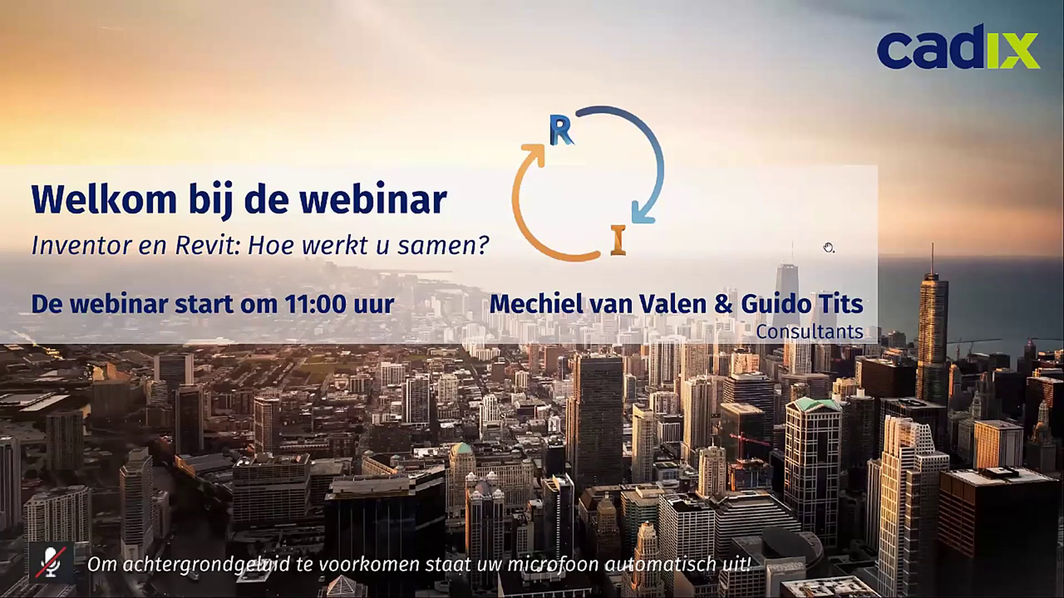
Advance the slideshow from the webinar welcome slide to the 'Wie is Cadix?' slide
key(Right)
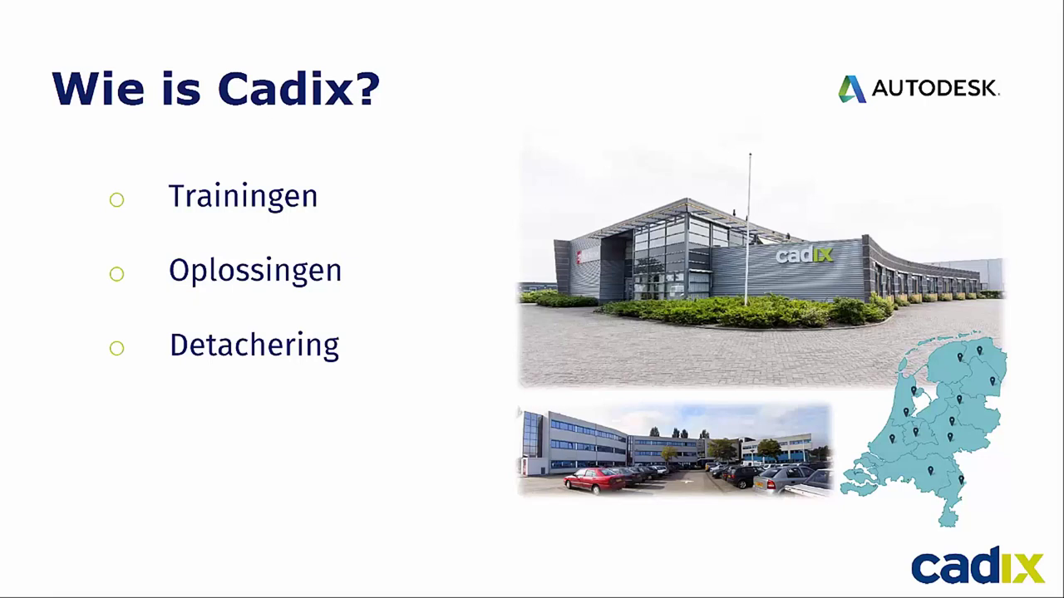
Move the slideshow forward to the Instructie Zoom slide about unmuting
key(Right)
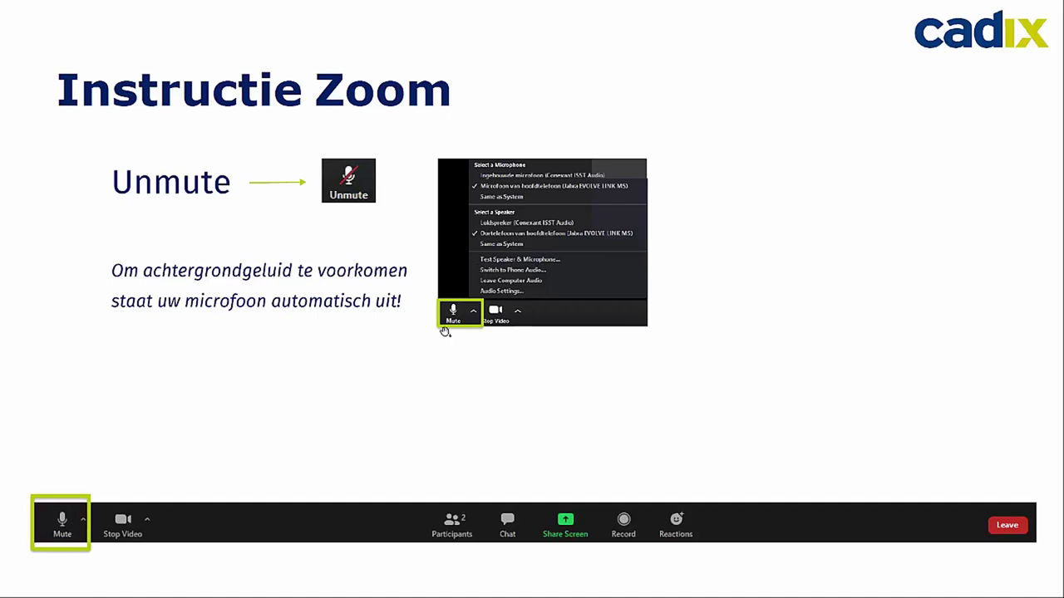
Step through the Chatten and Software slides, going back once, toward the Agenda slide
key(Right)
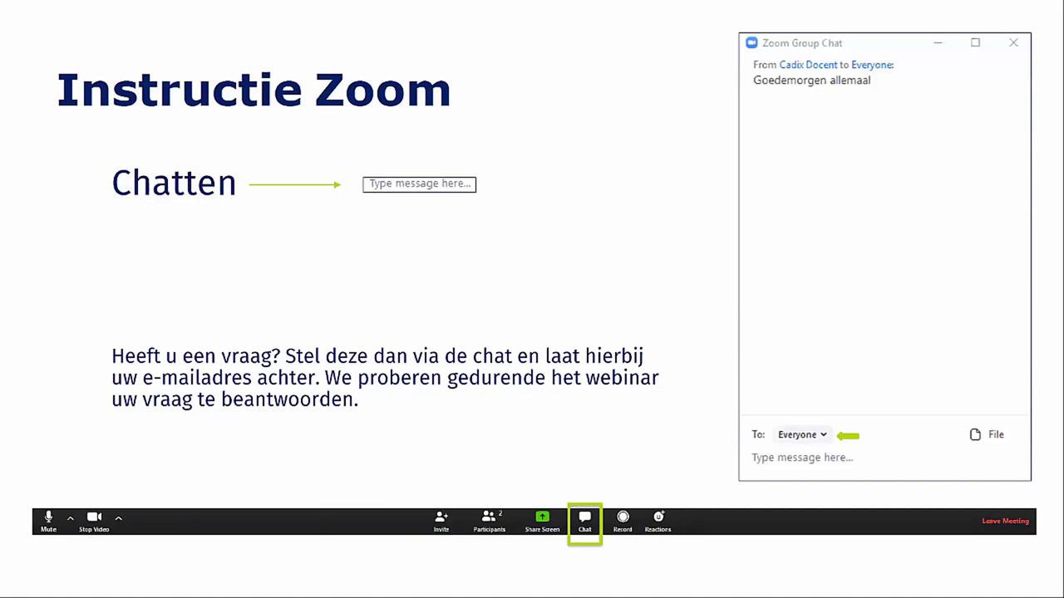
key(Right)
key(Left)
key(Right)
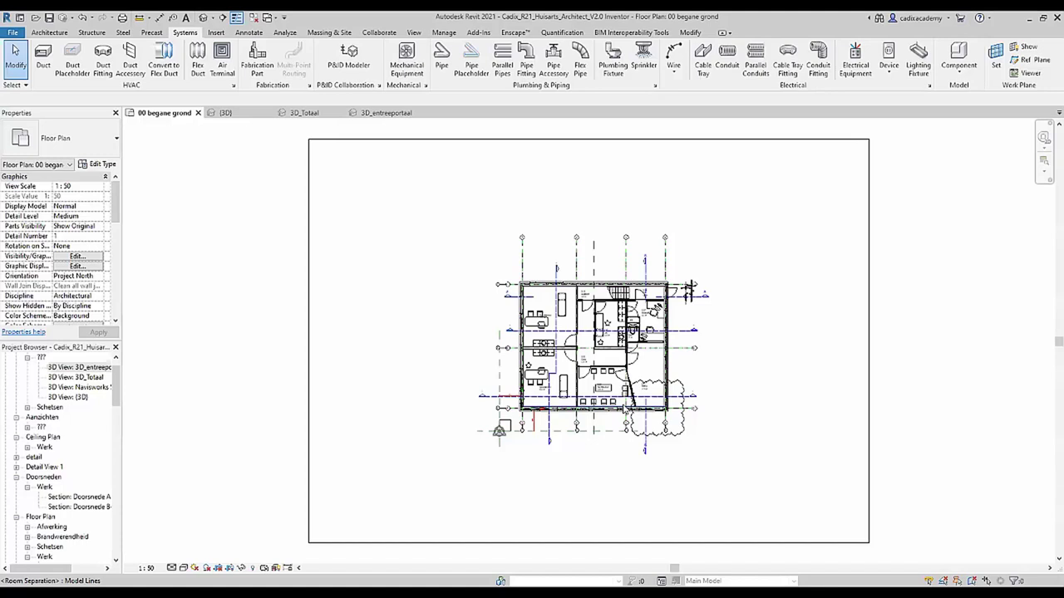
click(304, 112)
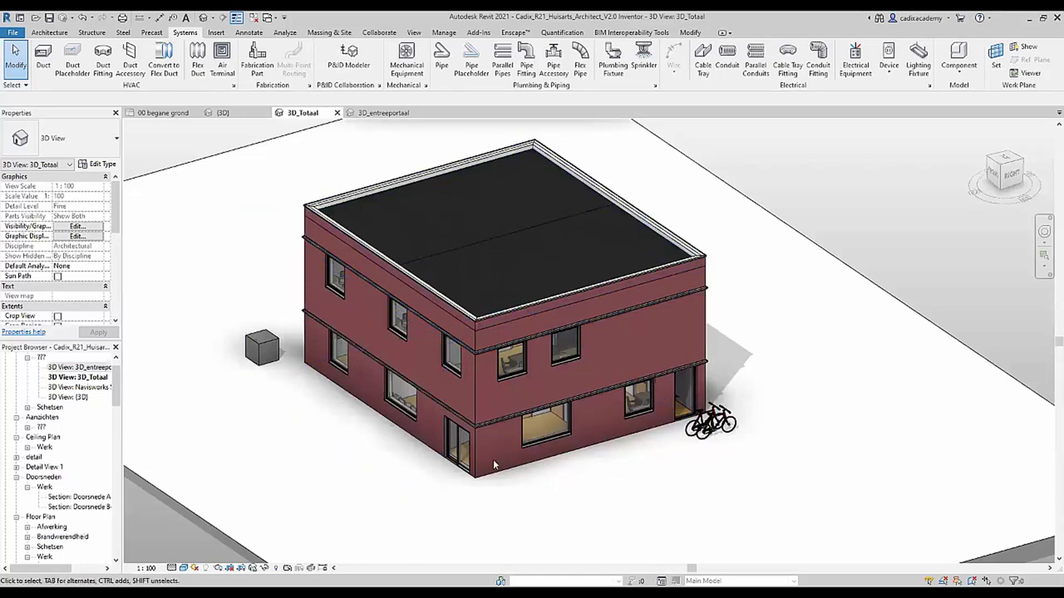
shift+middle_drag(495, 465, 502, 505)
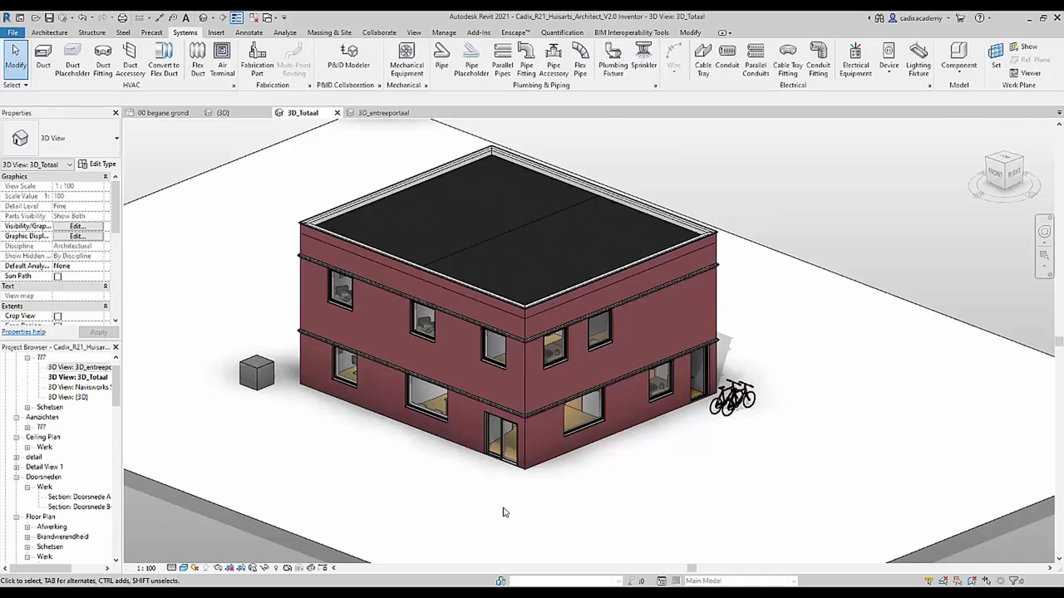
scroll(507, 499, up, 3)
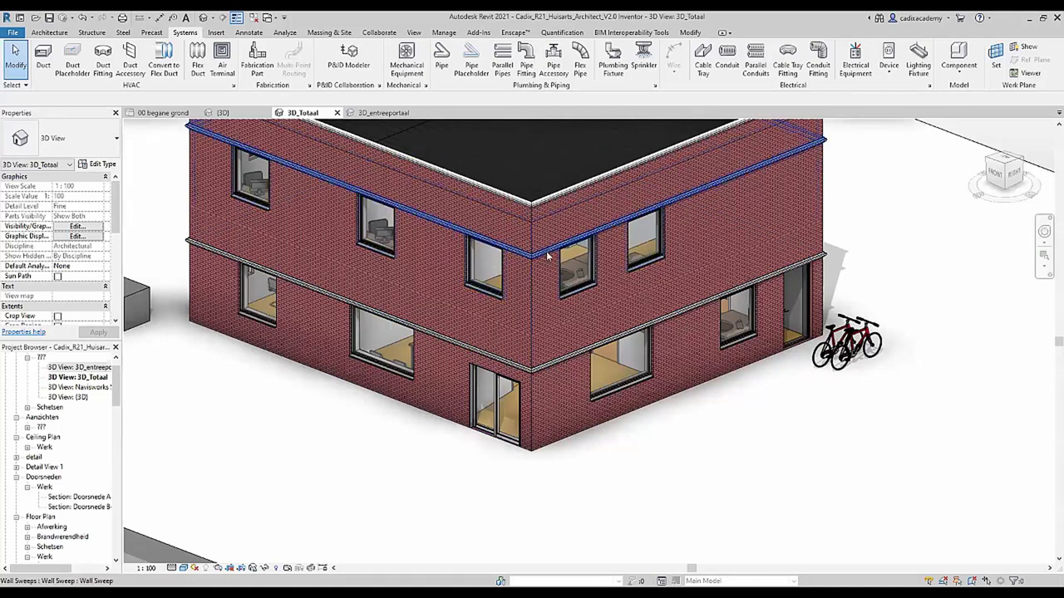
scroll(533, 365, up, 3)
scroll(533, 366, up, 2)
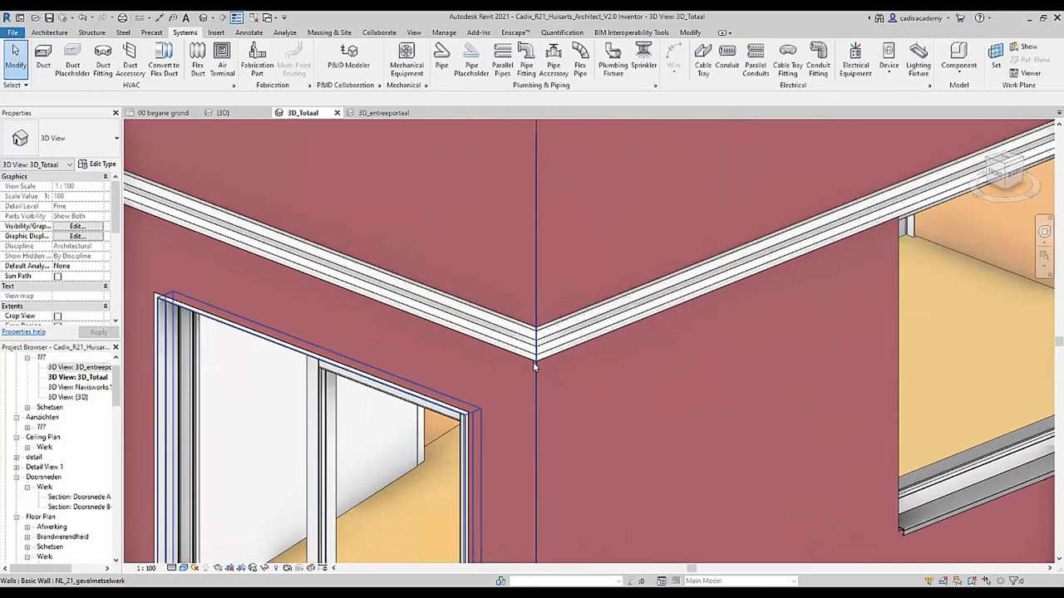
scroll(533, 361, down, 3)
click(510, 357)
scroll(511, 357, up, 3)
mouse_move(532, 366)
shift+middle_down()
mouse_move(556, 376)
mouse_move(599, 446)
shift+middle_up()
scroll(541, 339, down, 3)
scroll(541, 340, up, 3)
scroll(583, 317, up, 2)
mouse_move(582, 317)
shift+middle_down()
mouse_move(539, 325)
mouse_move(496, 238)
shift+middle_up()
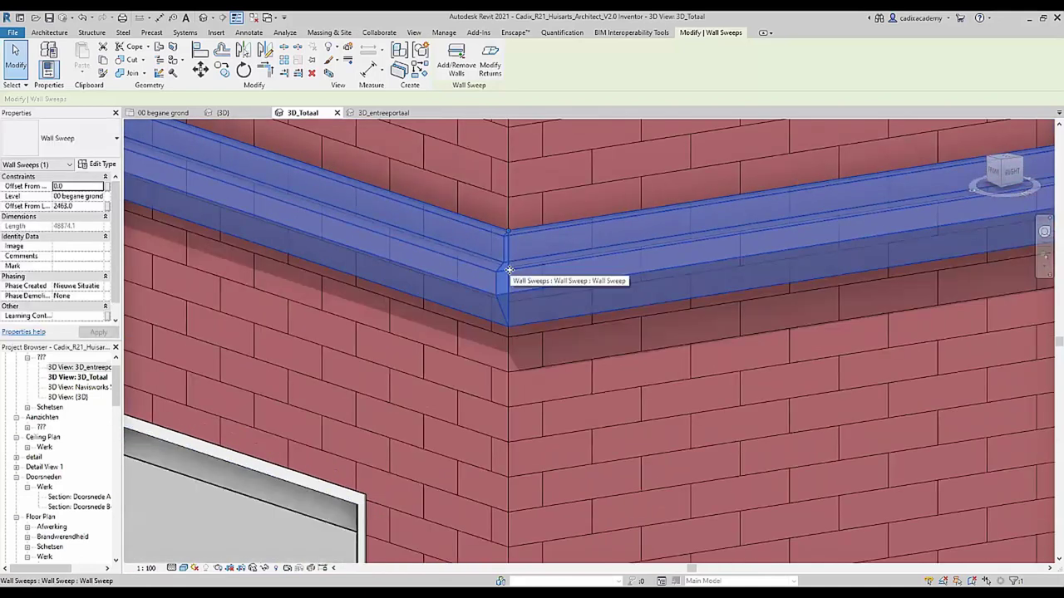
scroll(453, 270, down, 3)
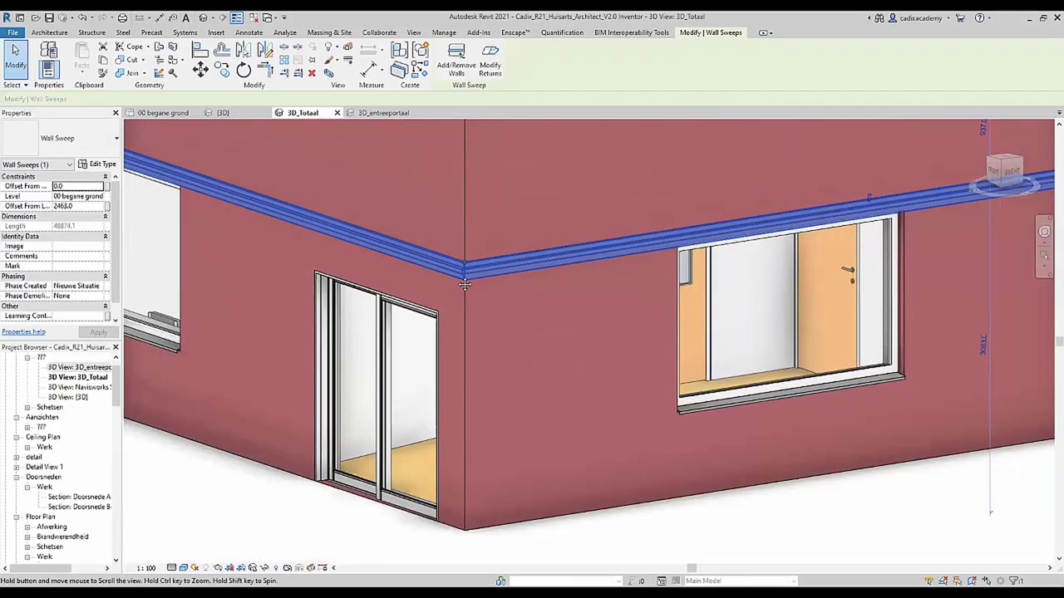
scroll(465, 284, down, 1)
scroll(498, 303, down, 1)
scroll(509, 309, down, 3)
key(Escape)
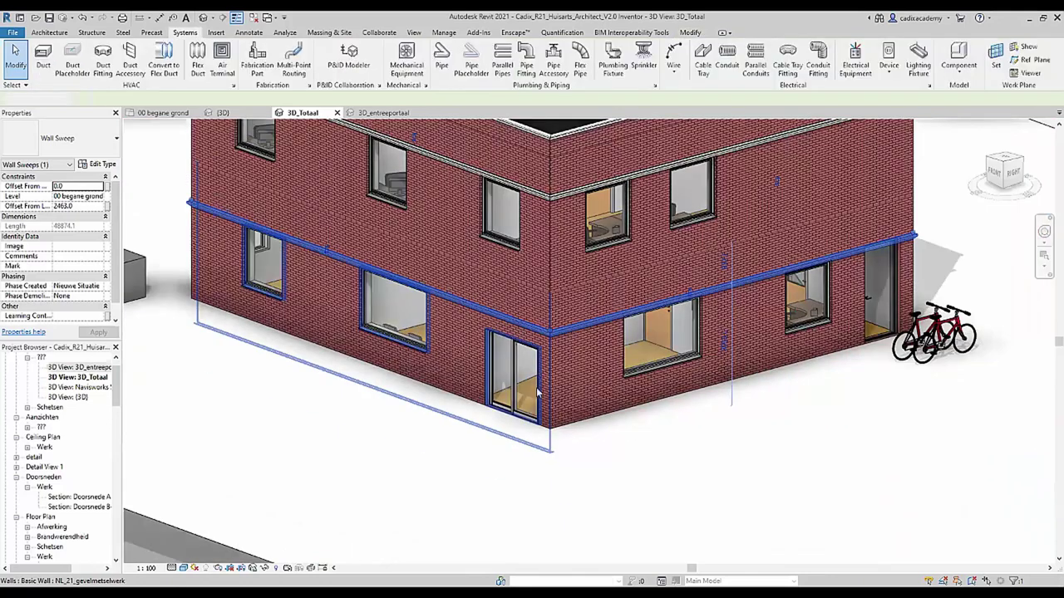
click(551, 485)
mouse_move(537, 457)
shift+middle_down()
mouse_move(532, 482)
mouse_move(495, 528)
shift+middle_up()
Crop the 3D view with a section box around the corner door and upper window
click(464, 489)
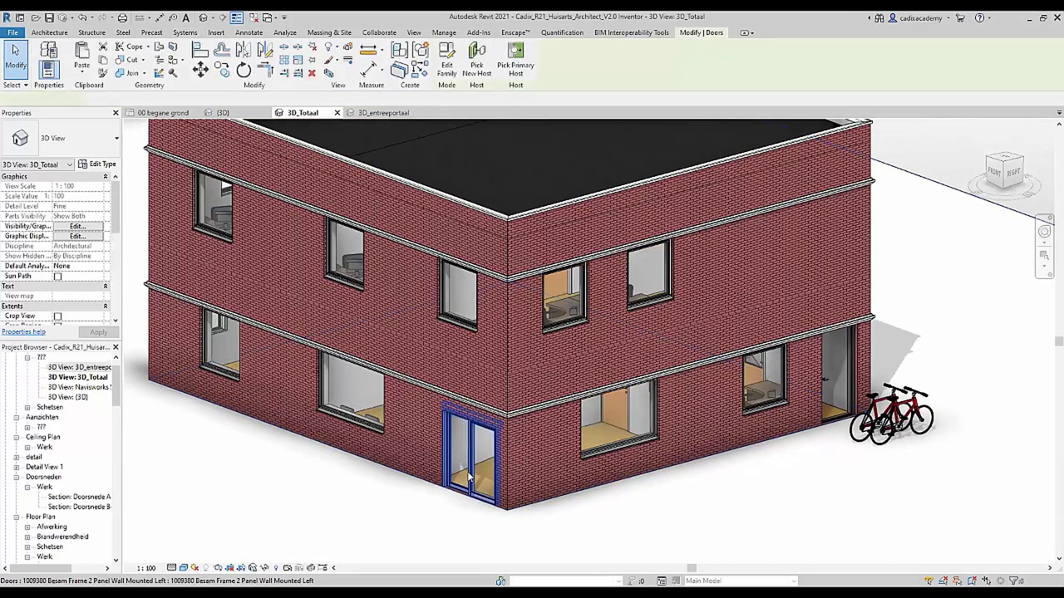
ctrl+click(462, 320)
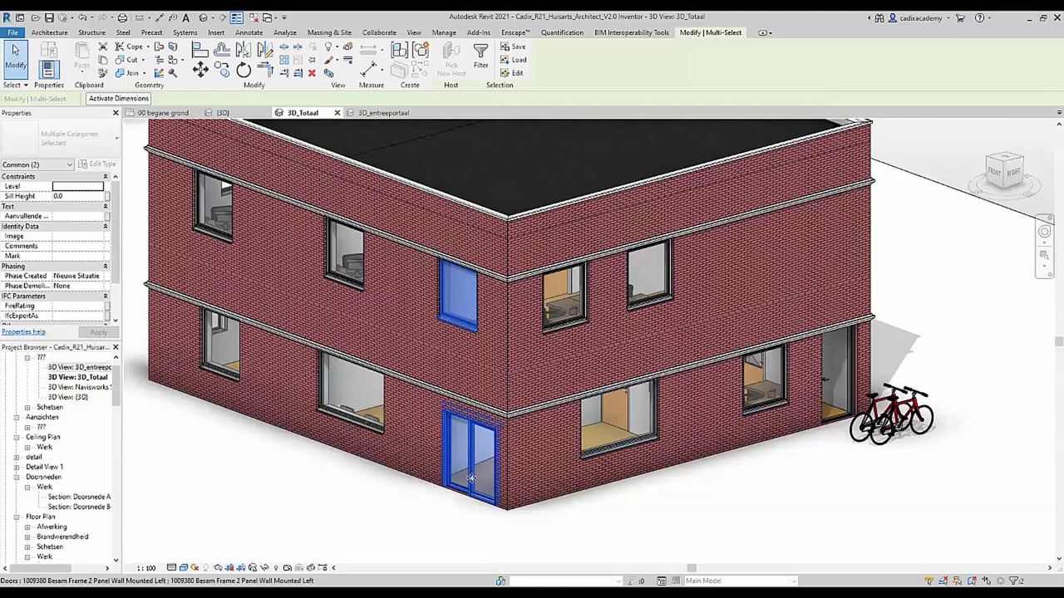
click(329, 74)
click(596, 242)
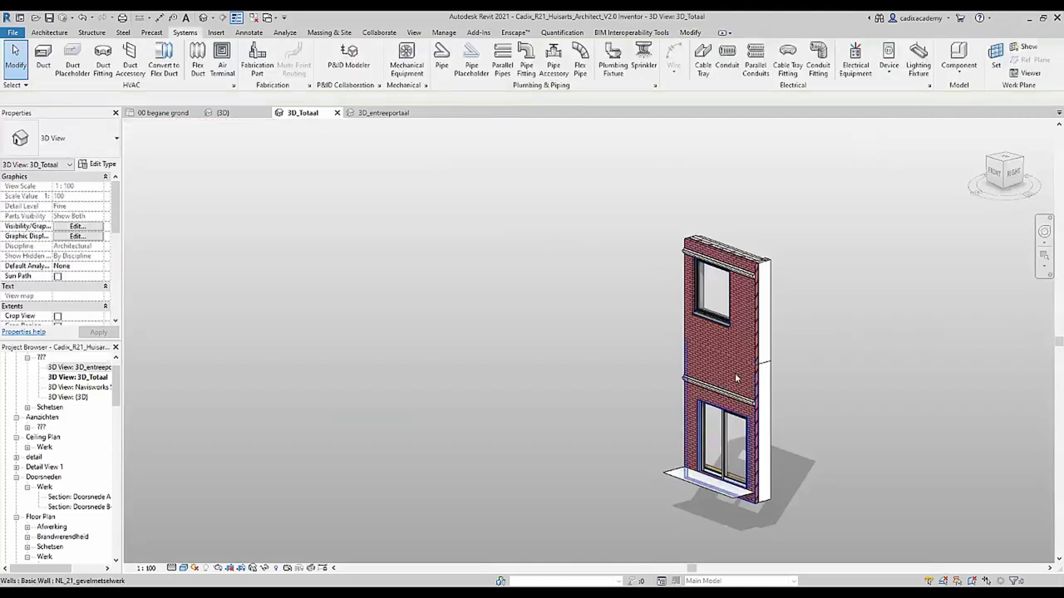
mouse_move(789, 397)
shift+middle_down()
mouse_move(684, 399)
mouse_move(662, 430)
shift+middle_up()
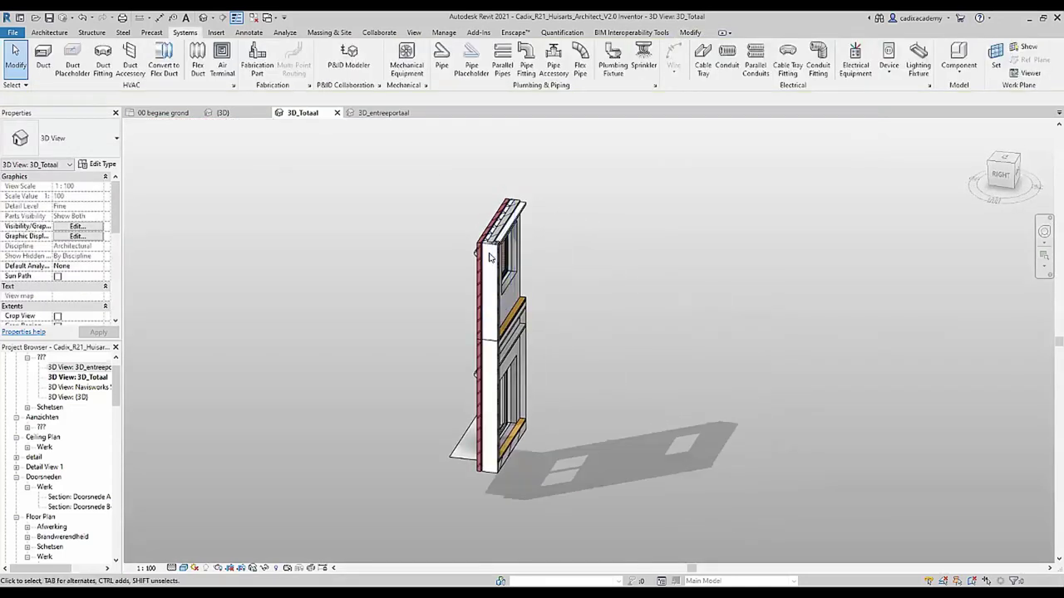
scroll(517, 242, up, 3)
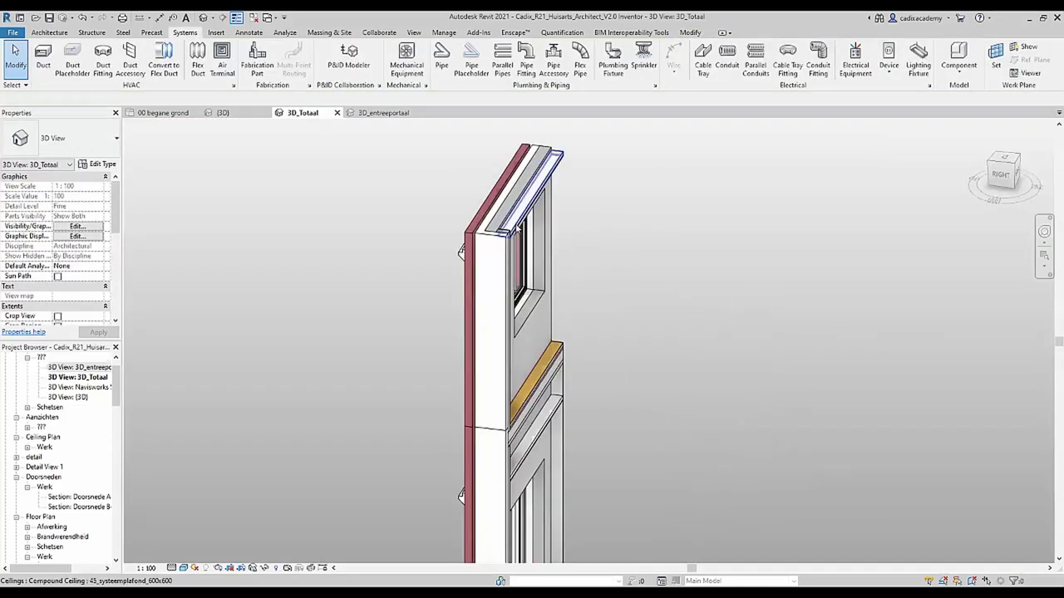
Reveal hidden elements and stretch the section box outward to span all three levels
click(277, 567)
click(570, 253)
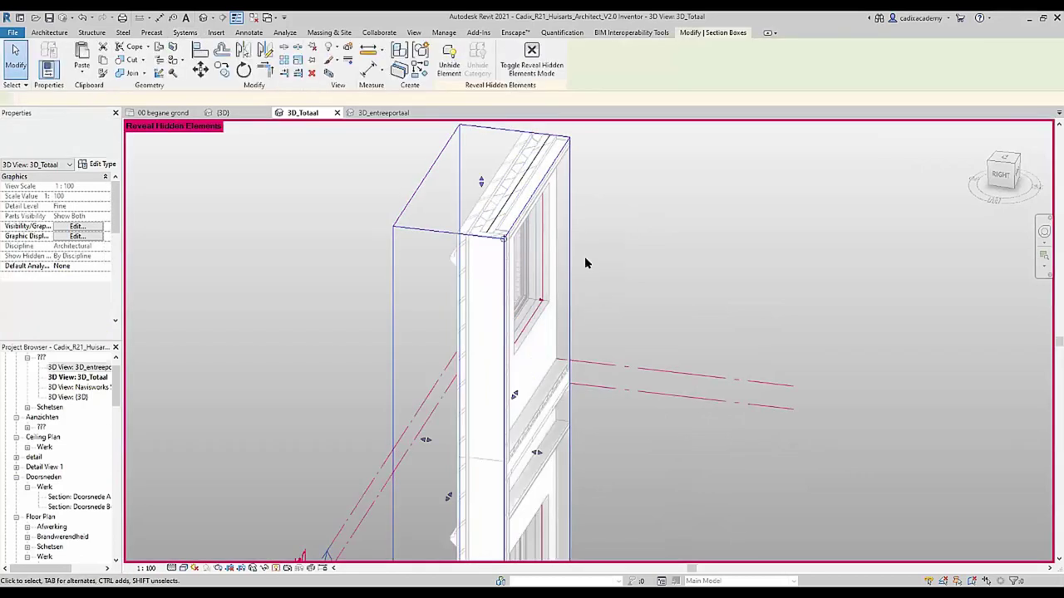
scroll(577, 274, down, 3)
drag(565, 339, 635, 356)
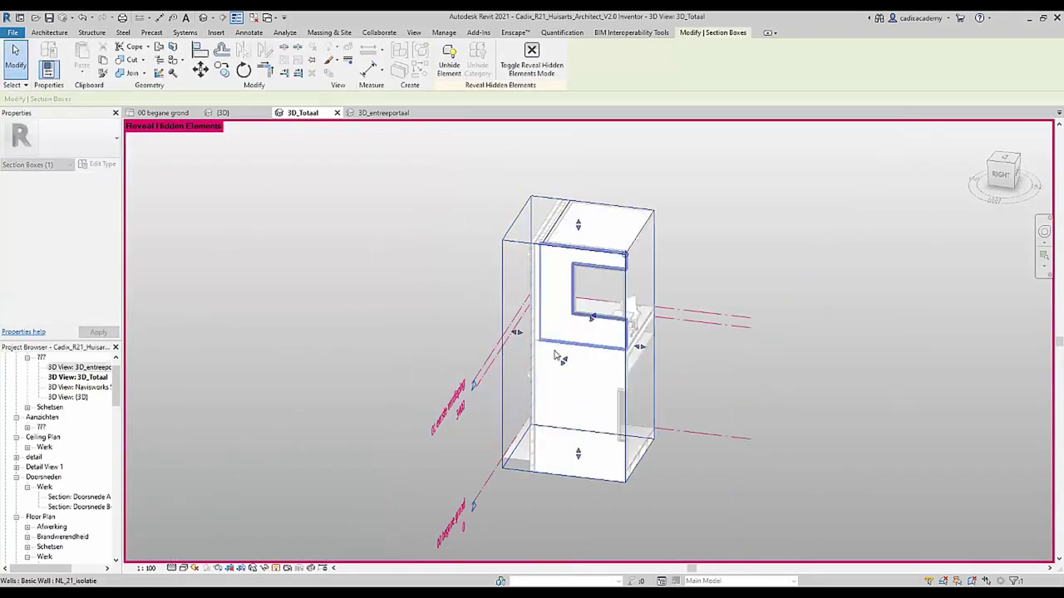
drag(571, 462, 572, 476)
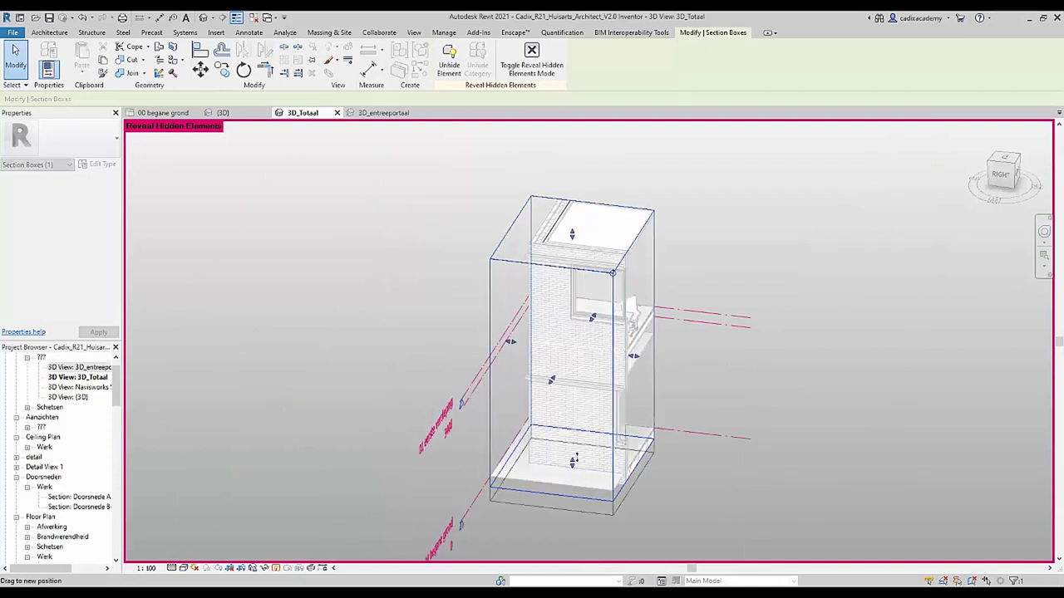
drag(572, 234, 570, 191)
mouse_move(570, 192)
shift+middle_down()
mouse_move(551, 288)
mouse_move(653, 369)
shift+middle_up()
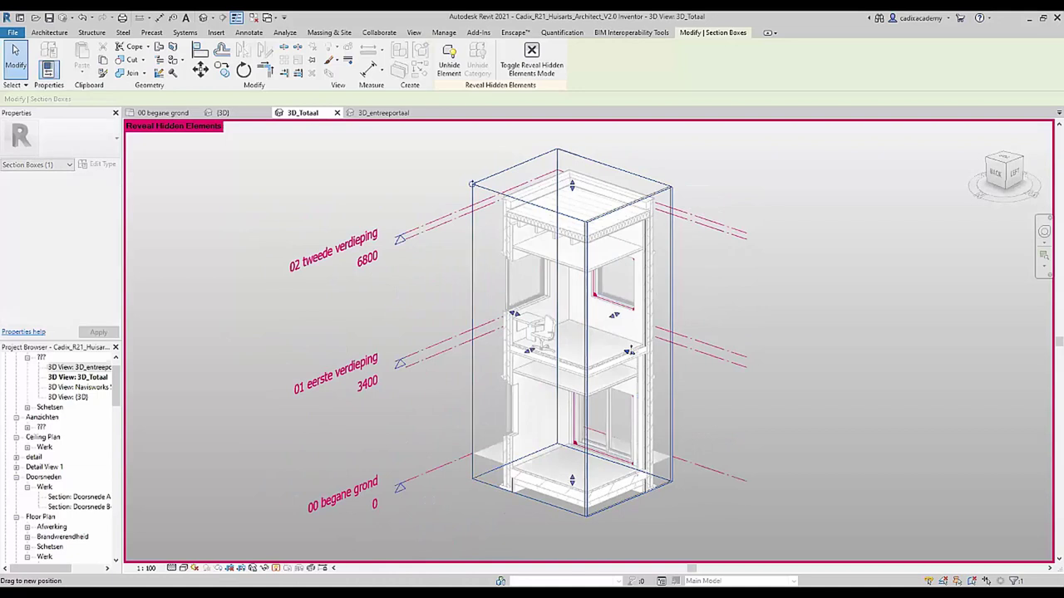
drag(642, 358, 767, 402)
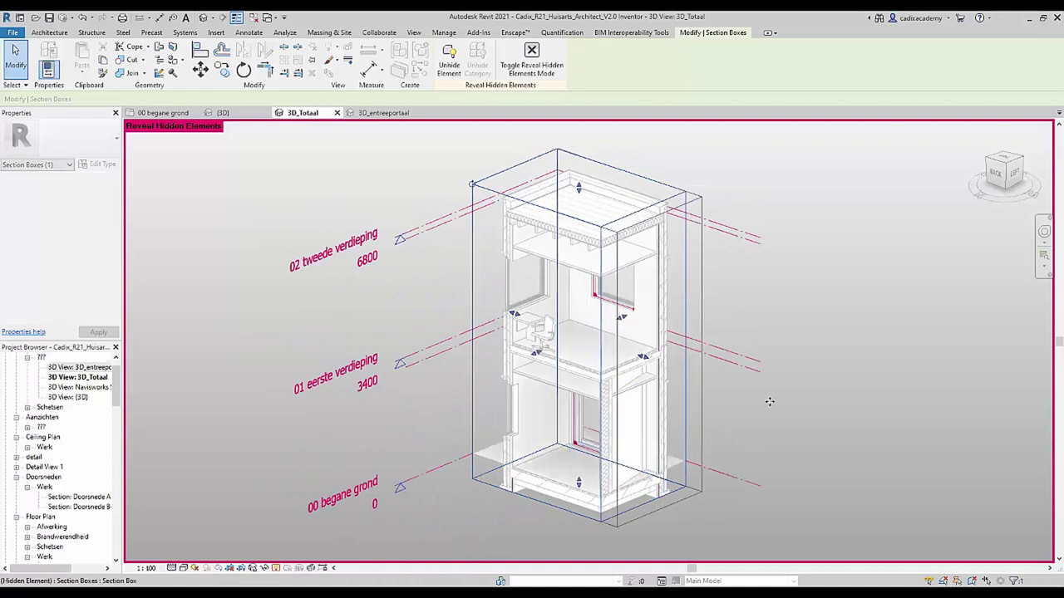
shift+middle_drag(642, 344, 499, 324)
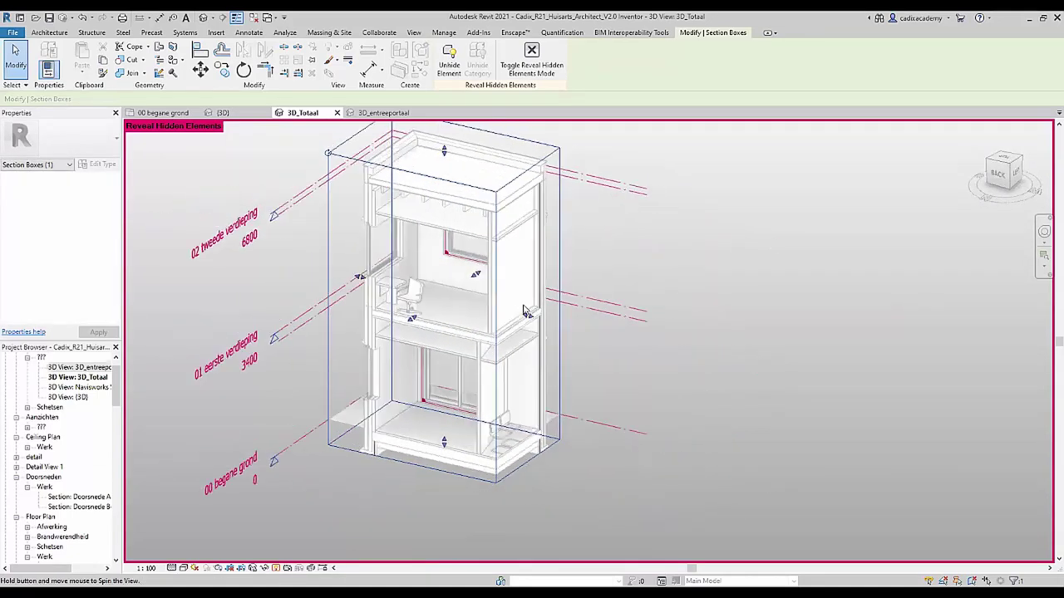
Exit reveal-hidden mode, inspect the upper-floor office chair and desk, and open VV overrides
click(282, 569)
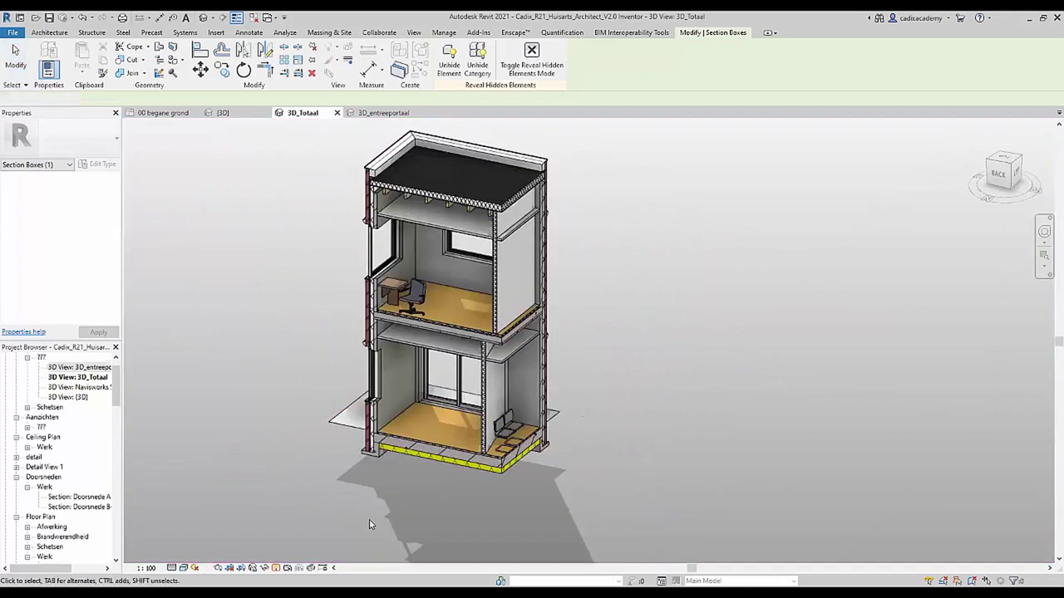
scroll(408, 324, up, 5)
scroll(407, 323, up, 2)
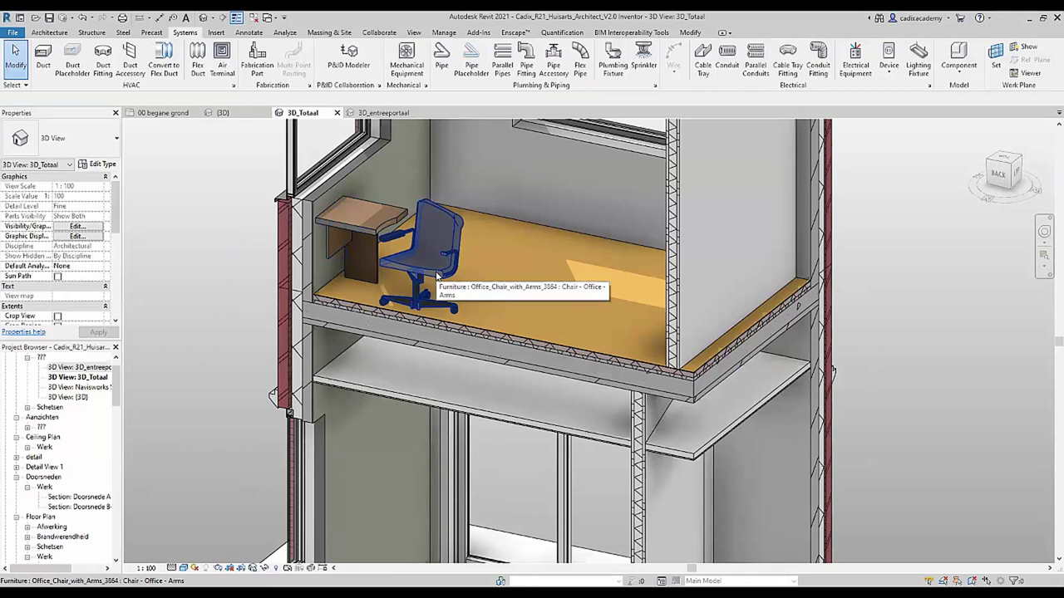
click(436, 276)
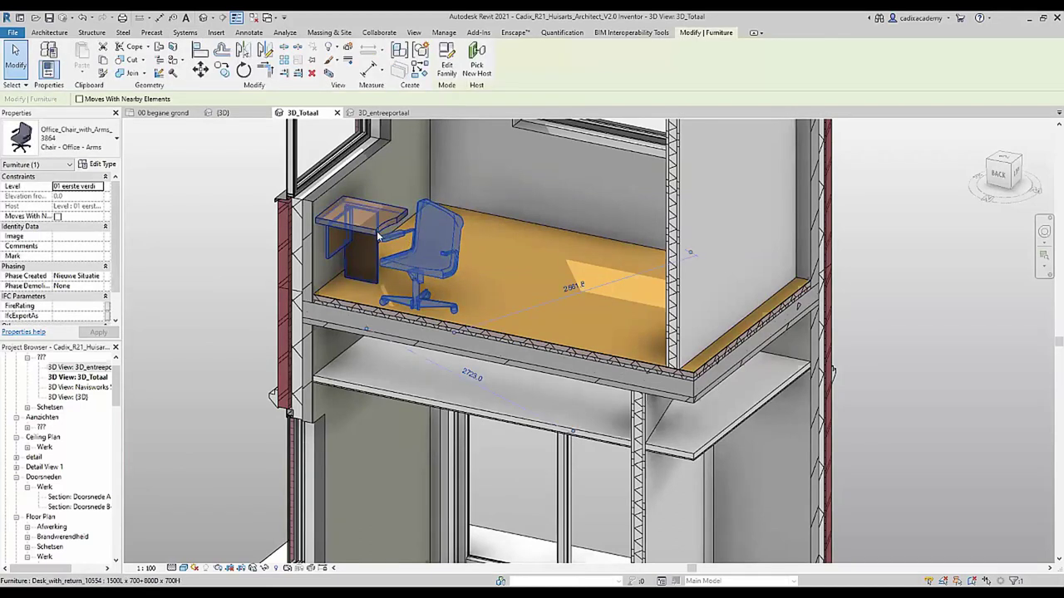
click(373, 274)
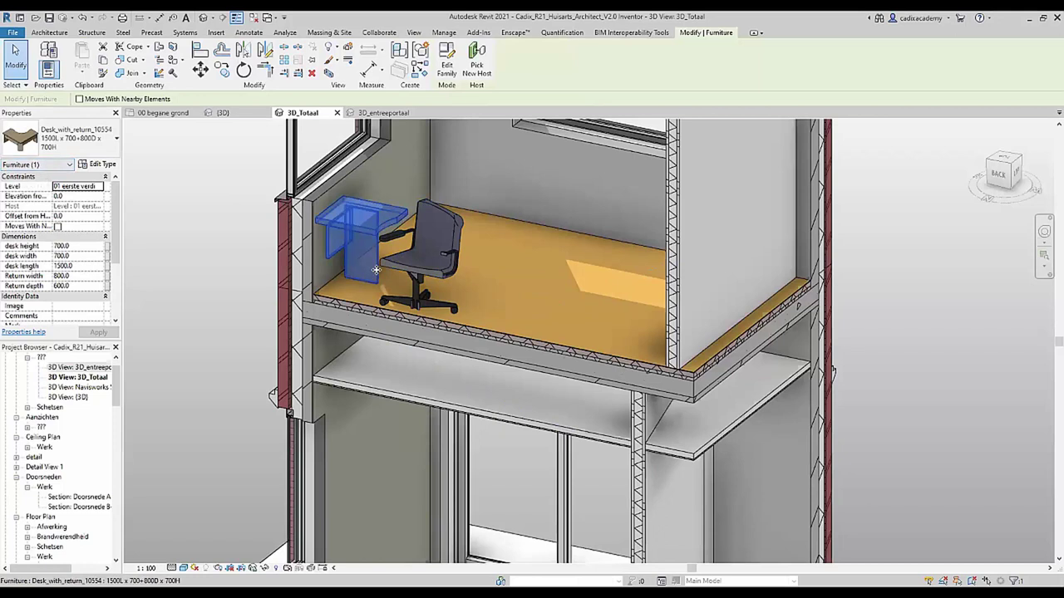
key(v)
key(v)
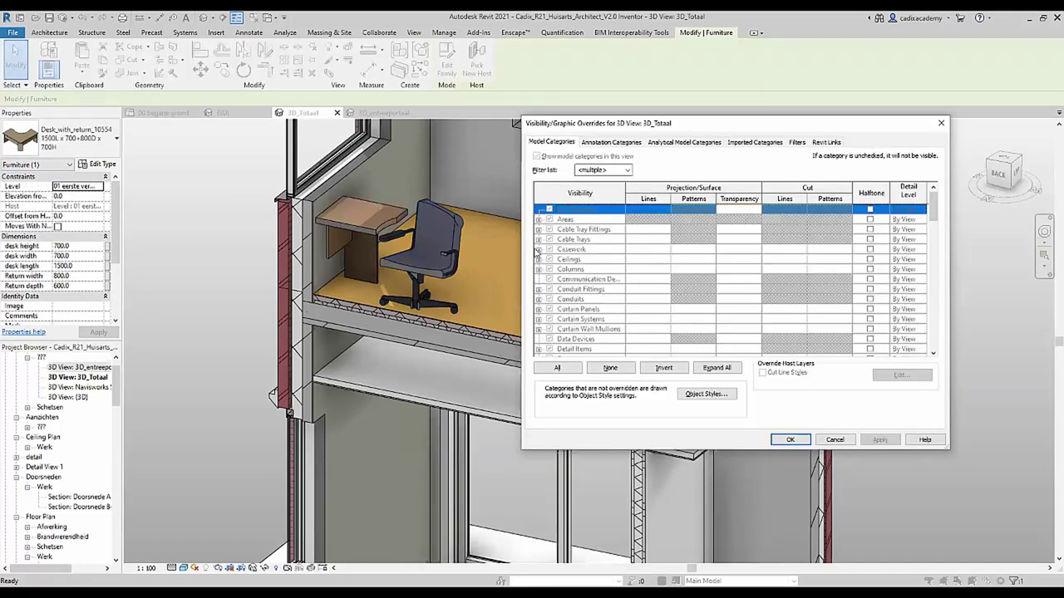
Turn off the Furniture category in the 'Inventor' view template's model visibility overrides
key(Escape)
key(Escape)
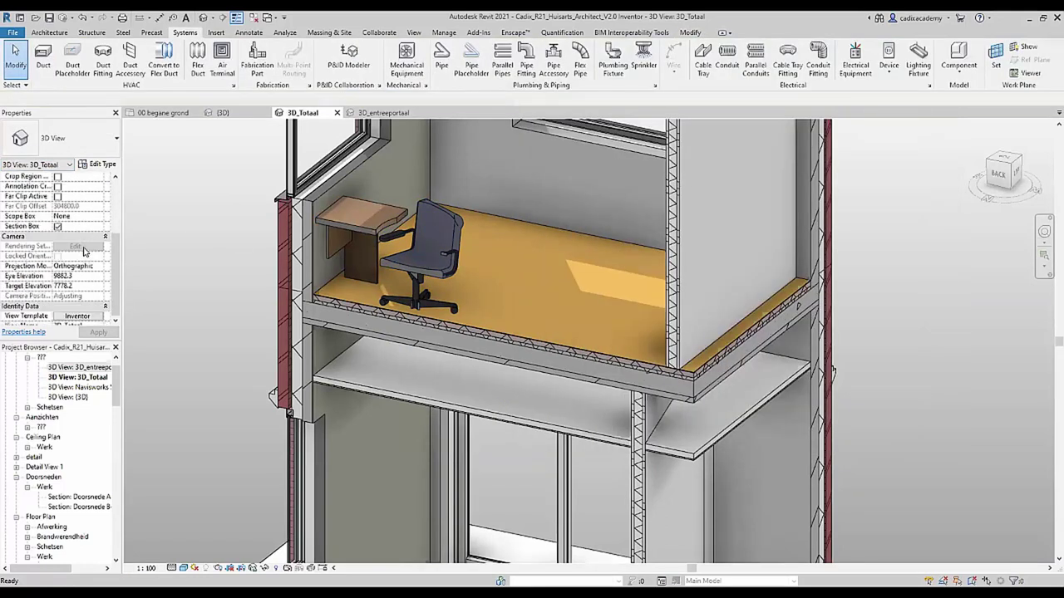
click(79, 237)
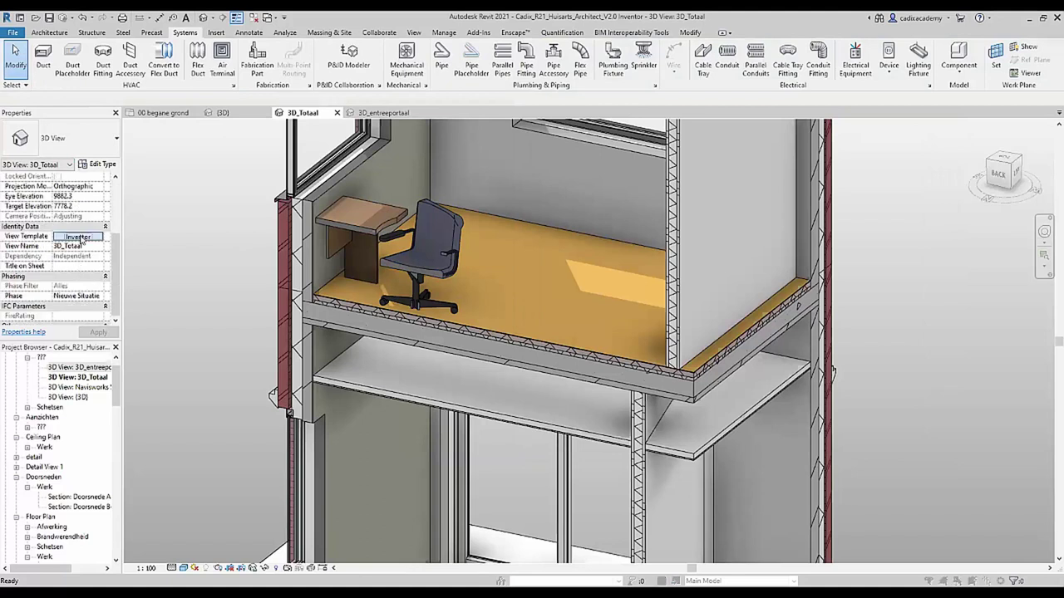
click(597, 273)
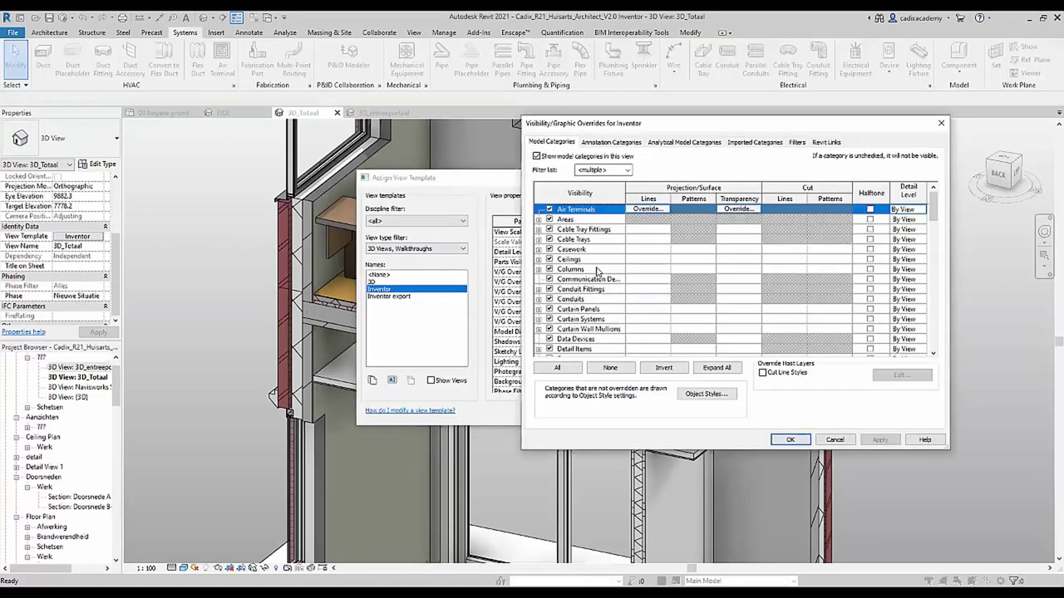
scroll(565, 316, down, 3)
scroll(557, 328, down, 2)
scroll(555, 330, down, 2)
click(549, 338)
click(790, 440)
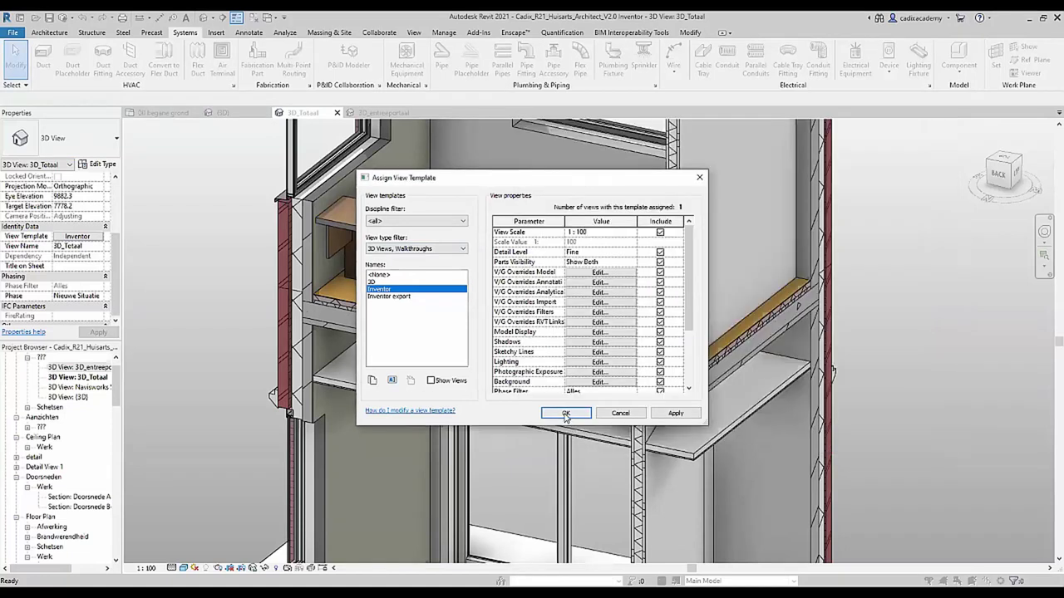
click(554, 411)
Orbit and zoom to a close-up of the brick corner and glazed ground-floor sliding door
scroll(426, 284, down, 2)
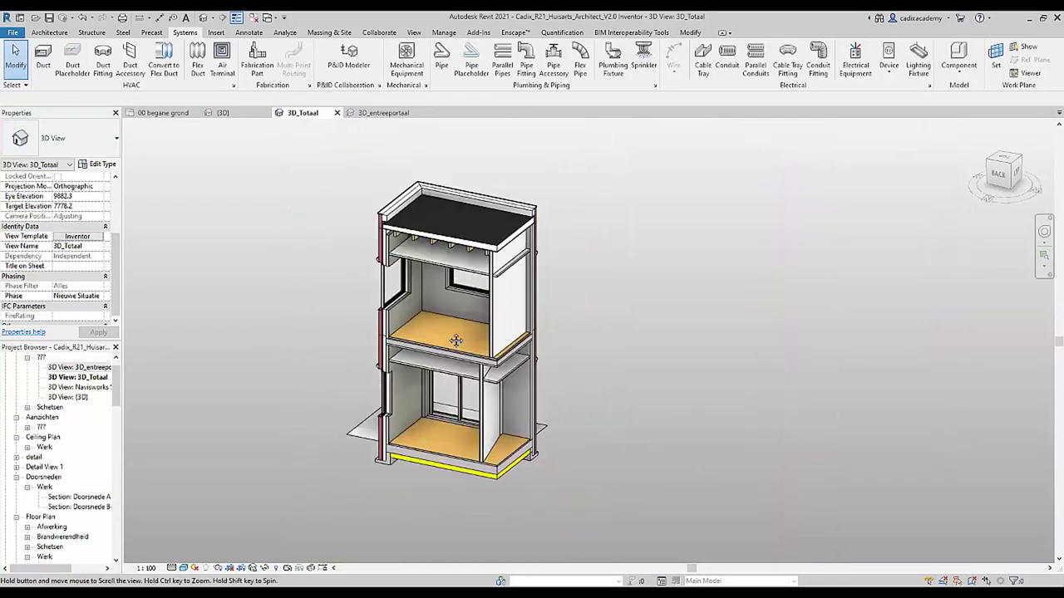
scroll(411, 357, down, 1)
shift+middle_drag(401, 422, 442, 412)
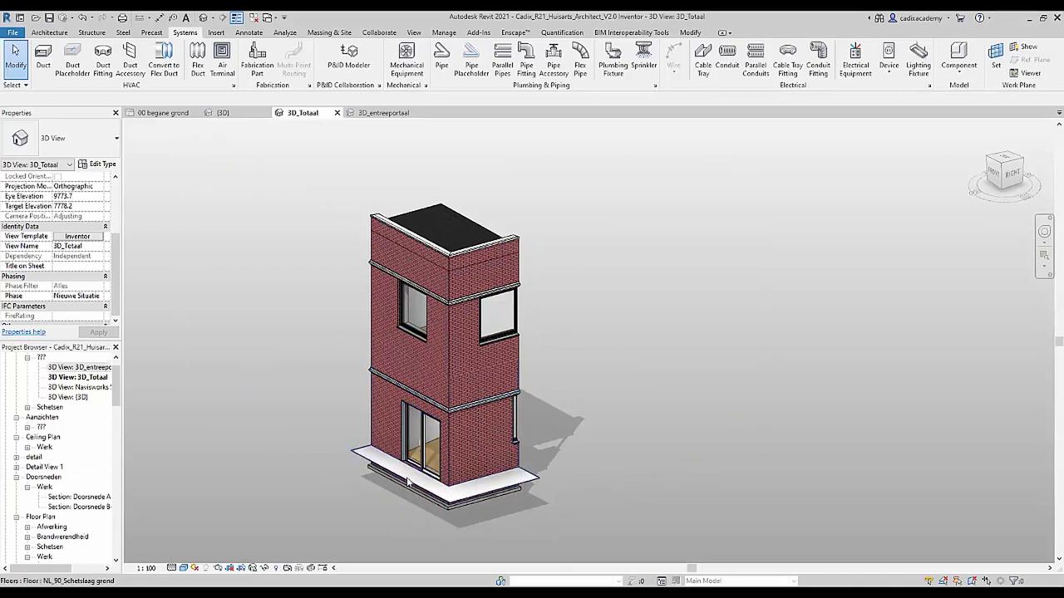
scroll(419, 499, up, 3)
scroll(352, 402, up, 3)
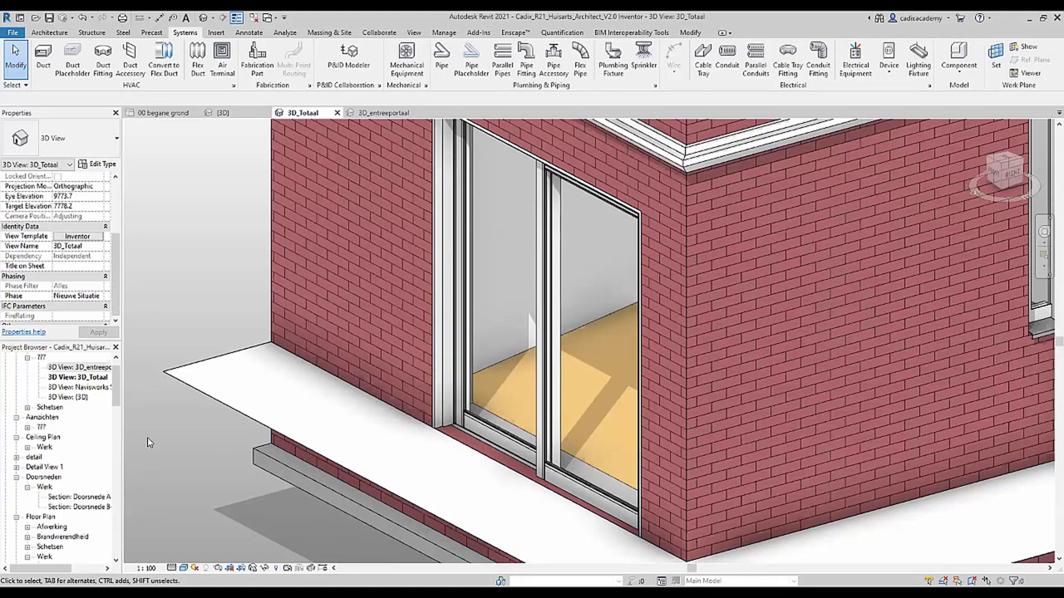
Save and lock the 3D_Totaal orientation, then switch to the 3D_entreeportaal view
click(254, 568)
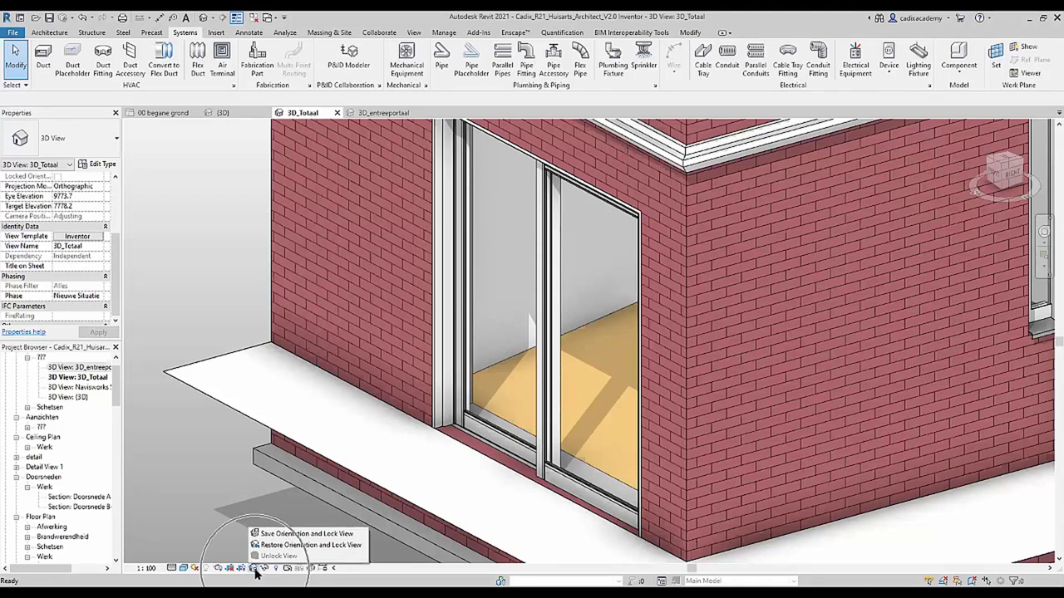
click(296, 535)
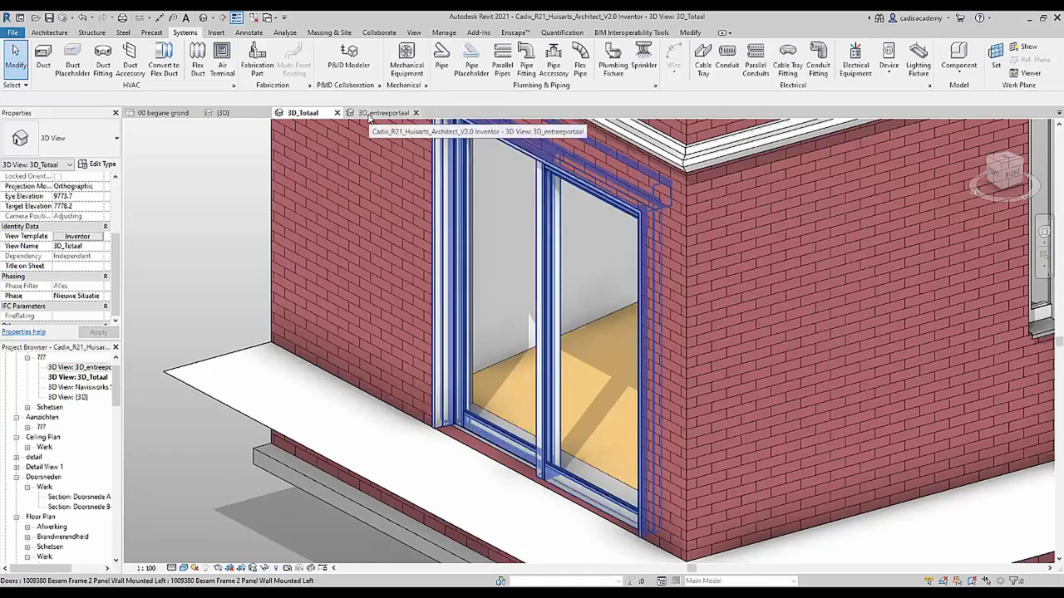
click(370, 115)
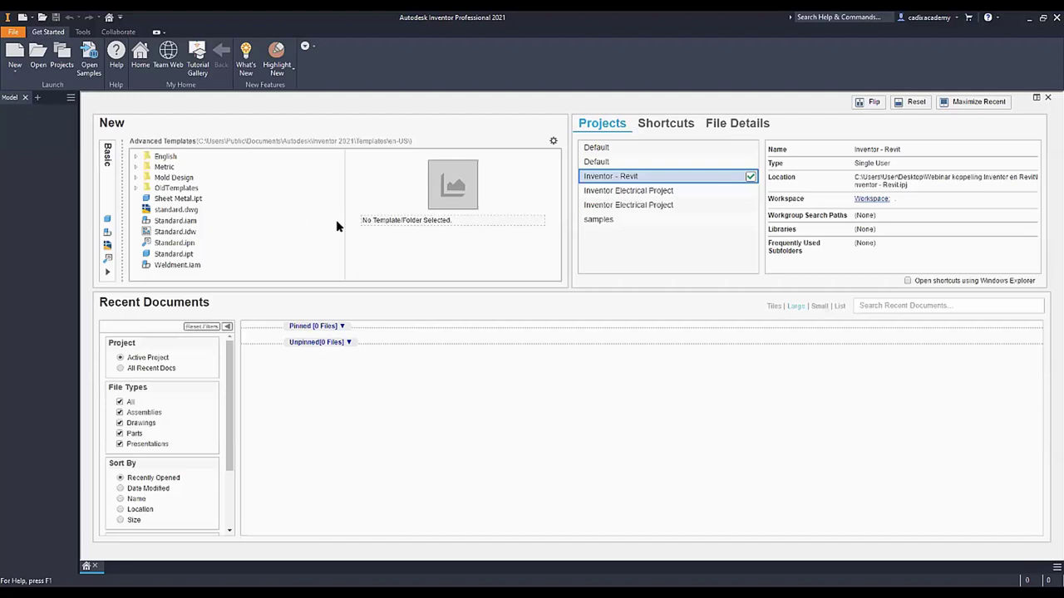
Create a new Standard.iam assembly and start Place Imported CAD Files
click(15, 51)
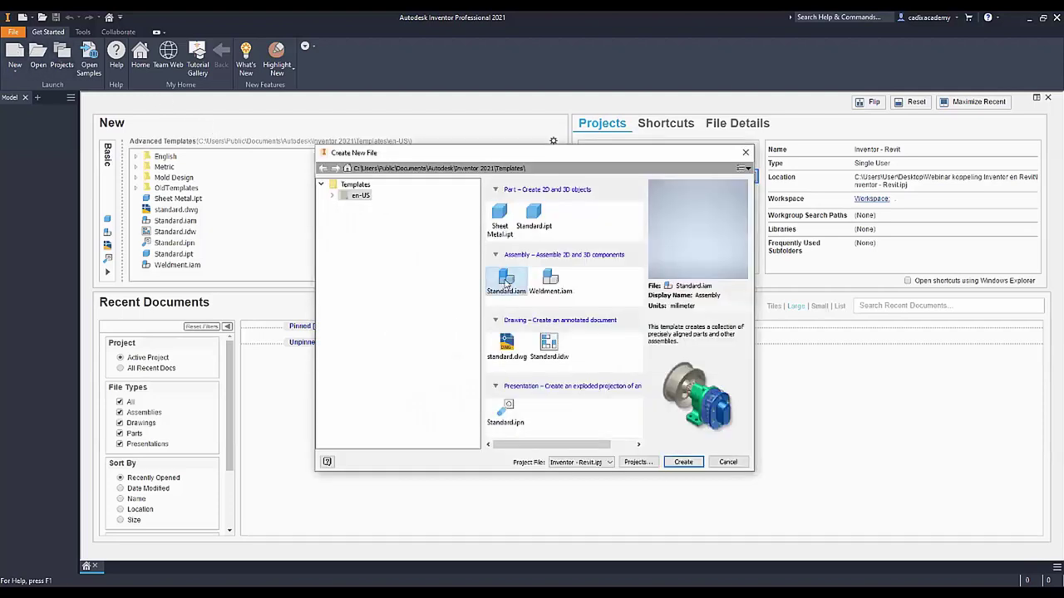
double_click(507, 282)
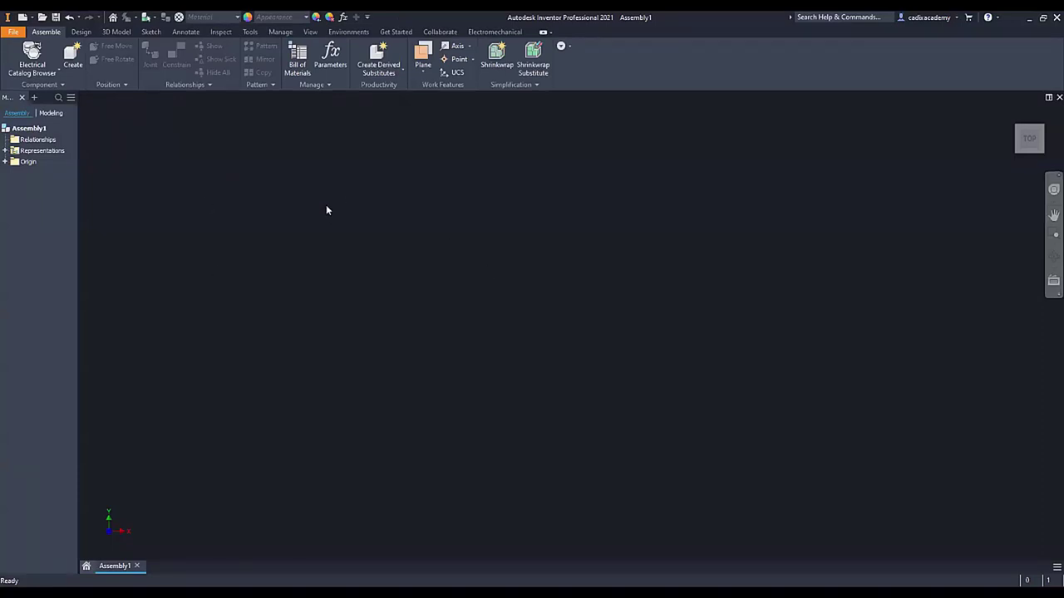
click(41, 71)
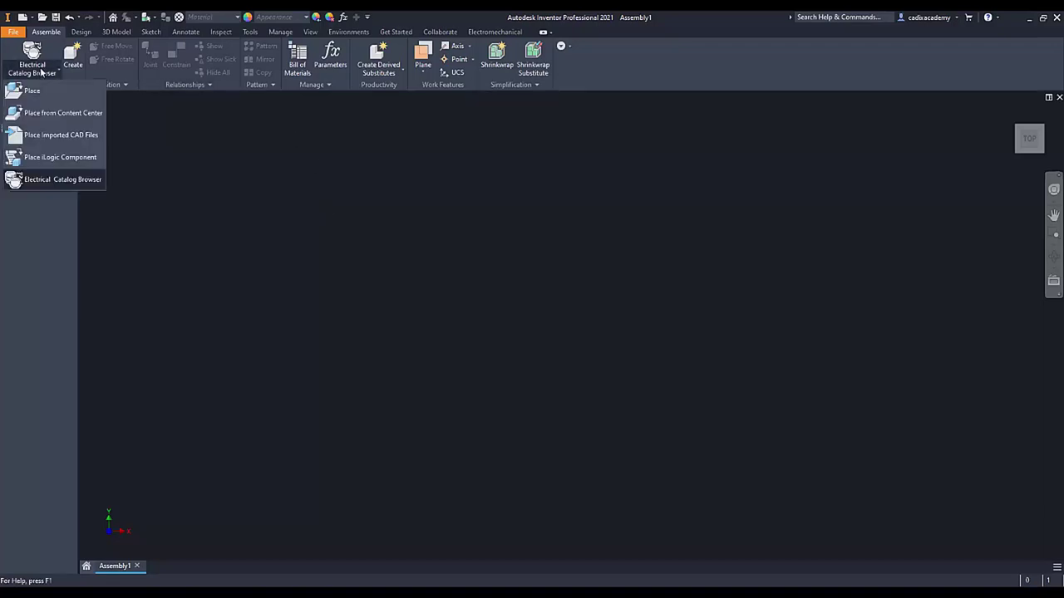
click(63, 136)
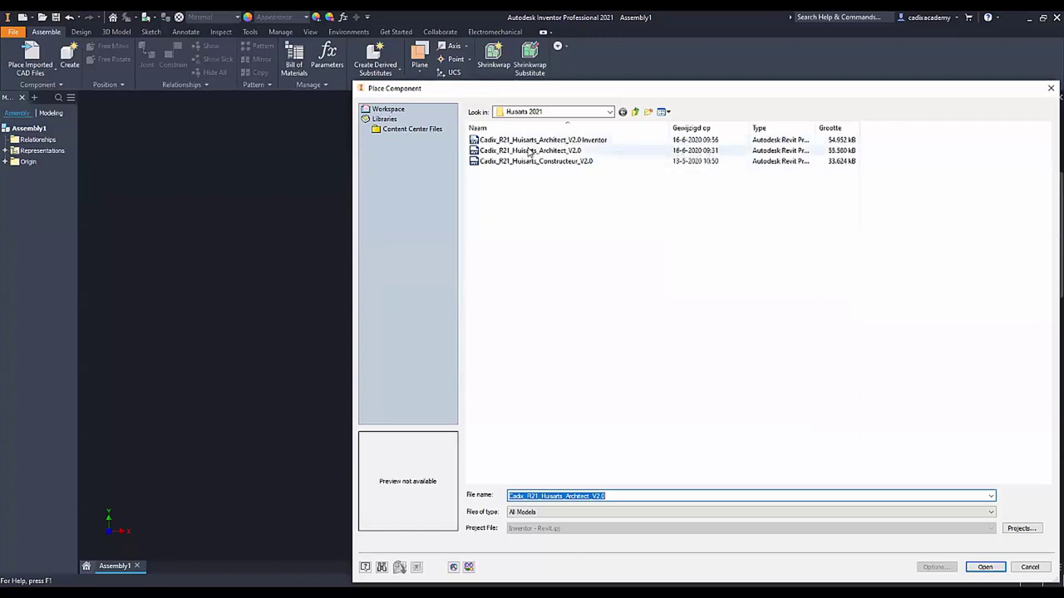
Import Cadix_R21_Huisarts_Architect_V2.0 Inventor.rvt as reference, using only the 3D_entreeportaal view
click(523, 140)
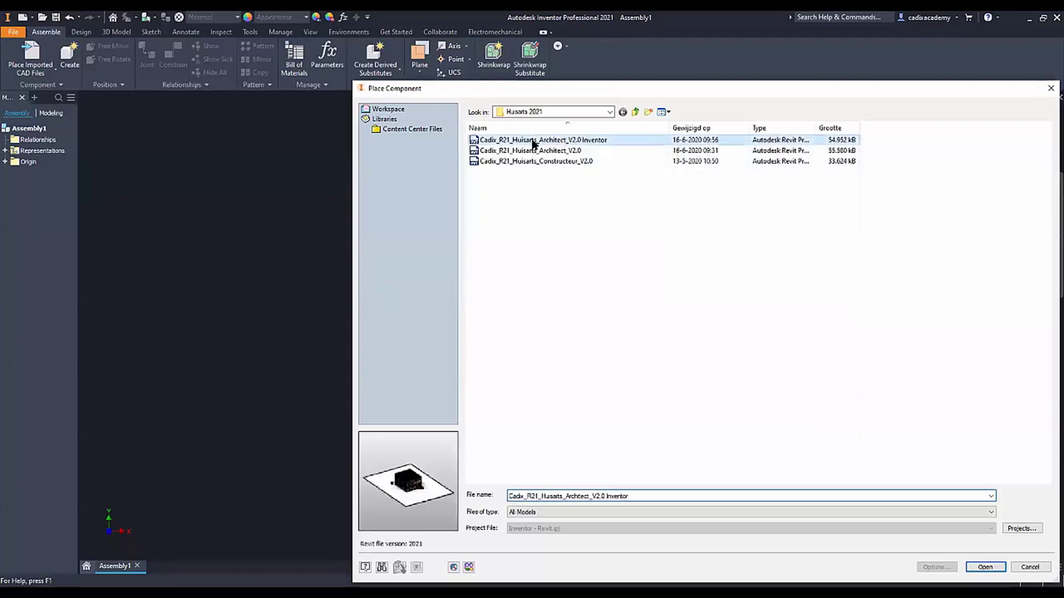
click(979, 569)
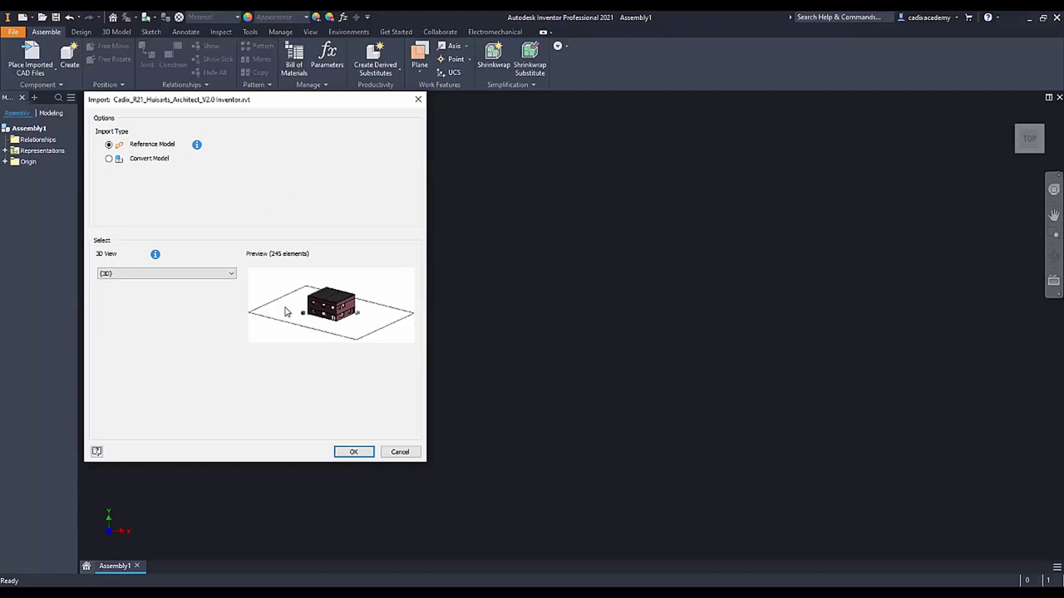
click(231, 275)
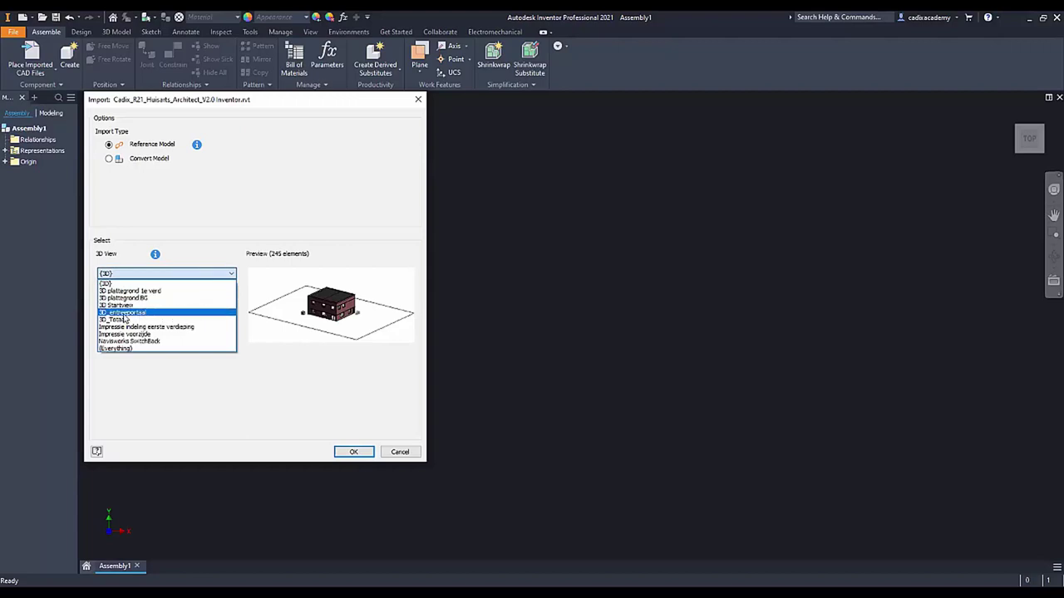
click(131, 314)
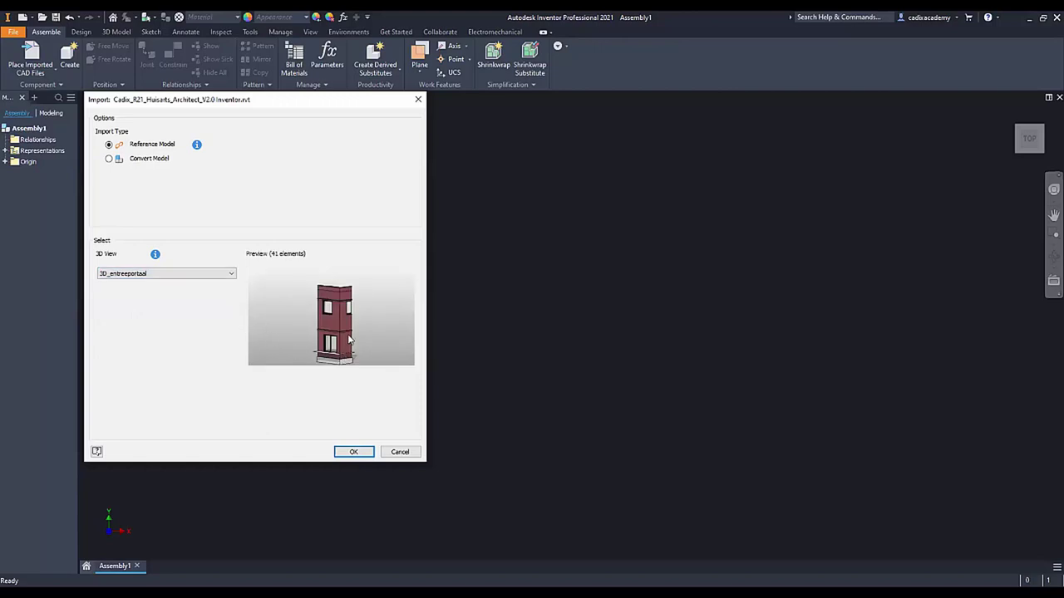
click(351, 451)
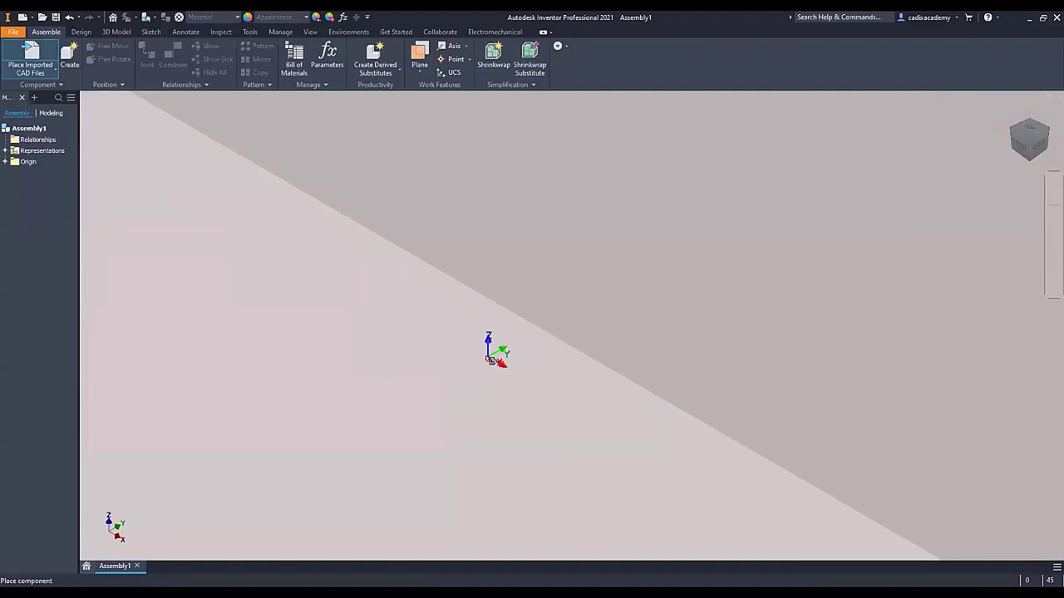
Place the building model grounded at the assembly origin
right_click(464, 346)
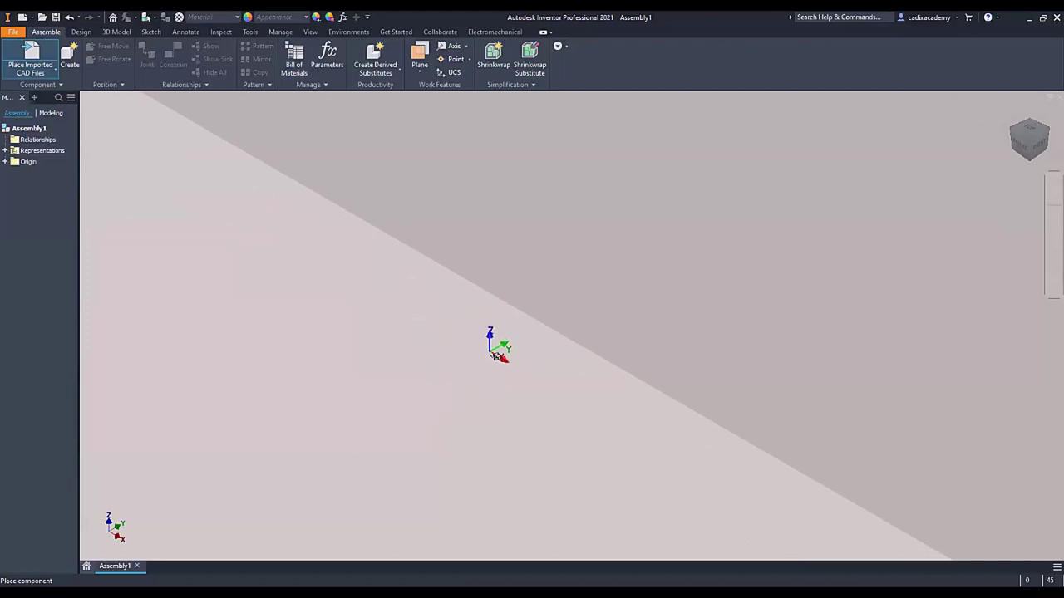
right_click(452, 351)
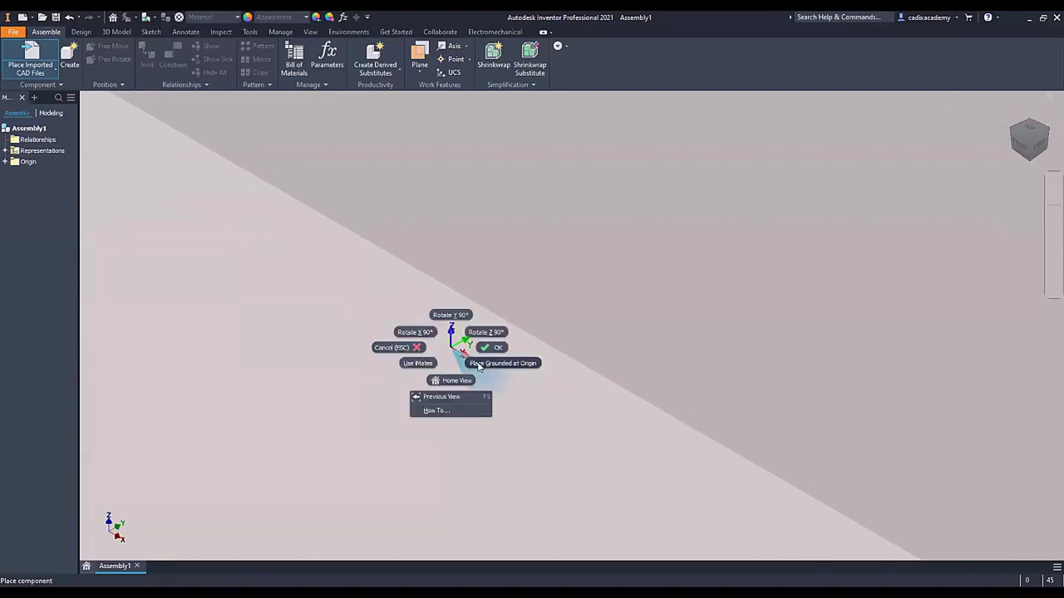
click(478, 367)
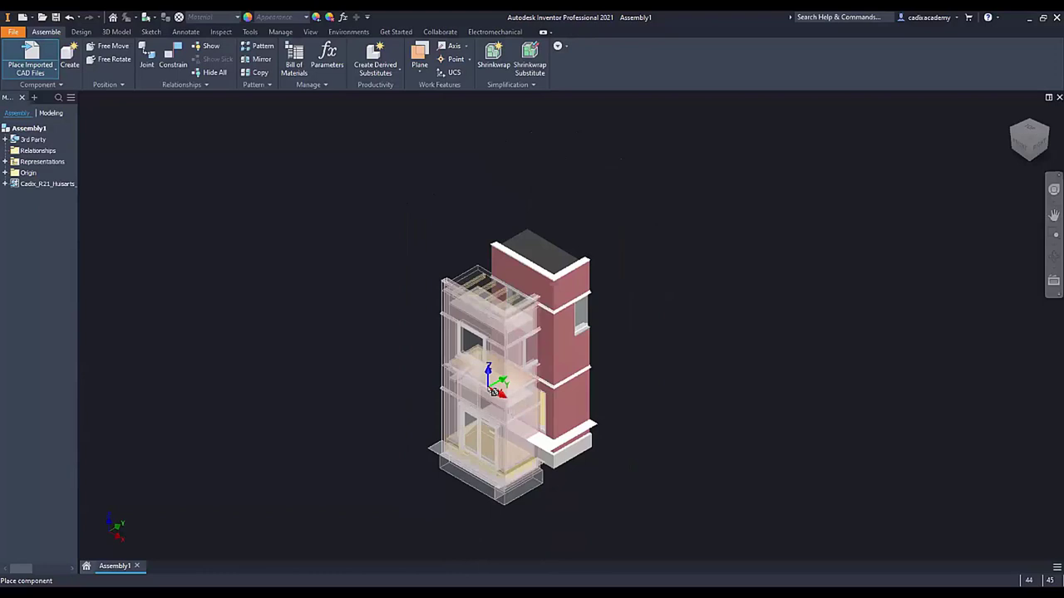
key(Escape)
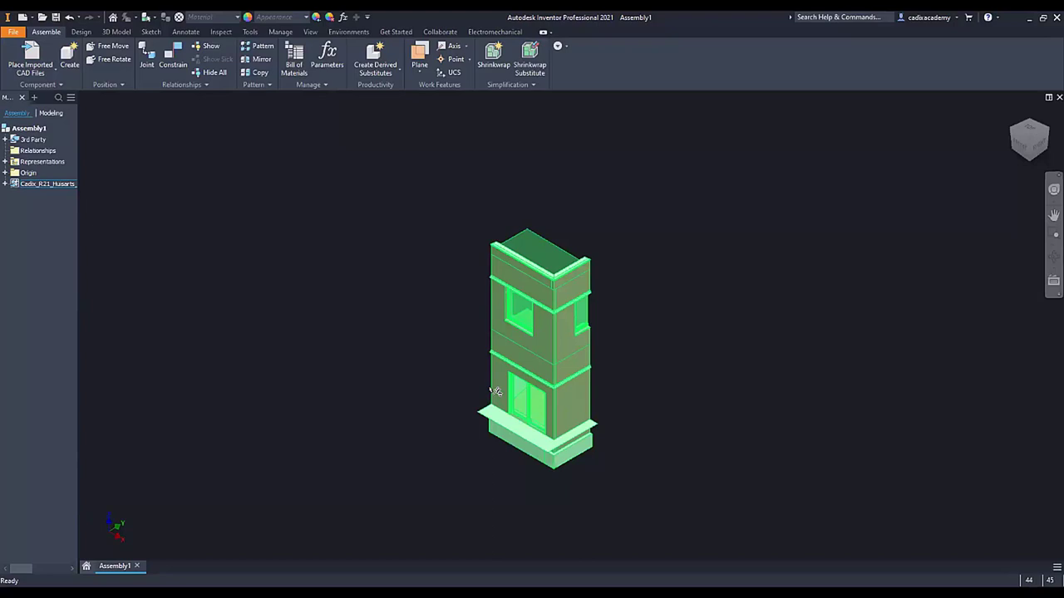
Inspect the assembly's Origin folder and widen the model browser to show full names
click(277, 261)
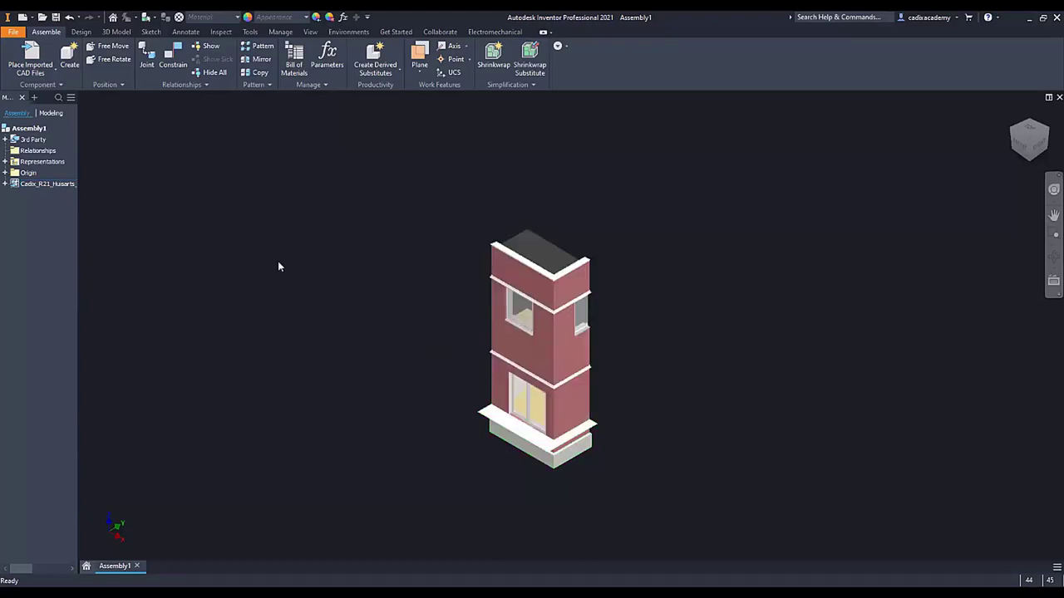
click(5, 172)
click(40, 252)
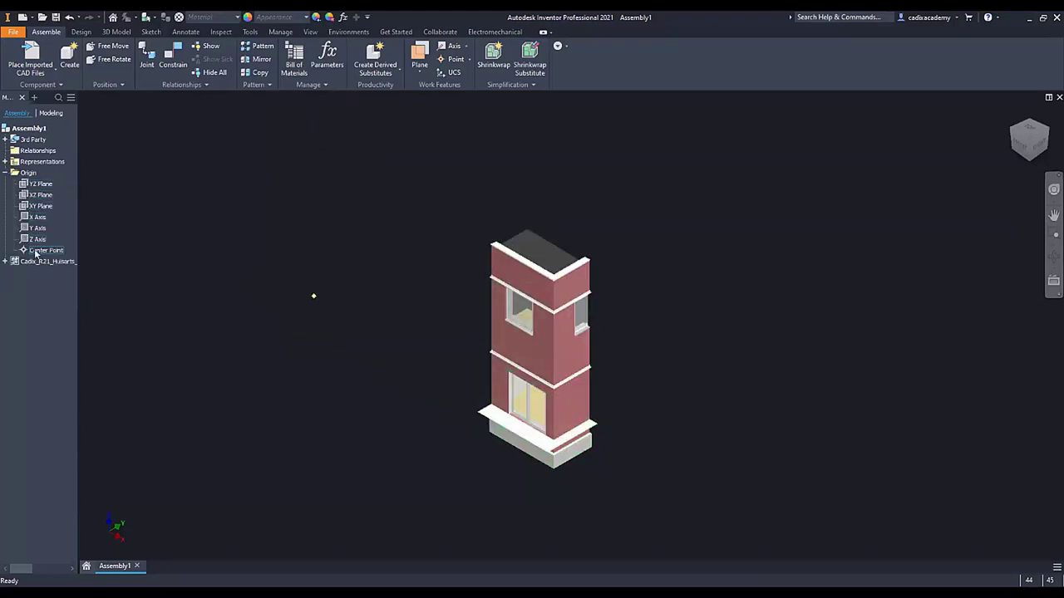
click(81, 284)
drag(77, 284, 154, 284)
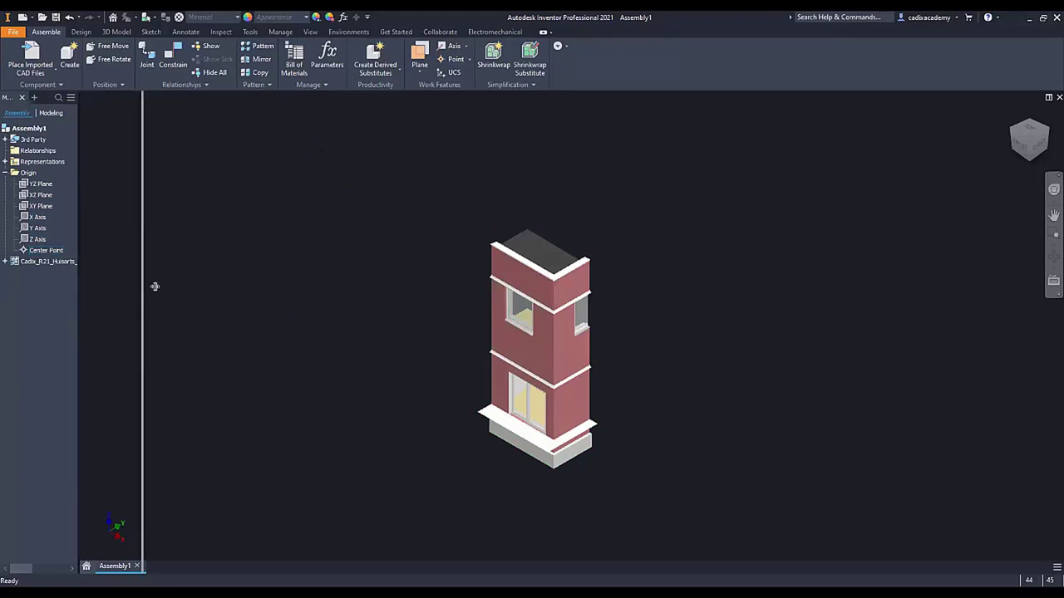
Switch the visual style to Shaded with Edges
click(309, 31)
click(211, 60)
click(251, 137)
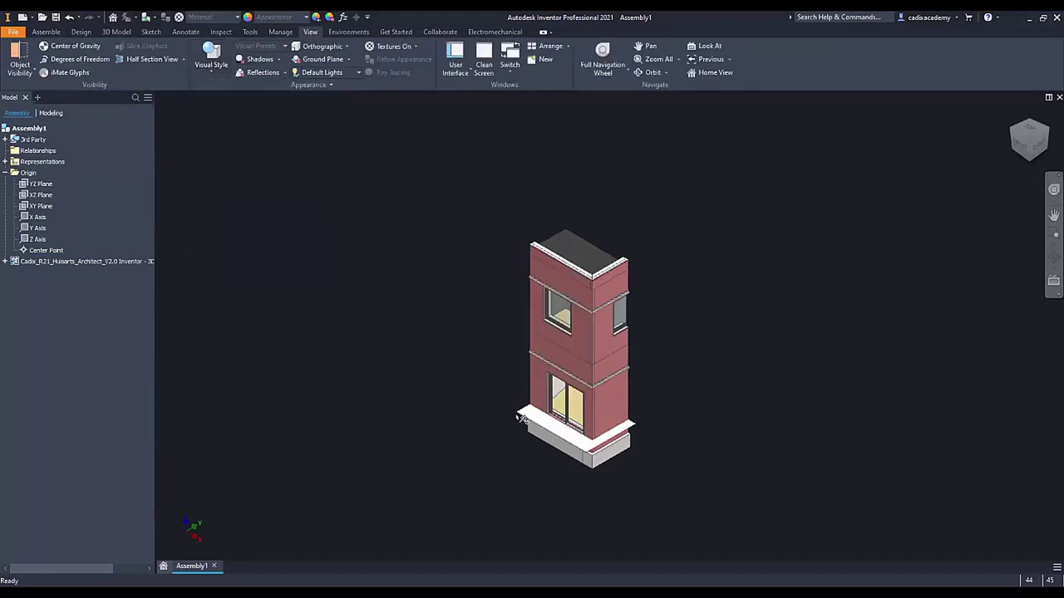
Orbit the view, expand the building's part categories and hide the Walls folder
key(F4)
mouse_move(611, 449)
mouse_down()
mouse_move(622, 428)
mouse_move(466, 458)
mouse_move(700, 446)
mouse_move(770, 458)
mouse_move(756, 448)
mouse_up()
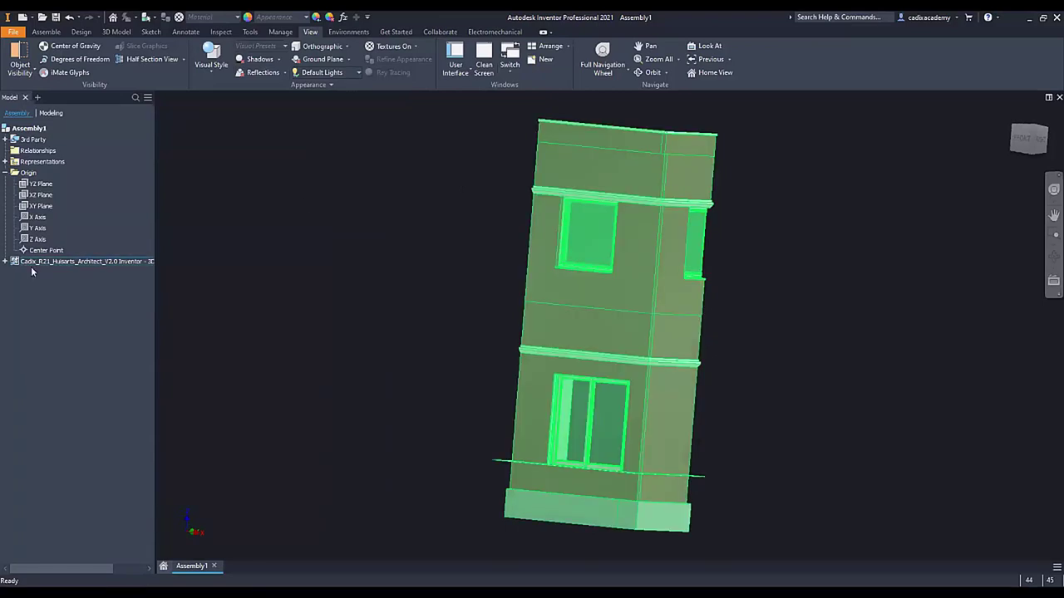
click(5, 262)
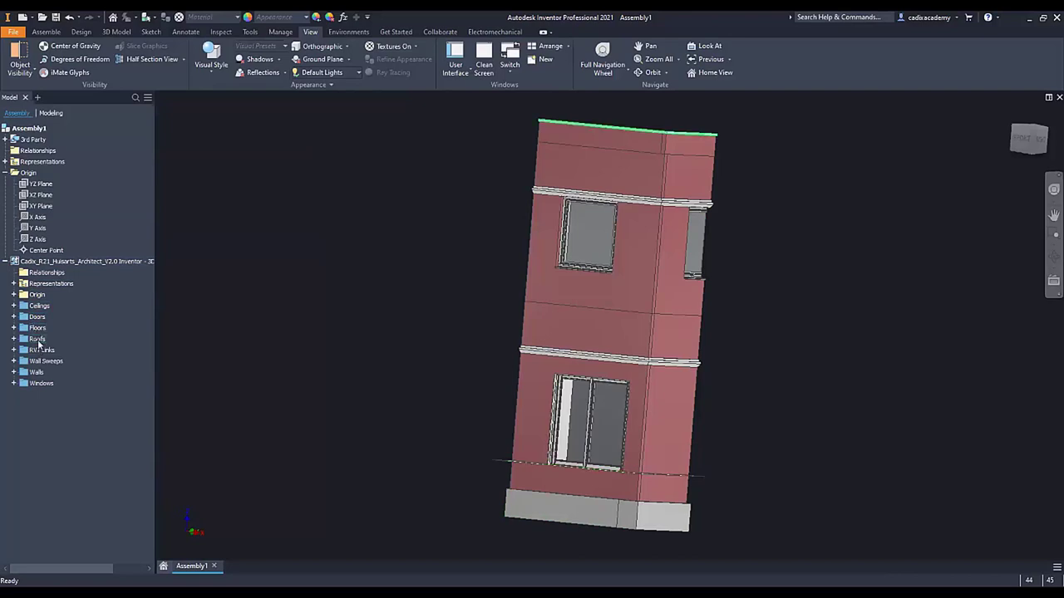
right_click(37, 376)
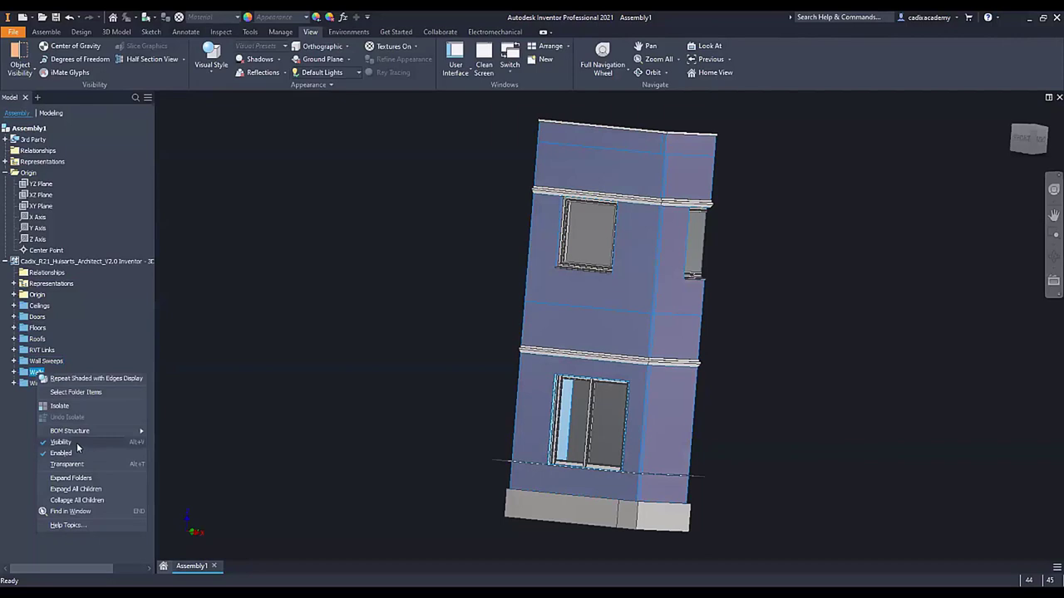
click(81, 452)
click(316, 195)
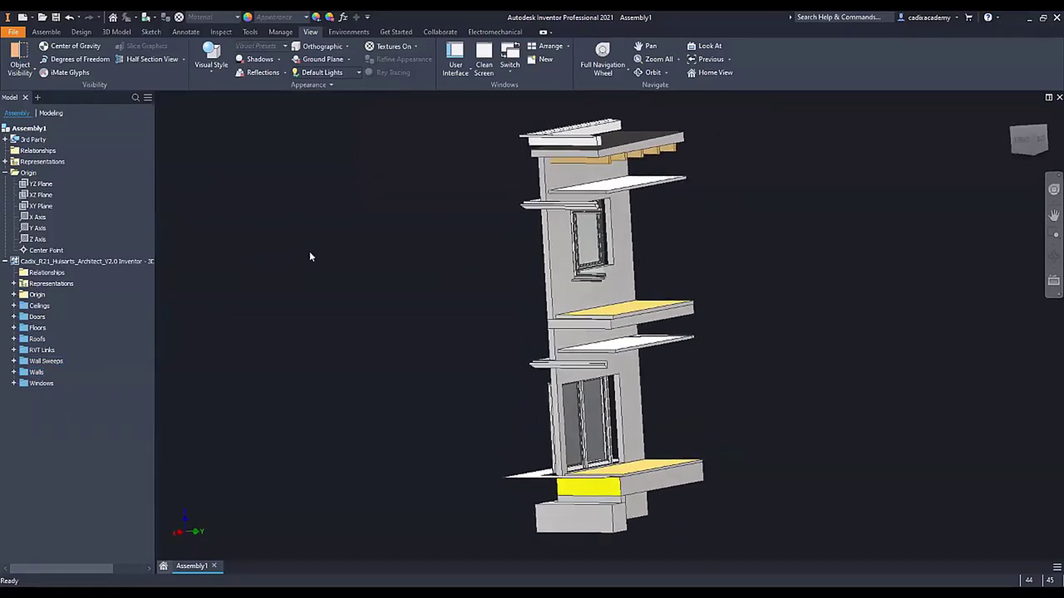
Toggle the Windows folder's visibility and orbit toward the brick facade cornice
right_click(37, 383)
click(87, 421)
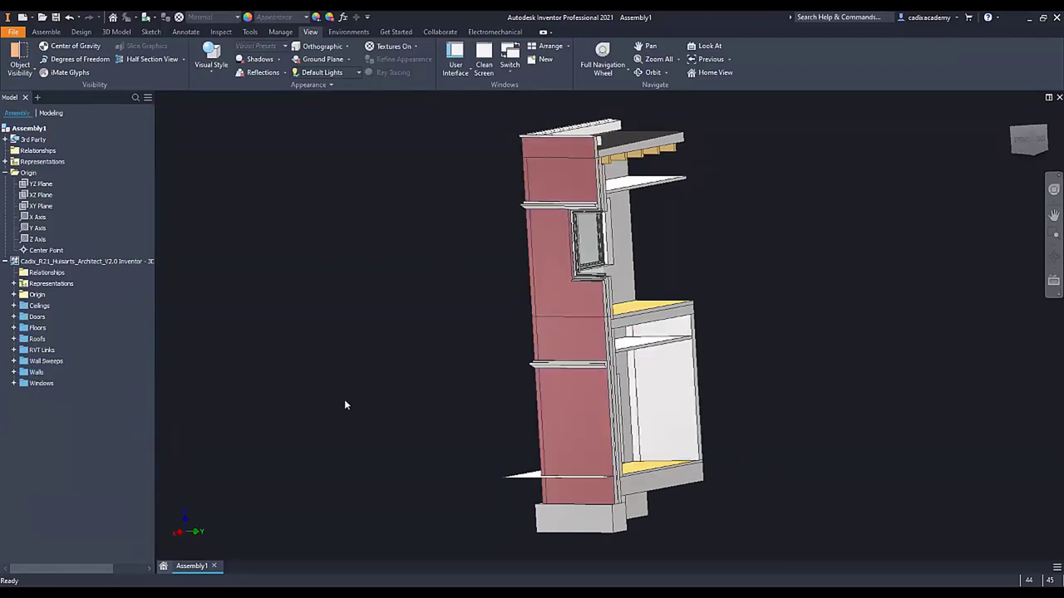
shift+middle_drag(345, 405, 378, 397)
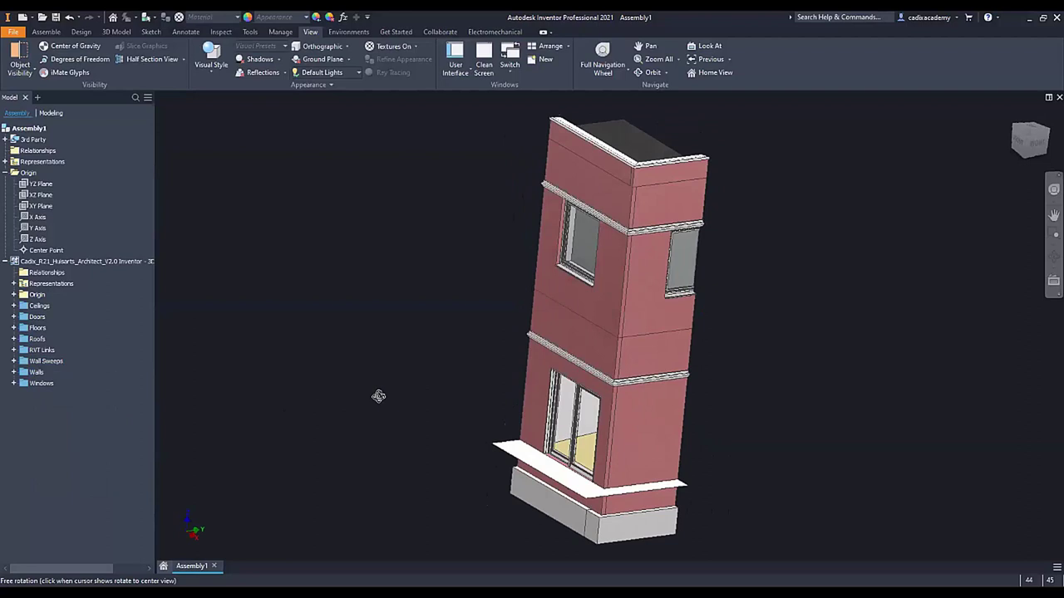
scroll(665, 229, down, 5)
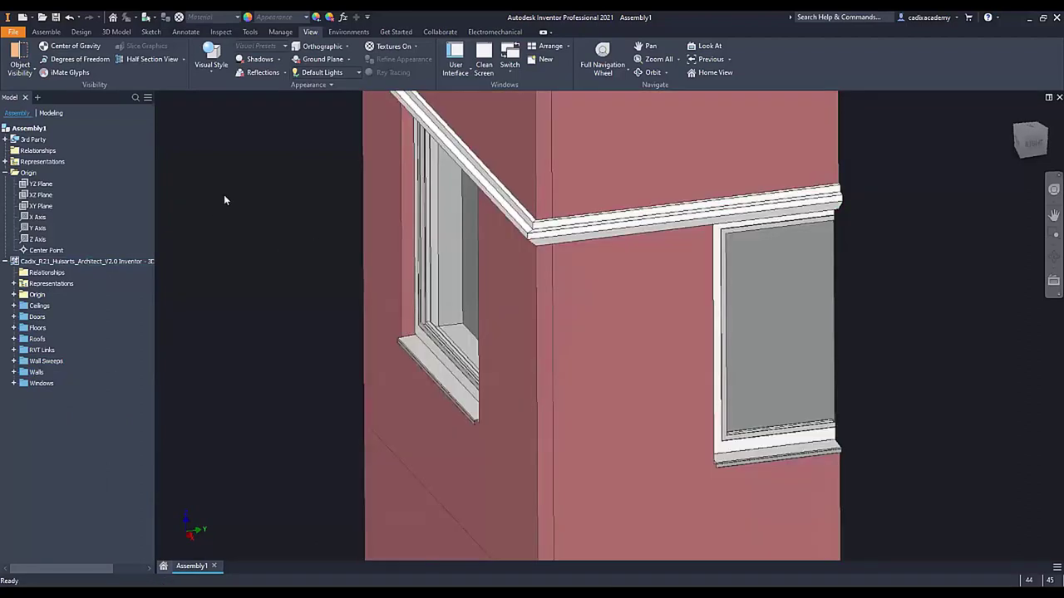
key(ctrl+s)
Save the assembly as Sierlijst.iam in the 05 Inventor > Gebouw folder
double_click(489, 193)
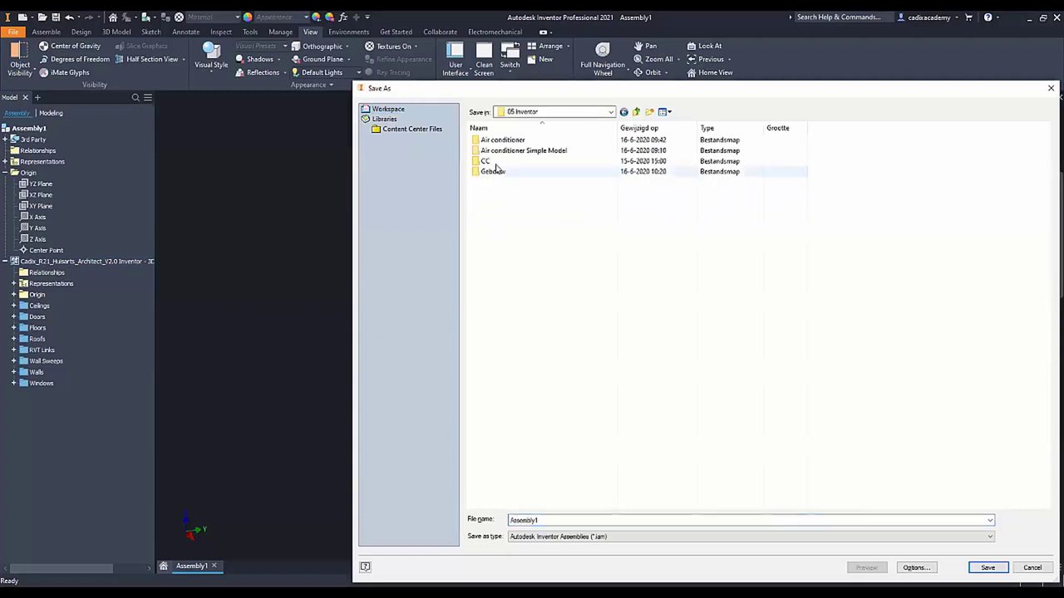
double_click(496, 171)
click(553, 520)
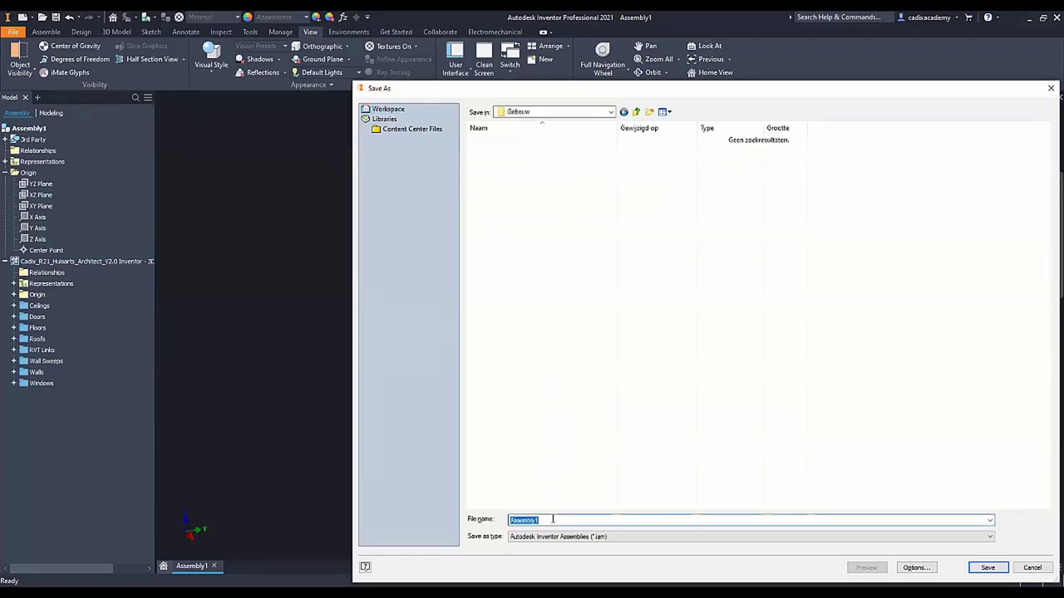
text(Serkat)
click(985, 568)
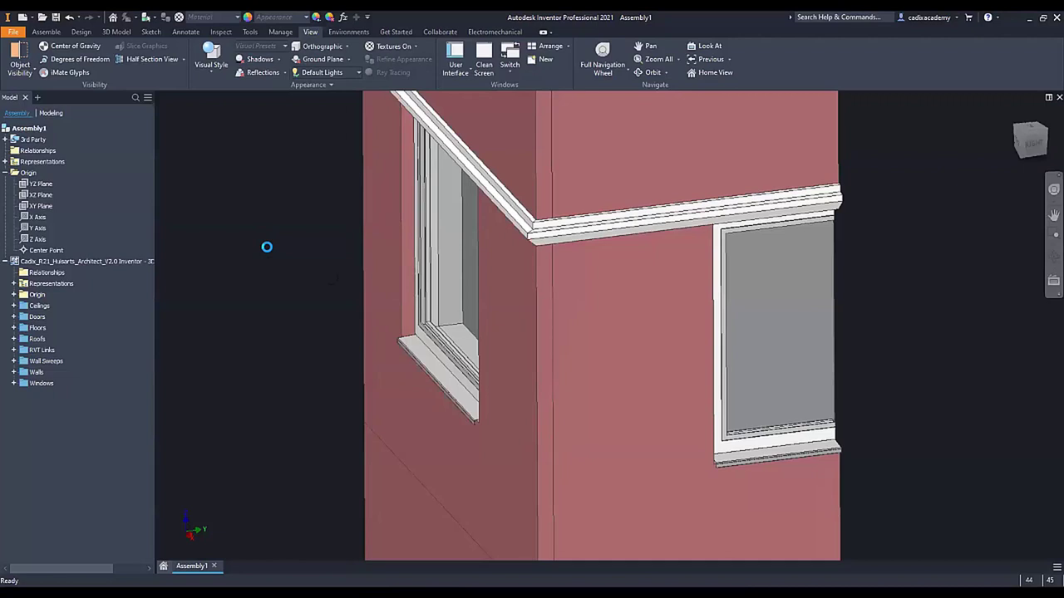
scroll(257, 233, down, 3)
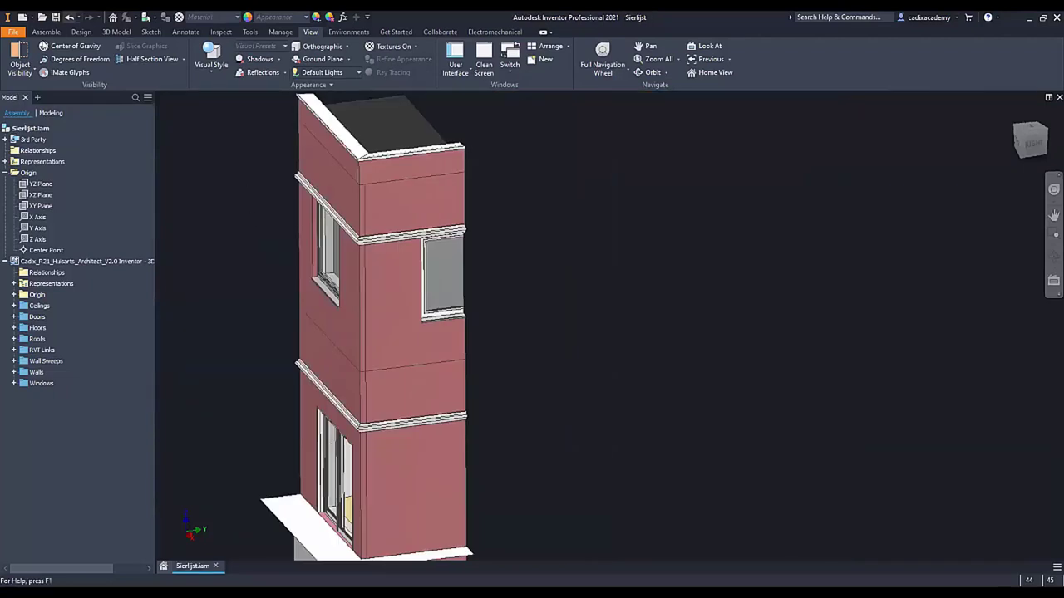
Start Insert Frame and bring the cornice corner into view
click(80, 32)
click(79, 53)
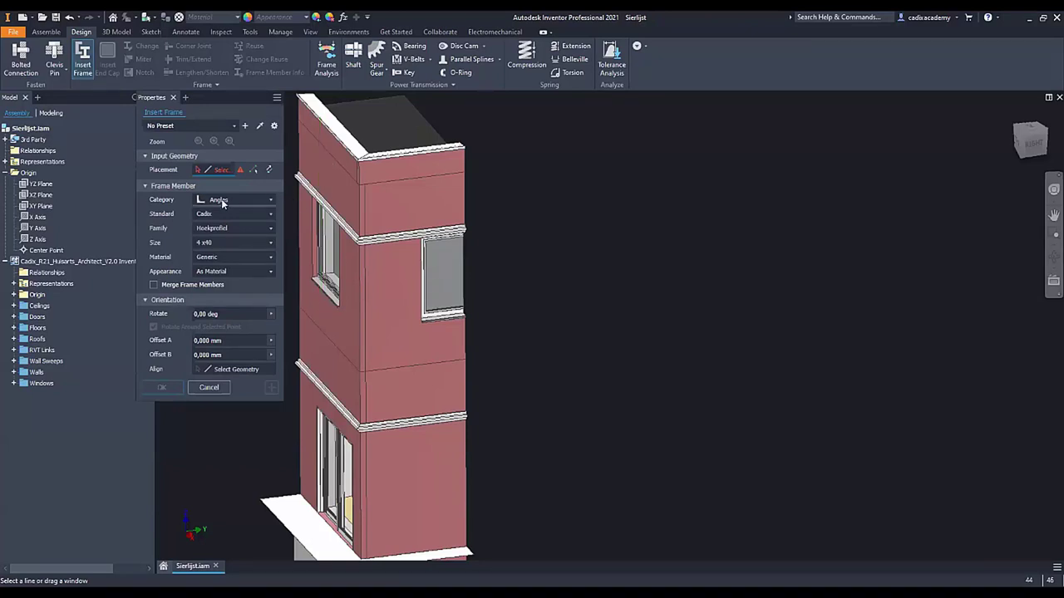
scroll(332, 229, up, 5)
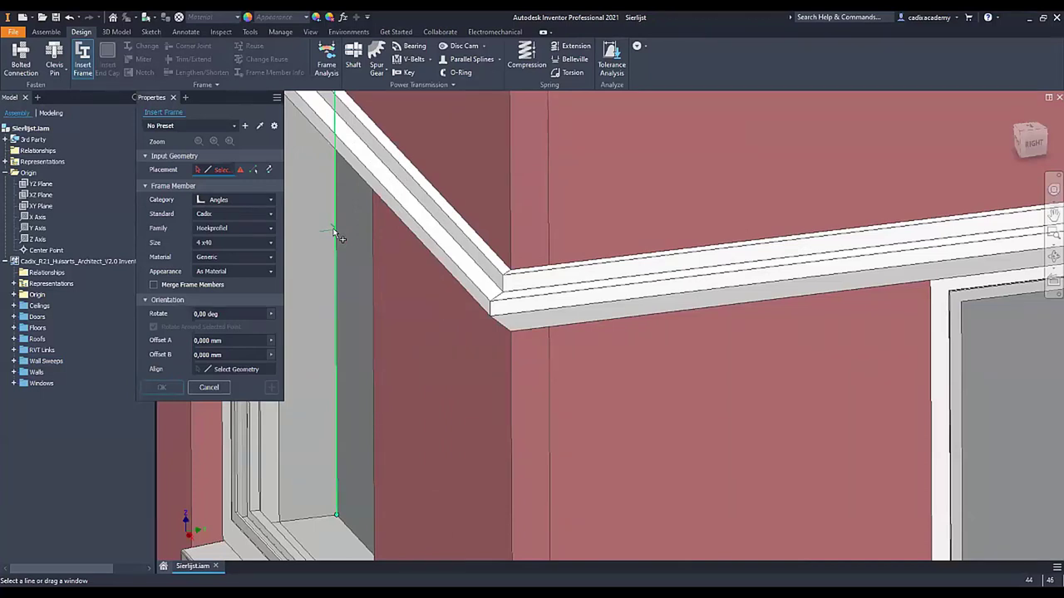
scroll(328, 230, down, 5)
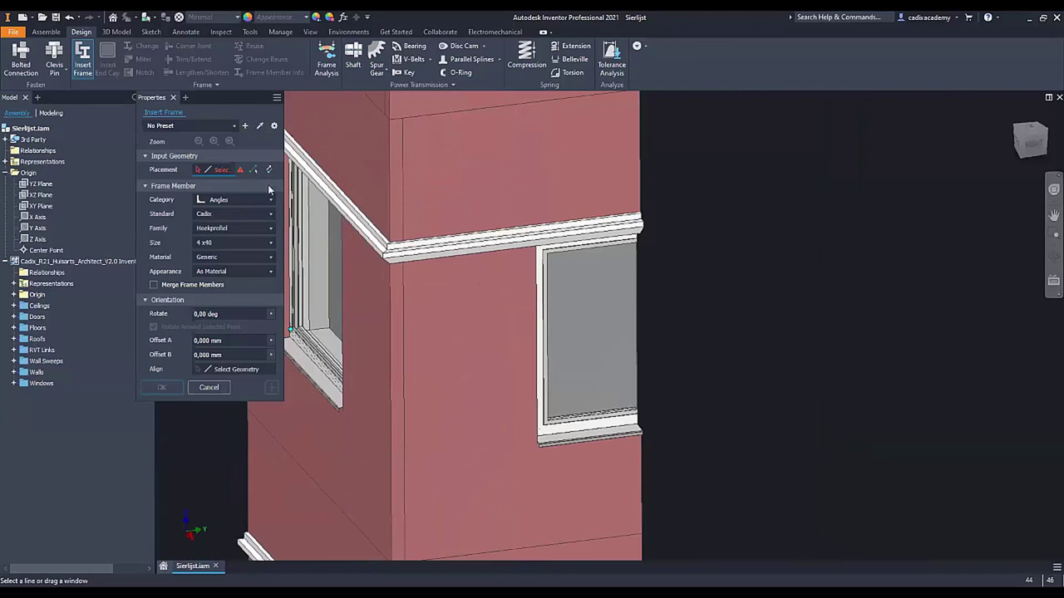
middle_drag(388, 195, 483, 249)
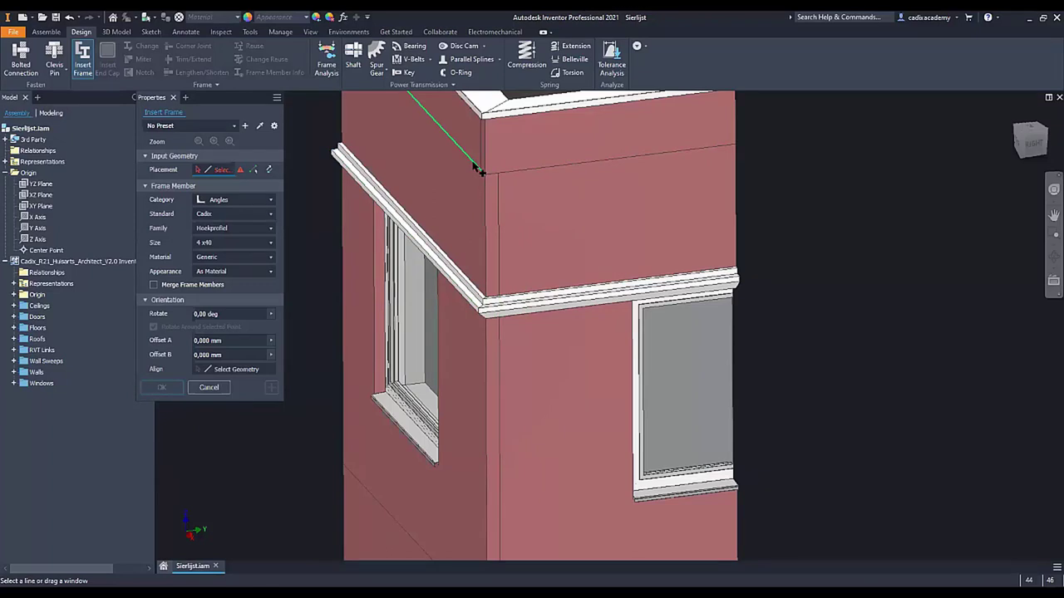
scroll(490, 179, up, 3)
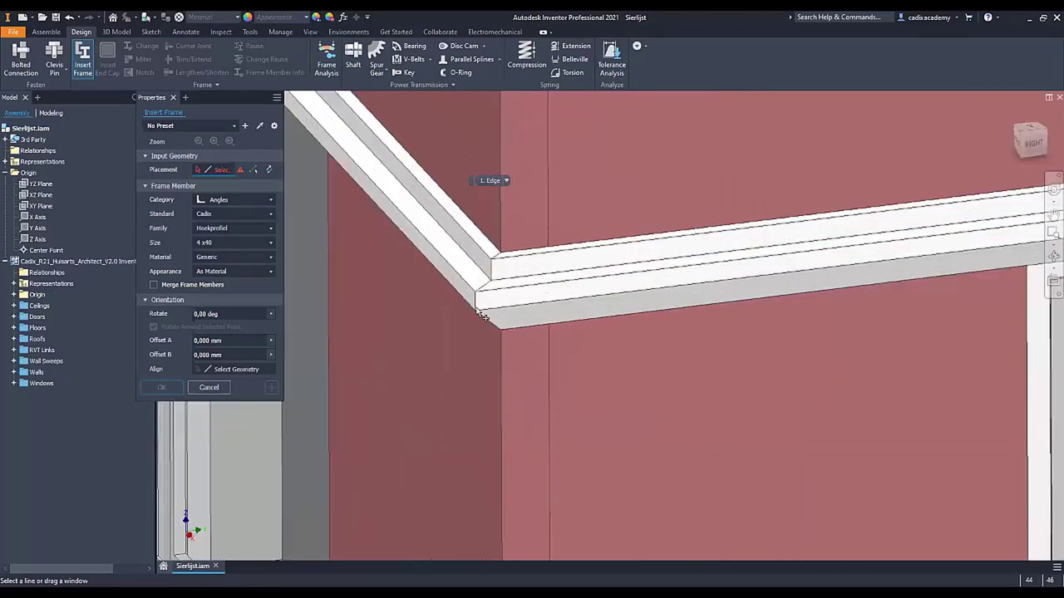
Select the four cornice edges, diagonal and horizontal on both corners, as the frame path
click(471, 287)
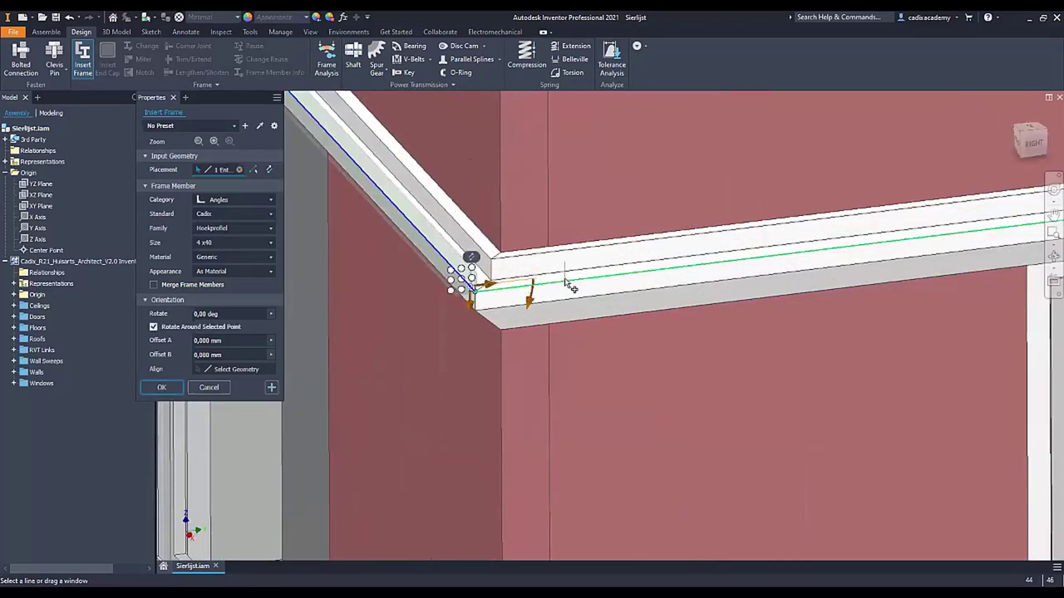
click(484, 287)
scroll(491, 294, down, 1)
scroll(437, 301, down, 3)
scroll(434, 304, down, 1)
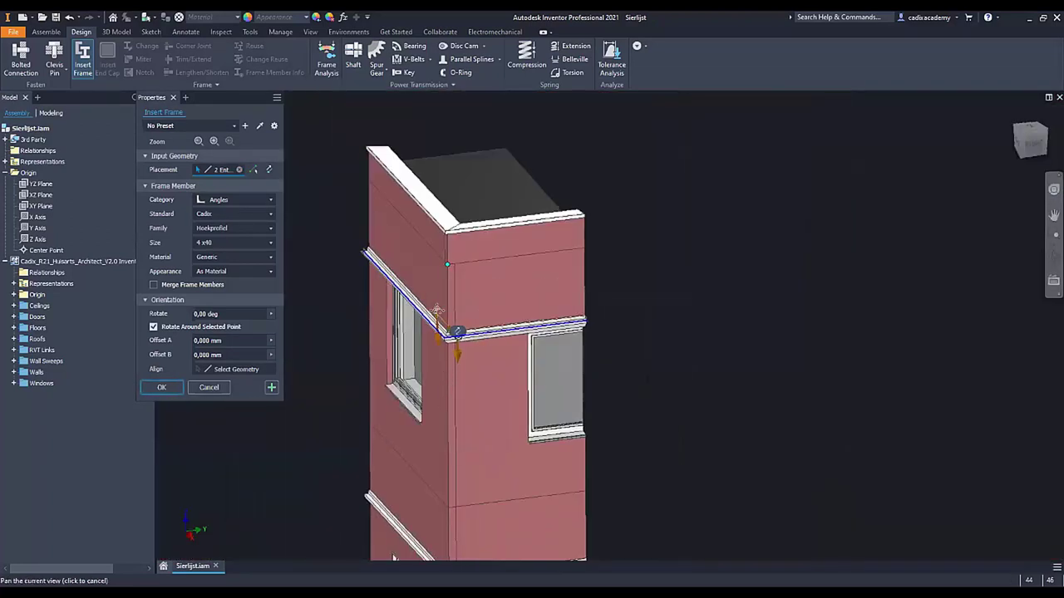
scroll(478, 379, up, 2)
scroll(478, 379, up, 4)
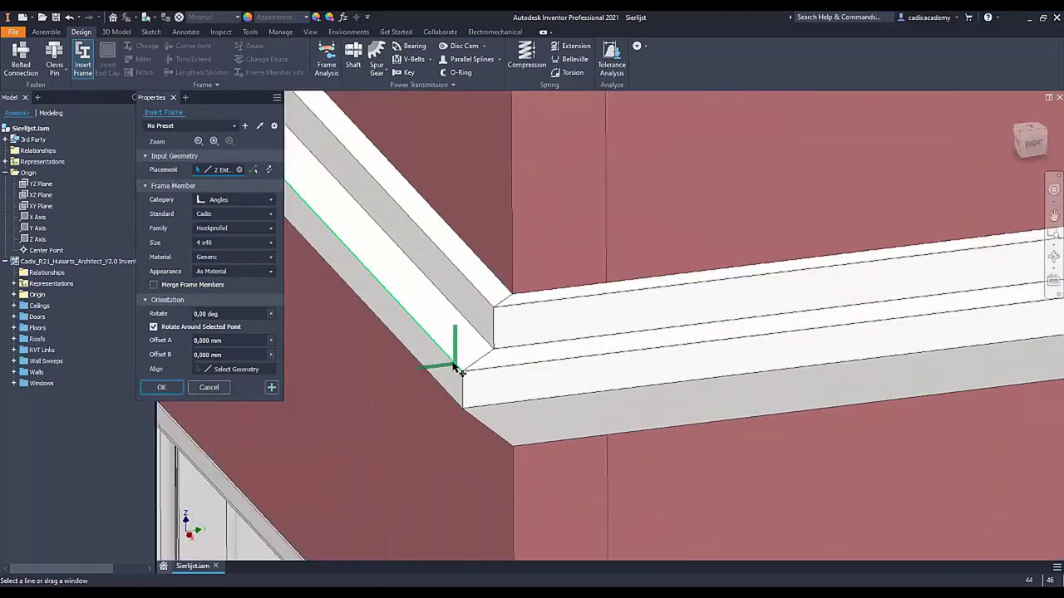
click(449, 353)
click(540, 367)
scroll(539, 365, down, 3)
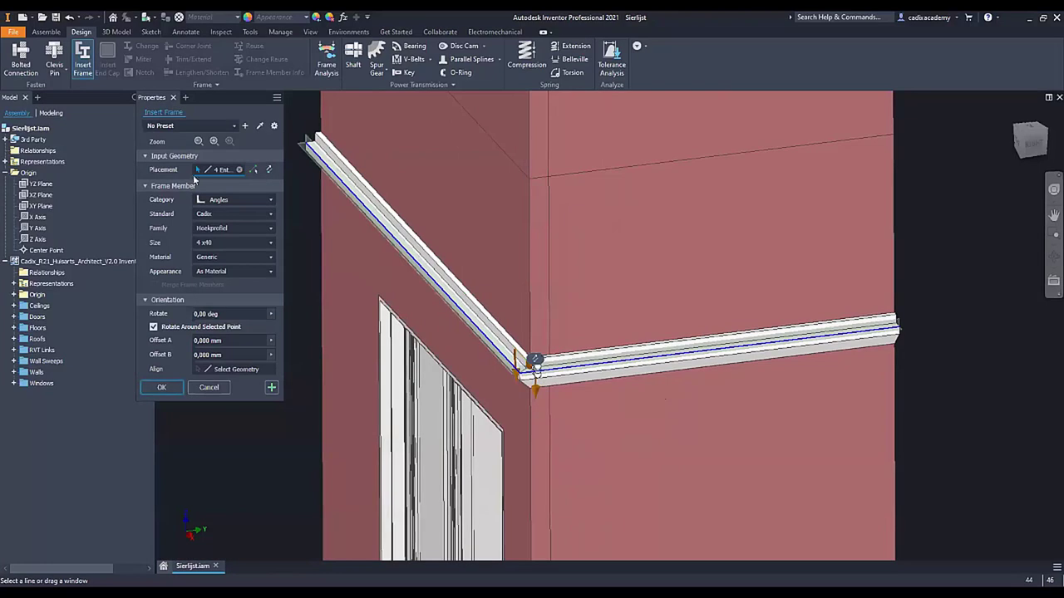
Rotate the 4x40 angle profile to 180° and create the new frame with default names
click(198, 141)
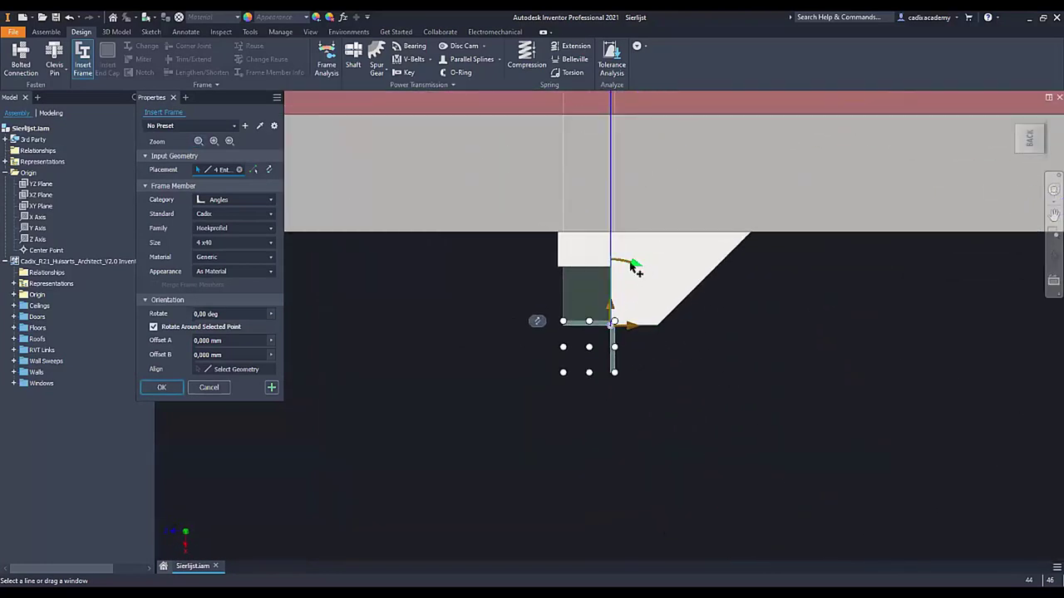
drag(634, 266, 602, 438)
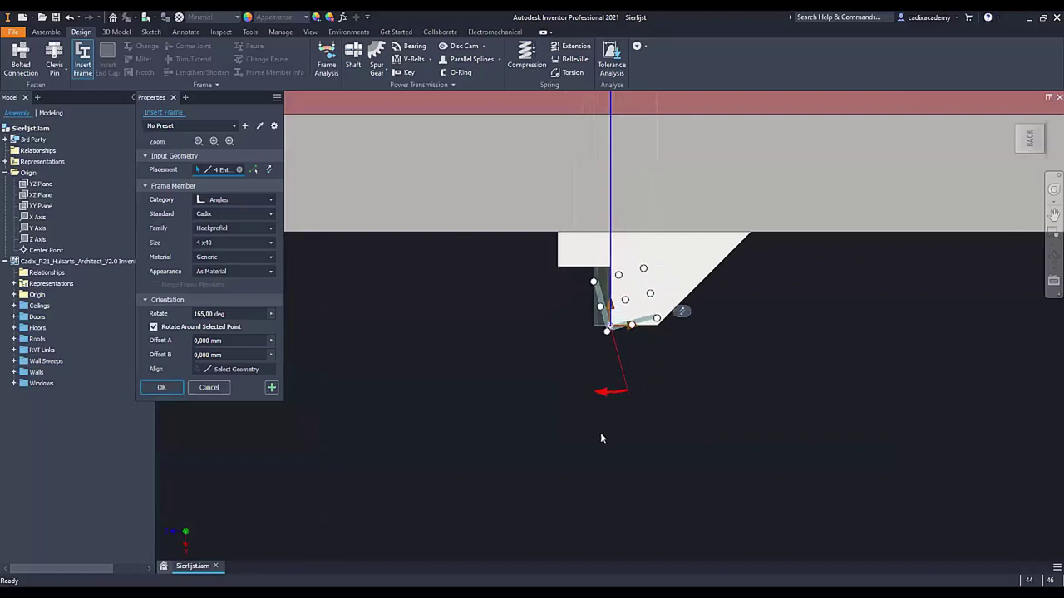
drag(601, 438, 574, 433)
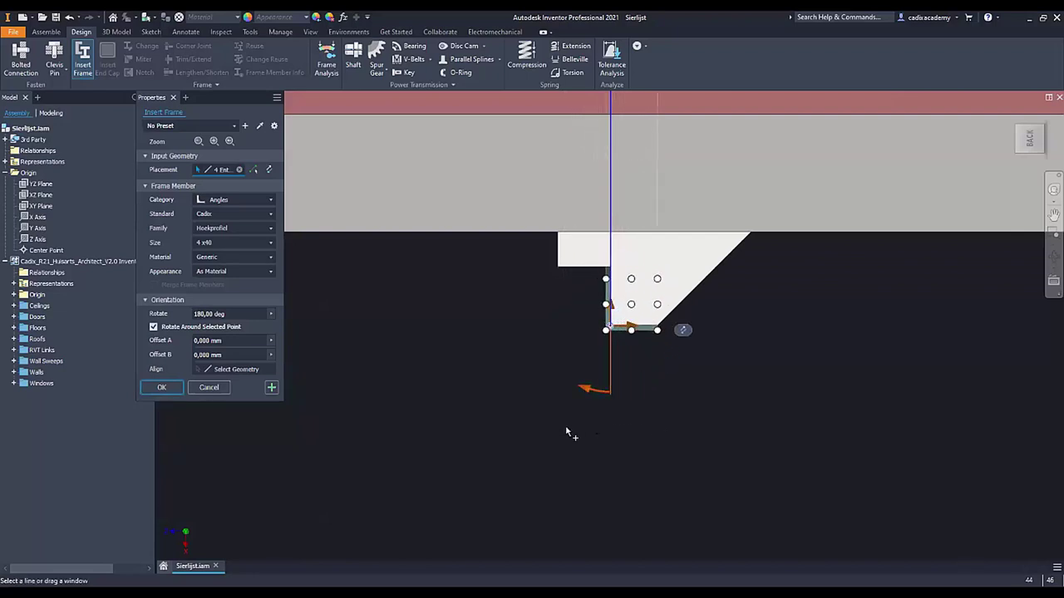
click(161, 388)
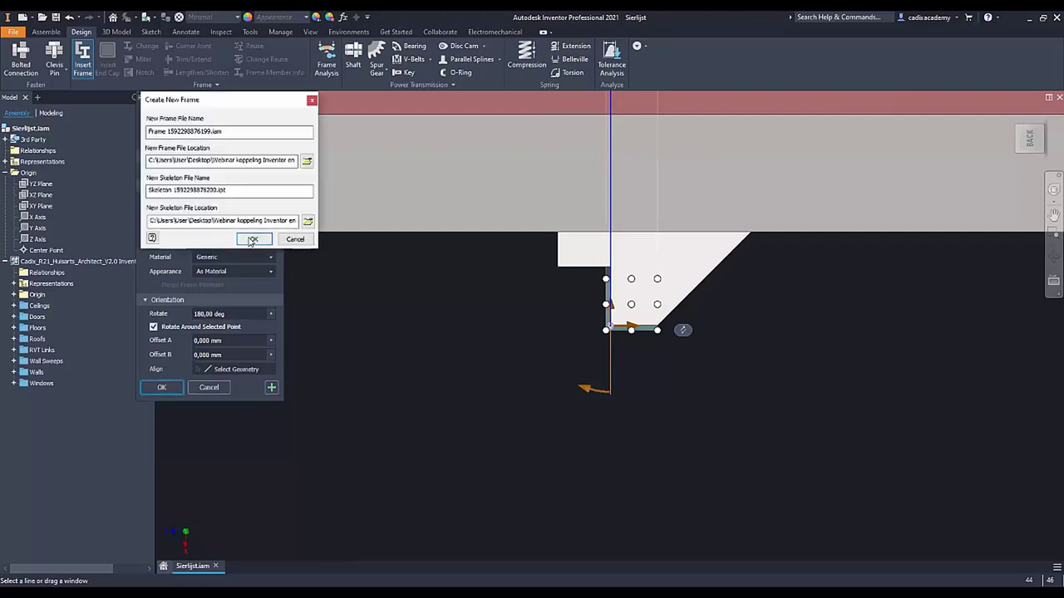
click(251, 239)
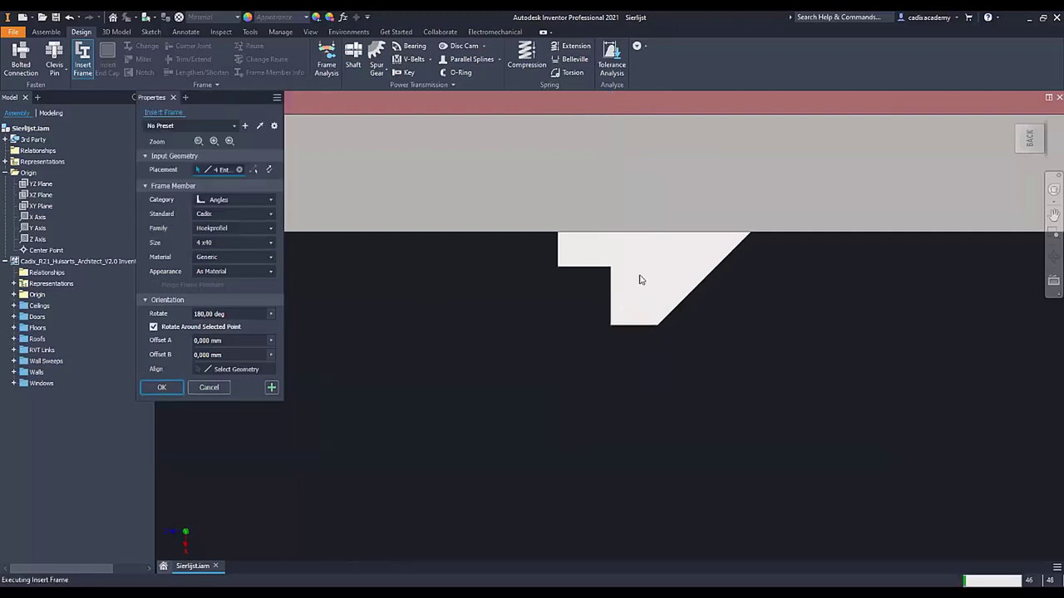
click(1012, 118)
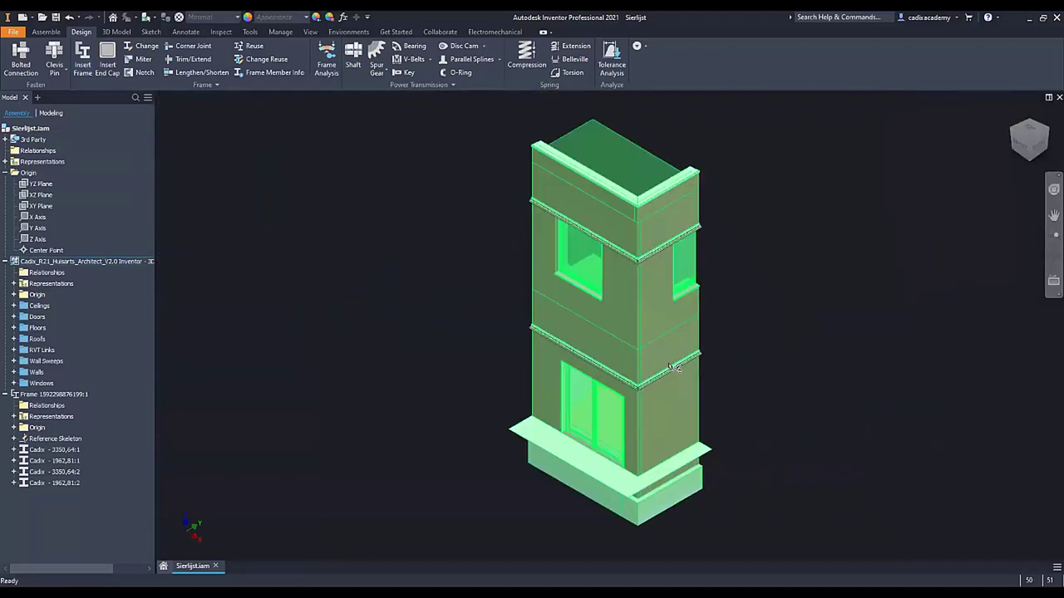
Miter all four angle-profile members where they meet at the cornice corners
scroll(673, 367, up, 5)
scroll(633, 390, up, 3)
scroll(641, 349, up, 2)
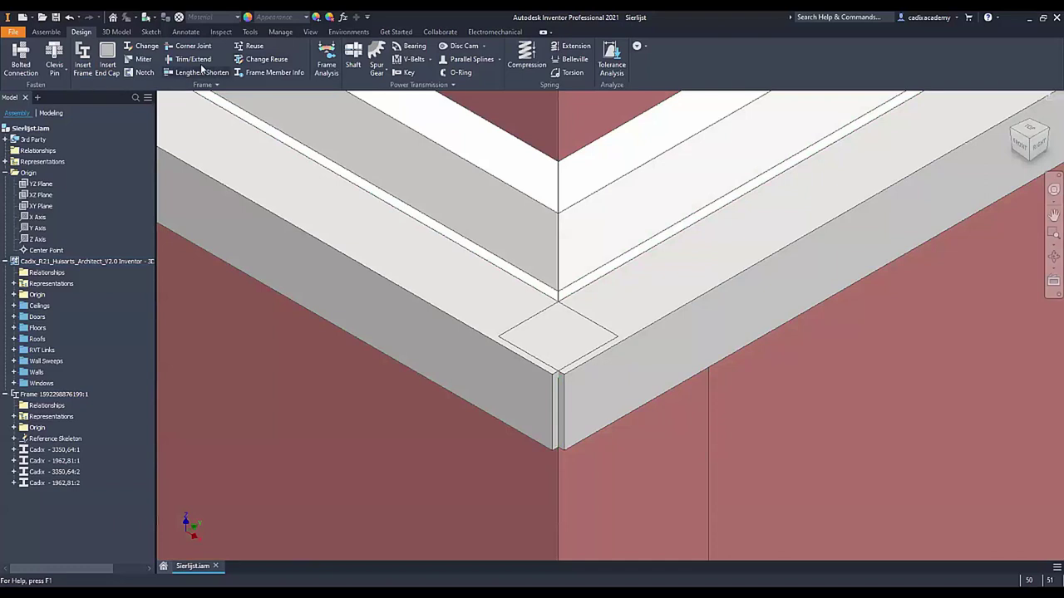
click(143, 60)
scroll(676, 320, down, 3)
scroll(678, 275, up, 2)
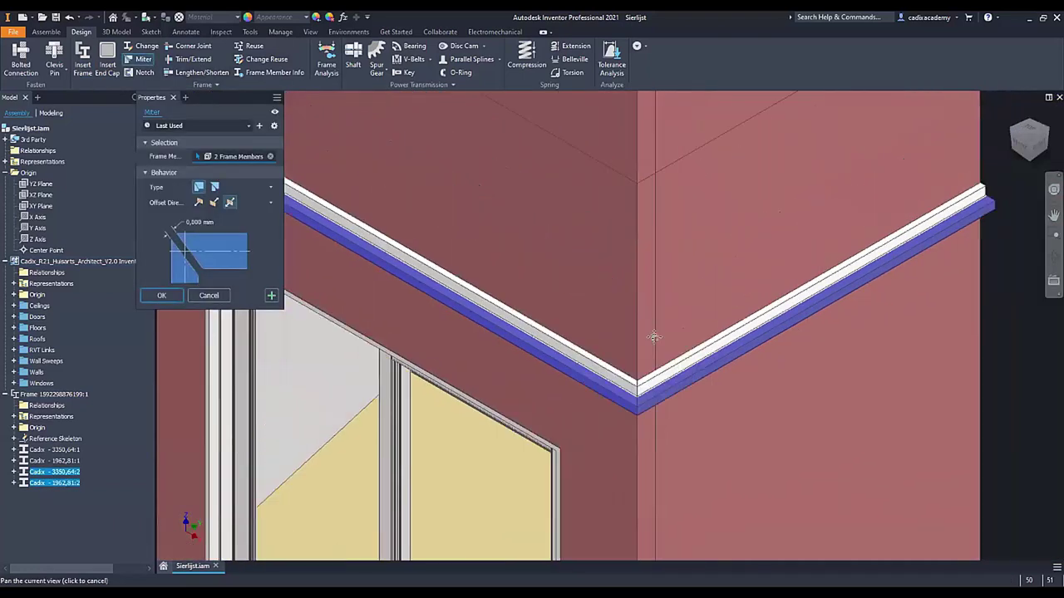
scroll(640, 262, up, 2)
scroll(606, 252, up, 2)
scroll(606, 252, down, 3)
scroll(560, 443, up, 4)
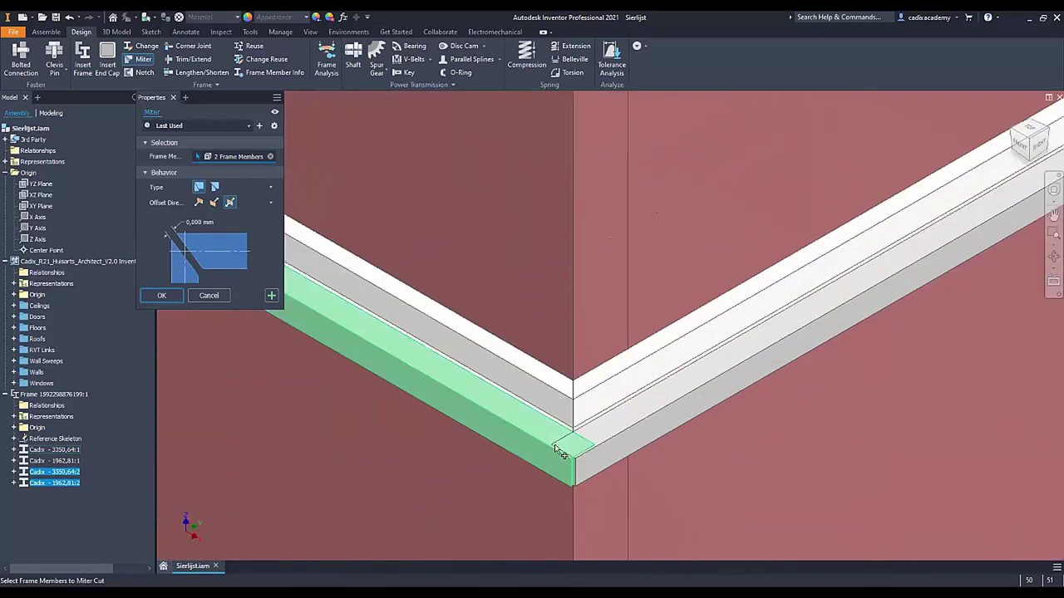
drag(621, 439, 544, 511)
scroll(553, 475, up, 4)
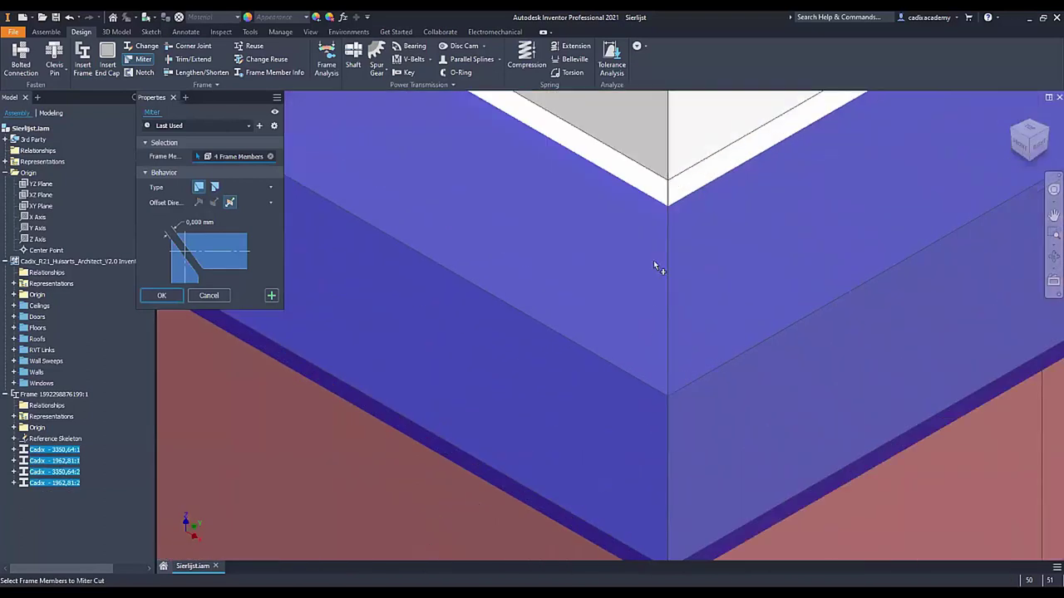
click(164, 295)
scroll(463, 374, down, 4)
scroll(453, 380, down, 3)
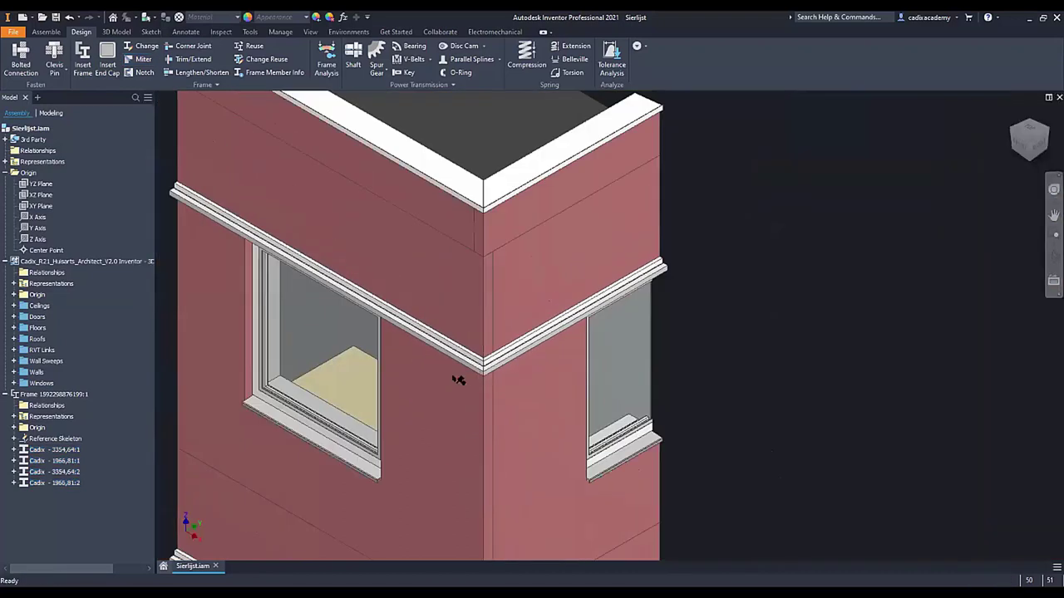
Collapse the model browser to its top-level items
right_click(91, 500)
click(120, 562)
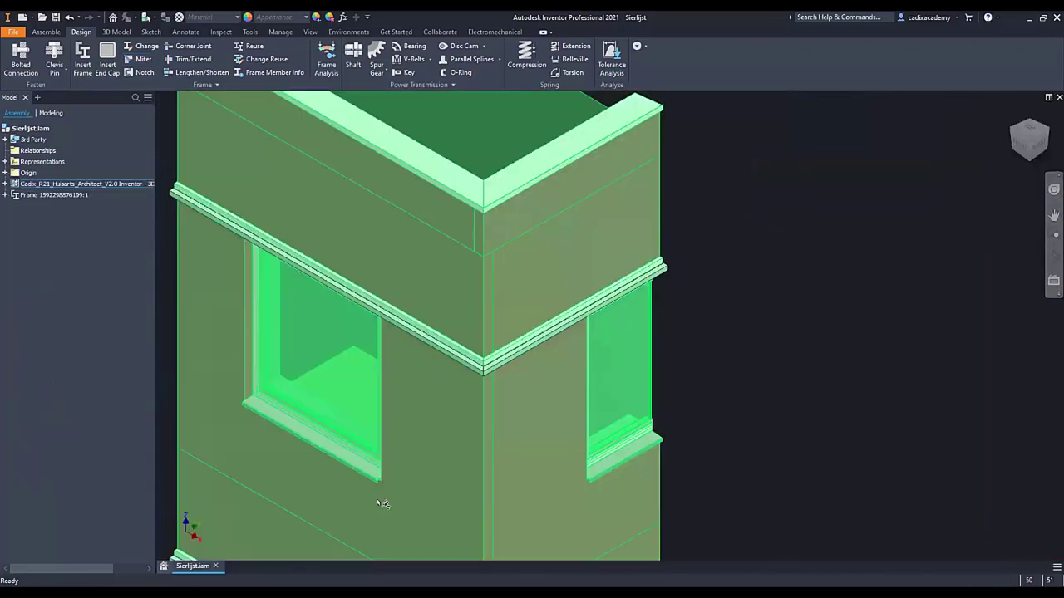
scroll(499, 358, up, 3)
scroll(488, 397, up, 3)
scroll(489, 397, down, 2)
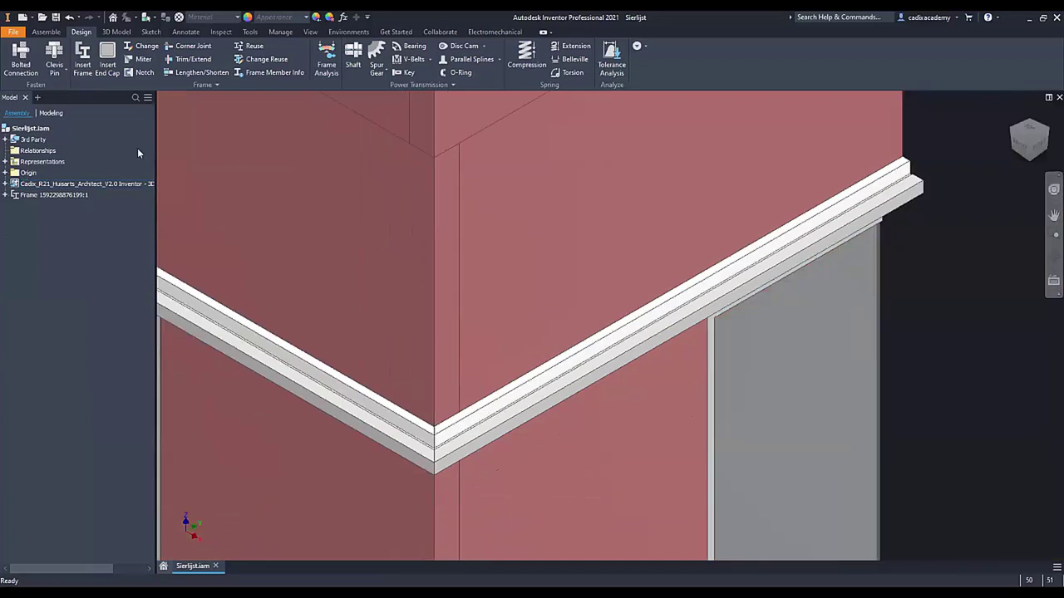
Set the Sierlijst.iam iProperties description to 'Sierlijst (Inventor)' and apply it
right_click(29, 129)
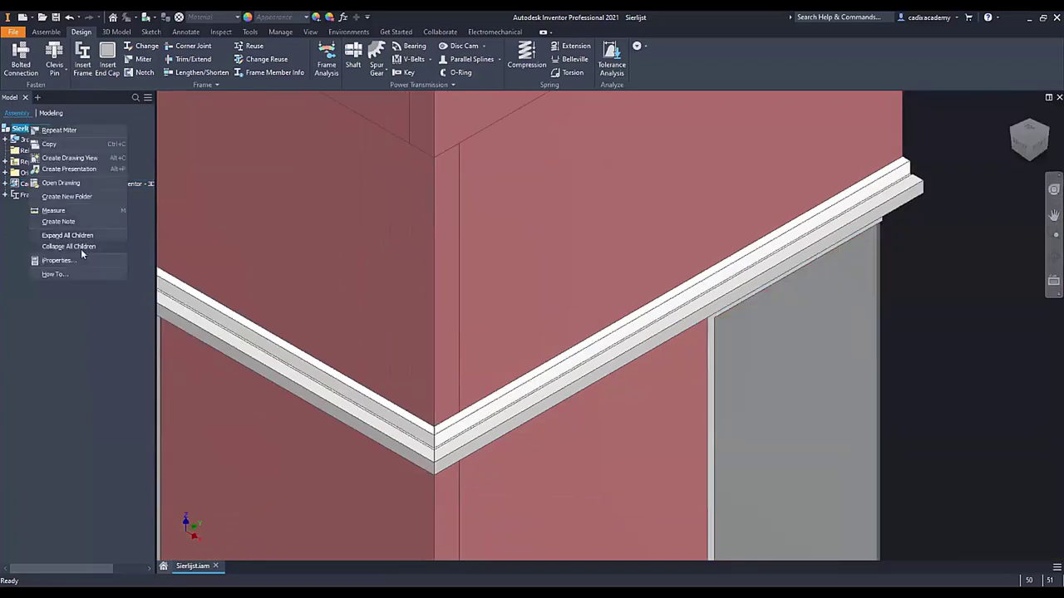
click(76, 261)
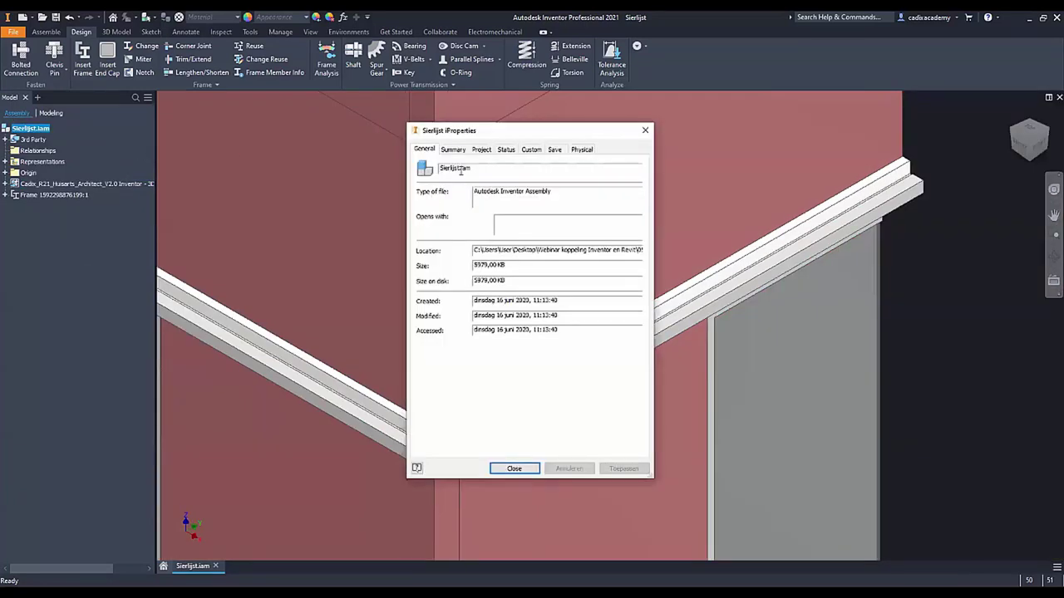
click(482, 150)
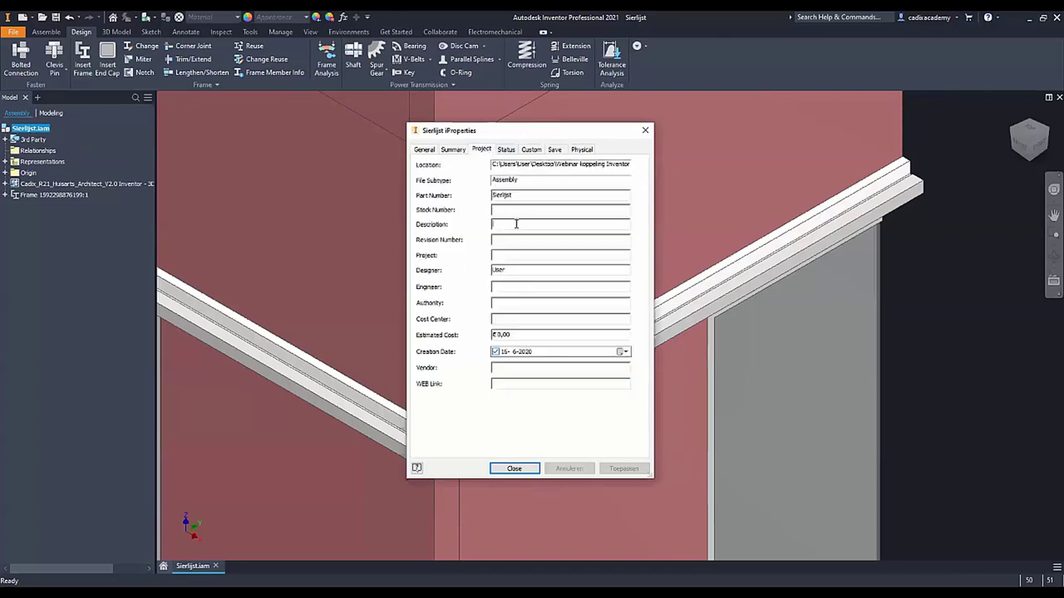
text(Sierlijst)
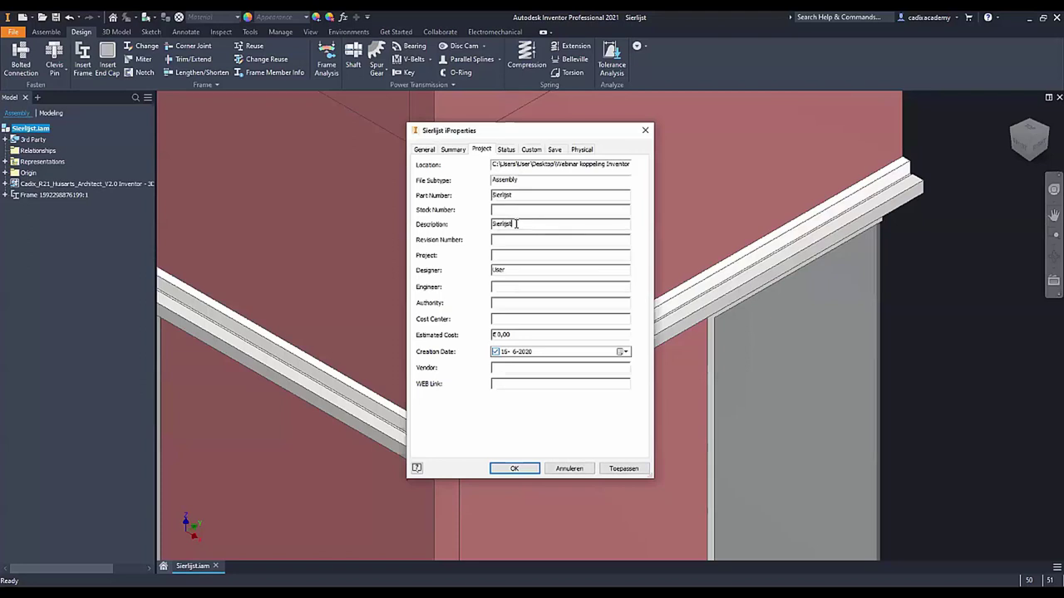
text( ()
text(*)
click(533, 150)
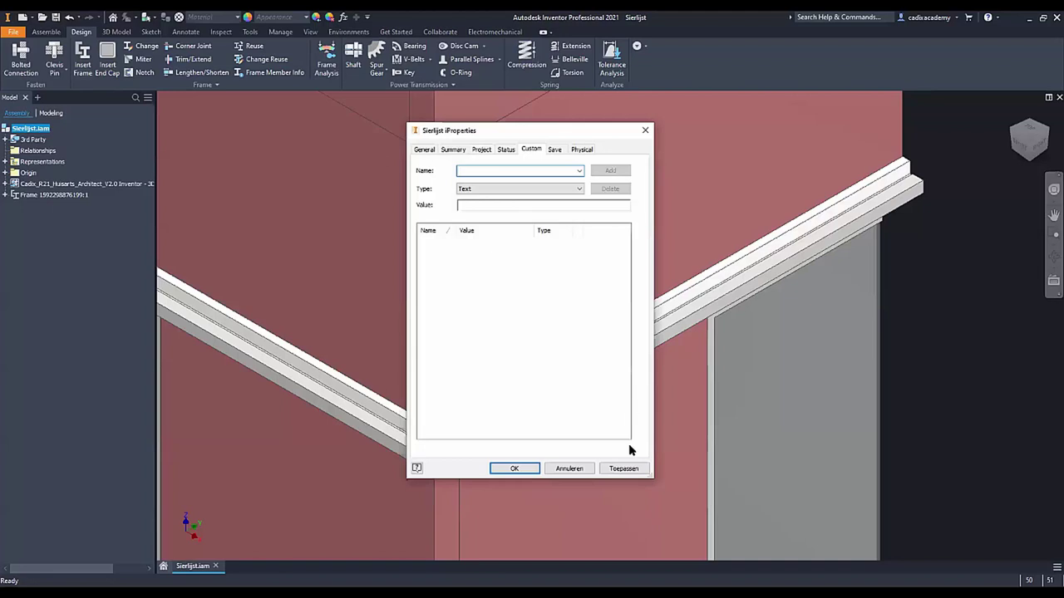
click(627, 470)
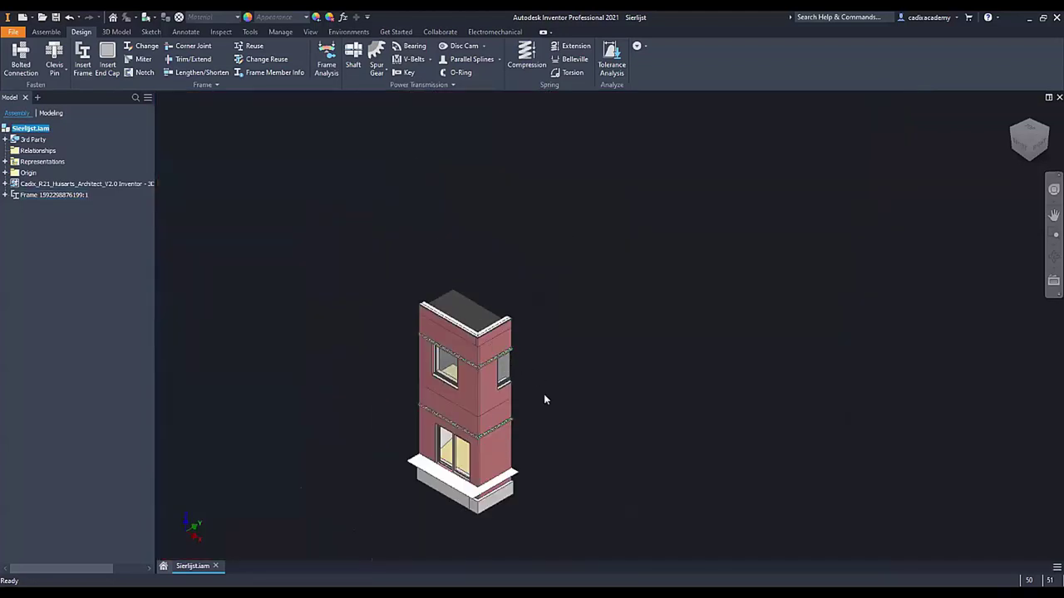
Hide the imported Cadix building component so only the cornice frames show
scroll(490, 391, down, 3)
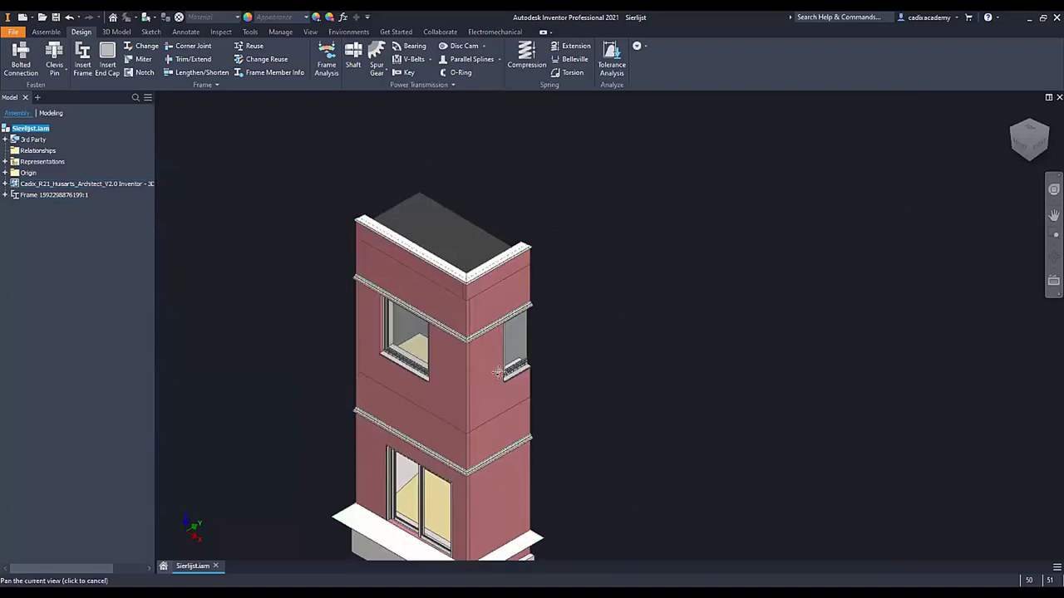
scroll(465, 275, down, 2)
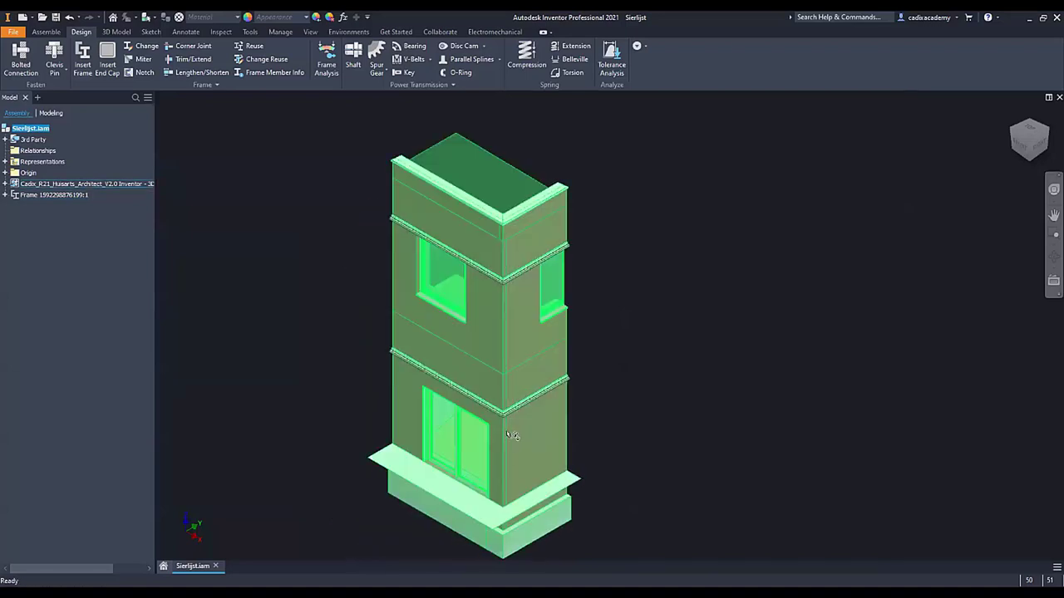
right_click(95, 187)
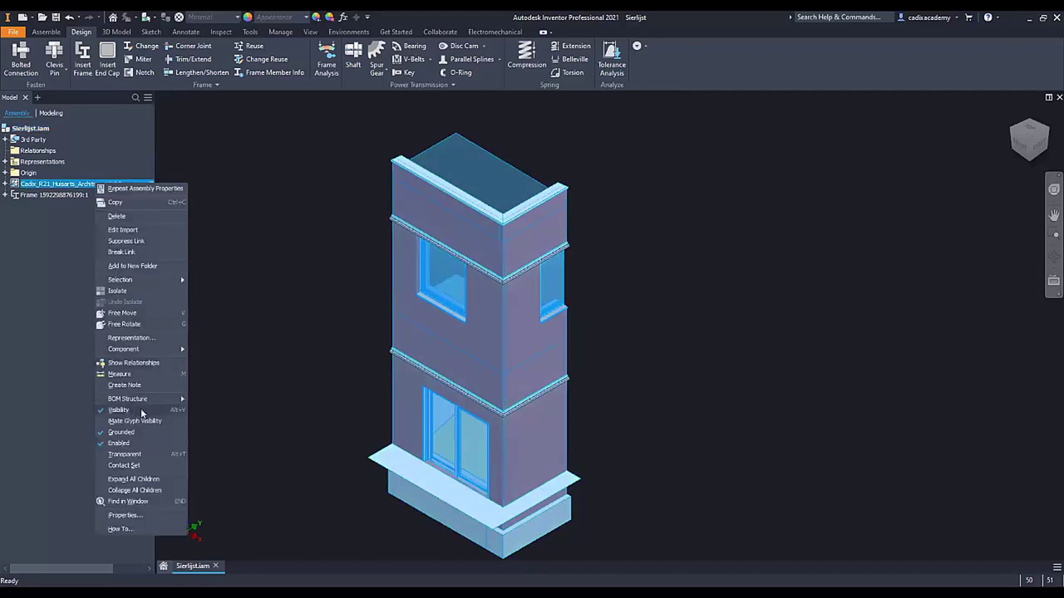
click(121, 411)
right_click(55, 183)
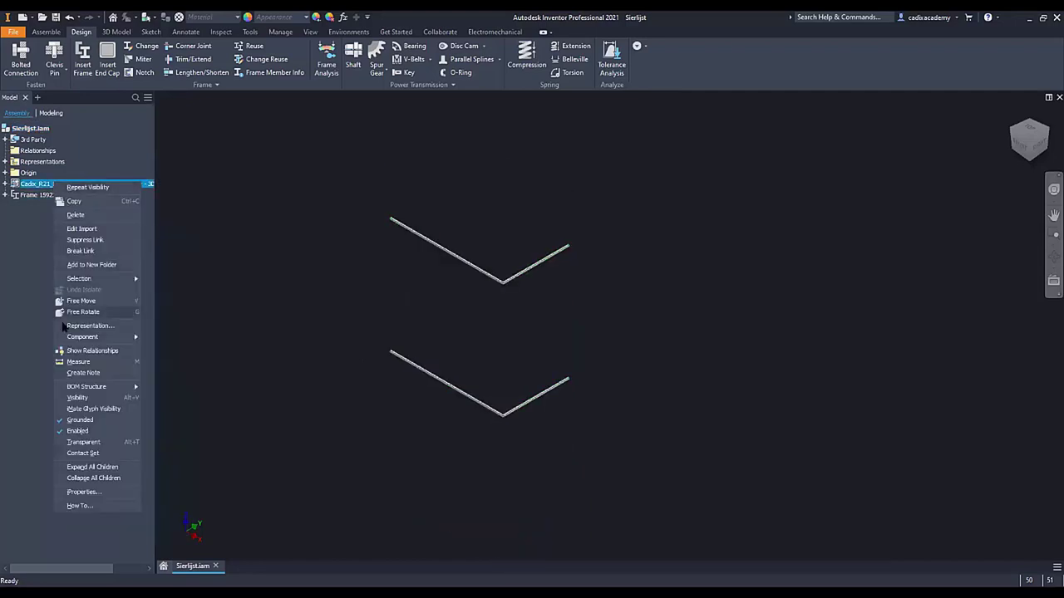
click(280, 370)
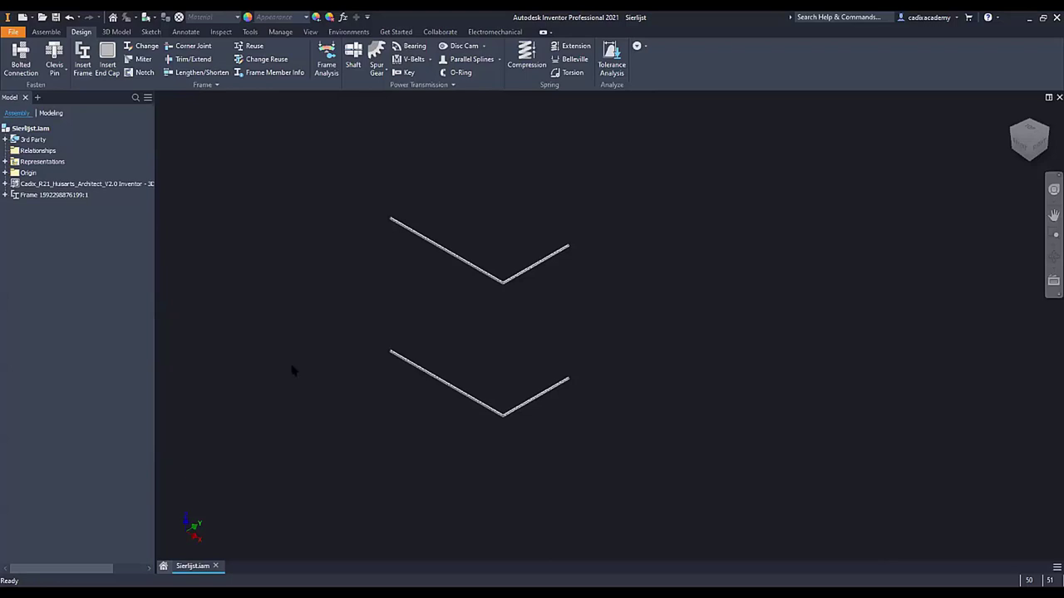
key(ctrl+s)
Confirm saving the listed files and switch to the BIM Content environment
click(647, 213)
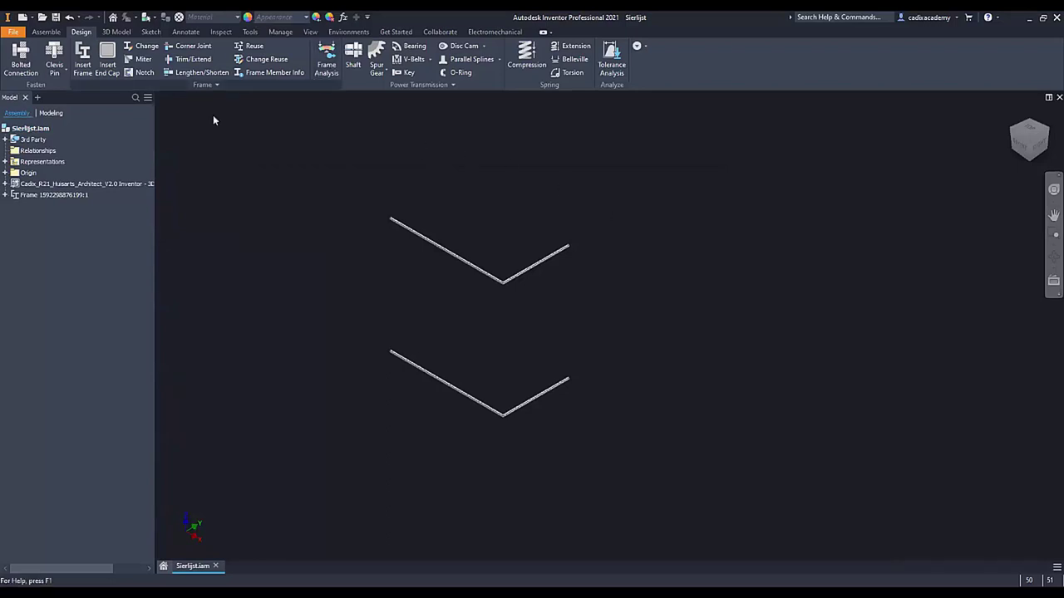
click(352, 31)
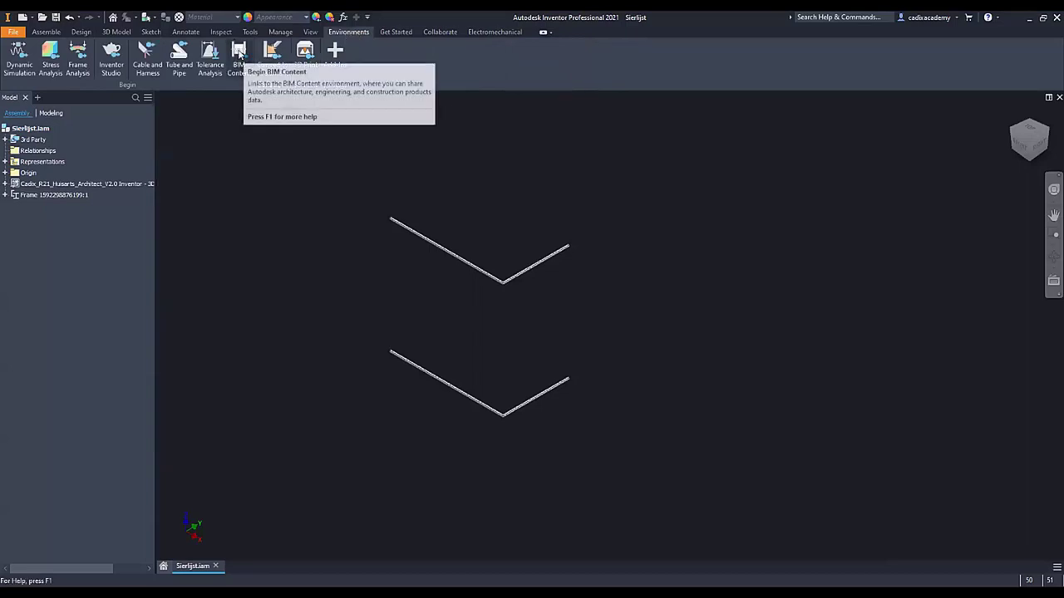
click(241, 57)
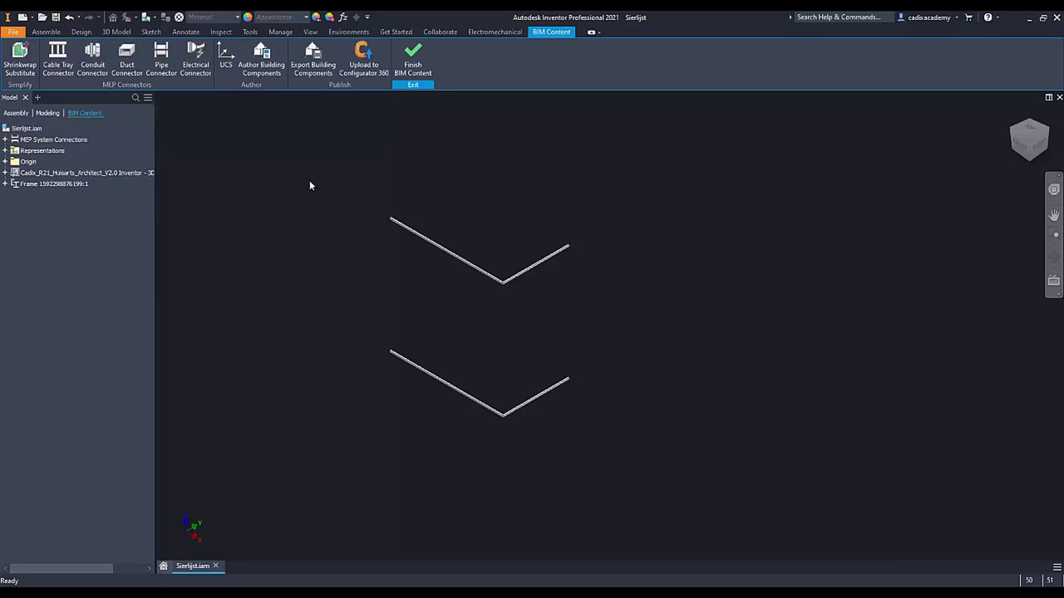
Author Sierlijst.iam as a building component with Model Property included
click(263, 51)
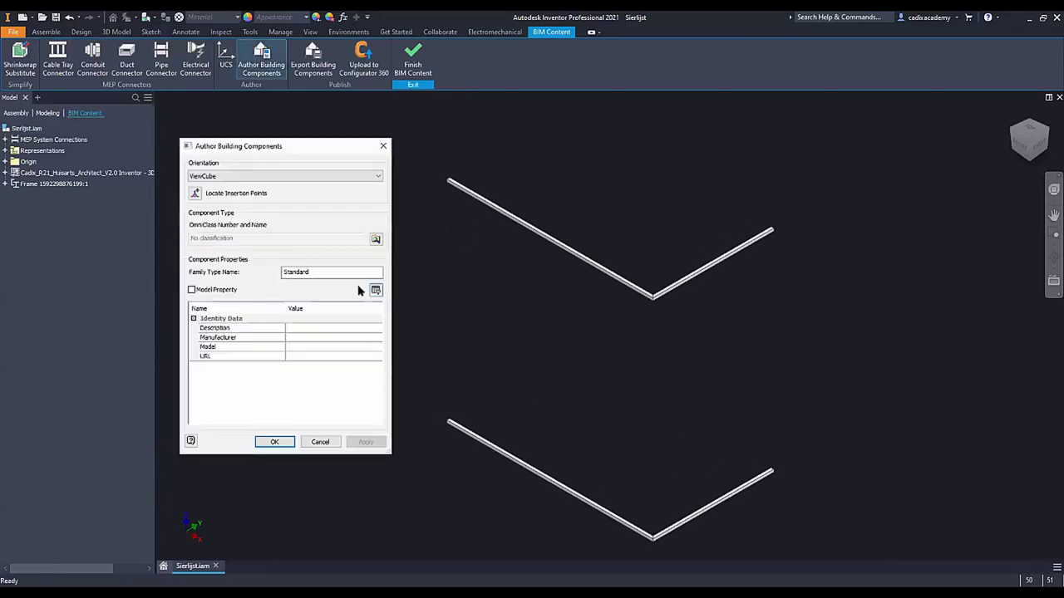
click(192, 290)
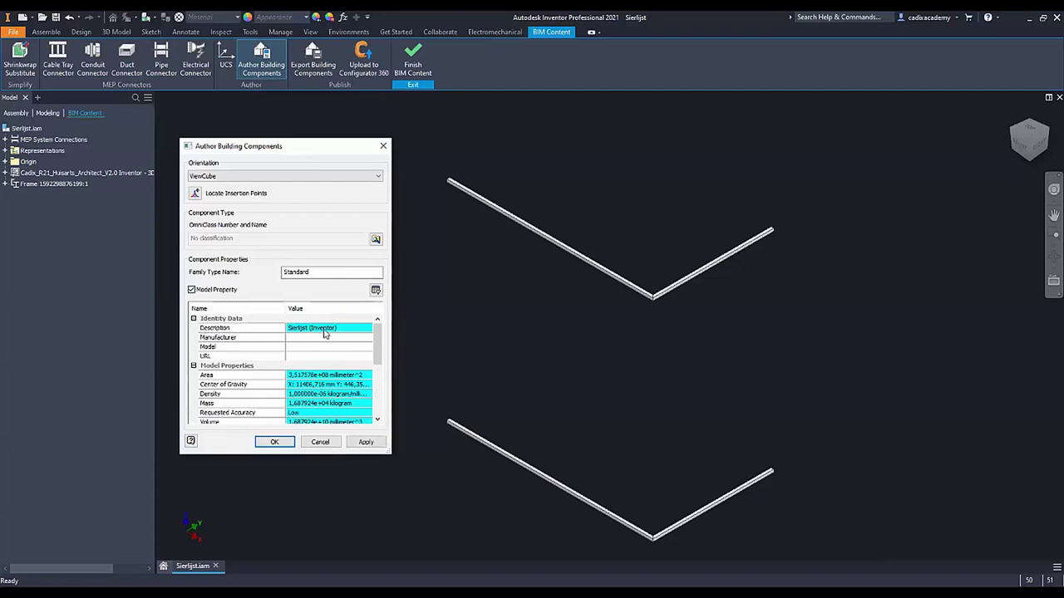
scroll(324, 337, down, 1)
scroll(323, 349, down, 1)
scroll(323, 366, down, 1)
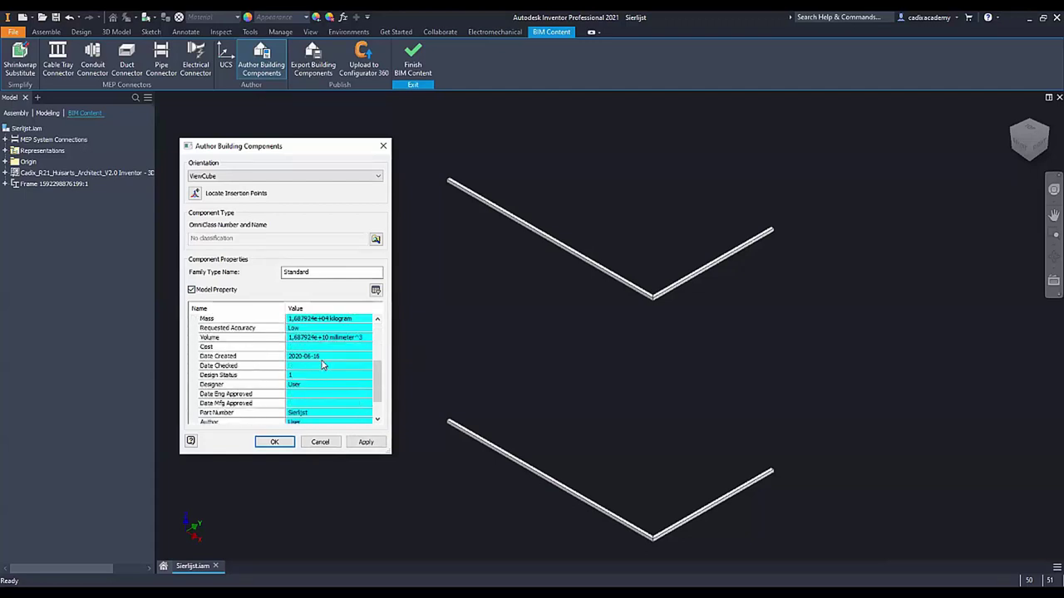
scroll(324, 362, down, 1)
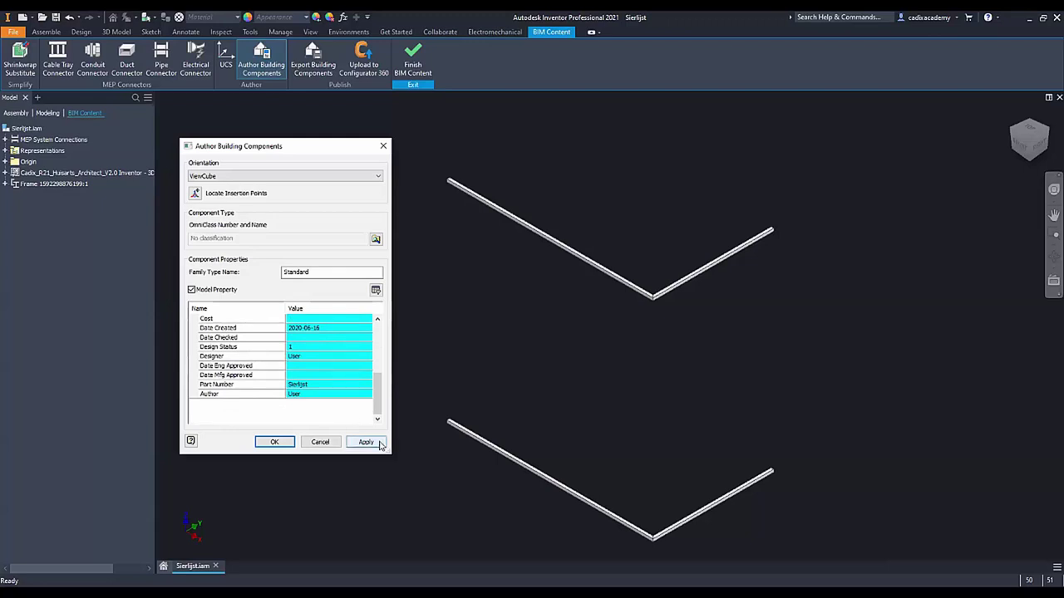
click(274, 442)
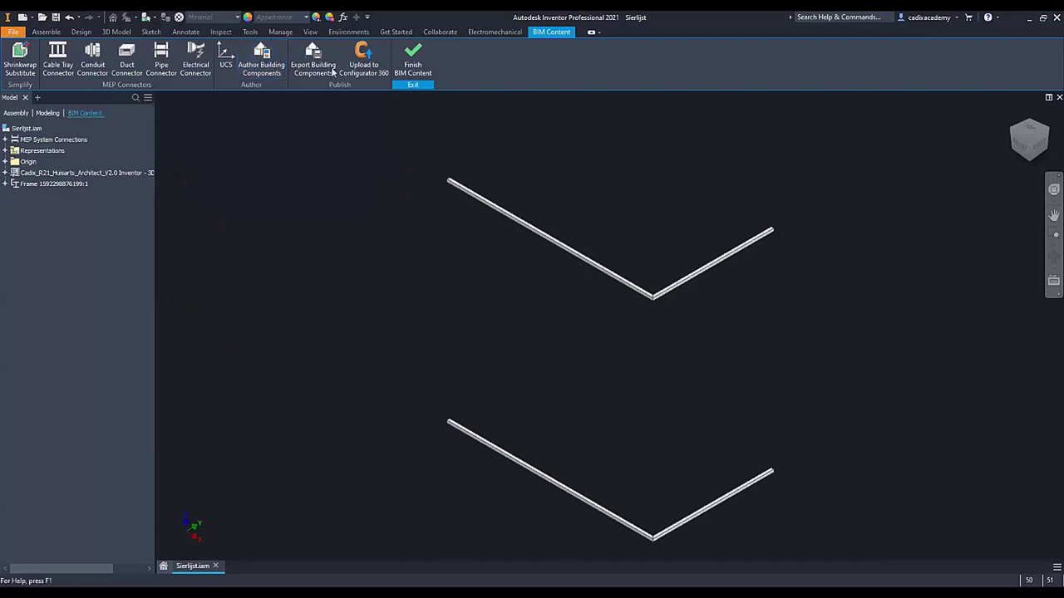
Export Sierlijst.rfa to 04 Modellen > Huisarts 2021 without Shrinkwrap, replacing the existing file
click(312, 57)
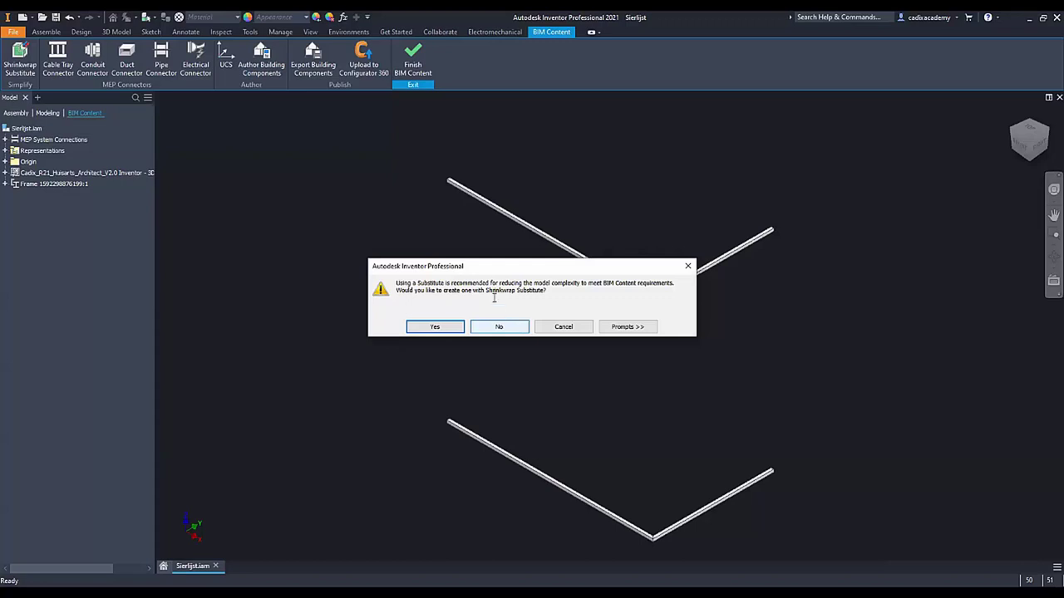
click(505, 329)
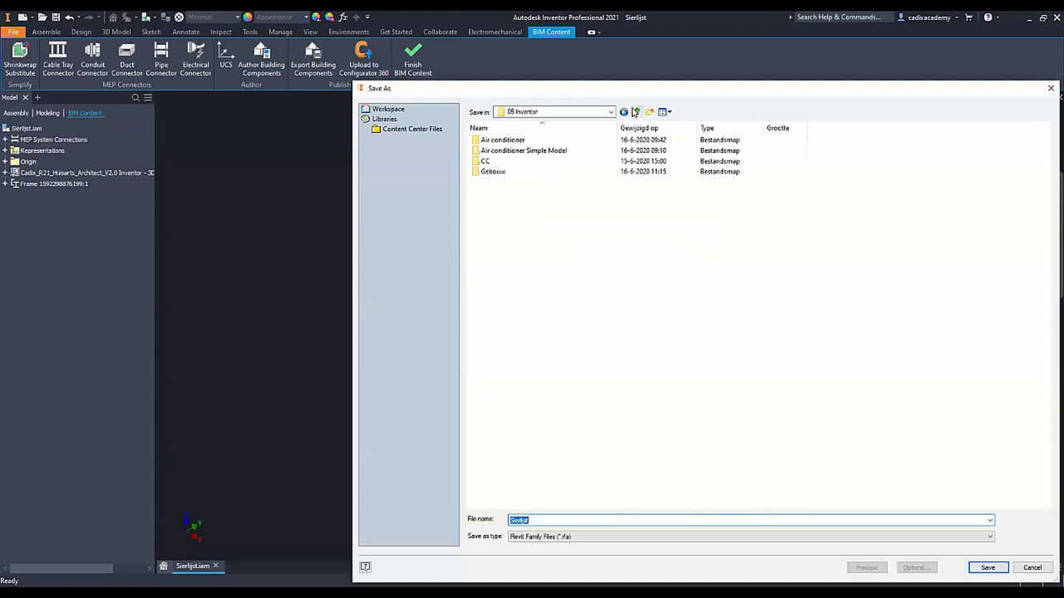
click(634, 111)
double_click(517, 183)
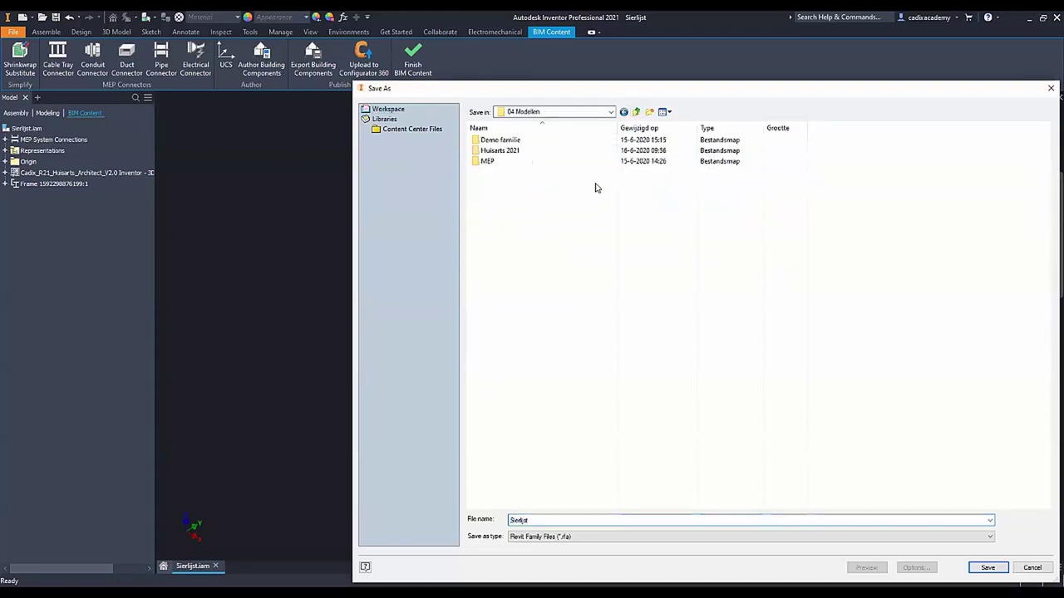
double_click(509, 151)
click(497, 142)
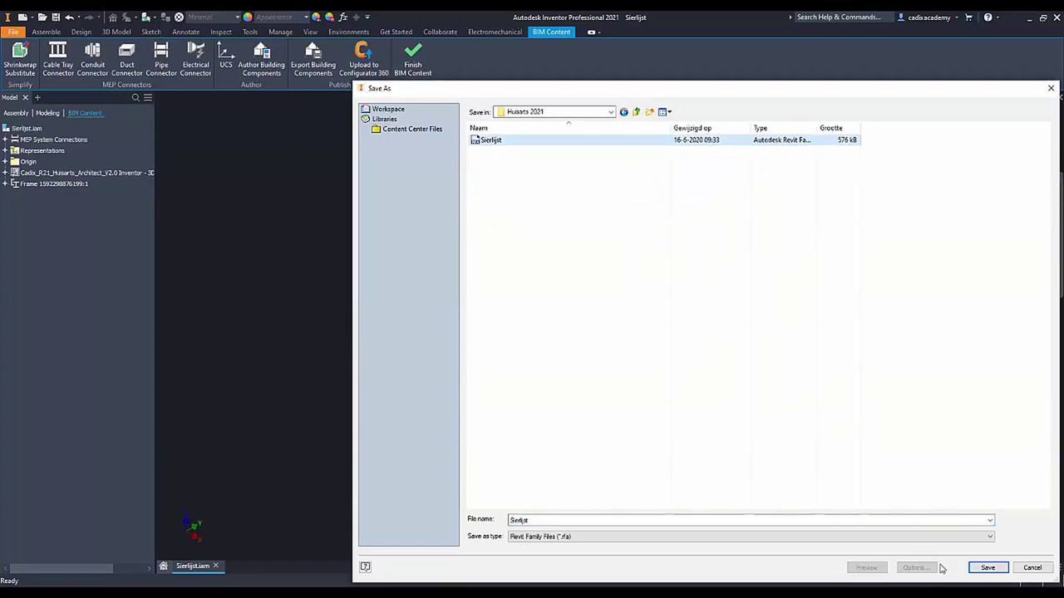
click(987, 570)
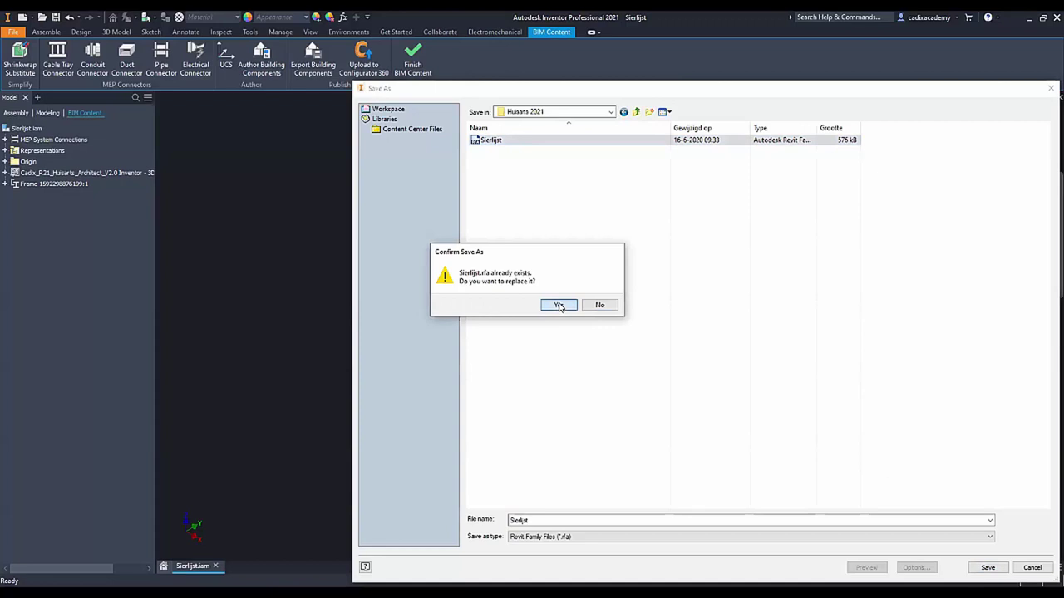
click(559, 305)
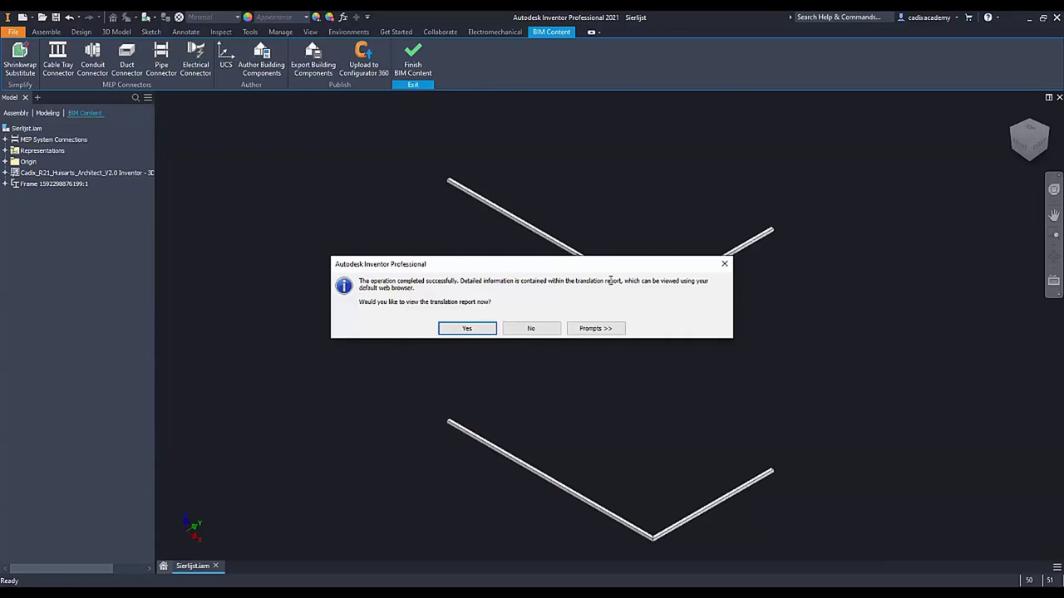
Acknowledge the completed Sierlijst.rfa export and return to Revit
click(468, 329)
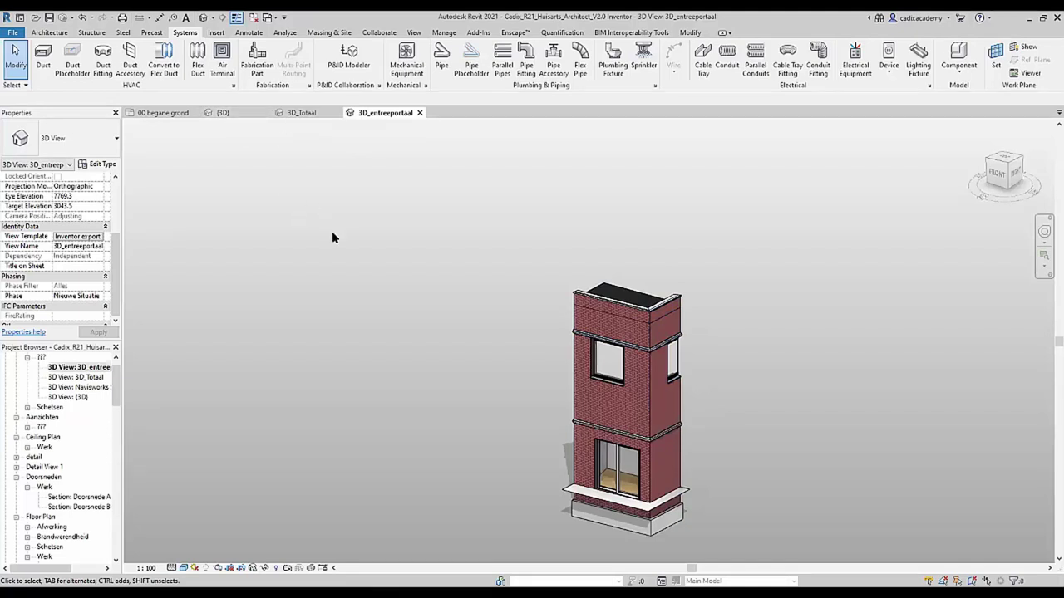
Turn on the section box in the 3D_Totaal view
click(302, 115)
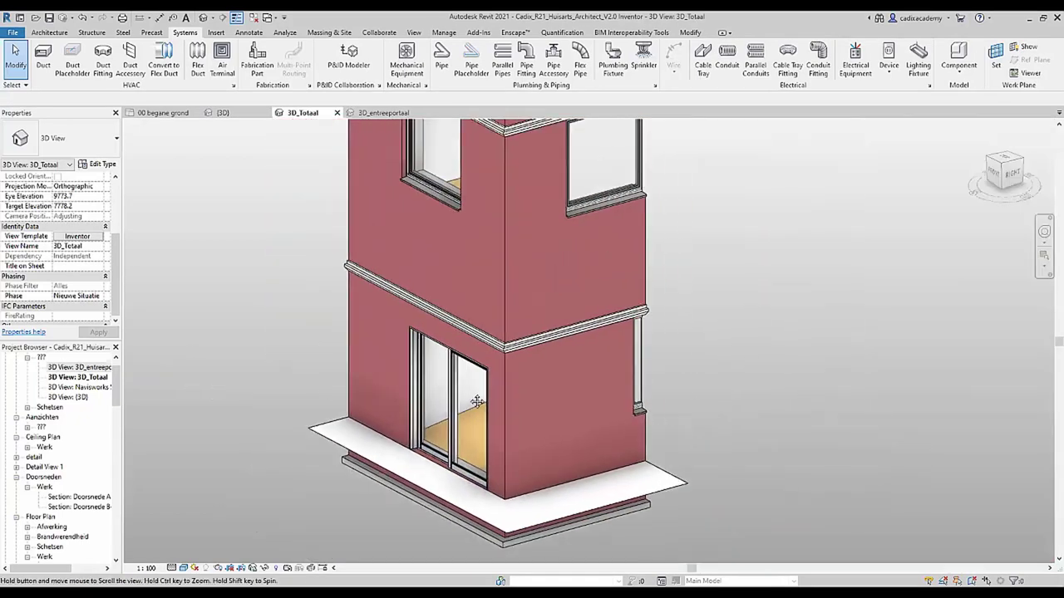
scroll(12, 320, up, 1)
scroll(48, 291, up, 1)
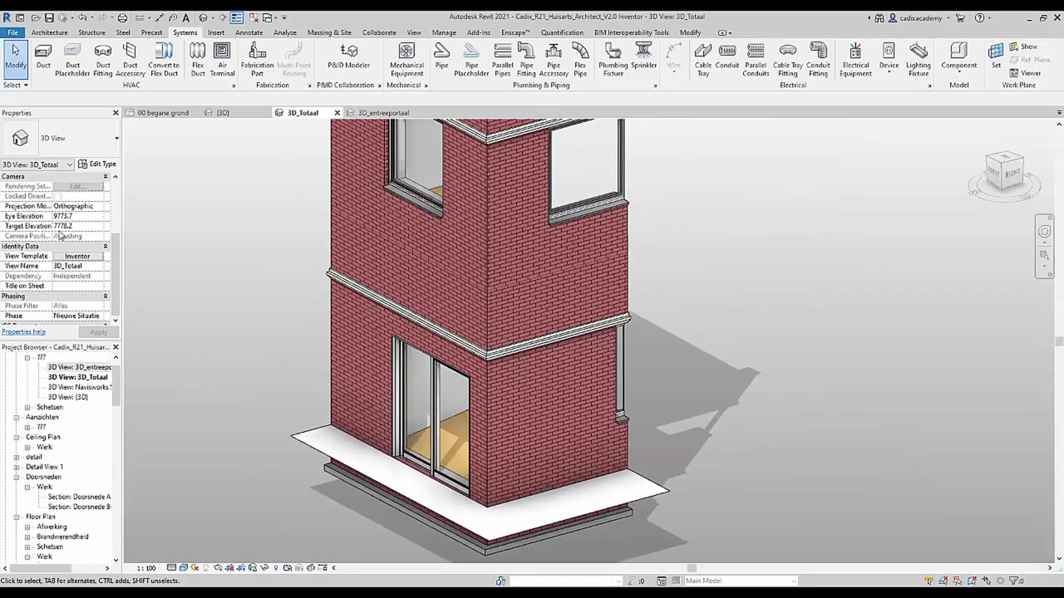
scroll(60, 222, up, 1)
click(58, 226)
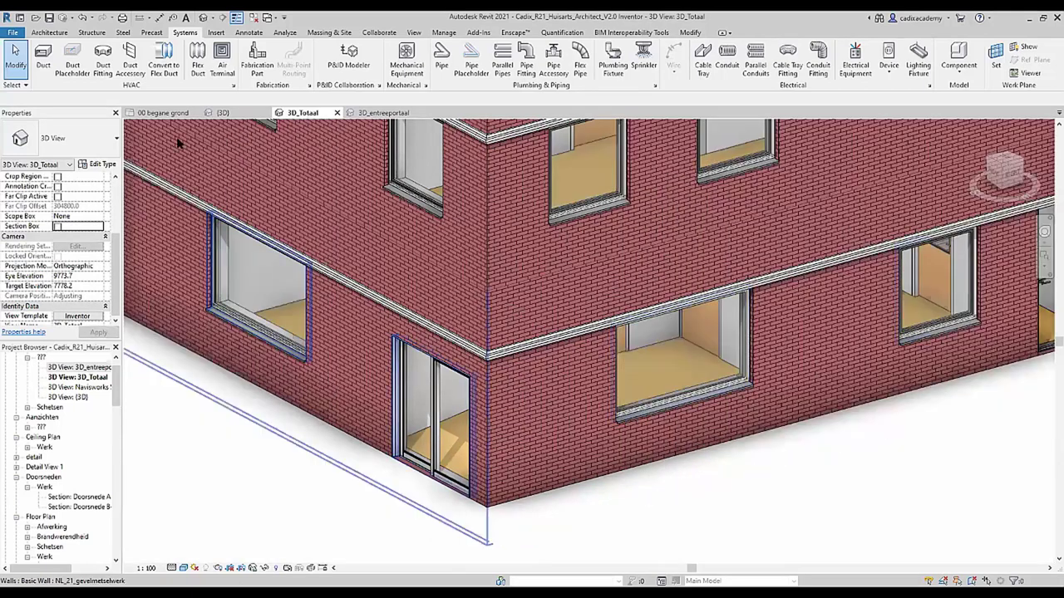
Show the 00 begane grond floor plan beside the 3D view, zoomed to the whole building
click(154, 115)
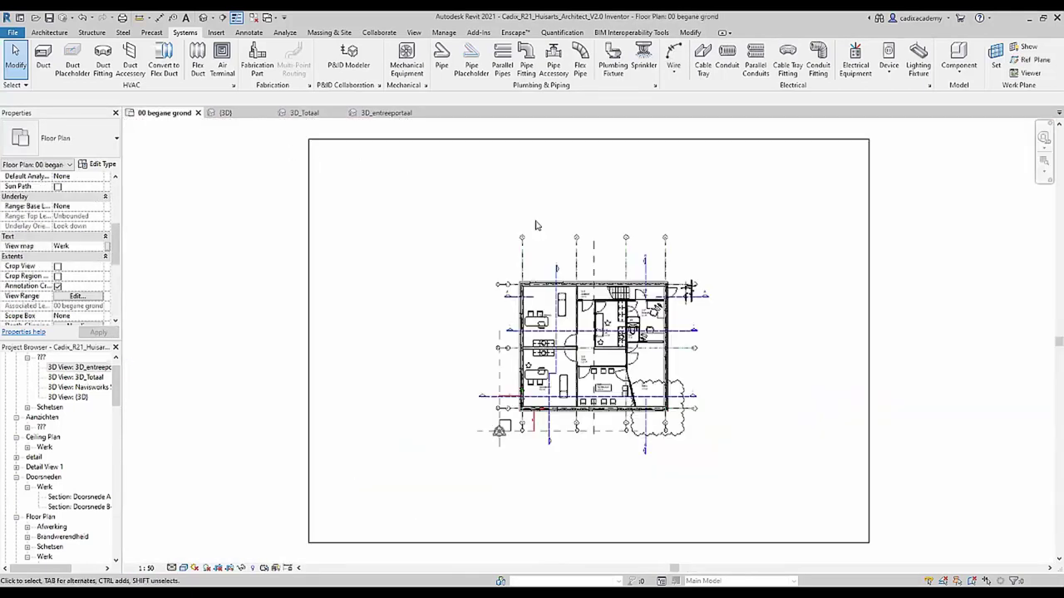
click(198, 112)
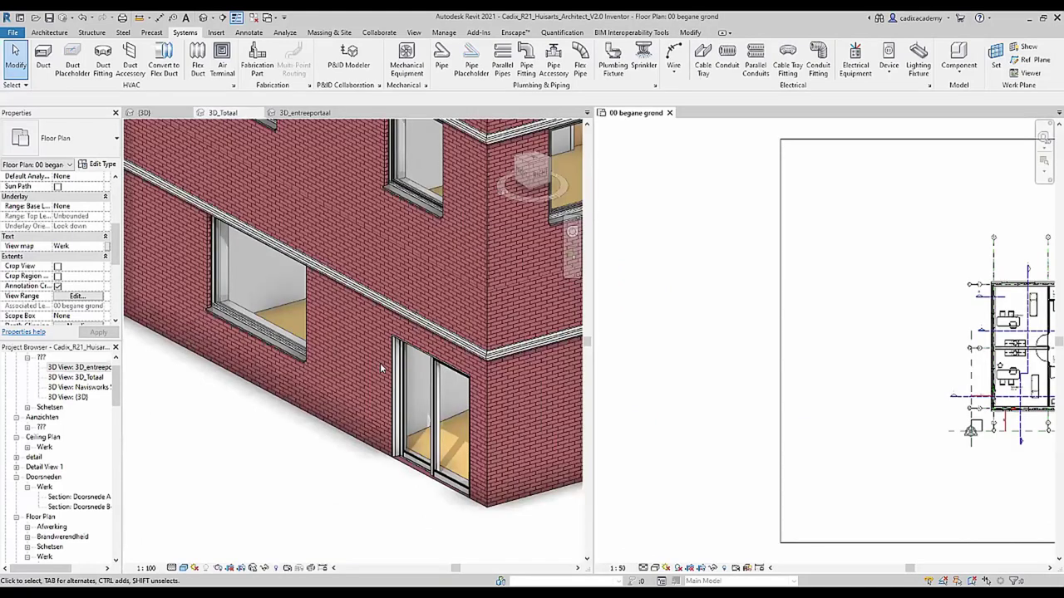
scroll(418, 430, down, 3)
scroll(418, 430, down, 2)
scroll(407, 439, down, 2)
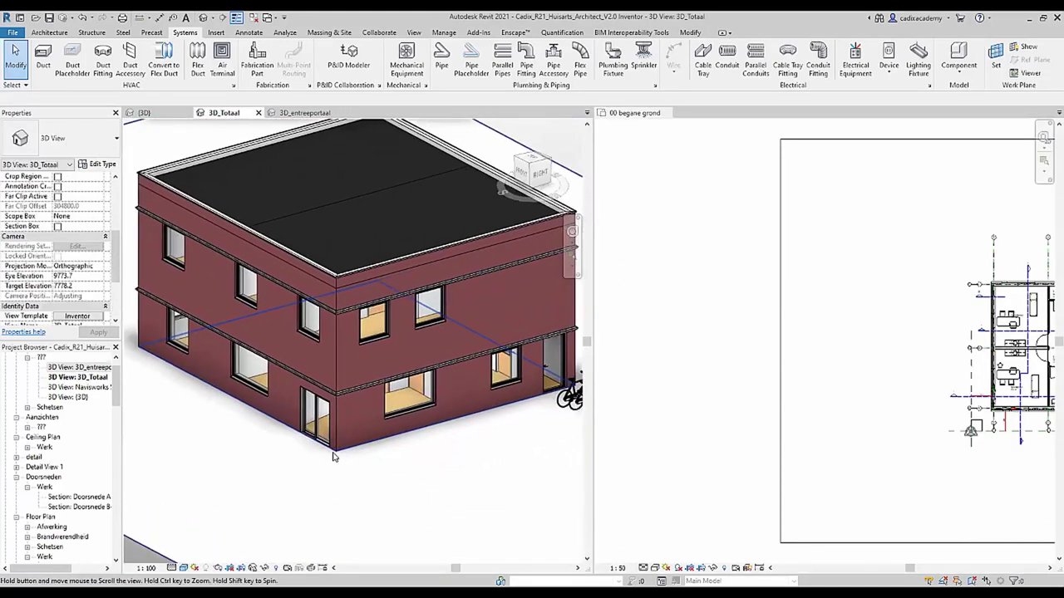
click(814, 414)
scroll(824, 415, down, 2)
scroll(821, 404, up, 2)
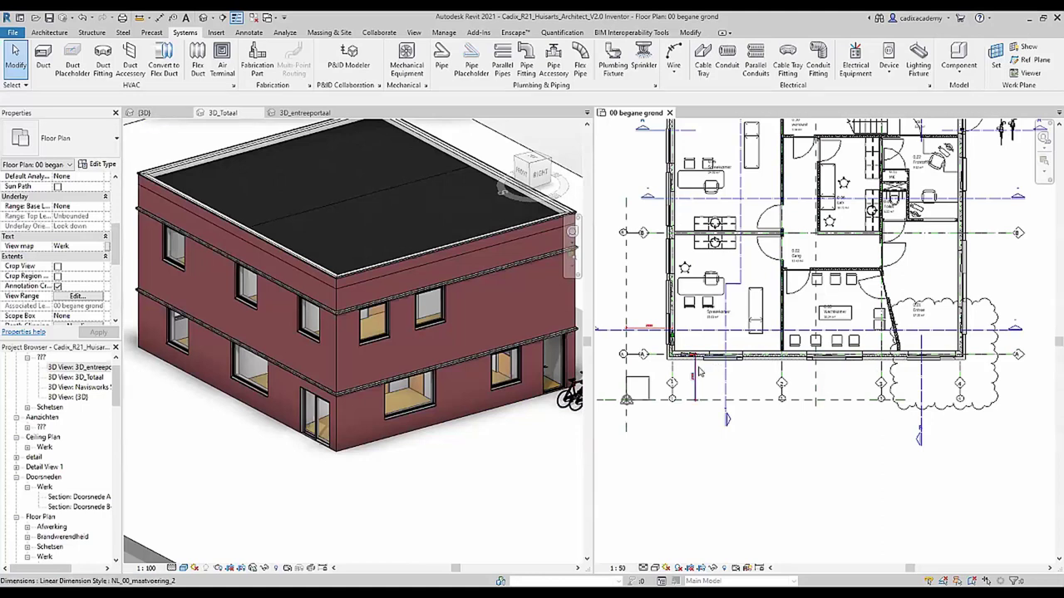
scroll(706, 358, up, 5)
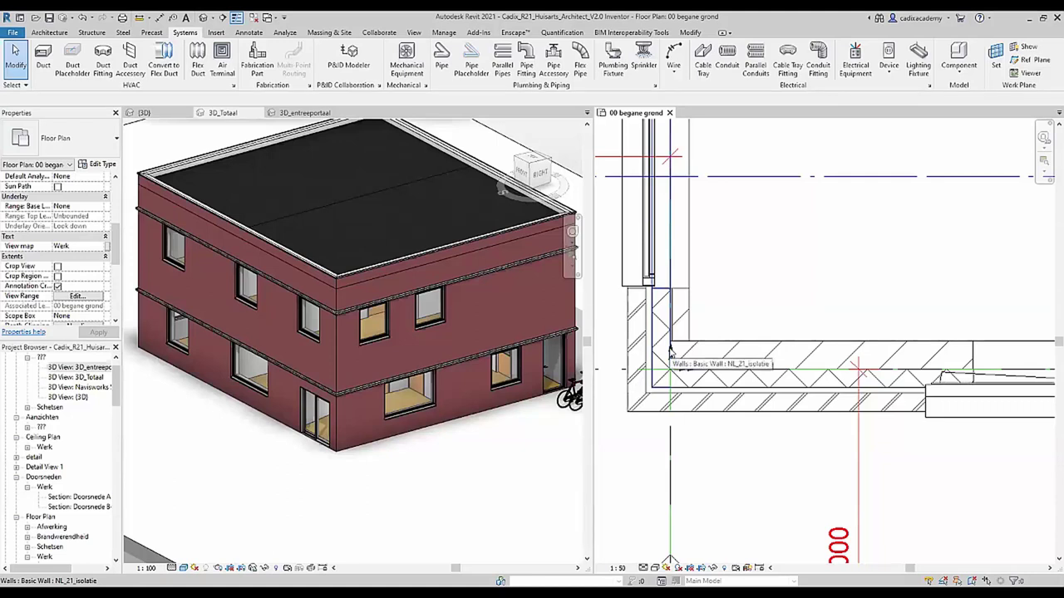
scroll(706, 366, down, 3)
scroll(781, 378, down, 3)
scroll(831, 390, down, 3)
scroll(860, 396, down, 1)
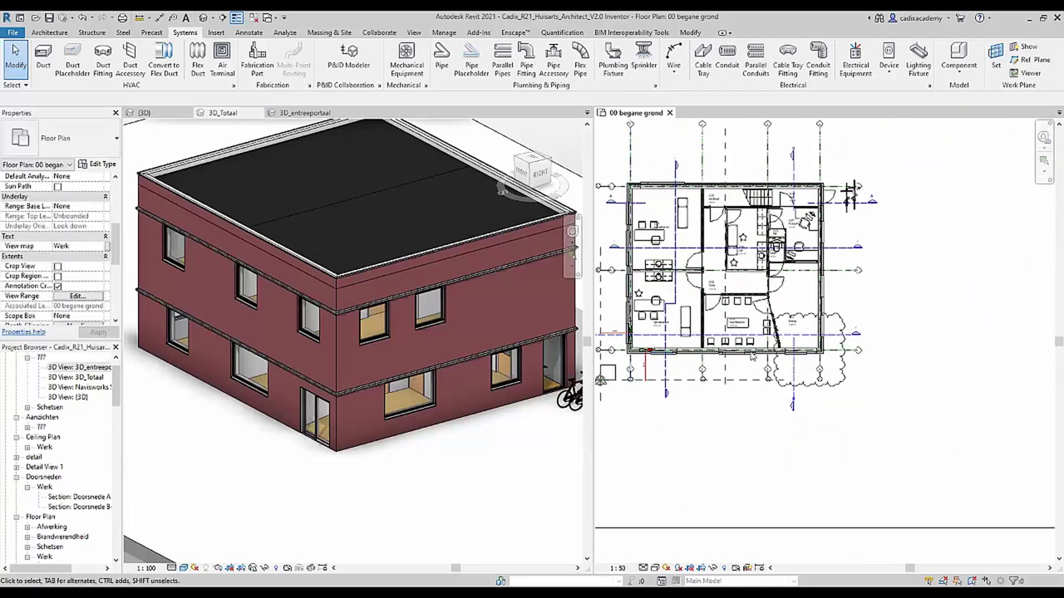
Load Sierlijst.rfa from the 05 Inventor > Huisarts 2021 folder into the project
click(221, 34)
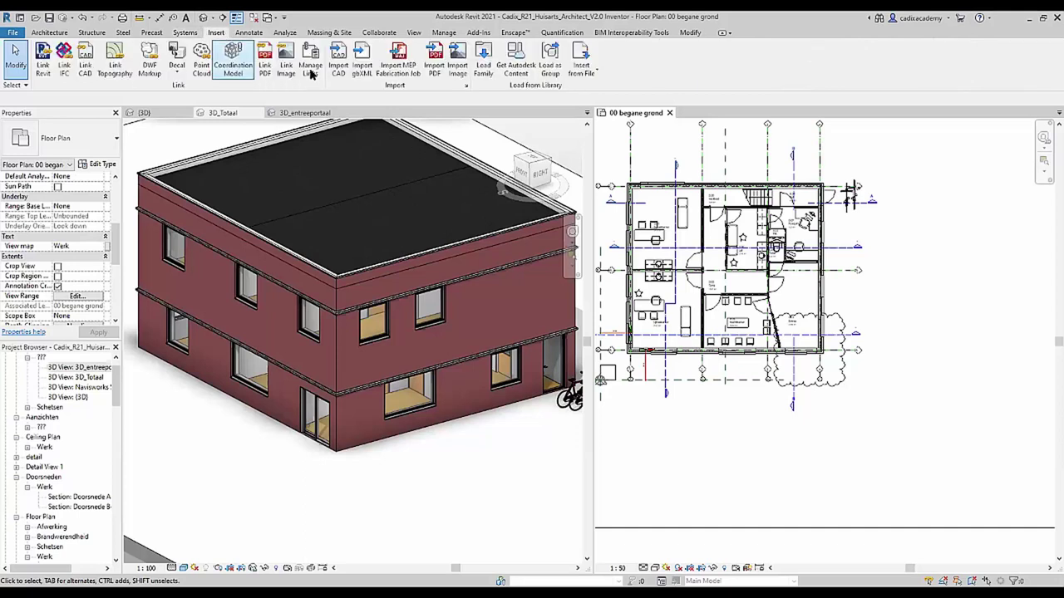
click(483, 62)
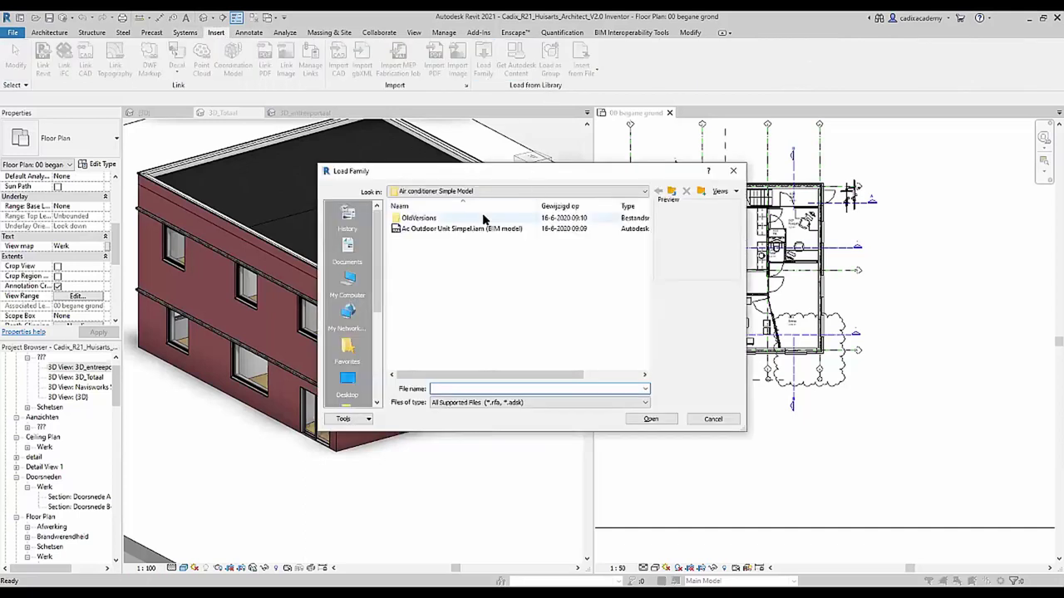
click(672, 191)
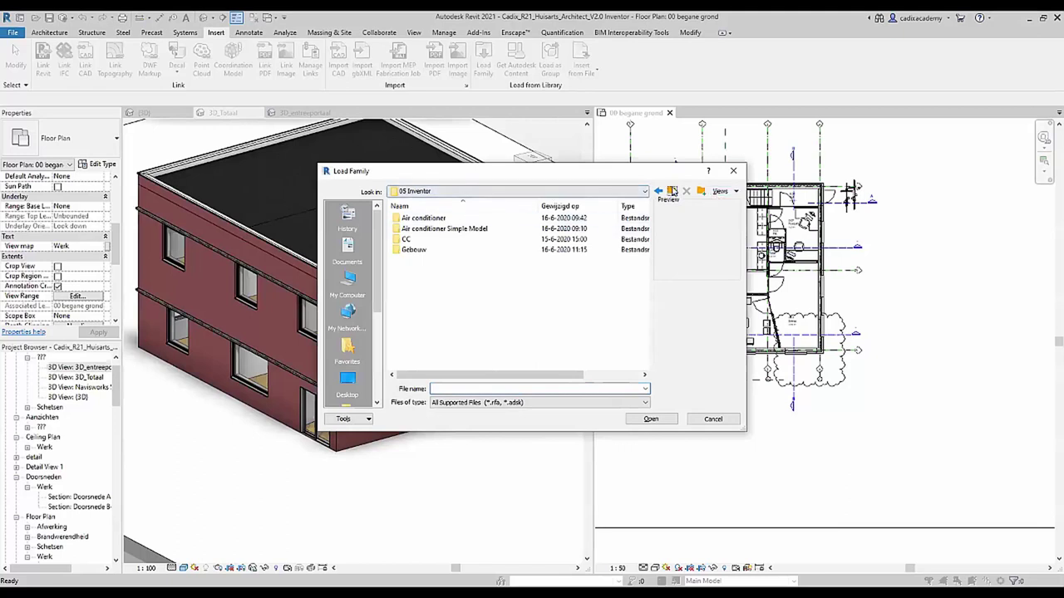
click(671, 191)
double_click(416, 270)
double_click(423, 229)
click(415, 218)
click(666, 419)
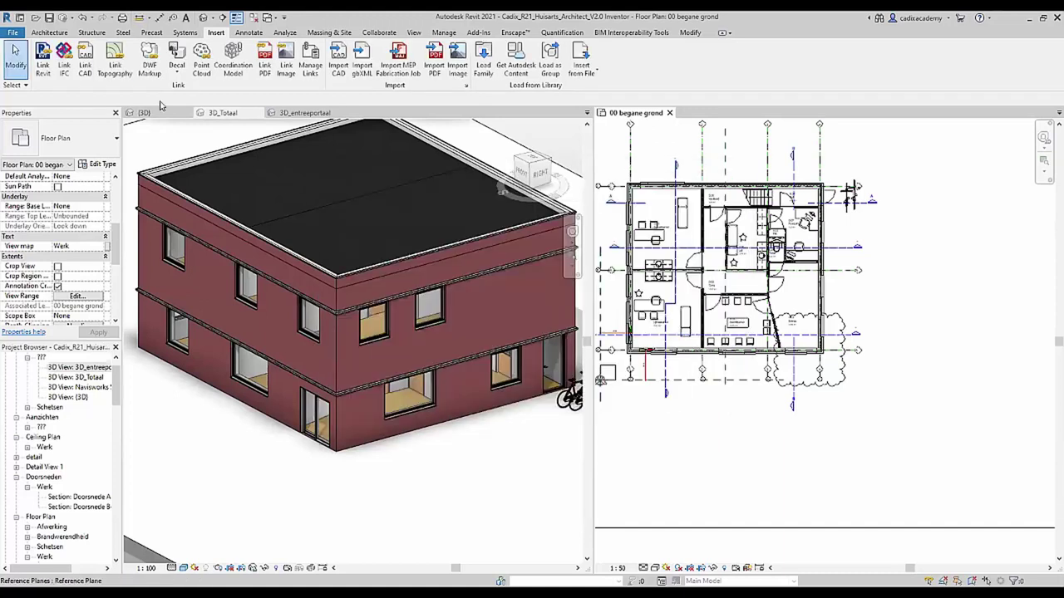
click(48, 33)
Place two Sierlijst Standard components on the floor-plan wall lines, then select one to inspect
click(123, 56)
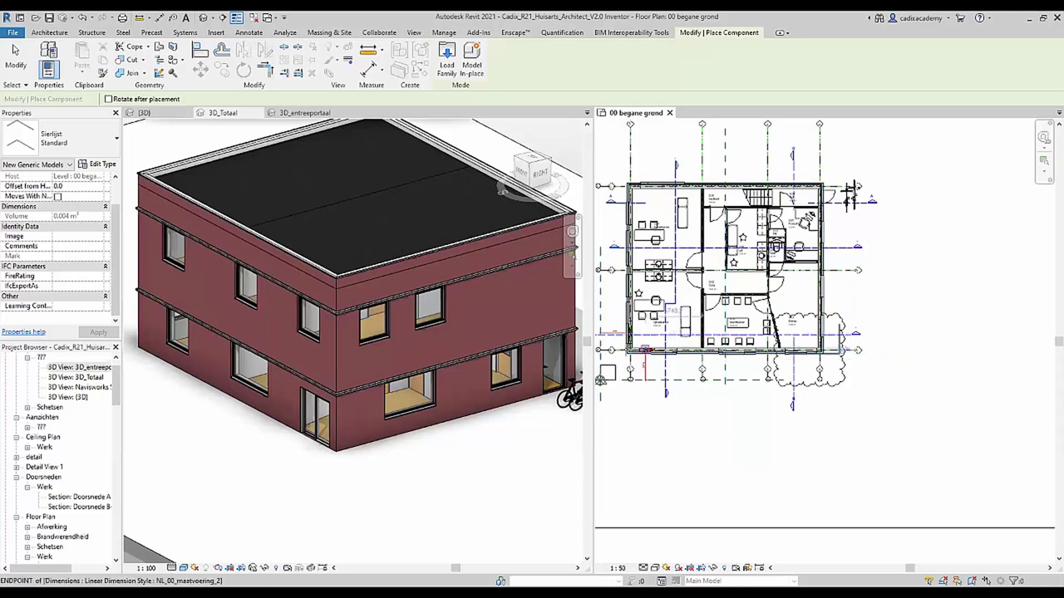
scroll(726, 449, up, 4)
scroll(638, 339, up, 2)
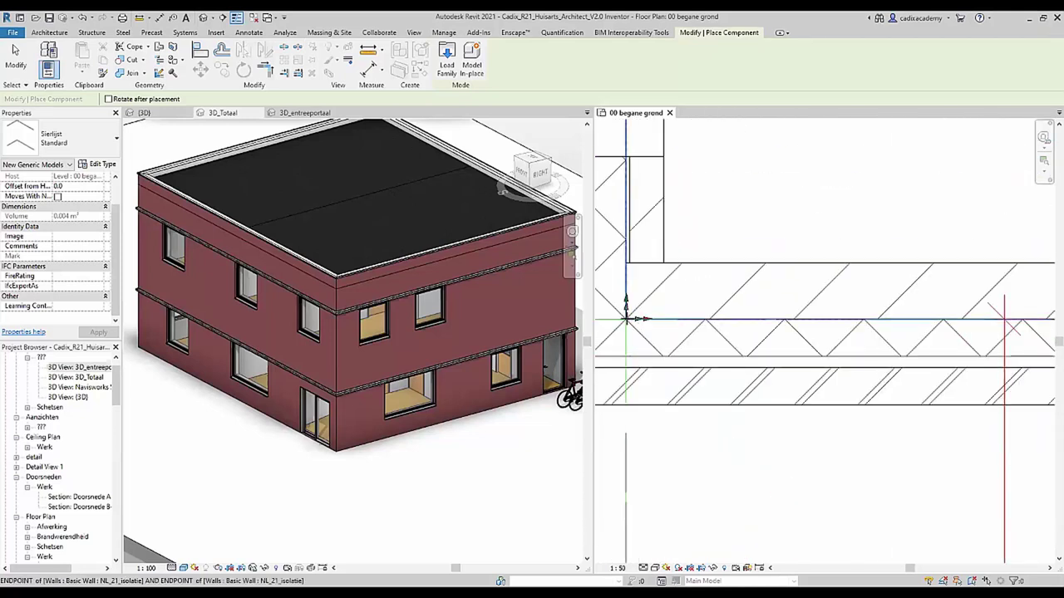
click(627, 318)
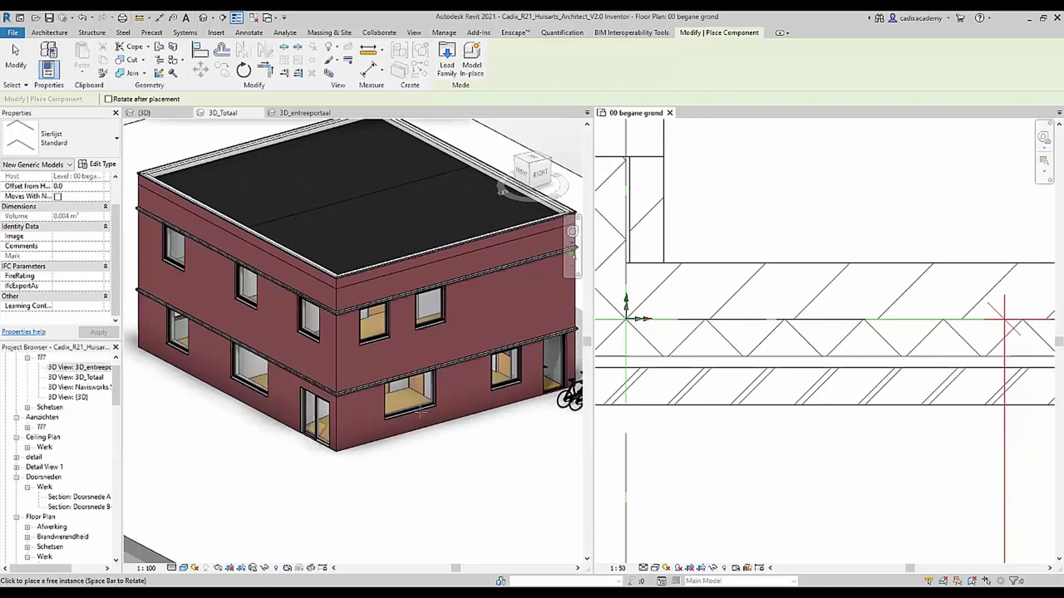
scroll(378, 384, up, 3)
scroll(378, 382, up, 2)
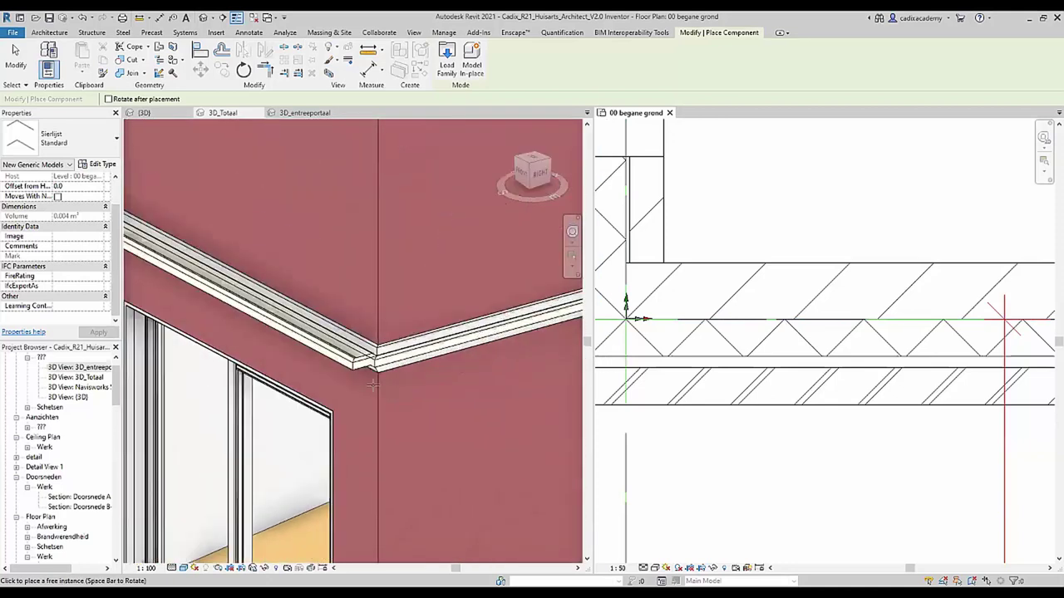
scroll(382, 375, up, 1)
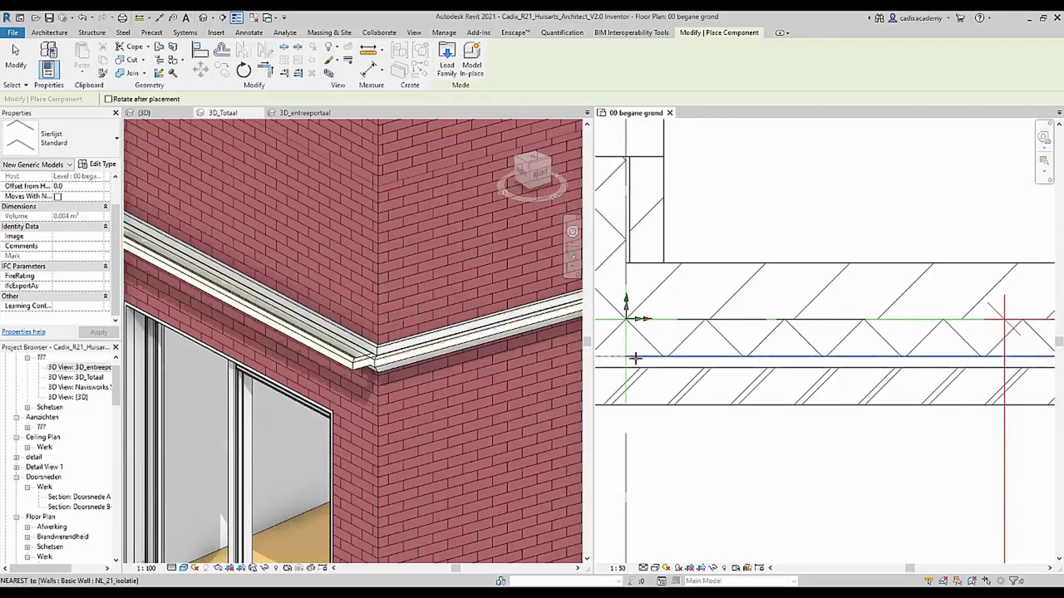
click(638, 320)
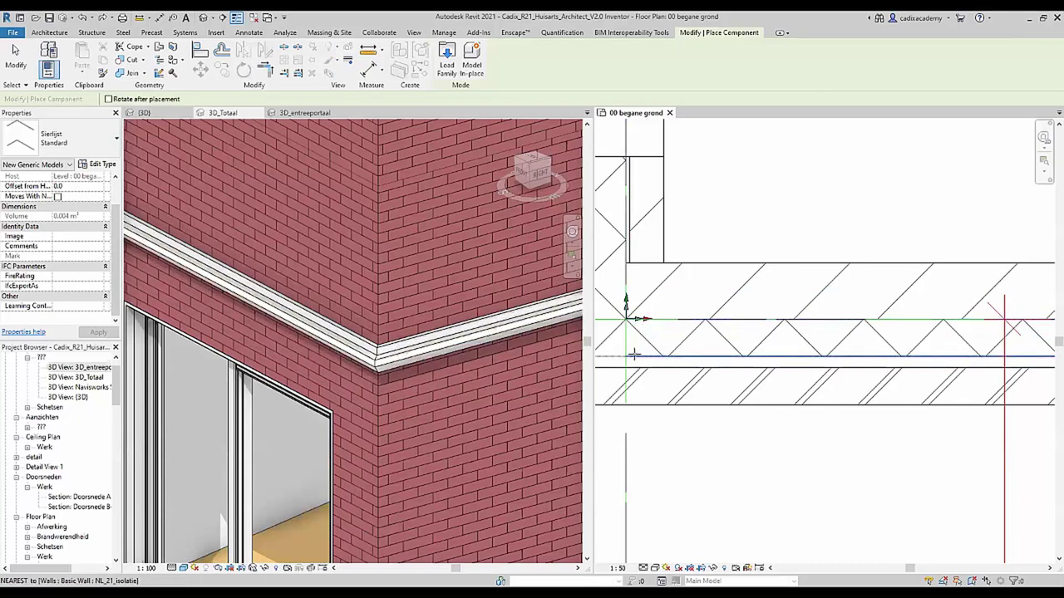
scroll(445, 357, up, 3)
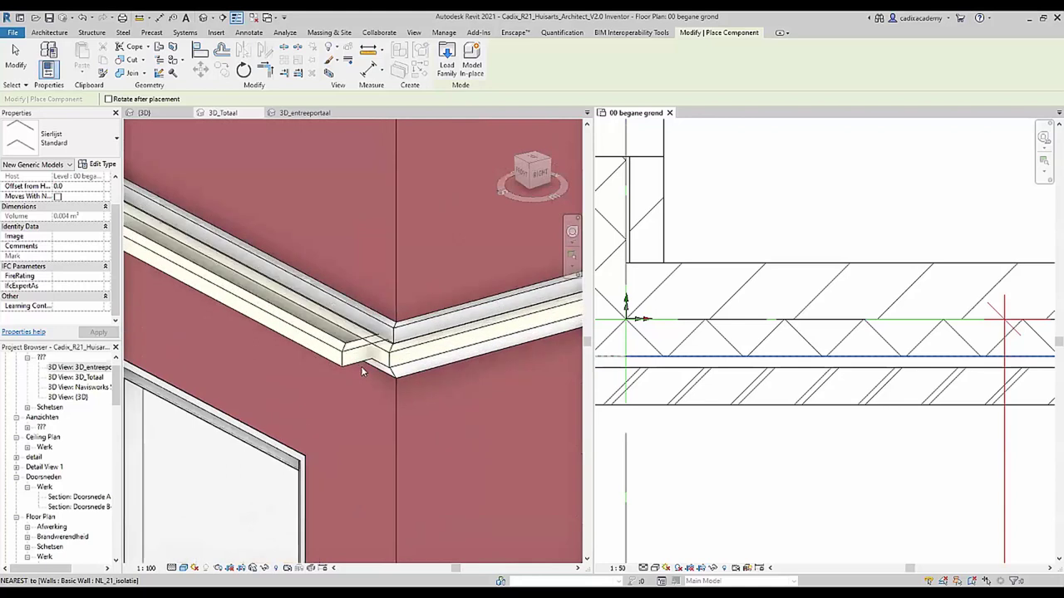
key(Escape)
key(Escape)
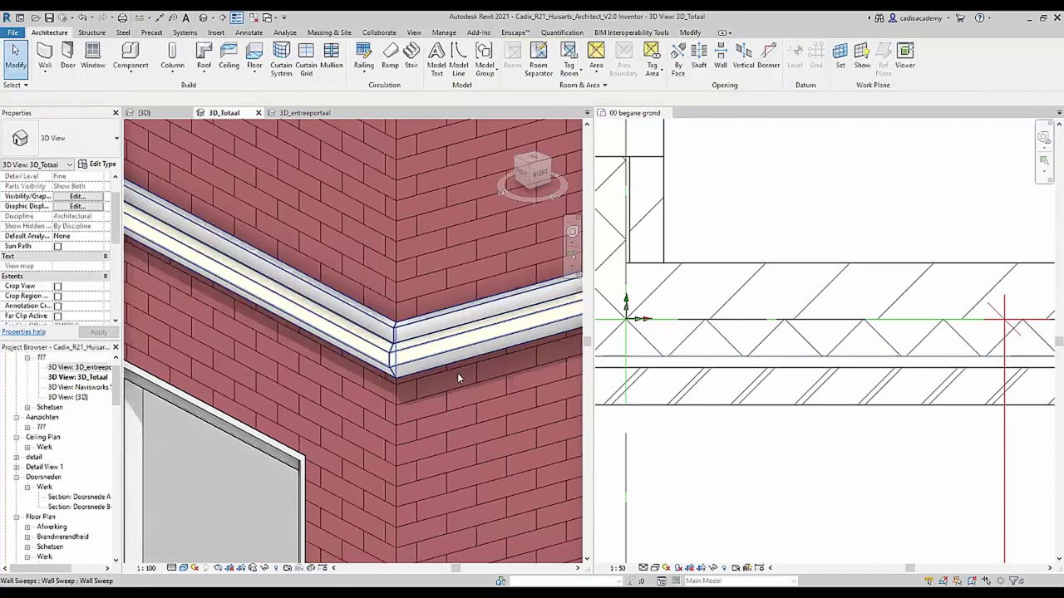
click(391, 354)
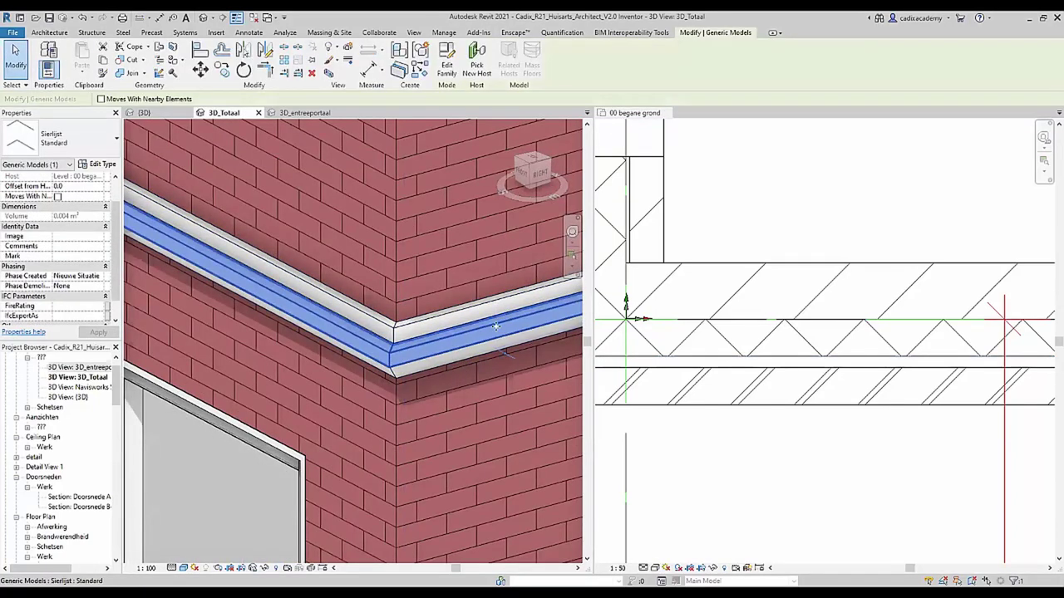
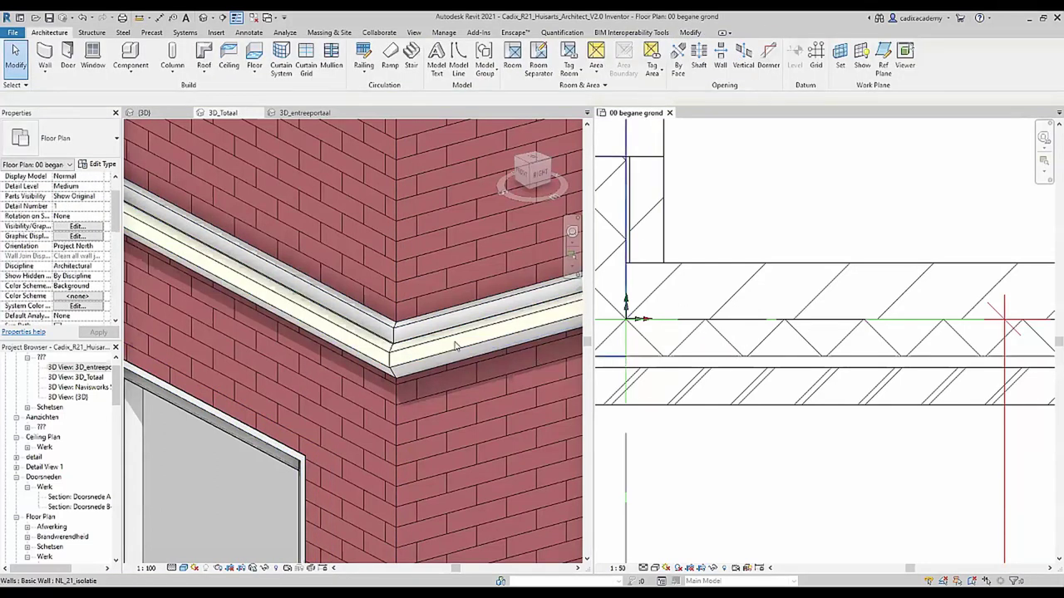
Zoom in on the building corner, select the Sierlijst cornice to inspect it, then deselect
scroll(404, 382, down, 2)
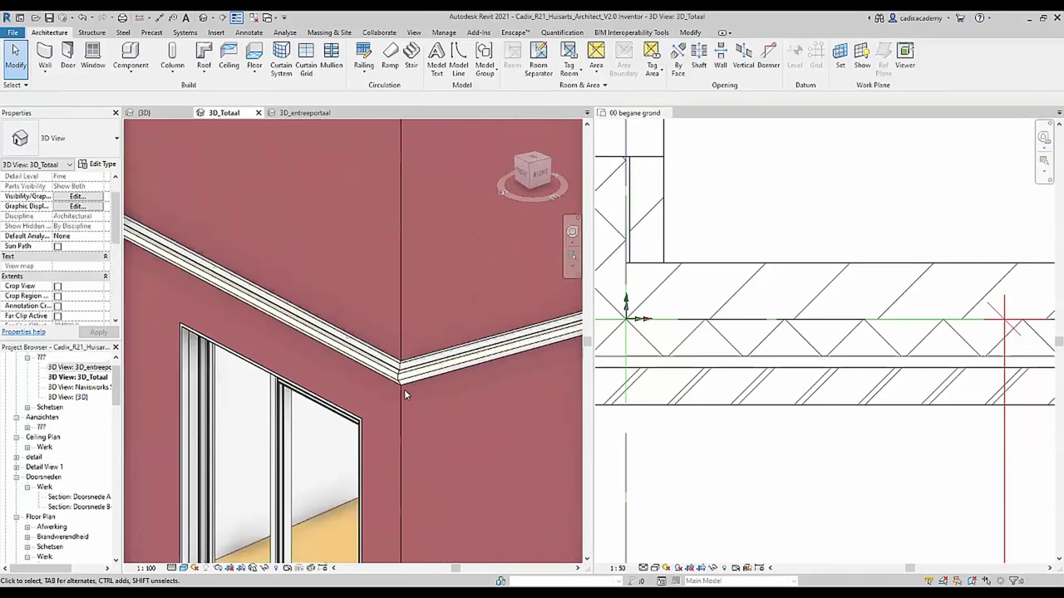
scroll(459, 378, down, 2)
scroll(465, 378, down, 1)
click(464, 384)
shift+middle_drag(464, 384, 465, 383)
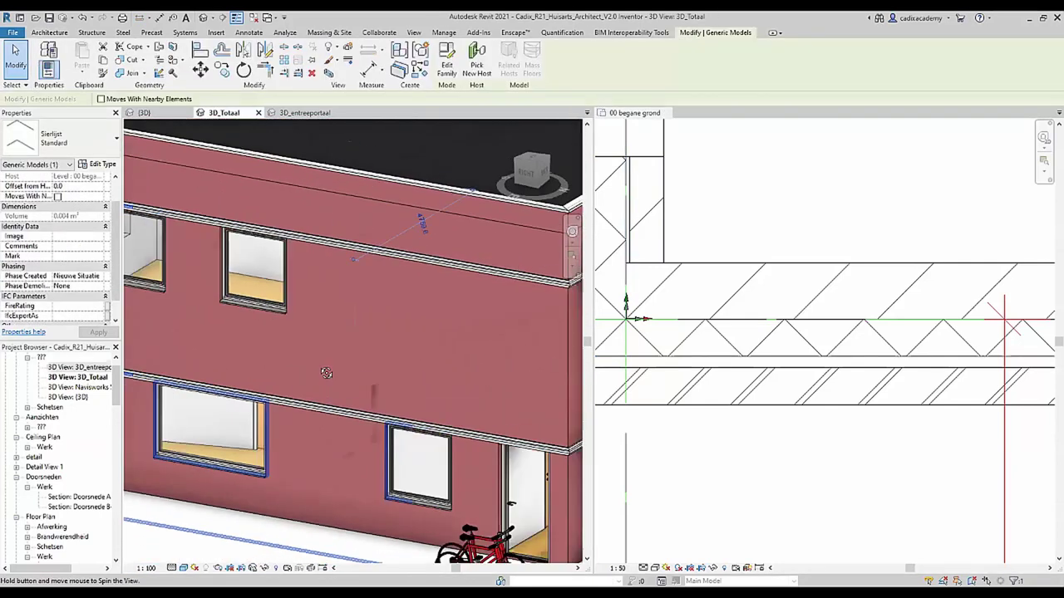
scroll(468, 382, up, 4)
scroll(468, 383, up, 3)
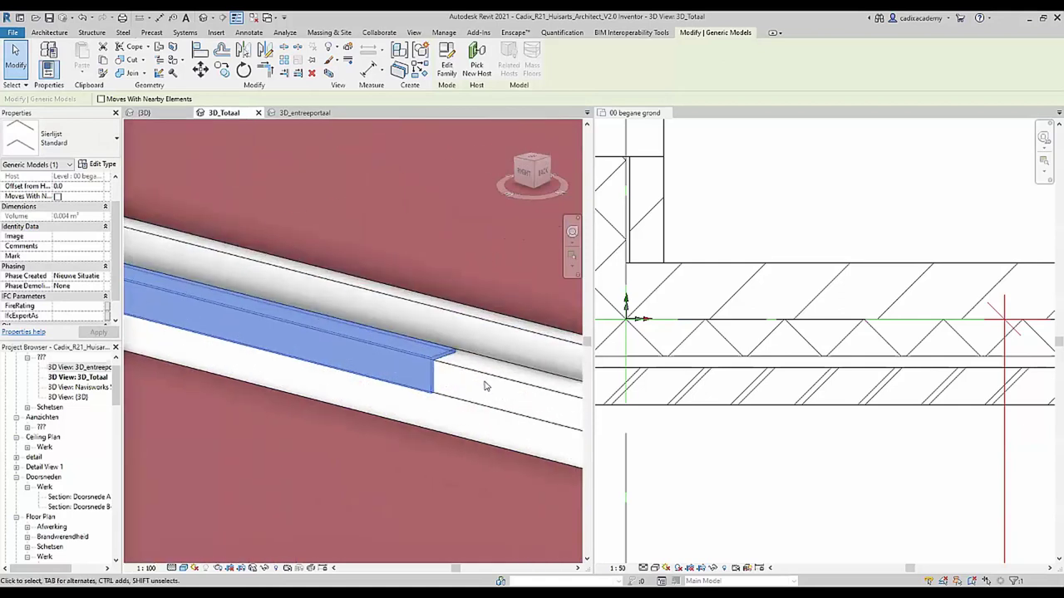
scroll(487, 382, up, 2)
scroll(458, 363, up, 1)
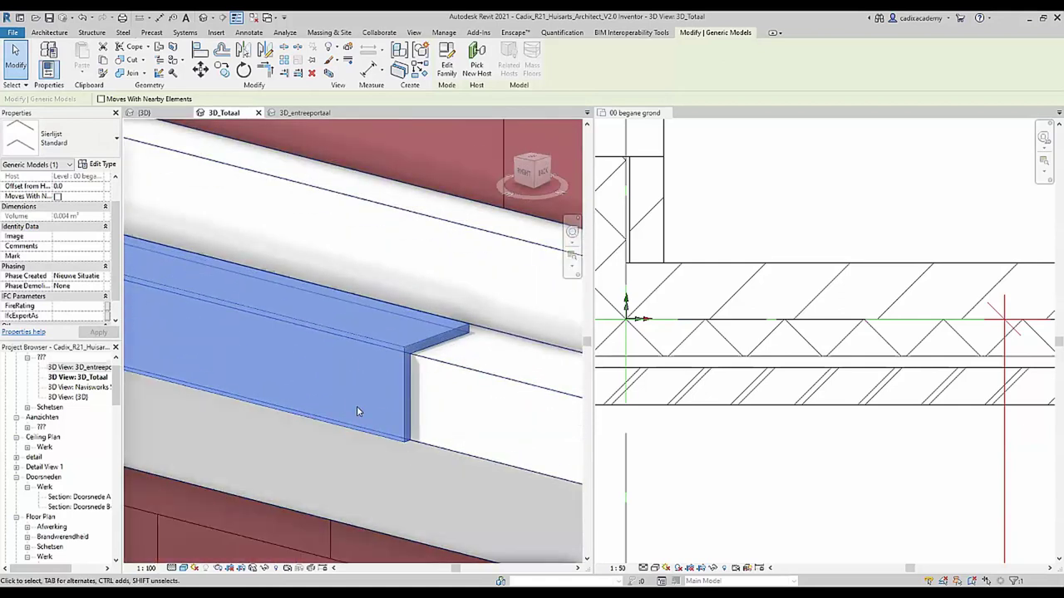
key(Escape)
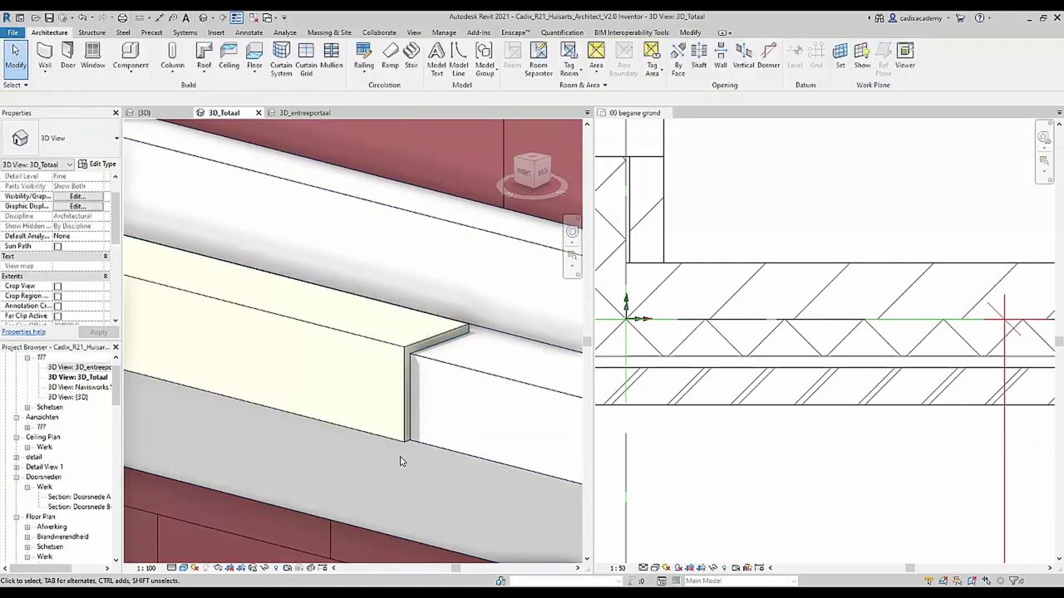
Orbit out and inspect the wall sweep along the facade, then deselect it
scroll(400, 461, down, 1)
scroll(395, 453, down, 2)
scroll(383, 432, down, 2)
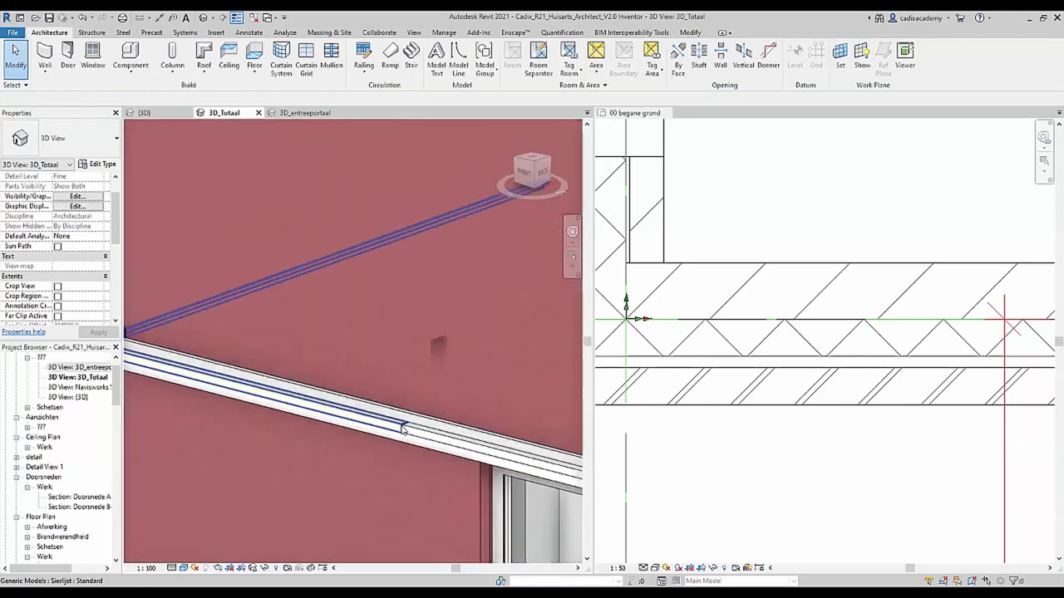
scroll(363, 407, down, 2)
shift+middle_drag(363, 406, 309, 304)
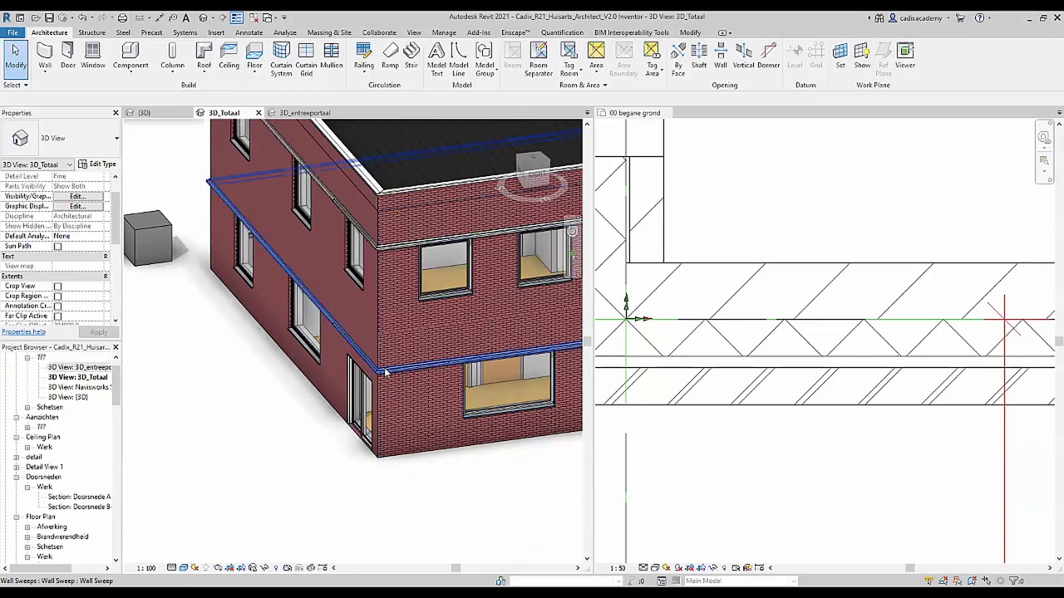
click(304, 294)
shift+middle_drag(348, 394, 362, 404)
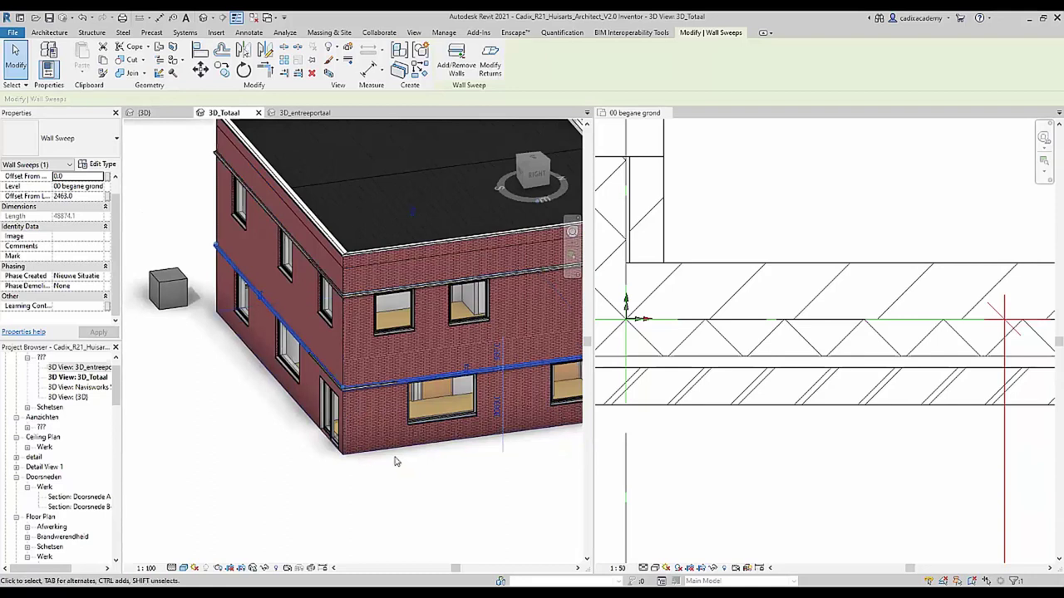
key(Escape)
Select the Sierlijst cornice at the corner and open its Edit Type properties
scroll(359, 417, up, 2)
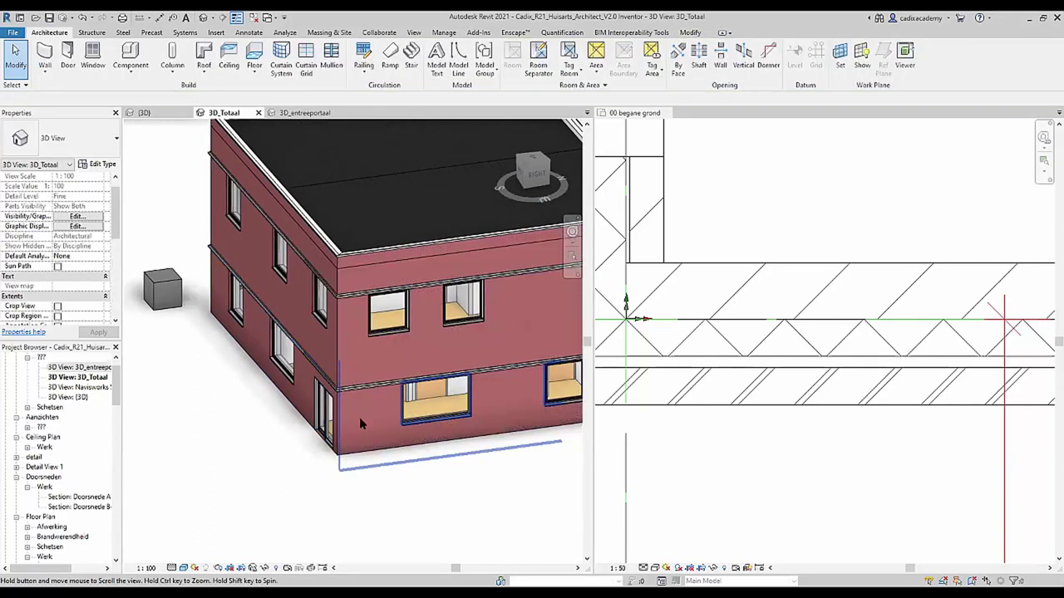
scroll(355, 394, up, 3)
scroll(349, 364, up, 4)
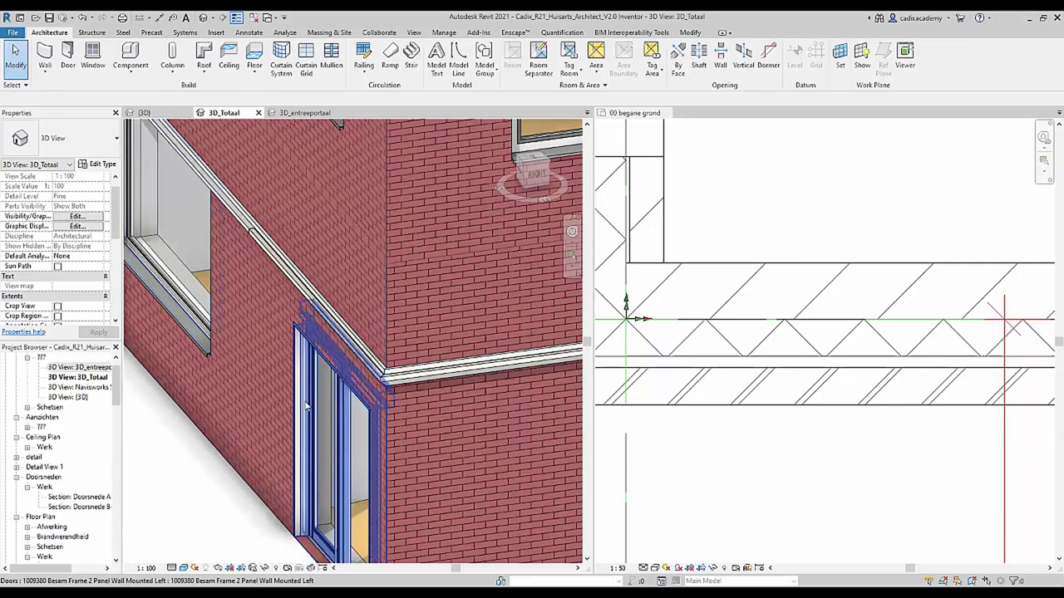
click(370, 371)
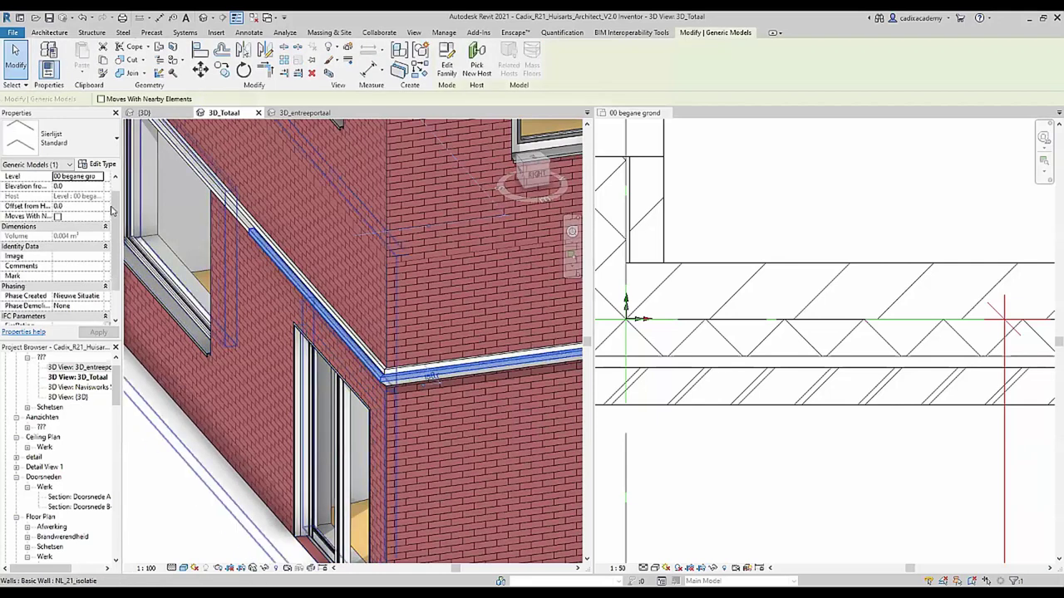
click(105, 167)
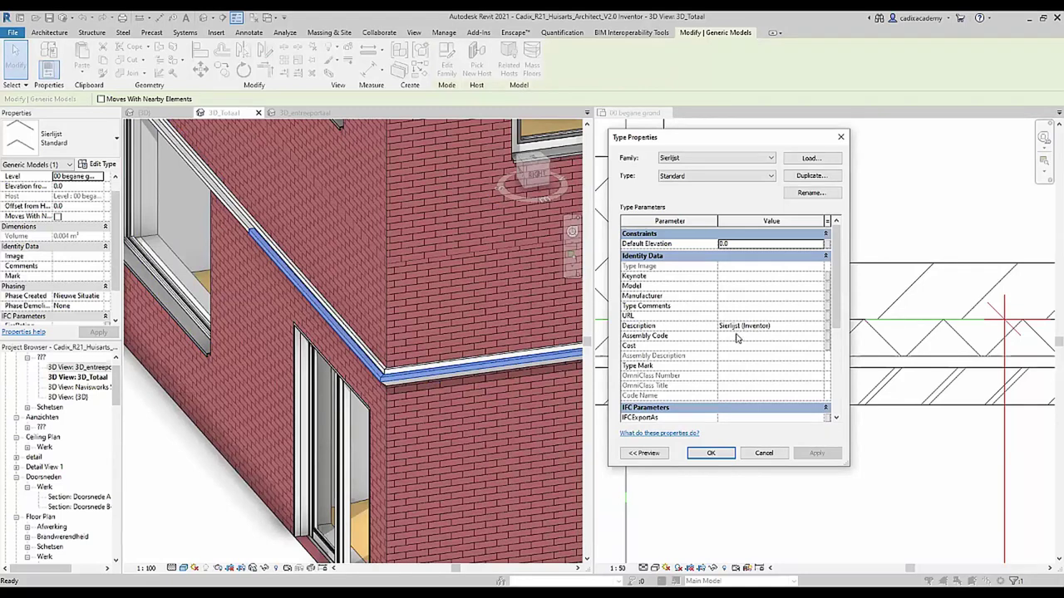
Review the Sierlijst Model Properties, then close Type Properties and zoom out
scroll(743, 330, down, 3)
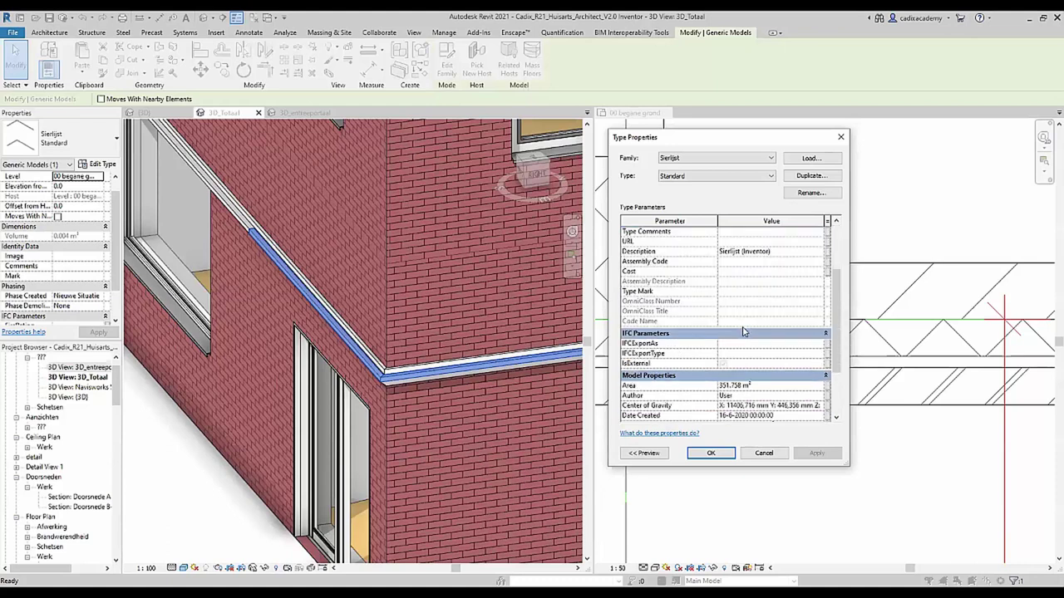
scroll(734, 320, down, 2)
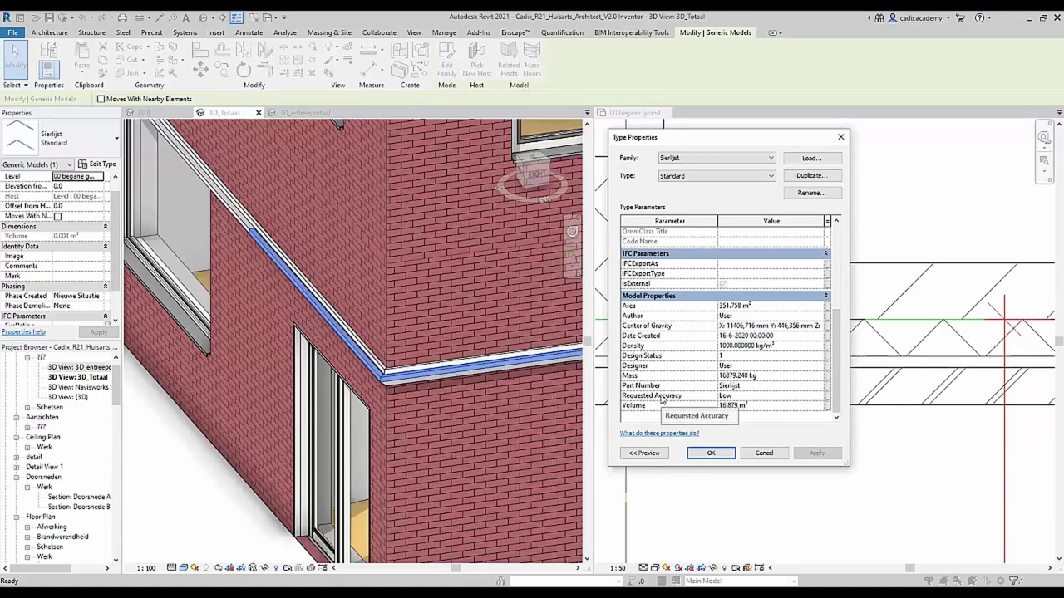
key(Escape)
key(Escape)
scroll(499, 378, down, 2)
Zoom to where the wall sweep band meets the Sierlijst cornice at the corner
scroll(506, 375, down, 2)
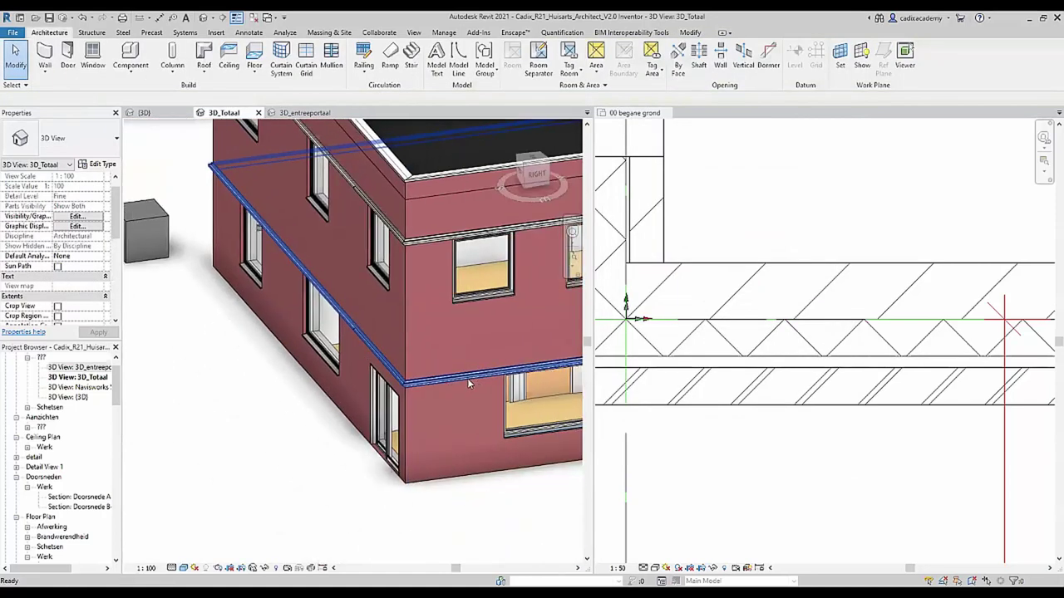
scroll(466, 382, up, 2)
scroll(403, 387, up, 2)
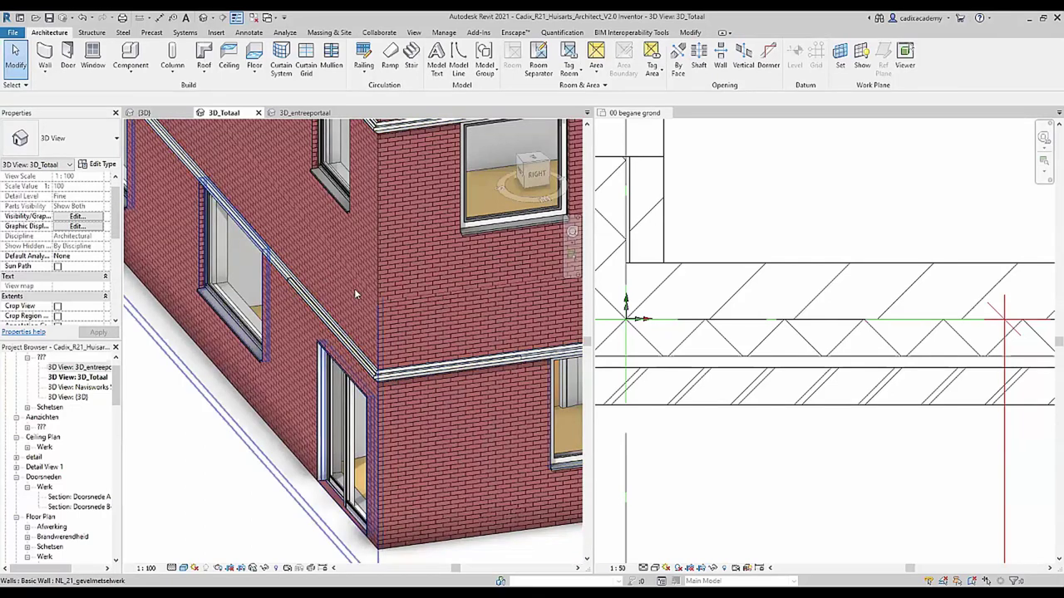
click(285, 116)
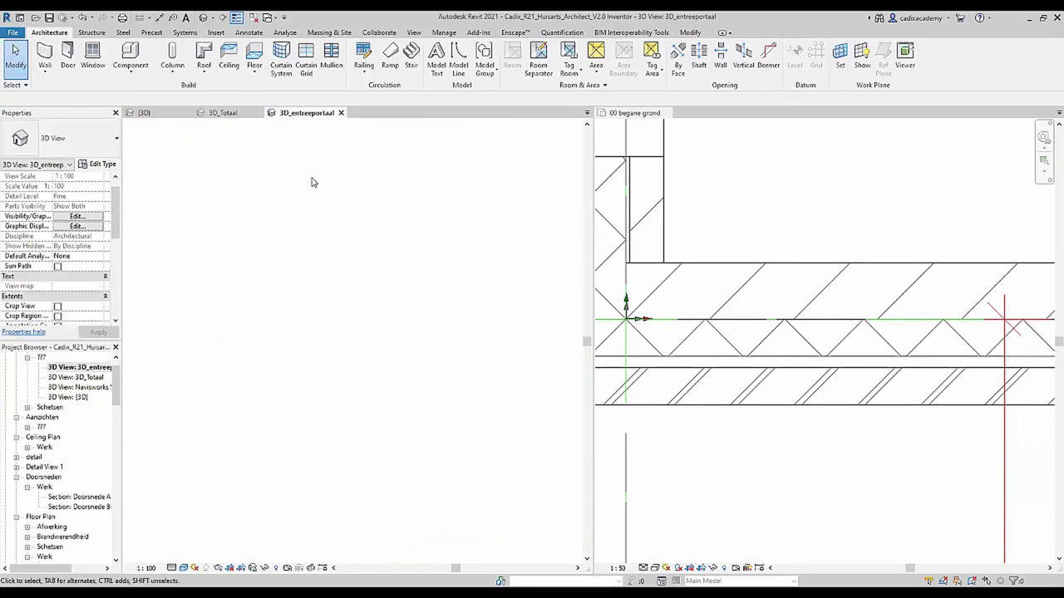
middle_drag(261, 269, 244, 264)
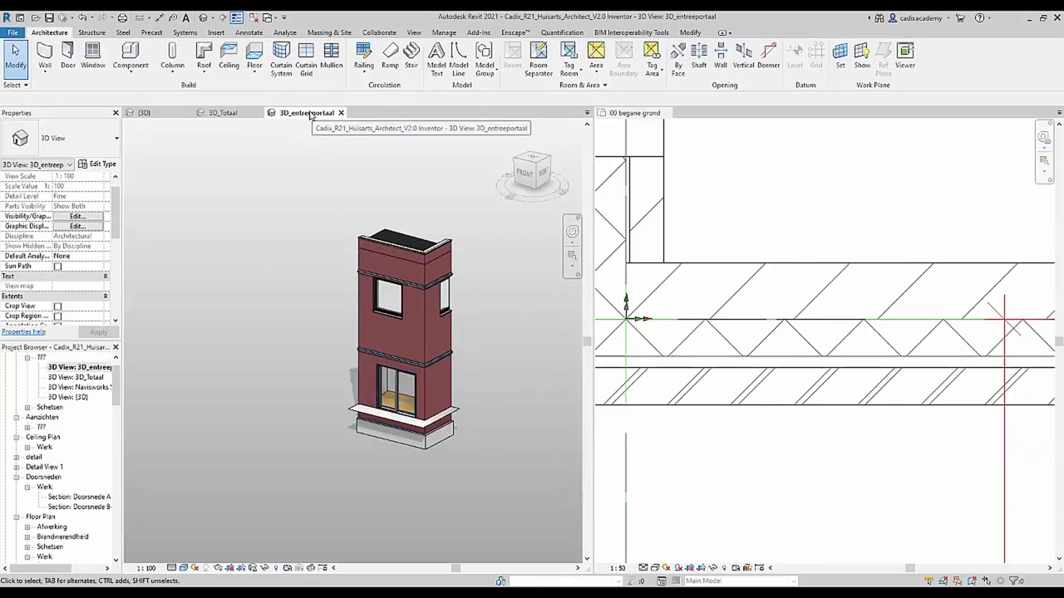
scroll(423, 369, up, 2)
scroll(424, 369, up, 3)
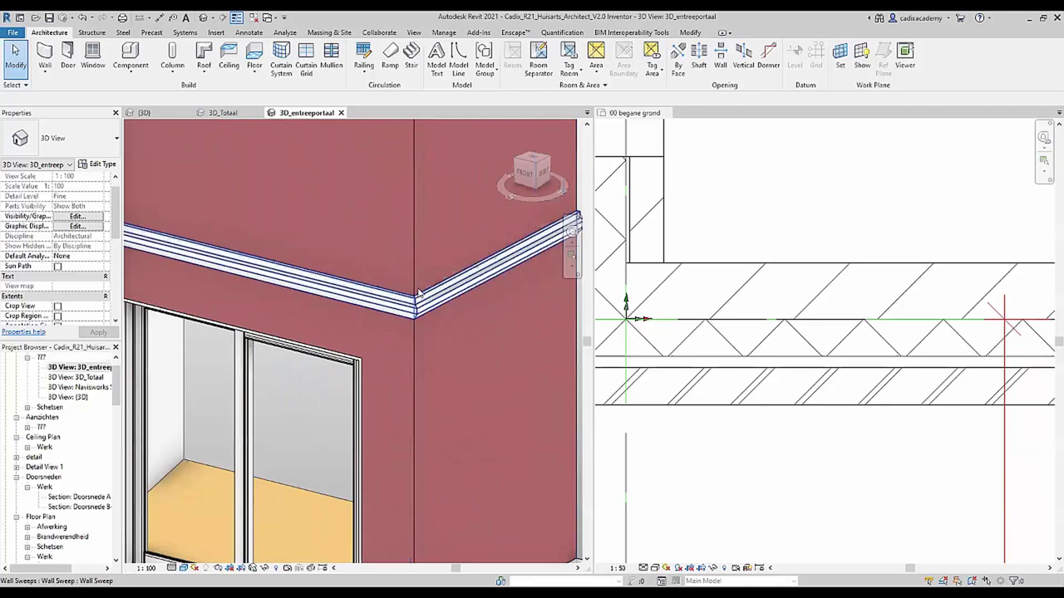
scroll(440, 384, up, 2)
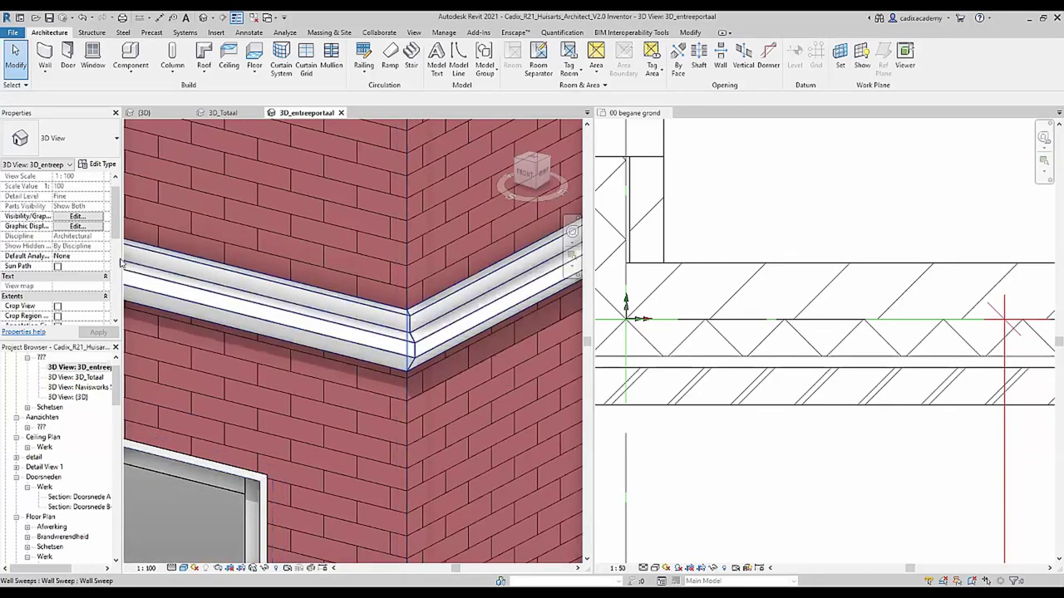
drag(115, 213, 121, 260)
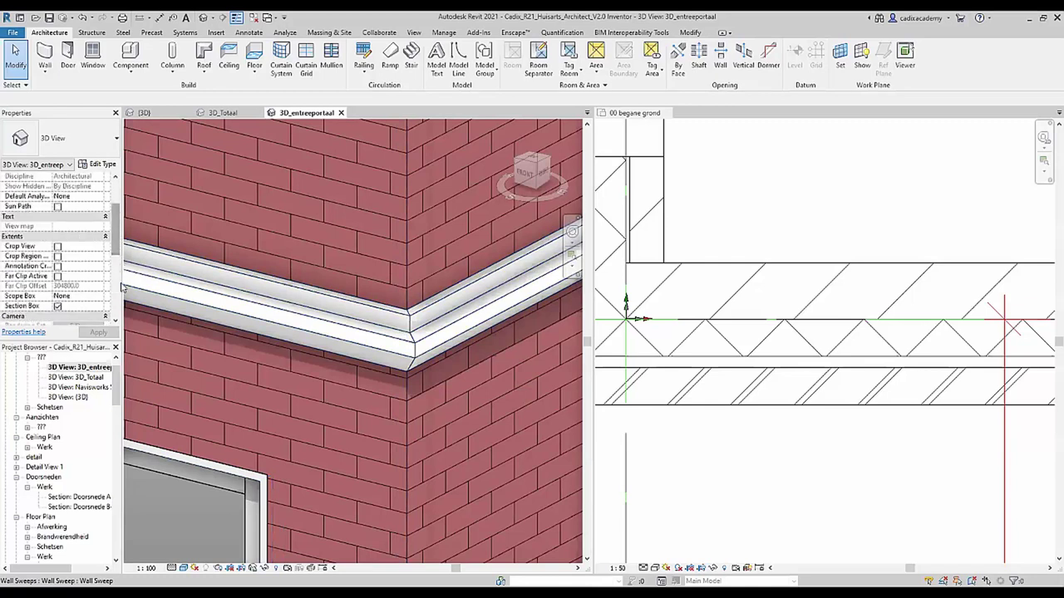
scroll(68, 228, down, 3)
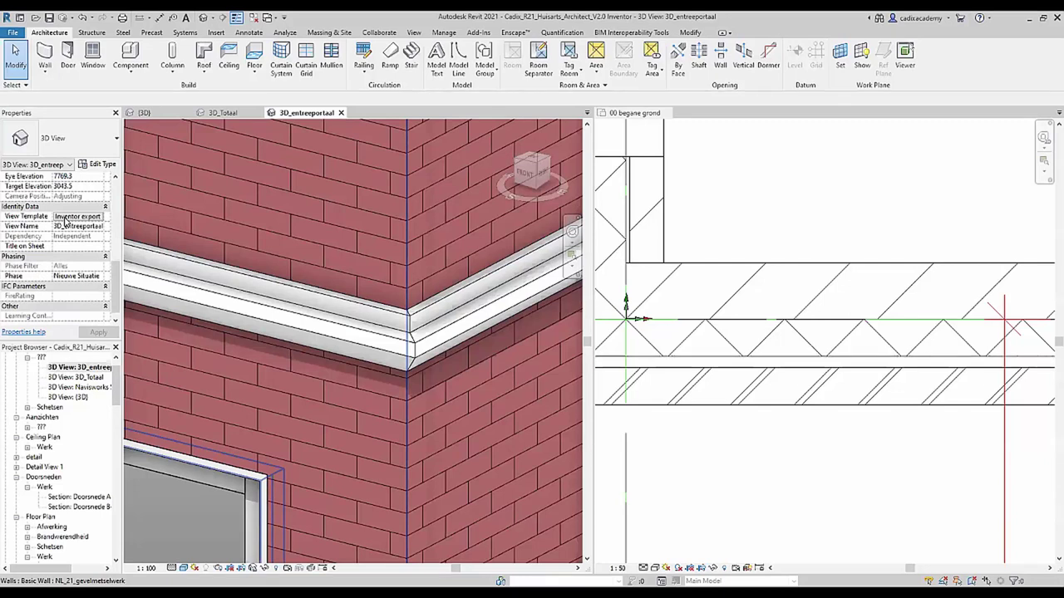
Make the Gemaakt in Inventor filter visible in the 'Inventor export' view template's V/G overrides
click(67, 219)
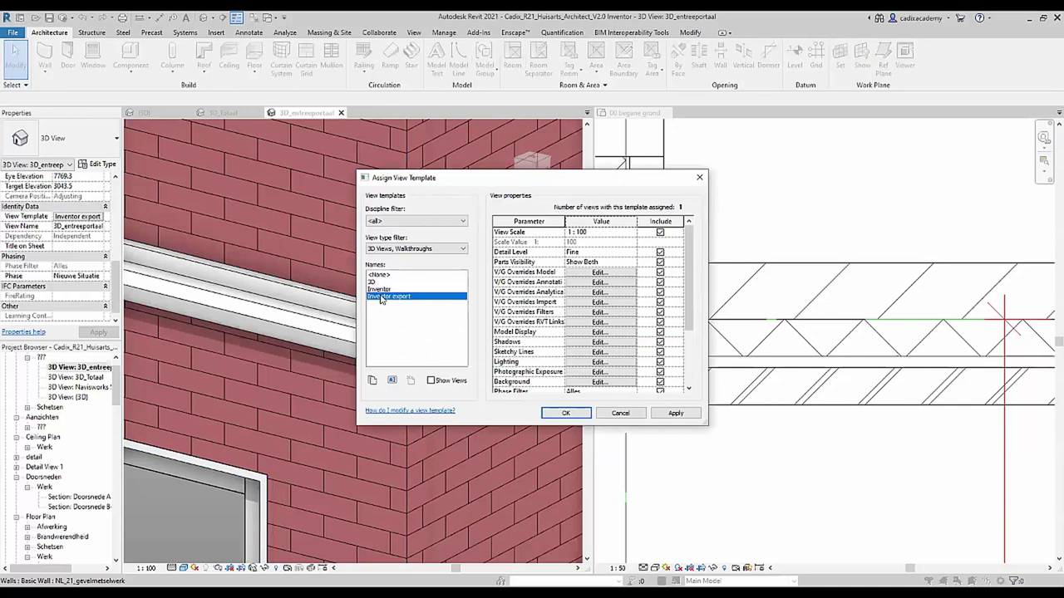
click(577, 318)
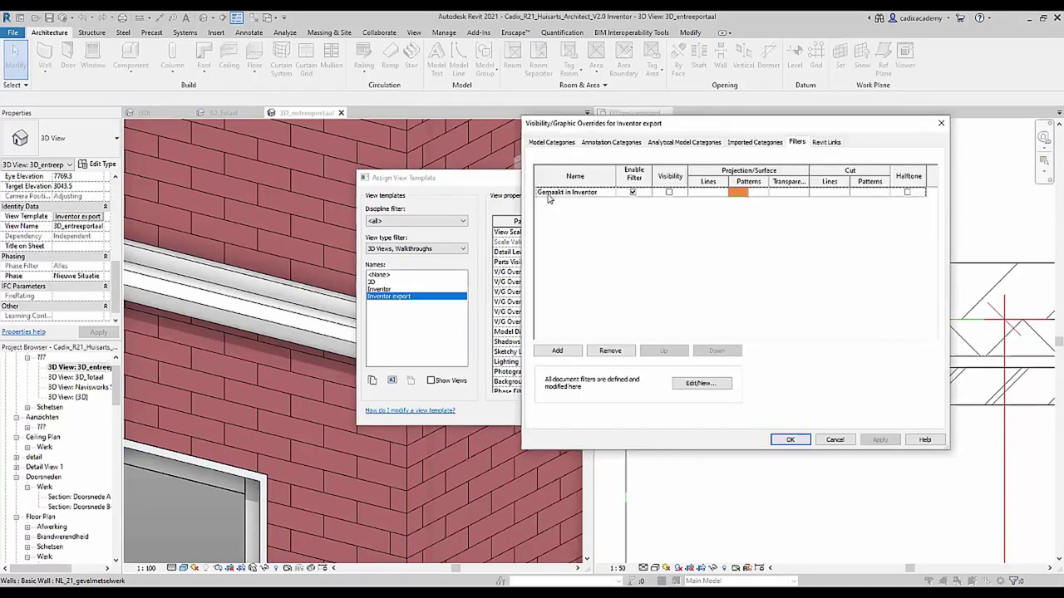
click(669, 192)
click(669, 192)
click(879, 439)
click(791, 440)
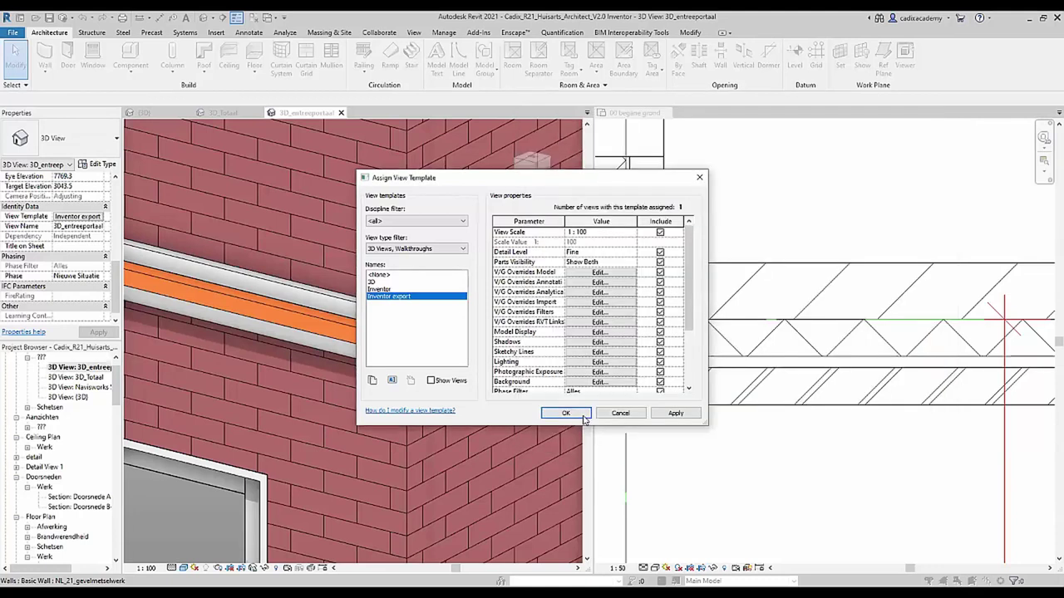
click(584, 419)
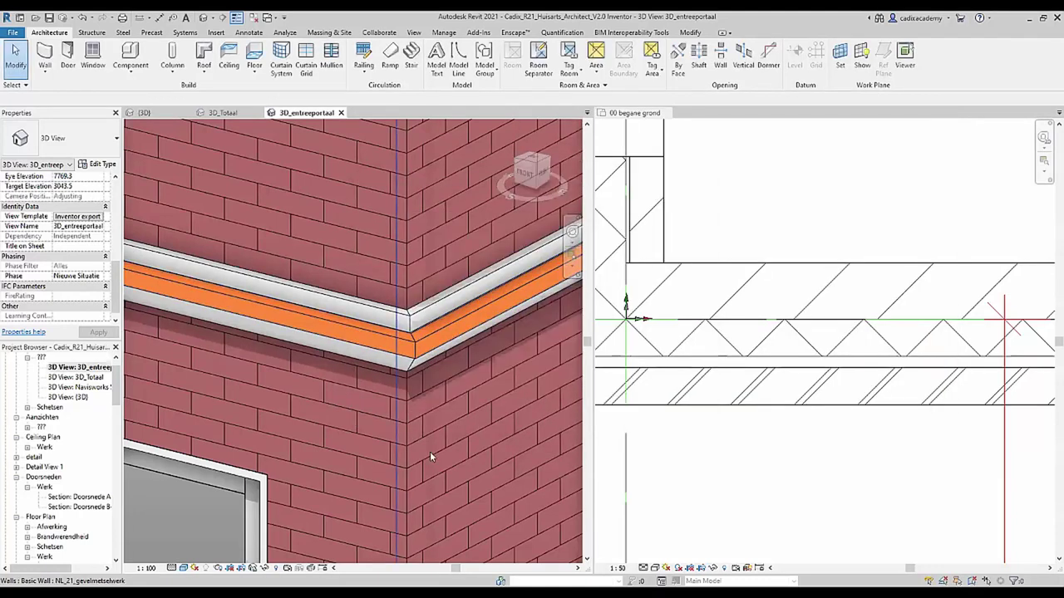
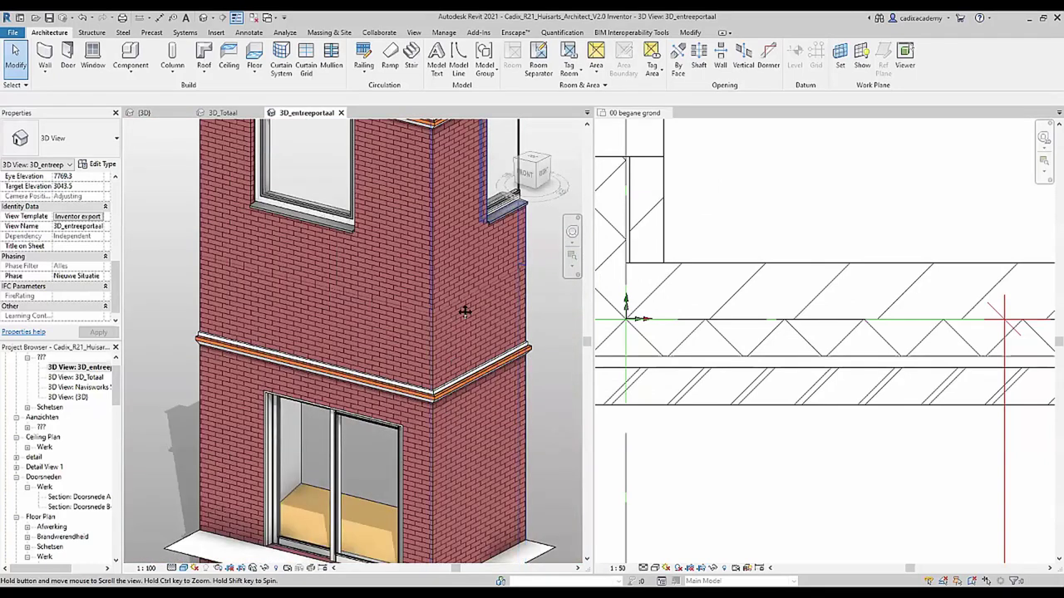
Turn off visibility of the 'Gemaakt in Inventor' filter in the Inventor export view template
scroll(444, 355, down, 2)
scroll(440, 464, up, 4)
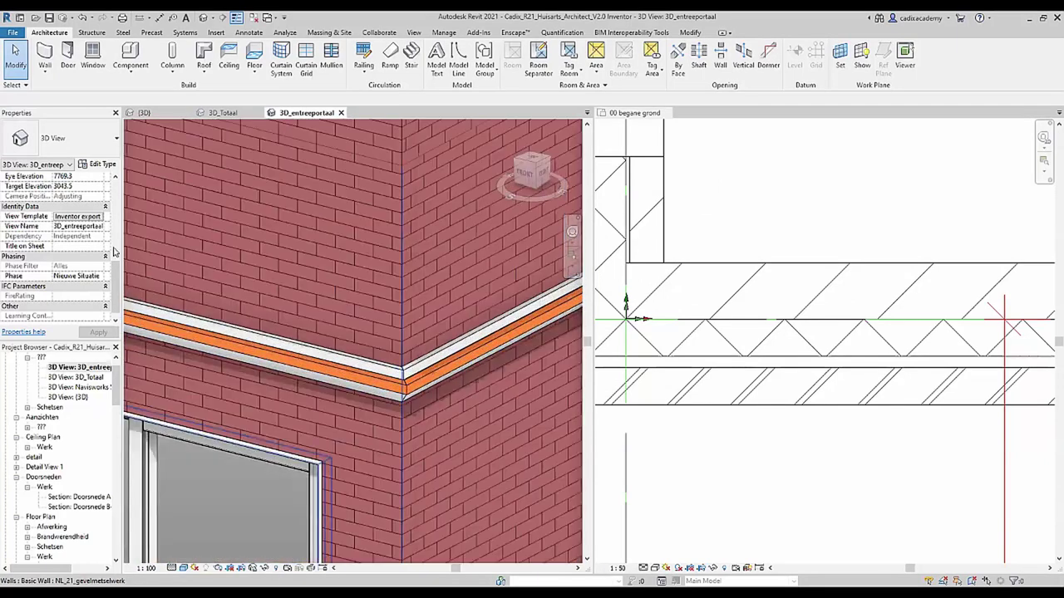
click(77, 216)
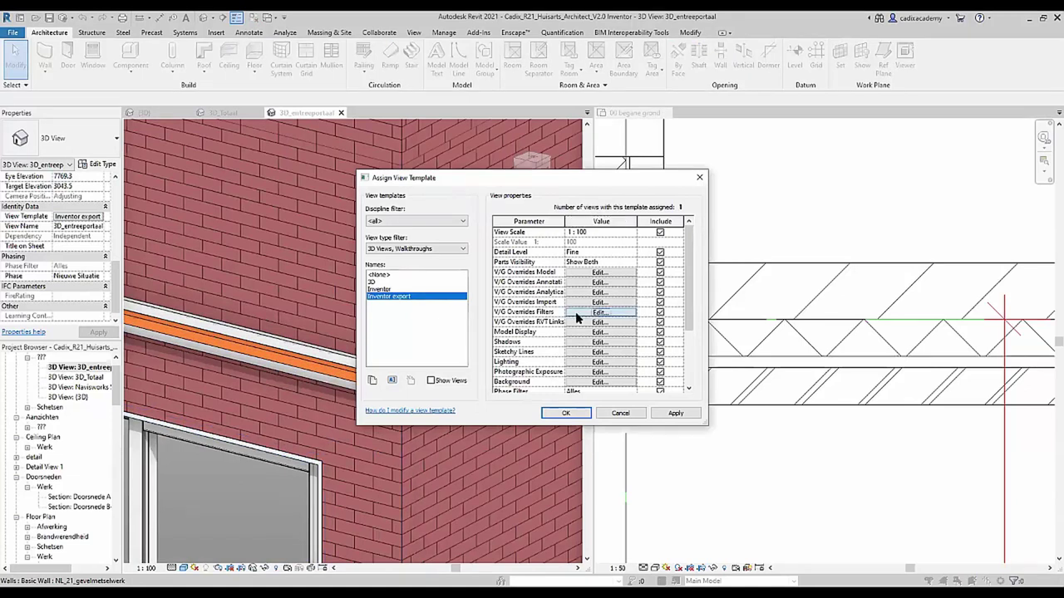
click(575, 311)
click(661, 192)
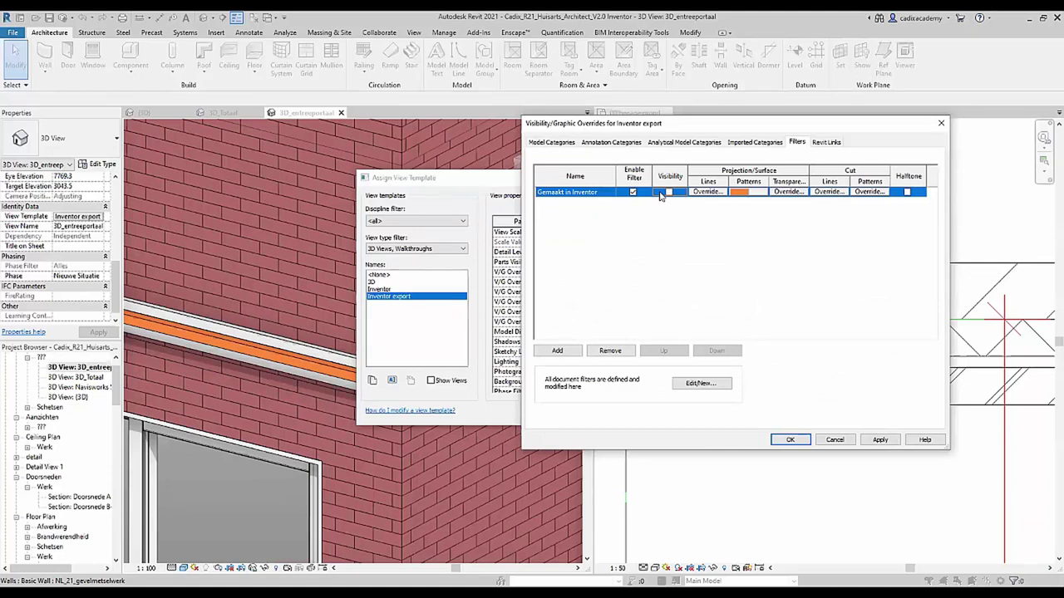
click(700, 384)
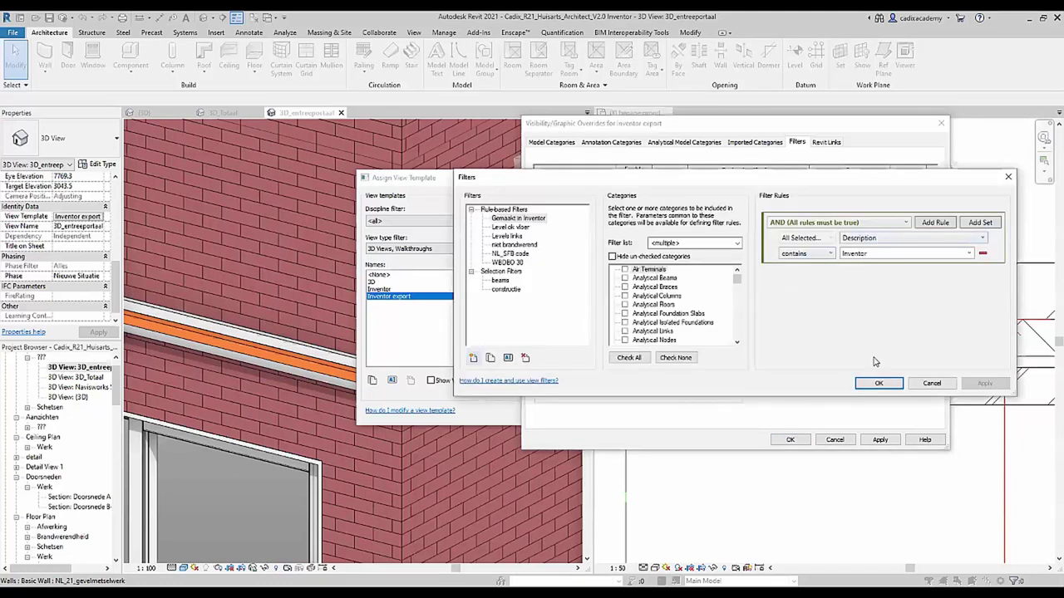
click(878, 383)
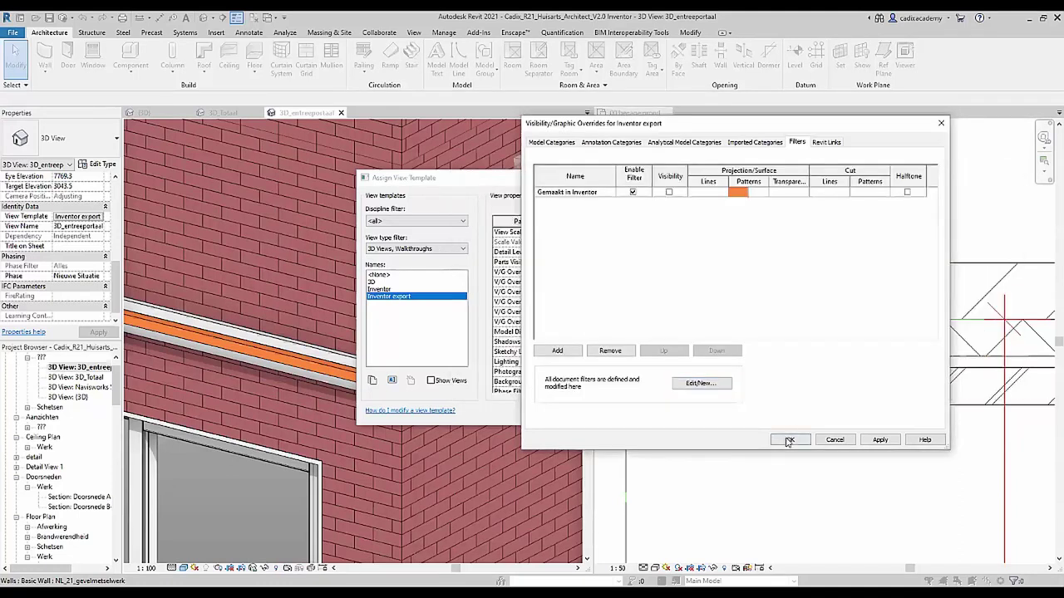
click(789, 440)
click(565, 408)
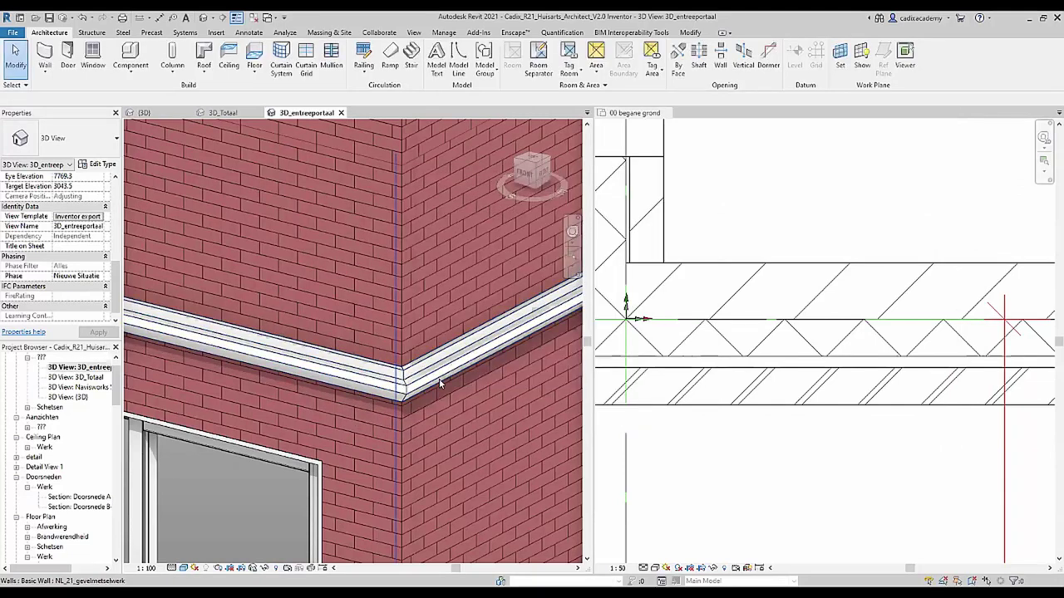
Go to the 3D_Totaal view and expand the Profiles families in the Project Browser
click(222, 113)
scroll(416, 307, up, 3)
scroll(442, 323, up, 3)
scroll(442, 323, up, 3)
scroll(273, 309, up, 3)
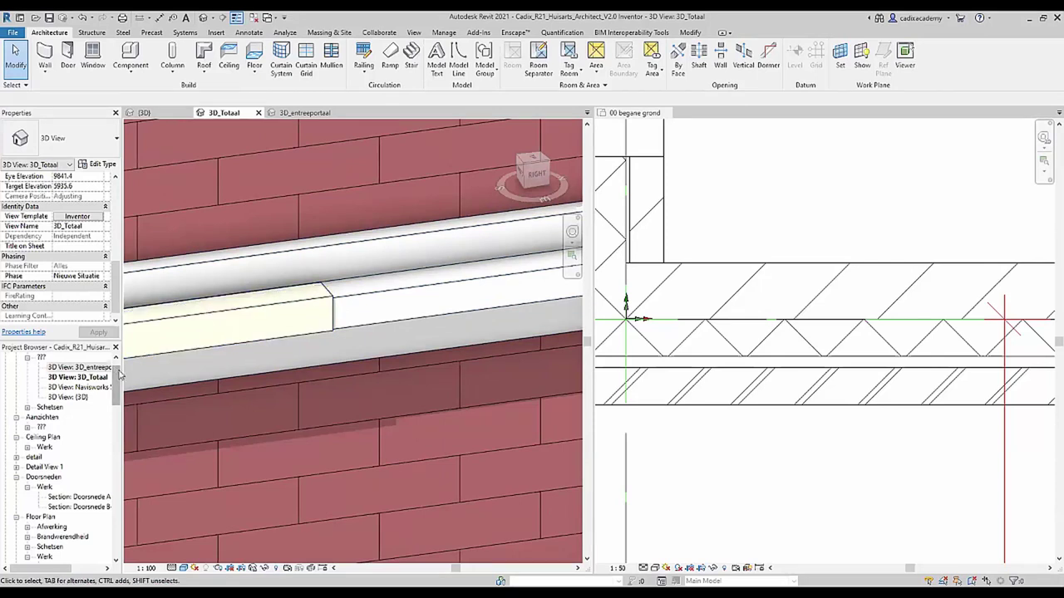
drag(118, 378, 118, 490)
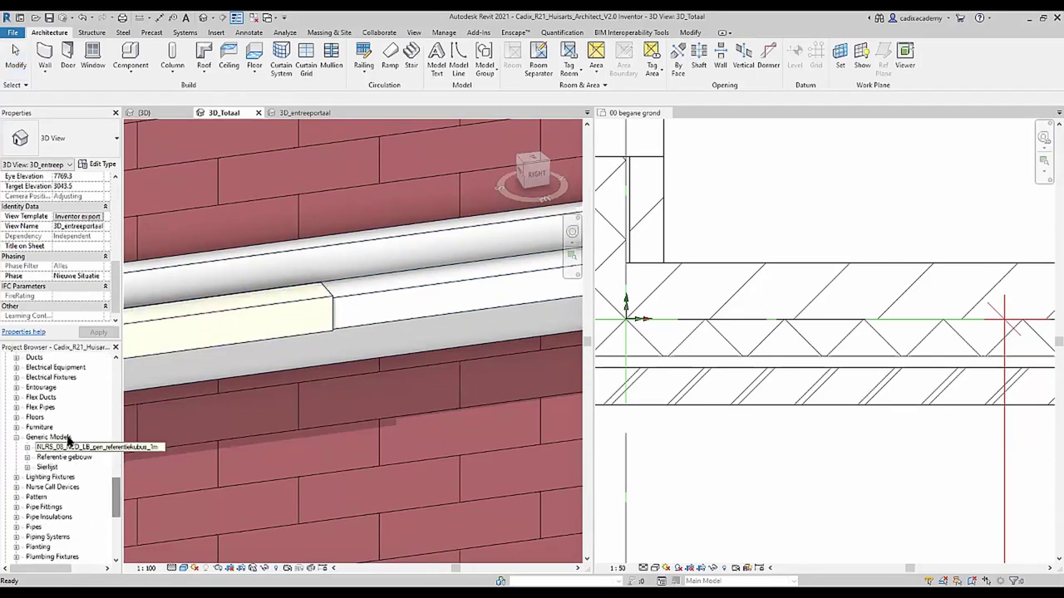
scroll(54, 428, down, 2)
scroll(54, 428, down, 2)
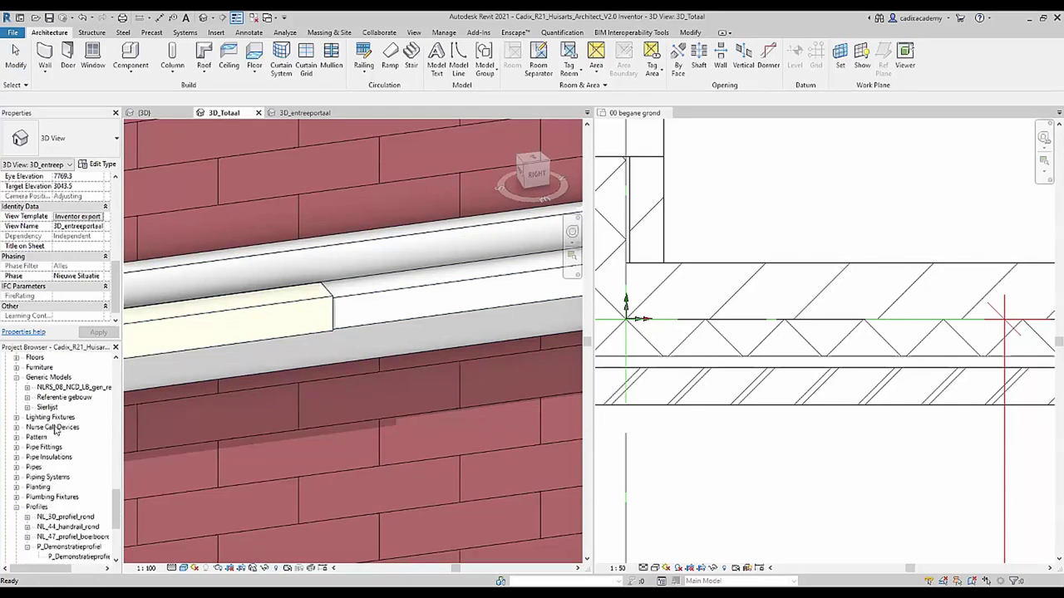
scroll(55, 428, down, 2)
click(37, 449)
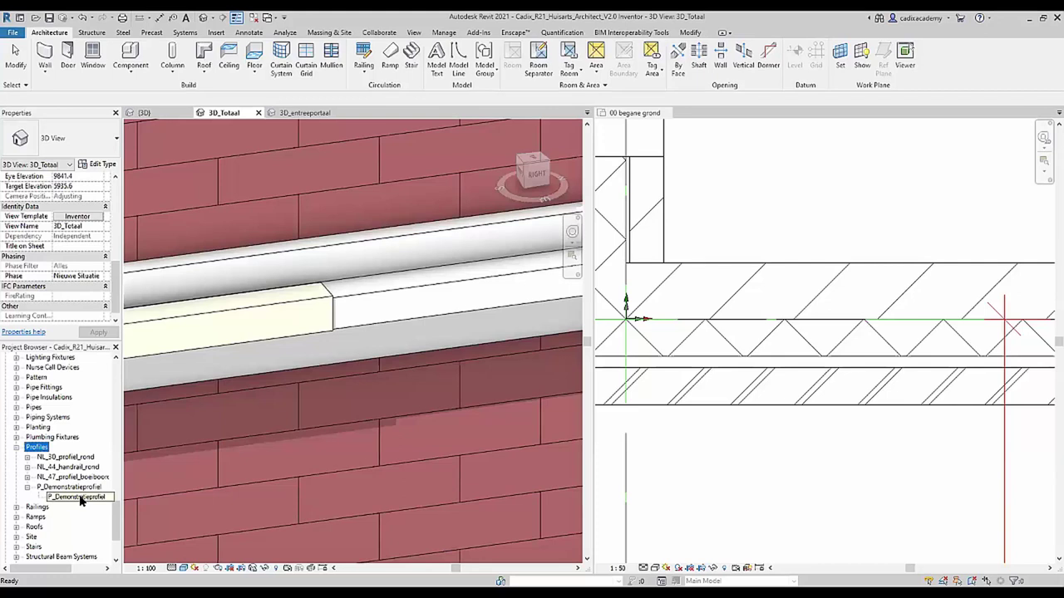
Change P_Demonstratieprofiel's X1 from 45.0 to 25.0 and save the project
double_click(81, 497)
click(745, 266)
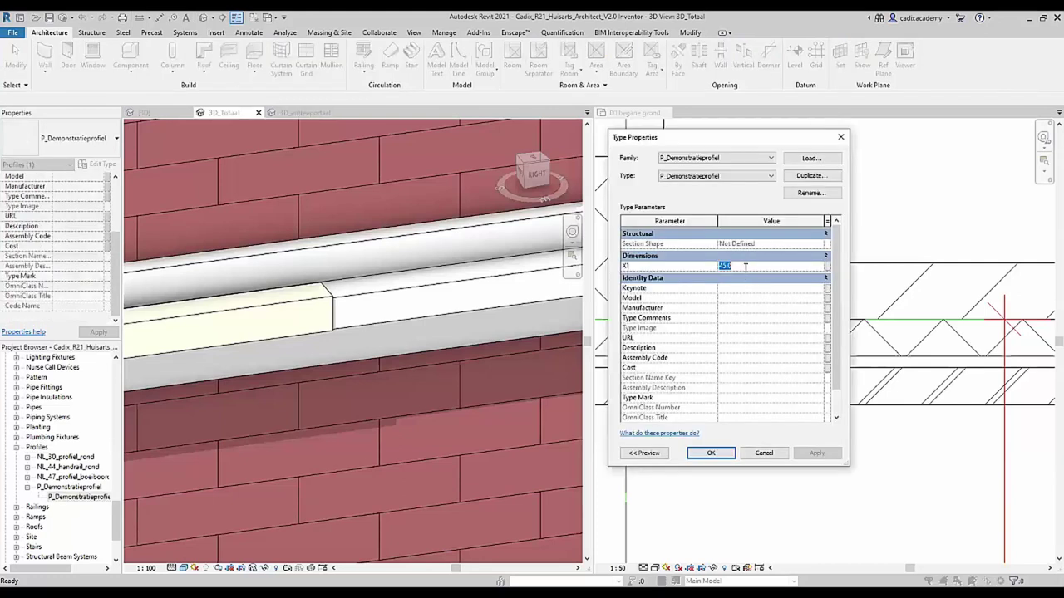
text(25)
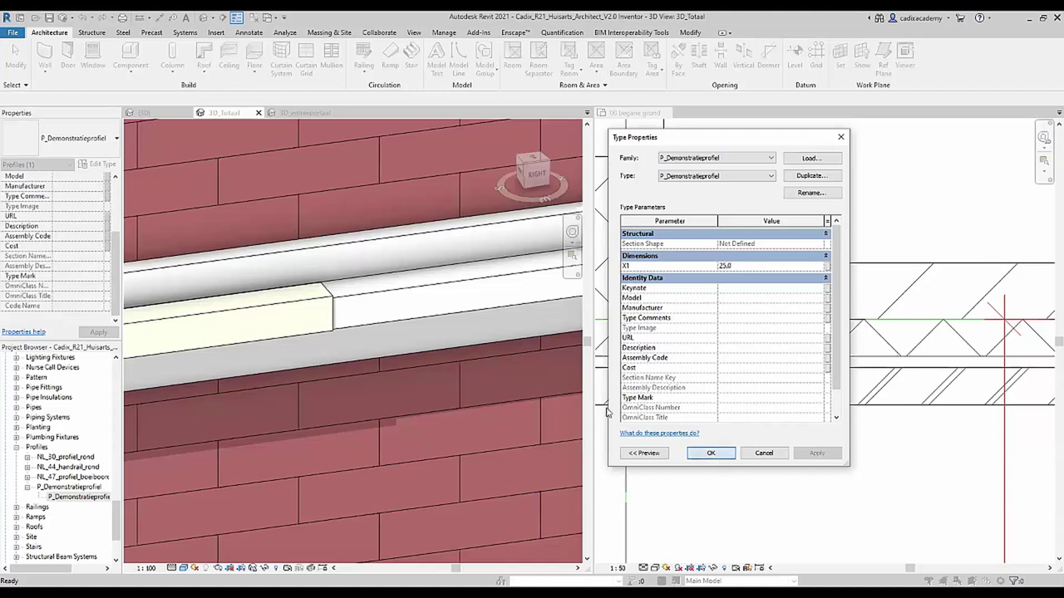
key(Return)
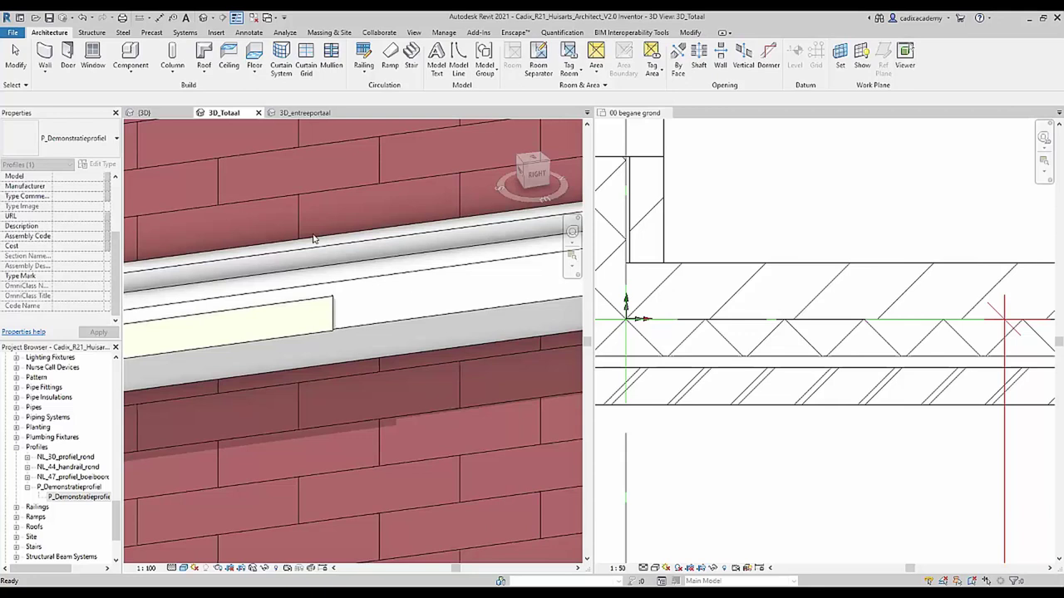
click(49, 18)
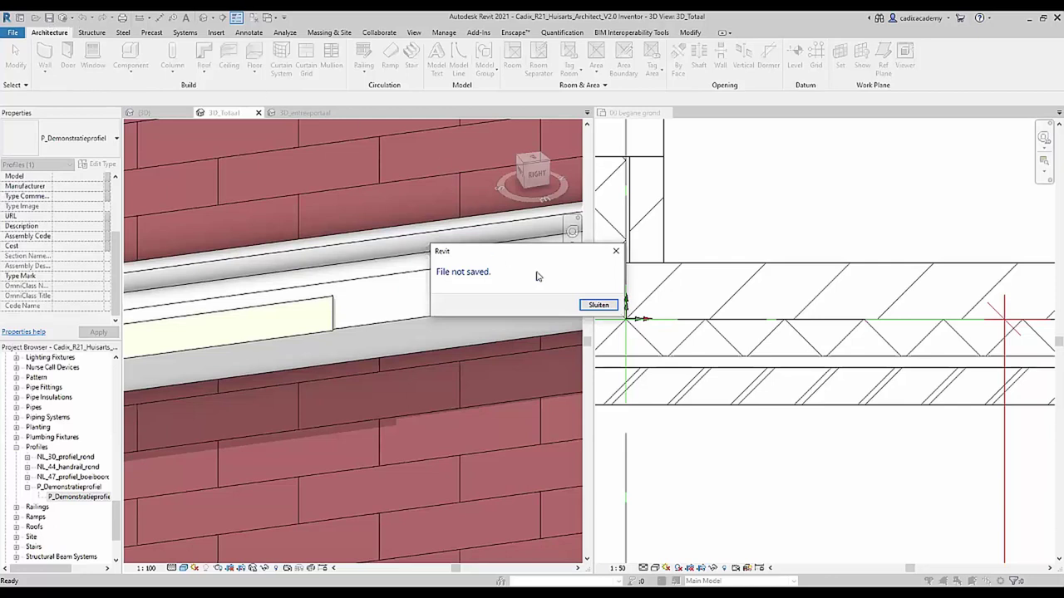
click(589, 305)
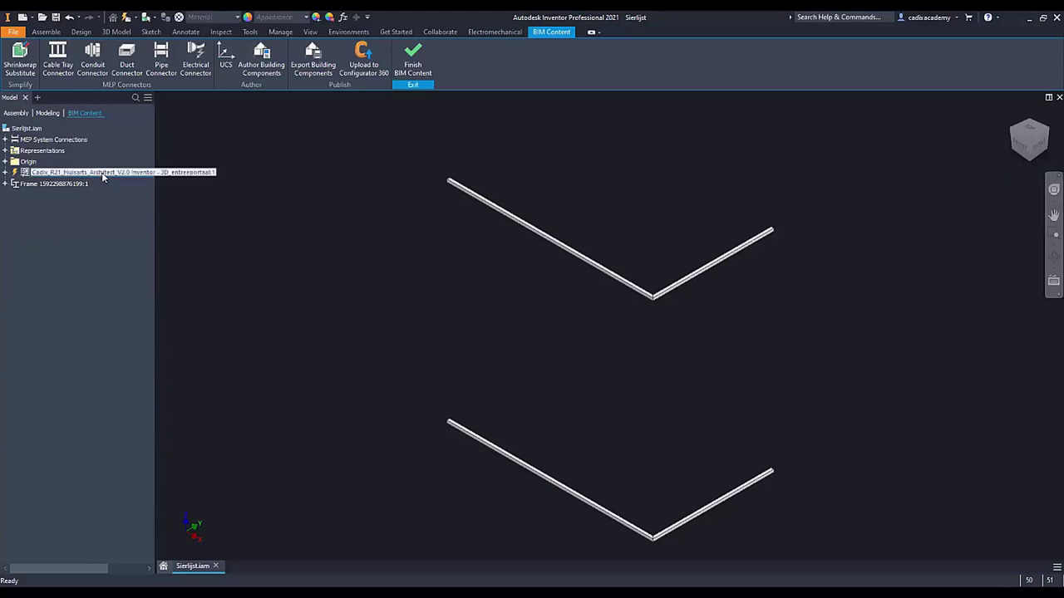
Show the linked Cadix building around the cornice frames, then finish BIM Content
right_click(35, 177)
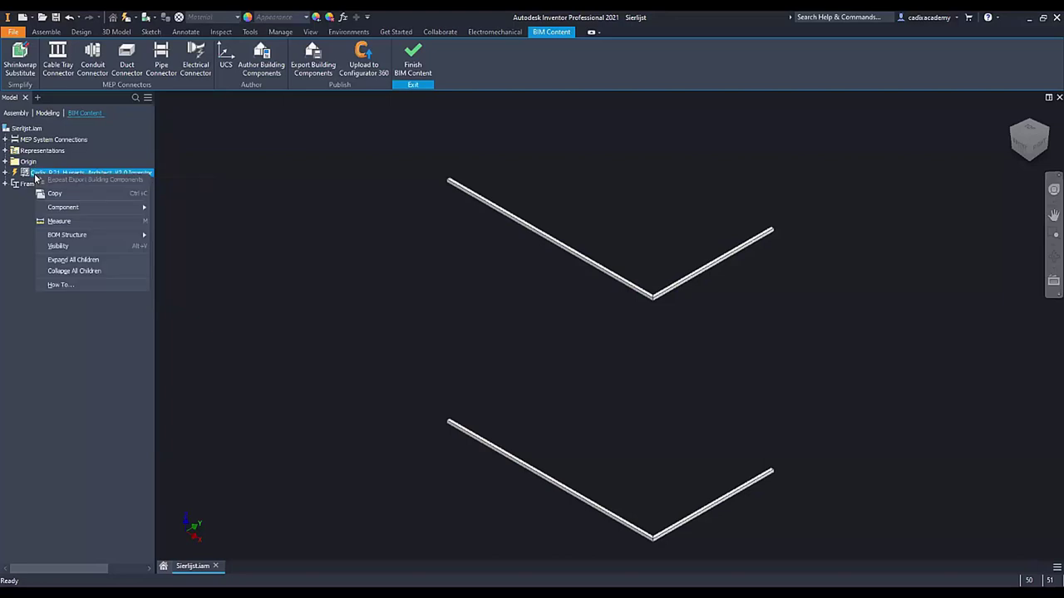
click(60, 246)
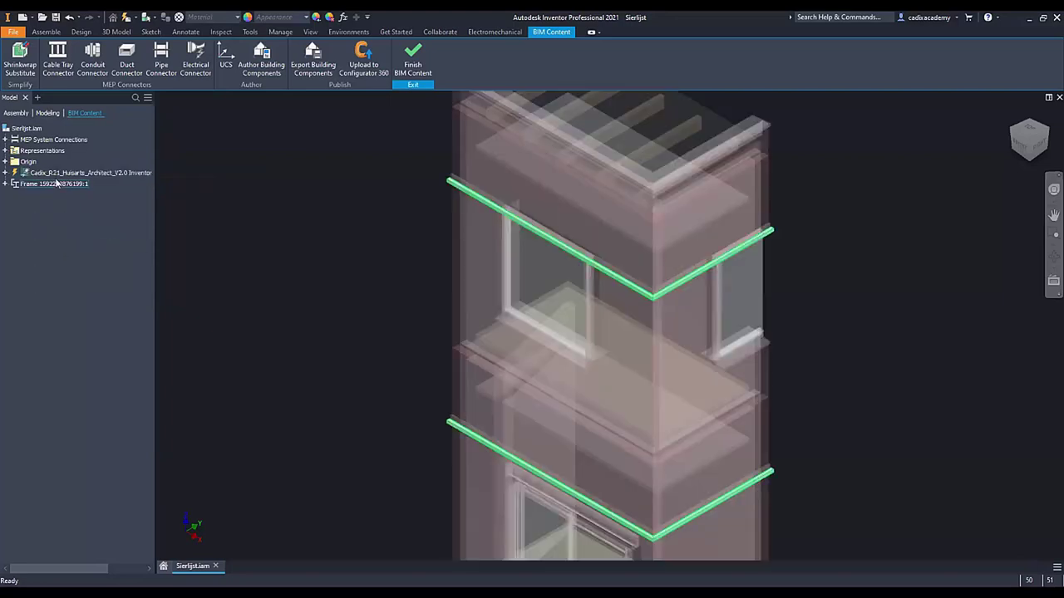
right_click(55, 173)
click(251, 226)
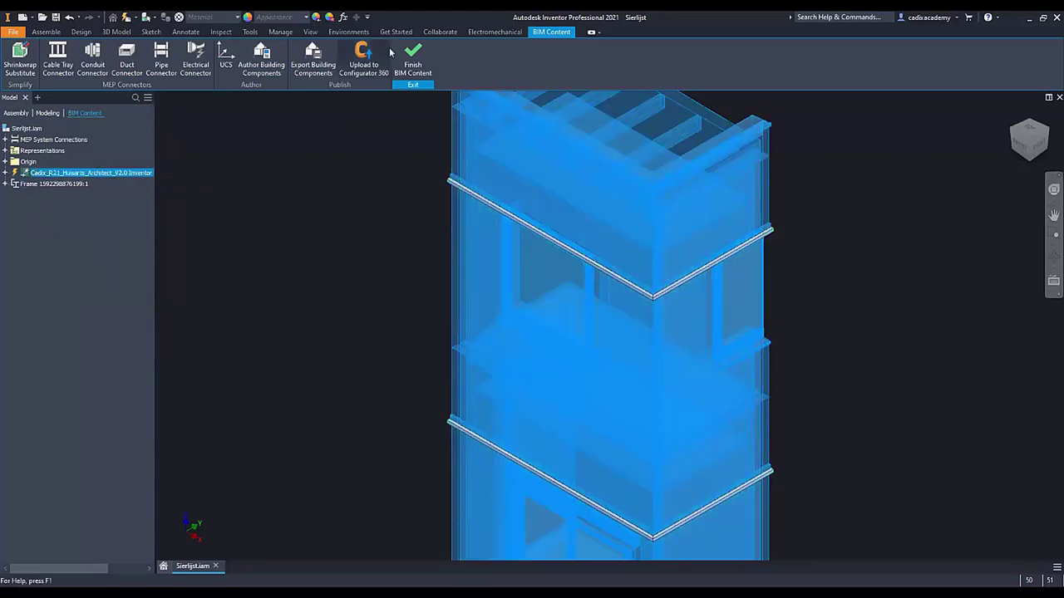
click(412, 58)
right_click(79, 184)
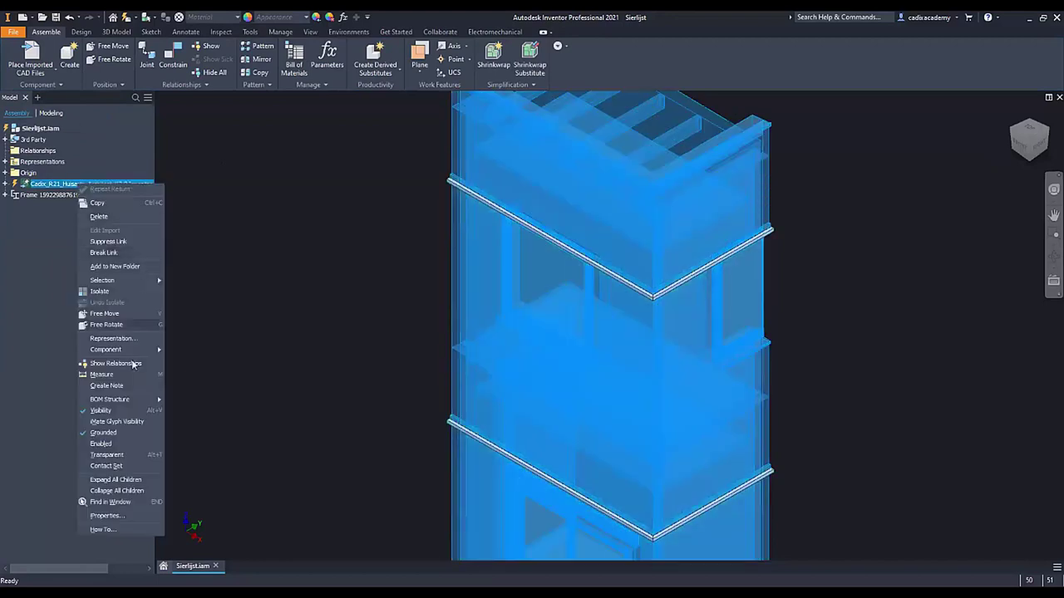
click(129, 444)
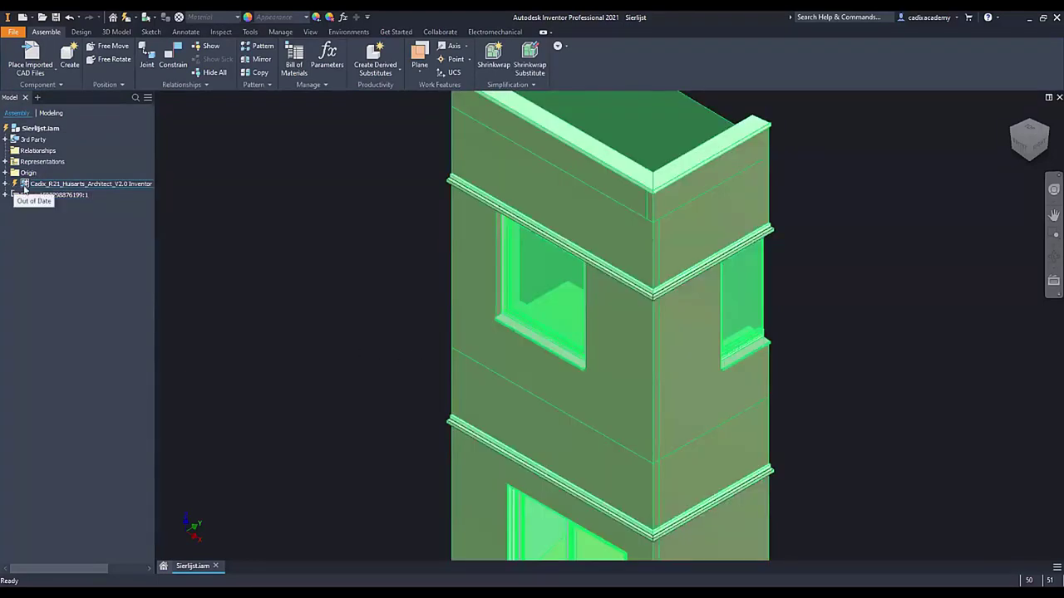
shift+middle_drag(562, 274, 469, 220)
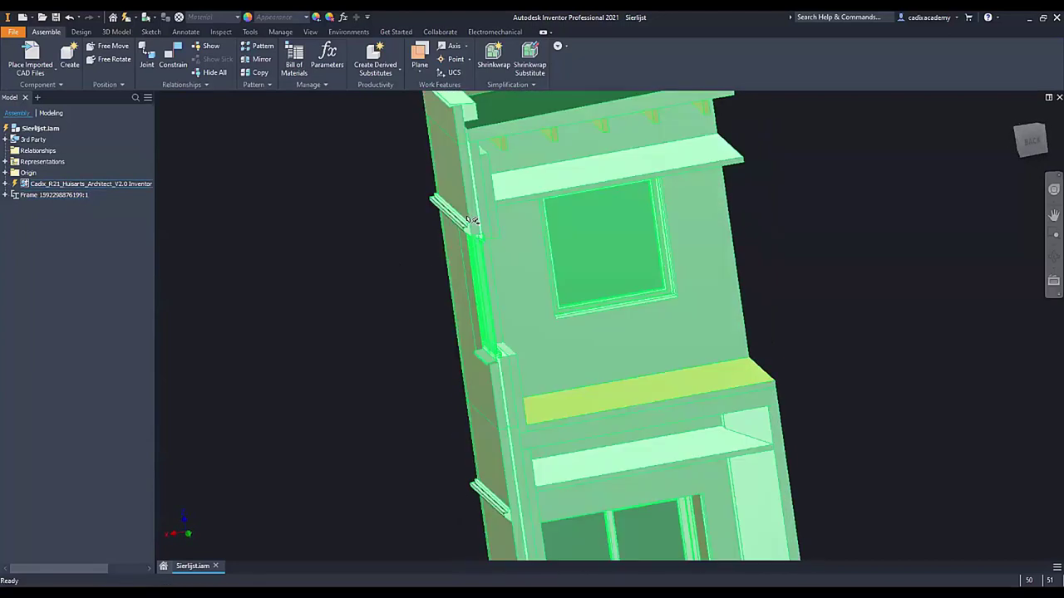
scroll(470, 221, up, 5)
scroll(467, 270, down, 3)
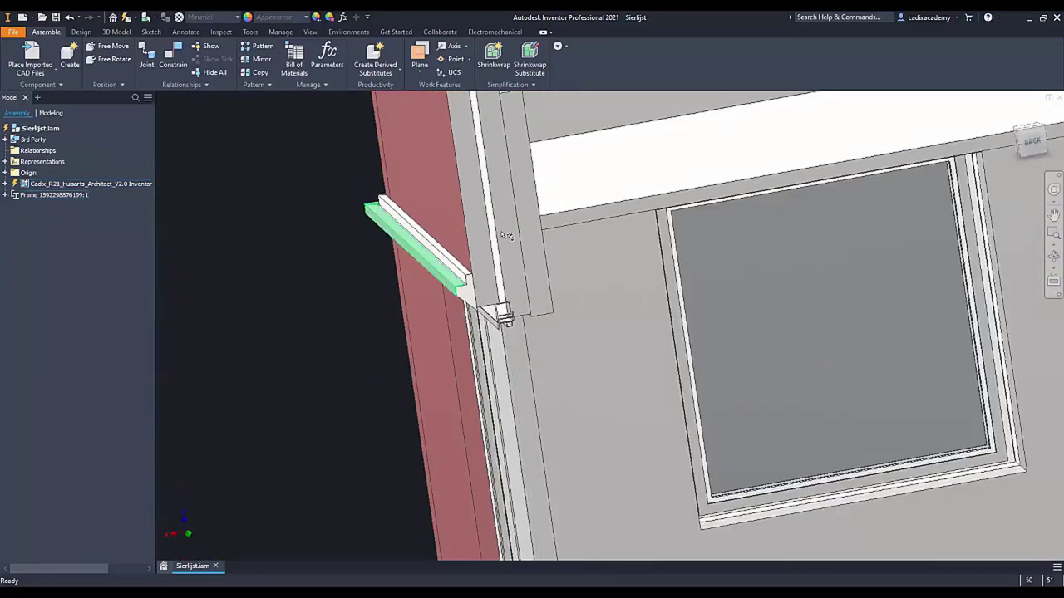
click(1030, 139)
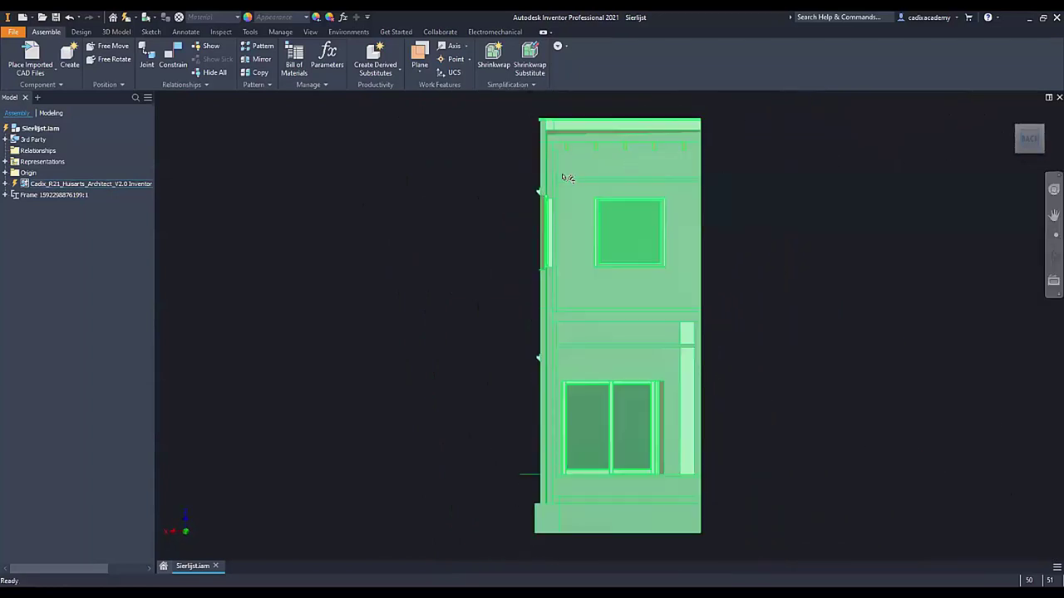
scroll(582, 191, up, 3)
scroll(629, 178, up, 2)
scroll(620, 292, down, 2)
scroll(621, 288, down, 1)
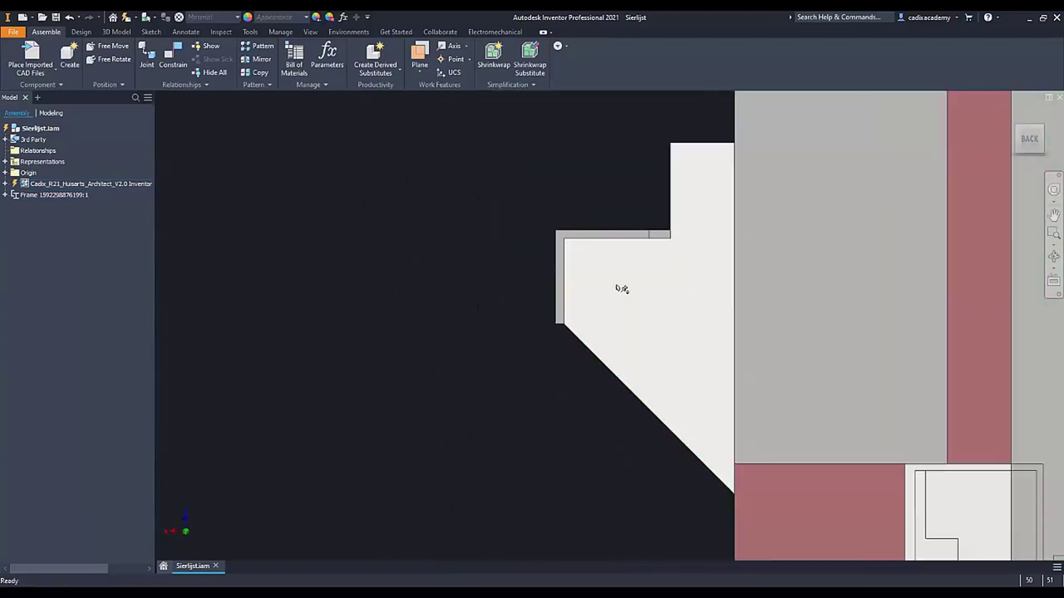
click(126, 18)
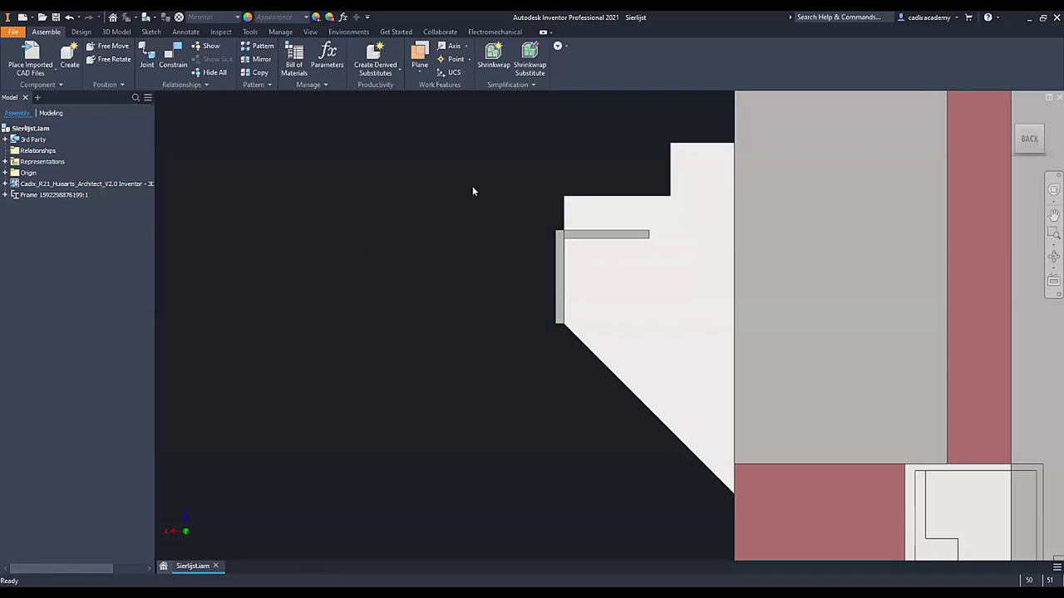
click(282, 34)
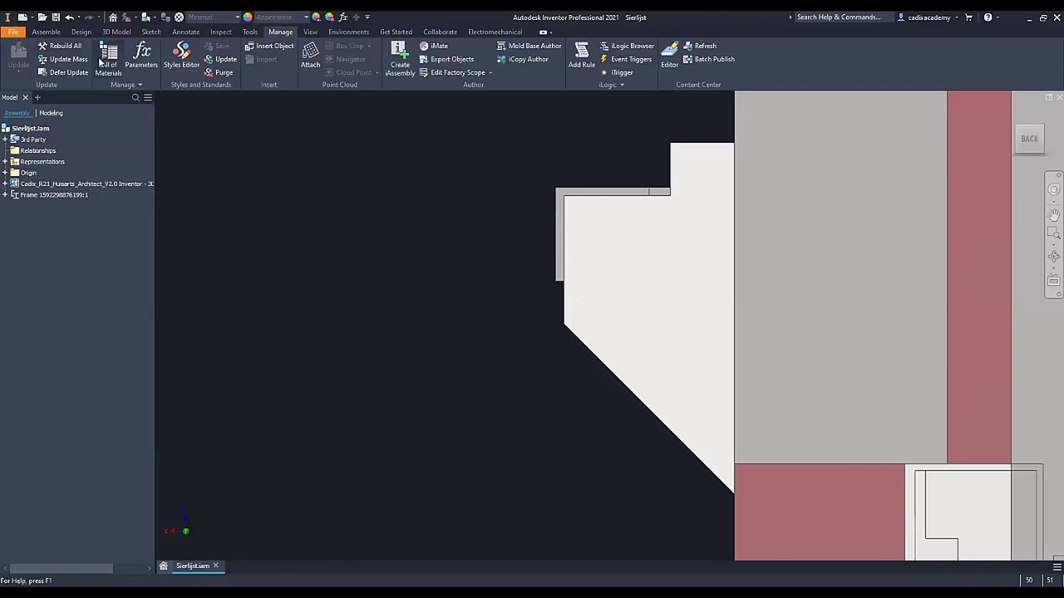
scroll(320, 206, down, 2)
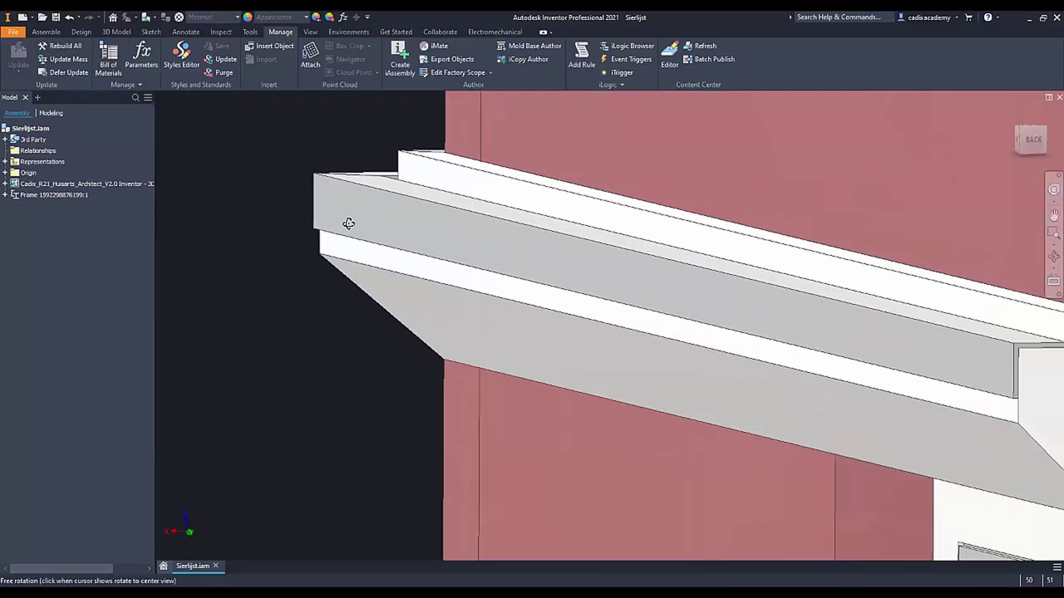
scroll(375, 245, down, 2)
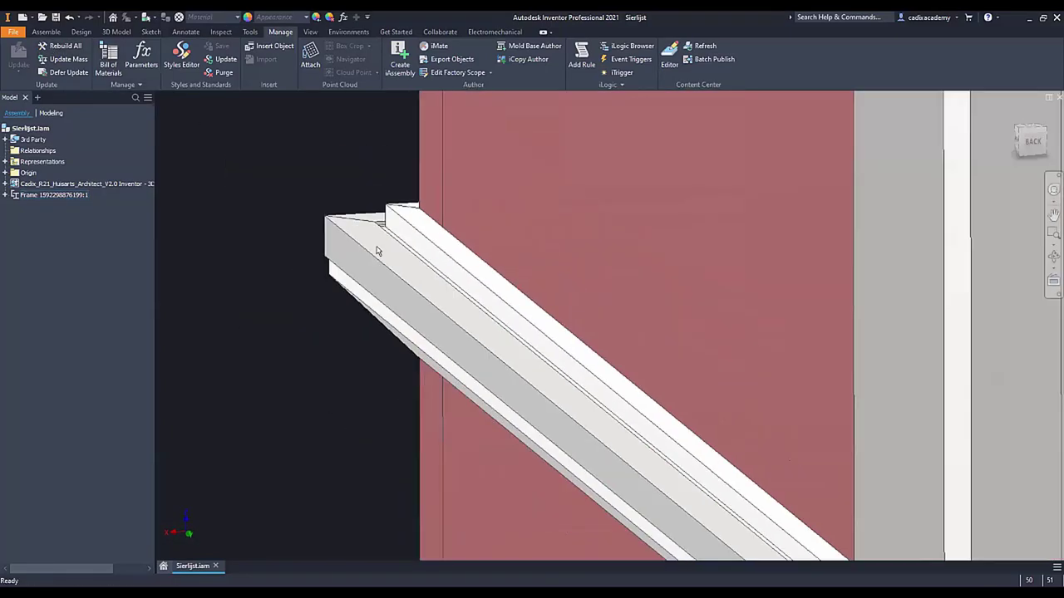
scroll(551, 434, up, 2)
scroll(536, 429, up, 3)
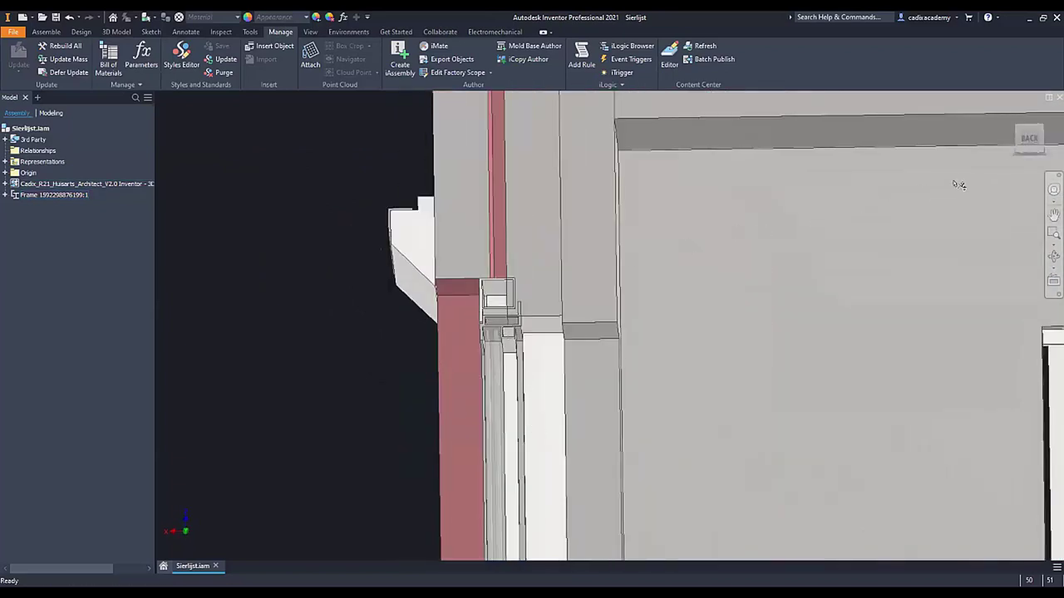
click(1029, 138)
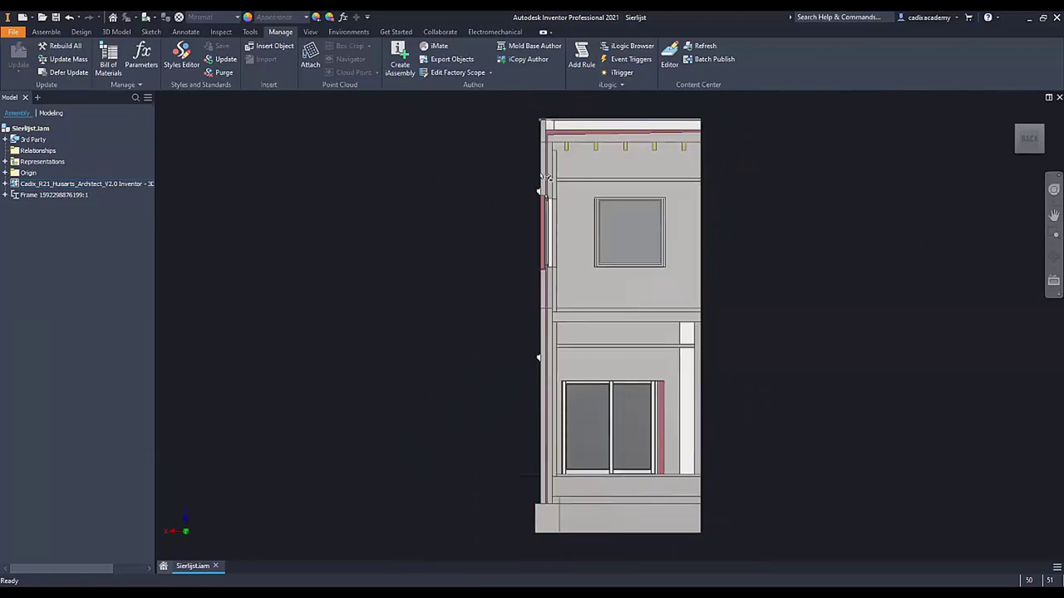
scroll(499, 208, down, 3)
scroll(544, 230, down, 3)
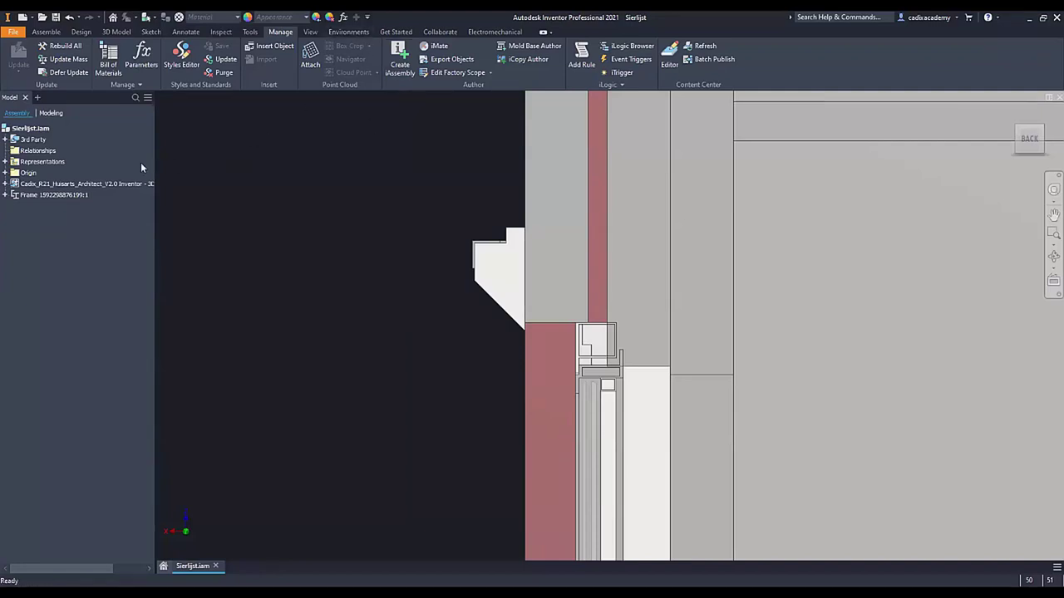
In the BIM Content environment, author the building component with Model Property included
right_click(130, 186)
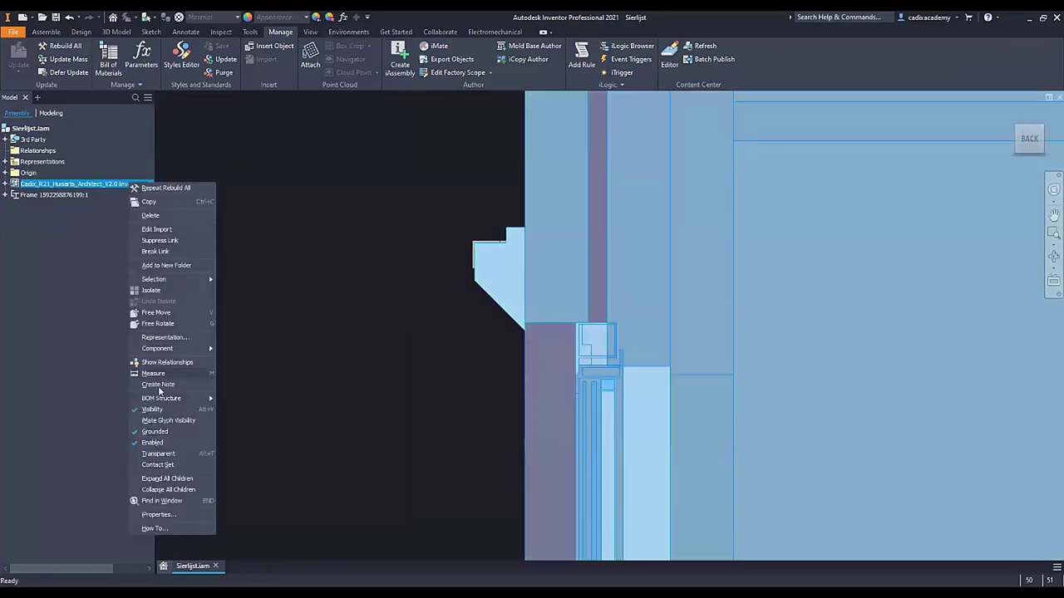
click(331, 341)
click(349, 31)
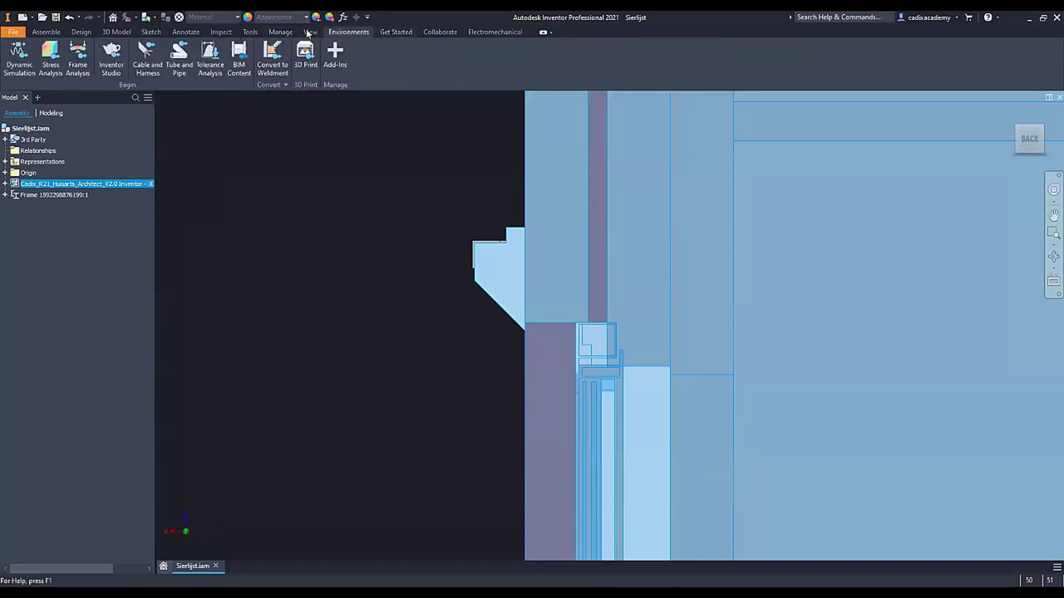
click(238, 58)
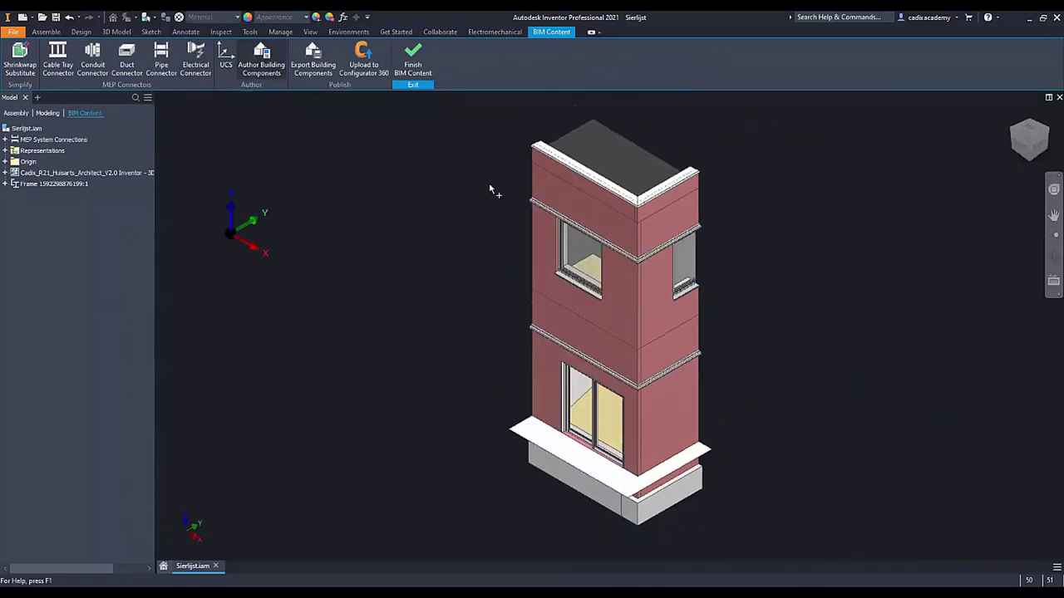
click(260, 58)
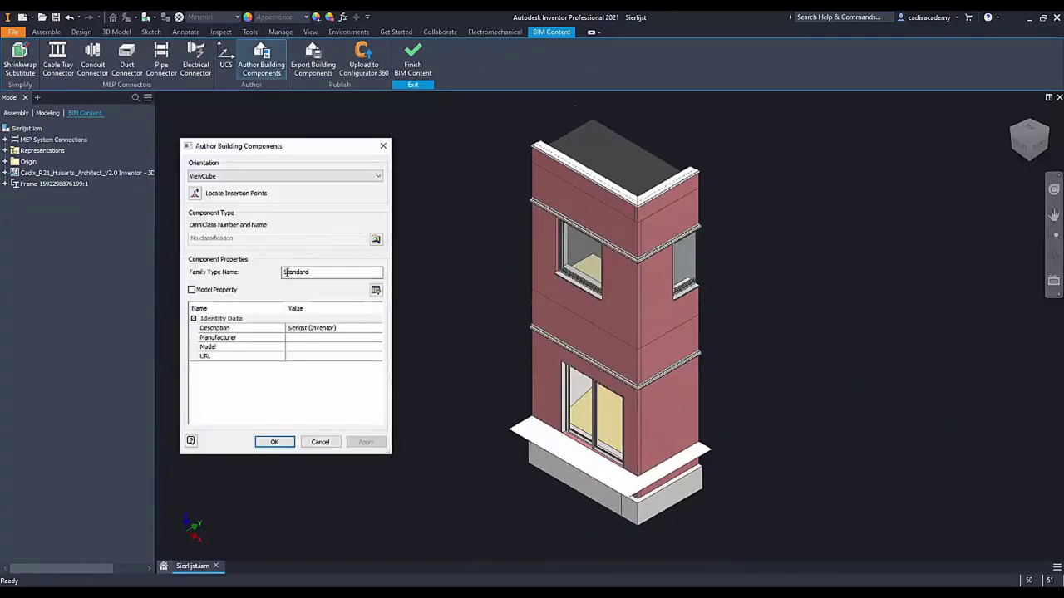
click(237, 291)
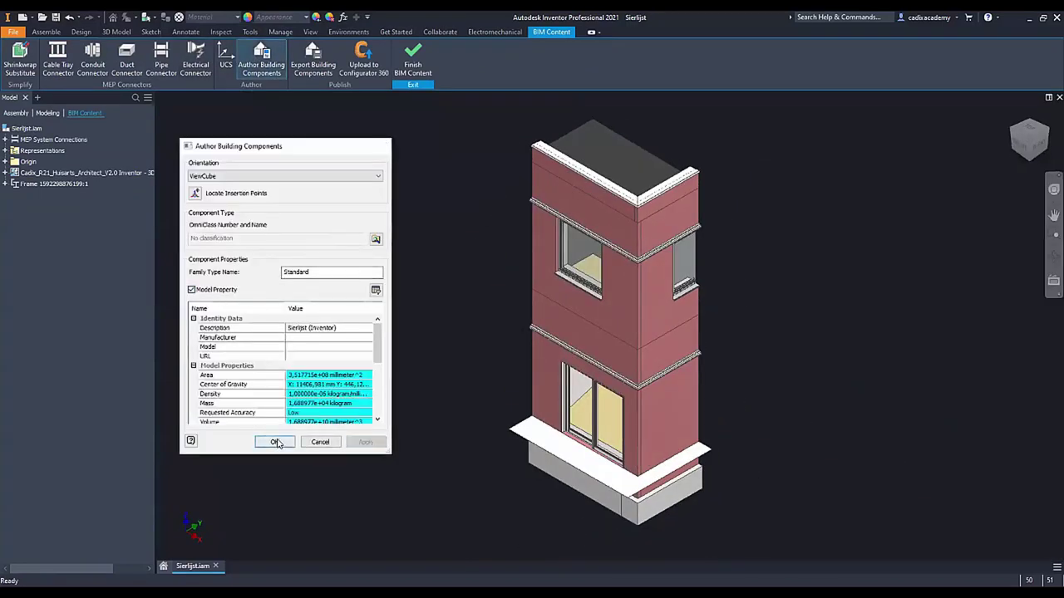
click(274, 441)
Export without Shrinkwrap as Sierlijst.rfa, replacing the existing file and skipping the report
click(309, 63)
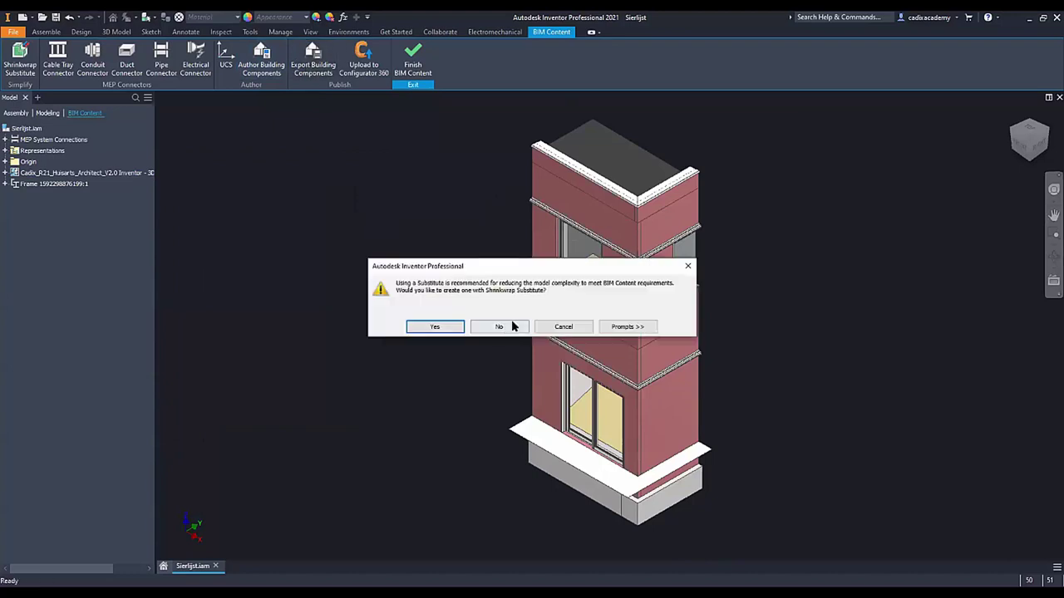
click(484, 331)
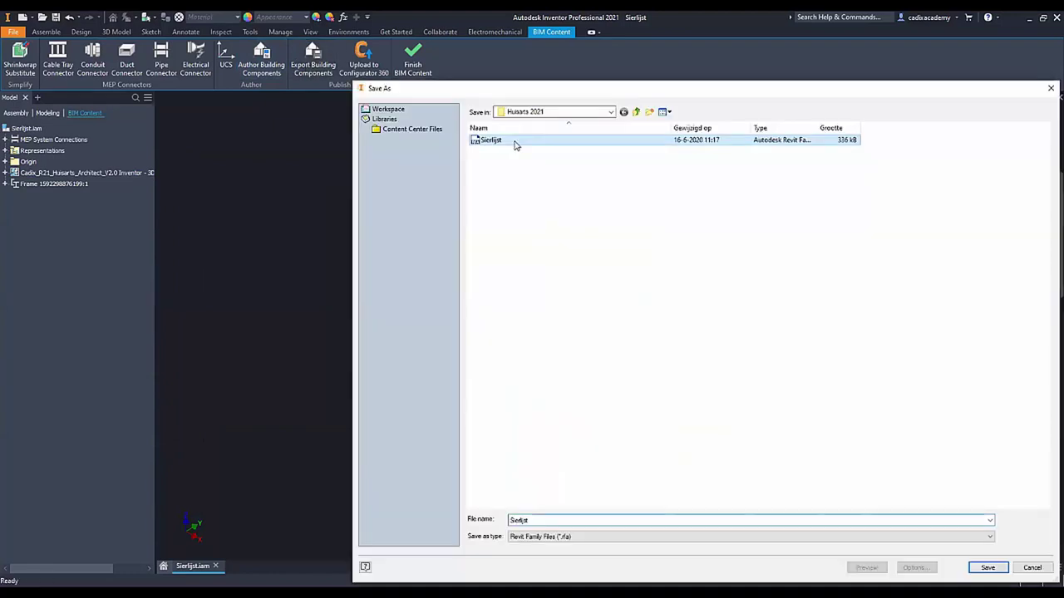
click(987, 567)
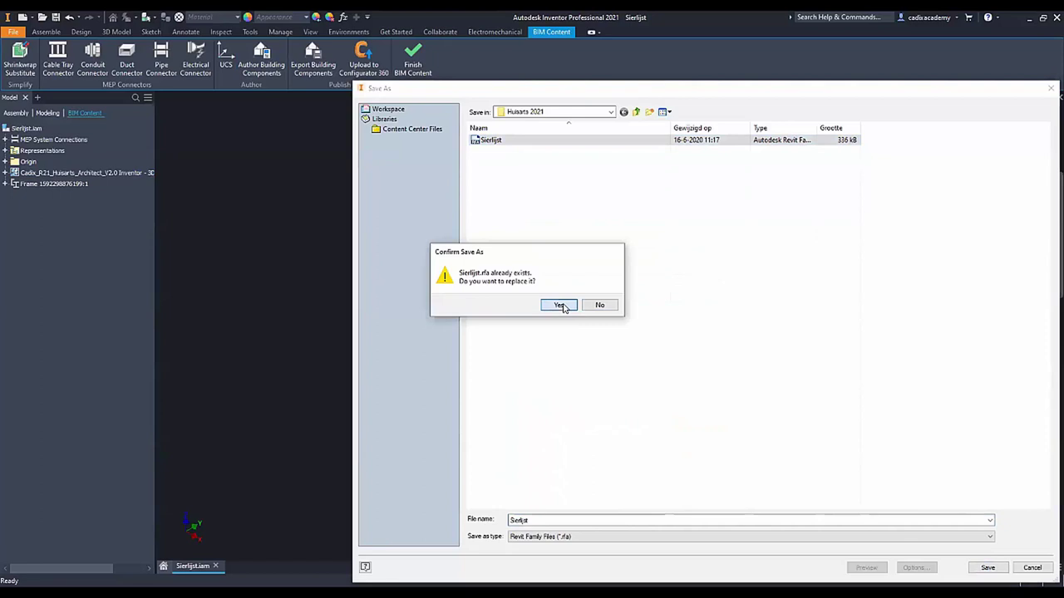
click(559, 305)
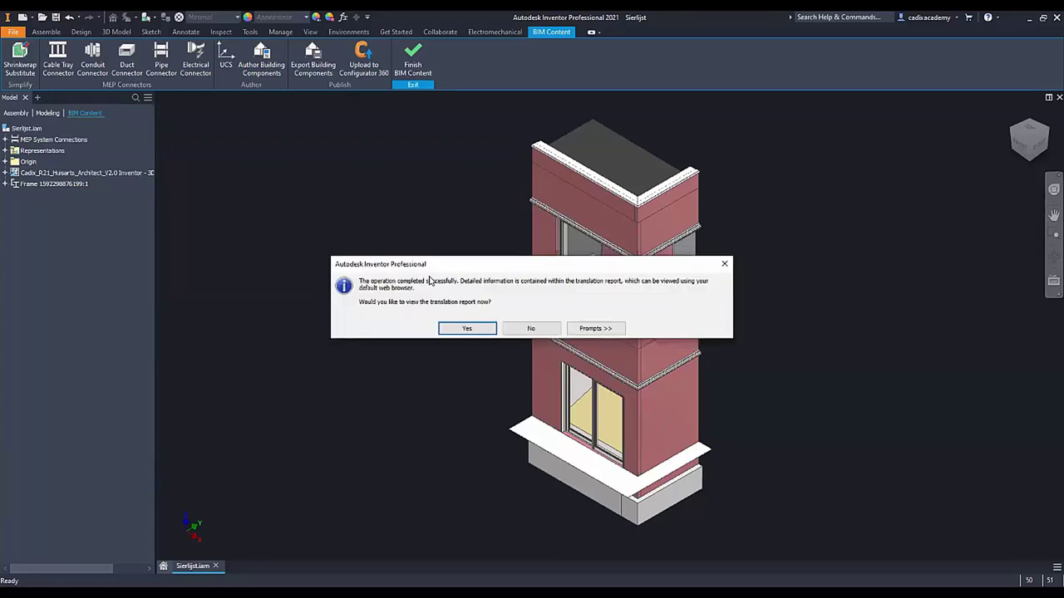
click(530, 329)
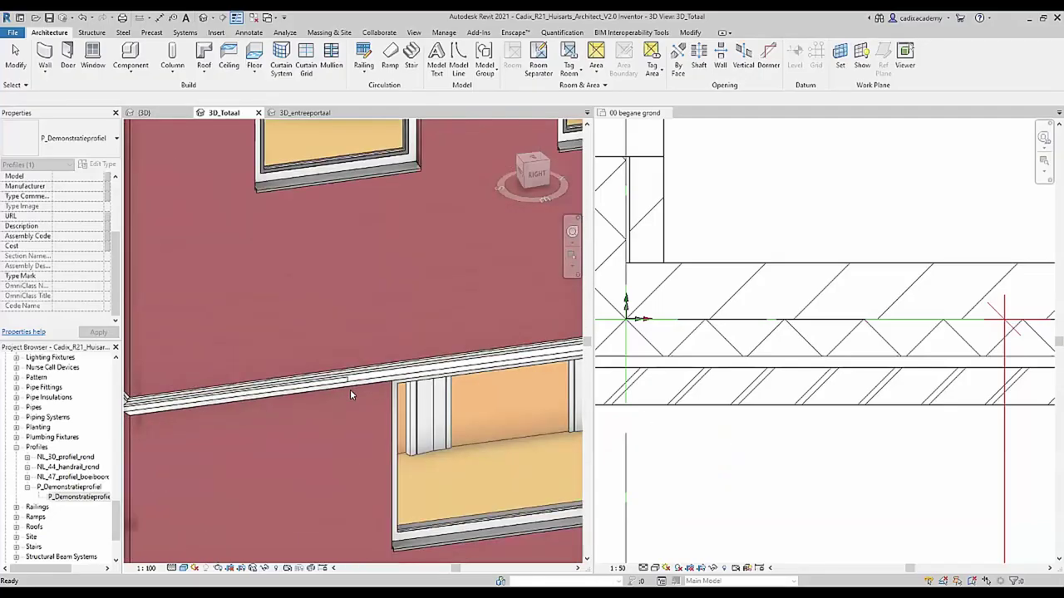
Zoom in and select the Sierlijst cornice at the building corner
key(Escape)
scroll(365, 407, up, 2)
scroll(450, 401, up, 2)
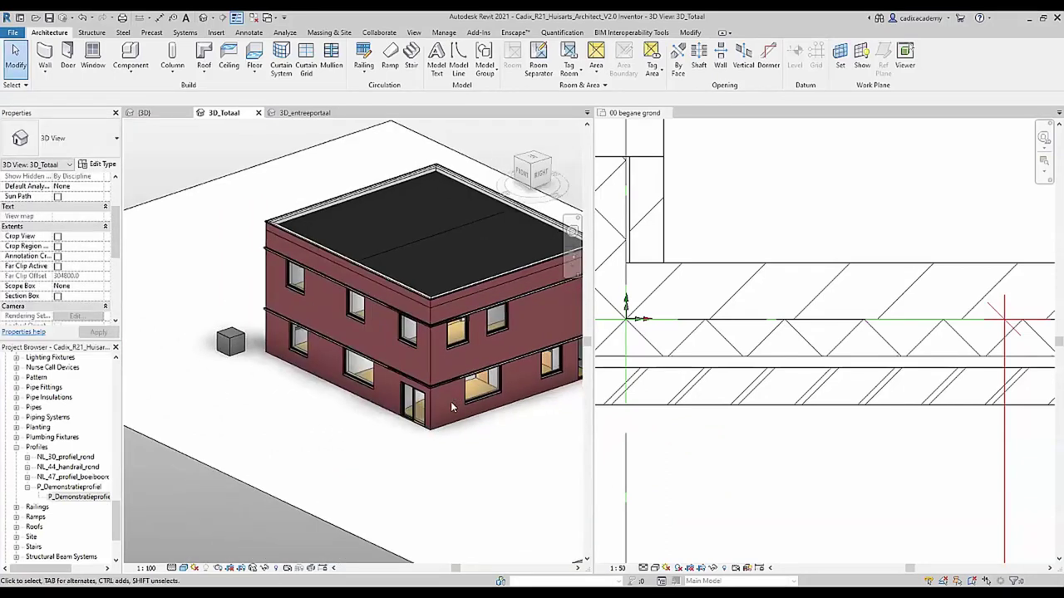
scroll(451, 401, up, 3)
scroll(450, 402, up, 2)
click(479, 409)
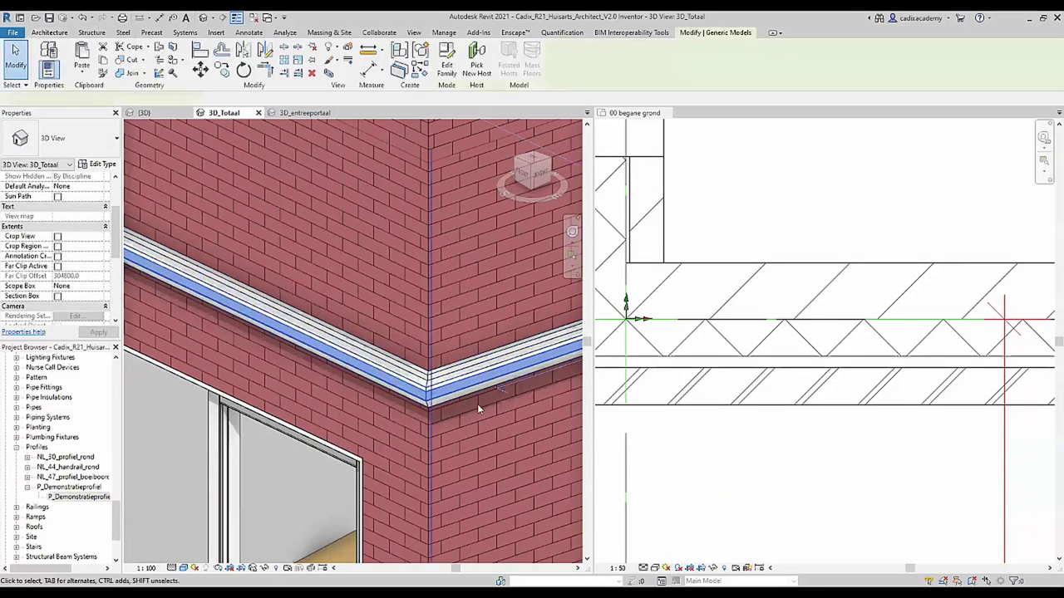
middle_drag(478, 408, 333, 399)
Zoom out to the whole building with its cornice bands and clear the selection
scroll(191, 385, down, 2)
scroll(185, 366, down, 2)
scroll(185, 365, down, 2)
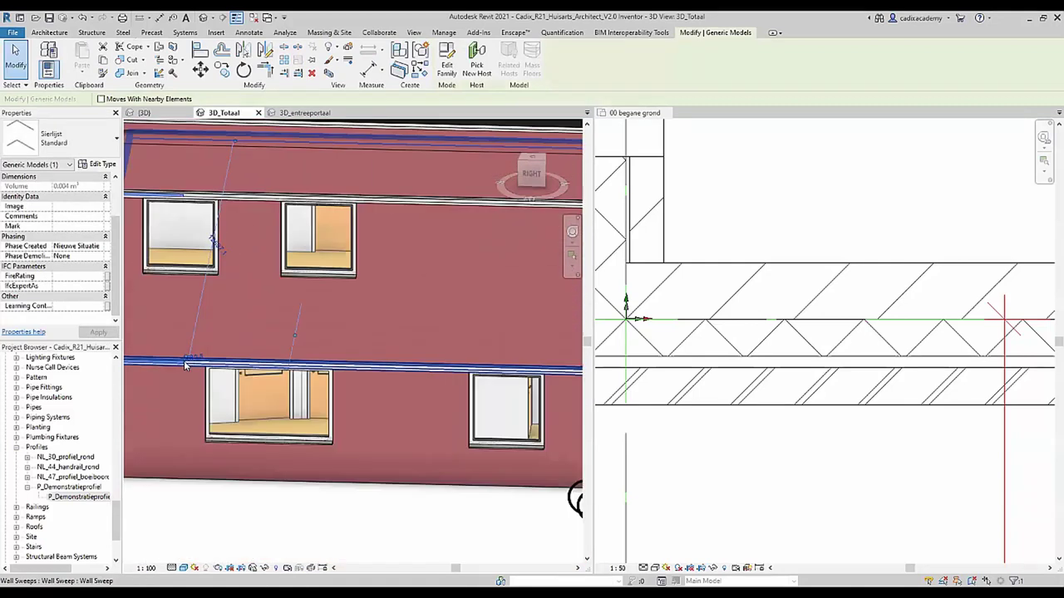
scroll(184, 365, down, 5)
mouse_move(427, 380)
shift+middle_down()
mouse_move(465, 148)
mouse_move(347, 289)
shift+middle_up()
click(465, 148)
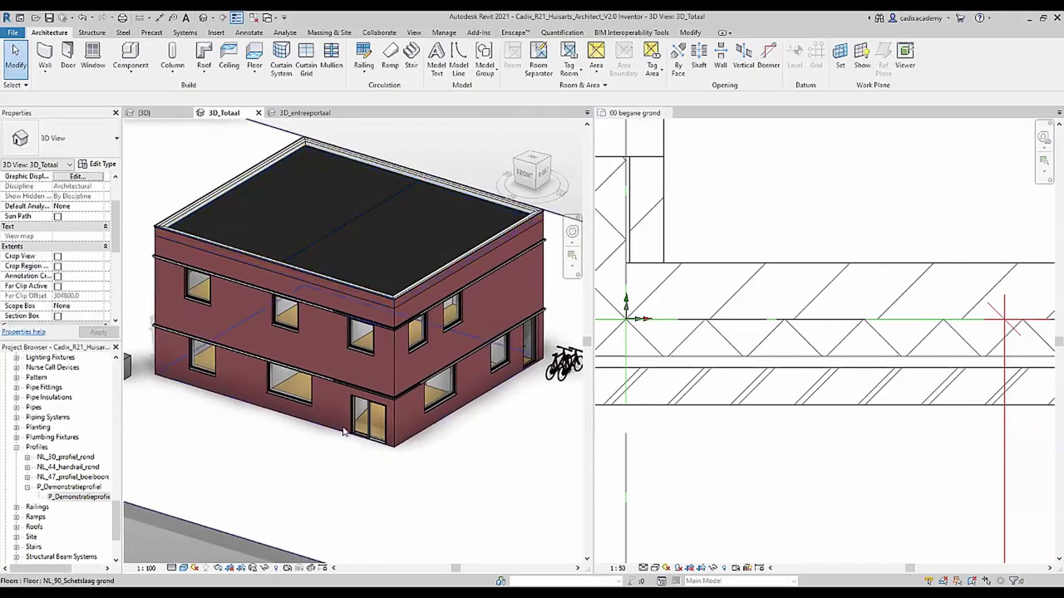
click(216, 32)
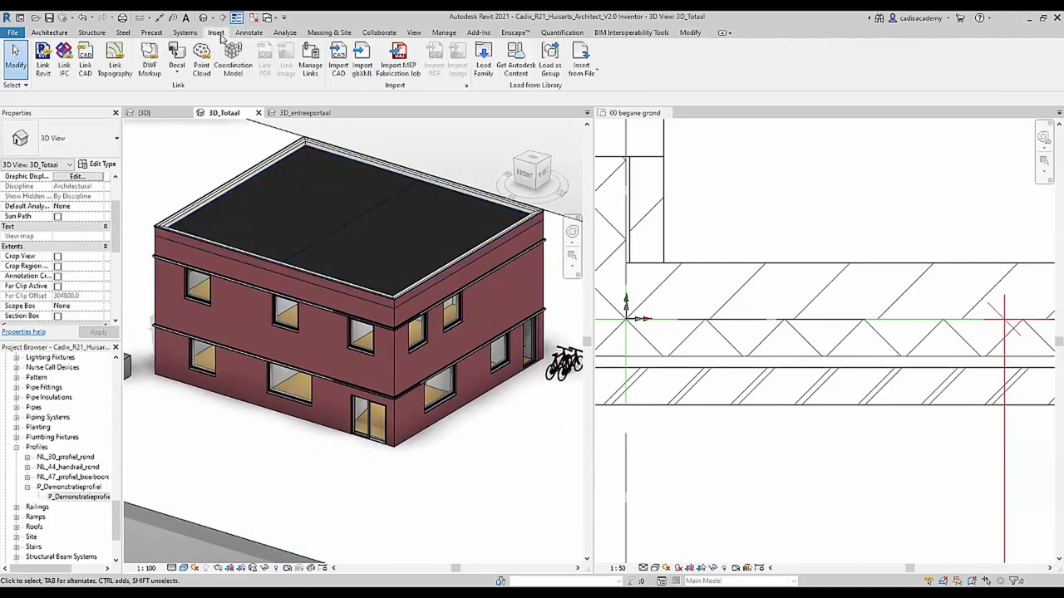
Load Sierlijst.rfa from the Huisarts 2021 folder, overwriting the existing family version
click(483, 76)
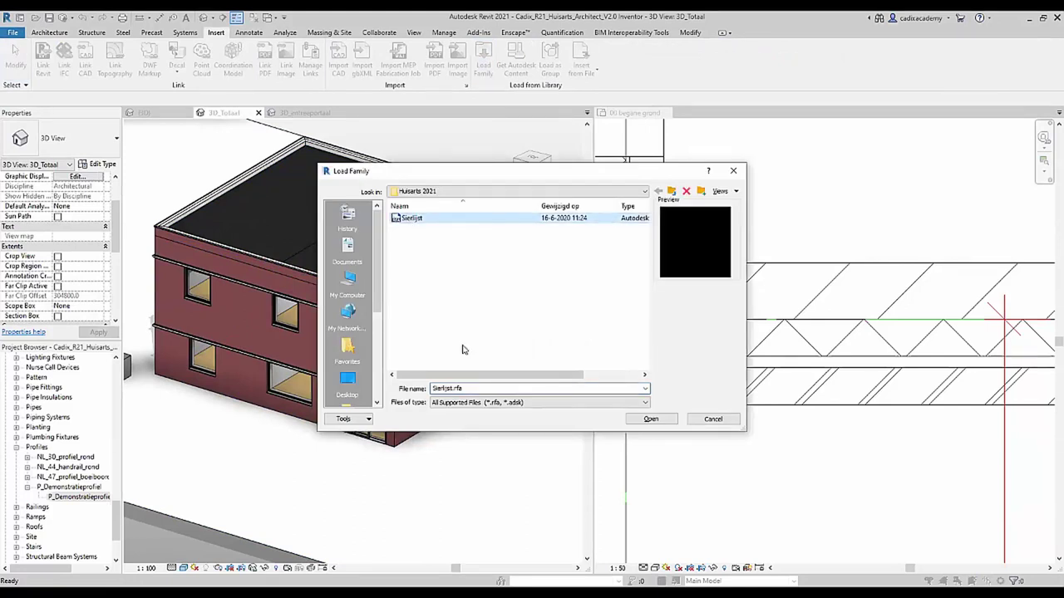
click(413, 221)
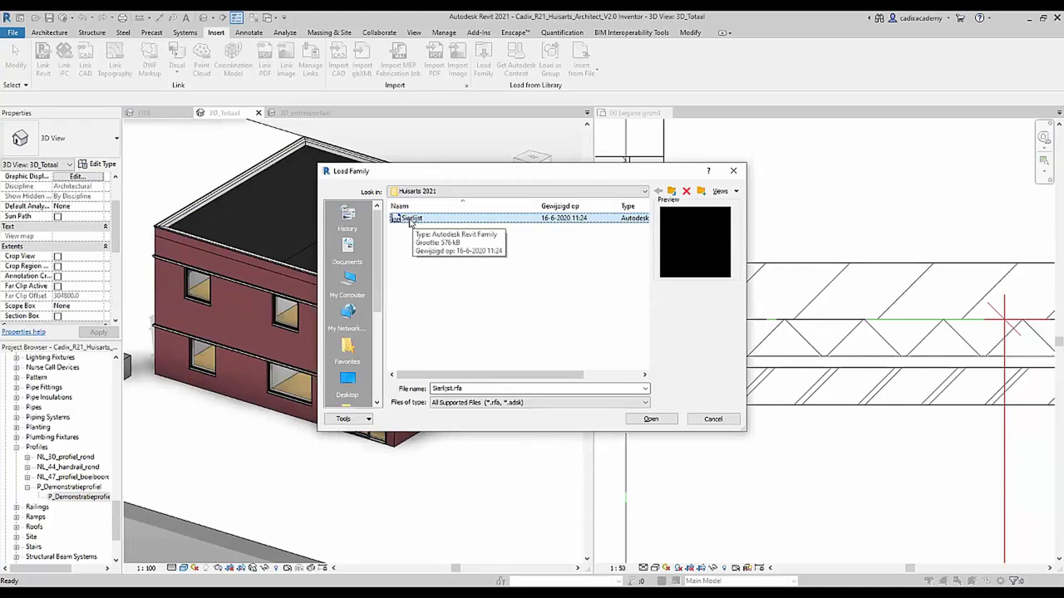
click(649, 420)
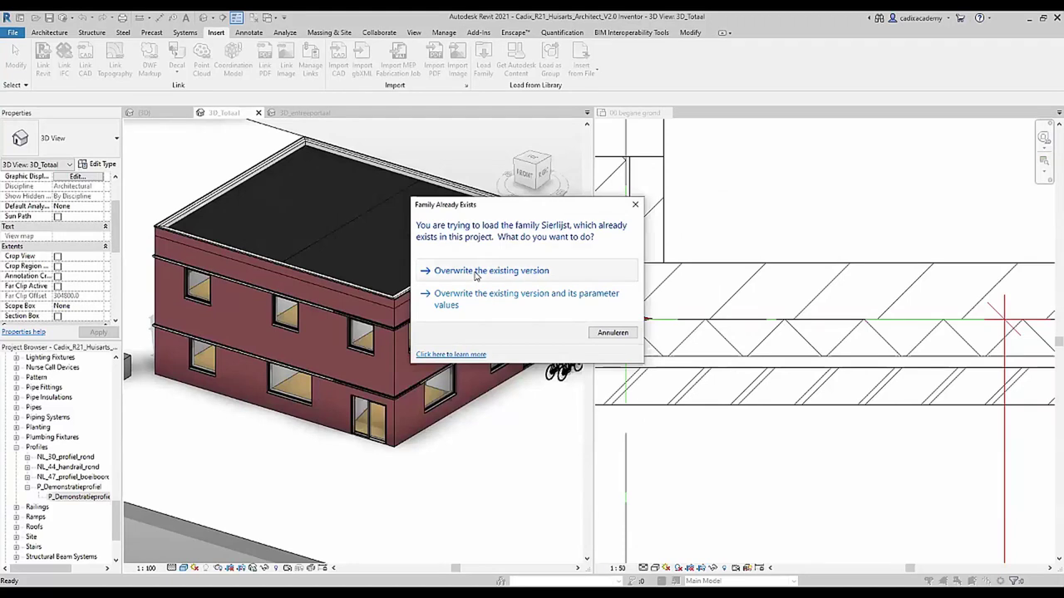
click(475, 275)
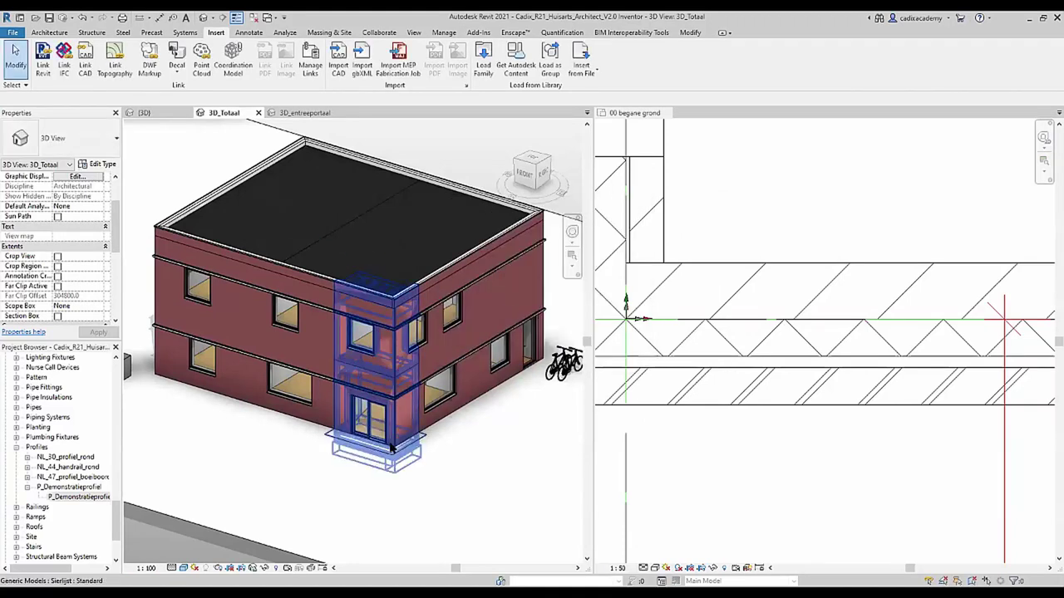
Select and inspect the reloaded Sierlijst model at the building and tower corners
click(382, 376)
click(383, 371)
scroll(365, 332, up, 2)
scroll(339, 287, up, 4)
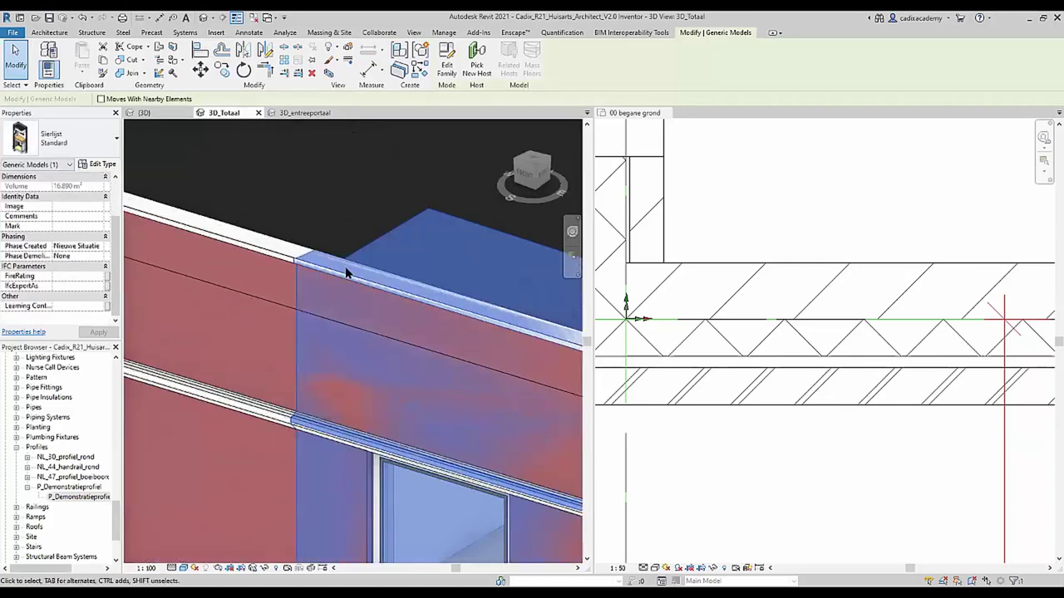
scroll(339, 288, down, 2)
scroll(326, 279, down, 4)
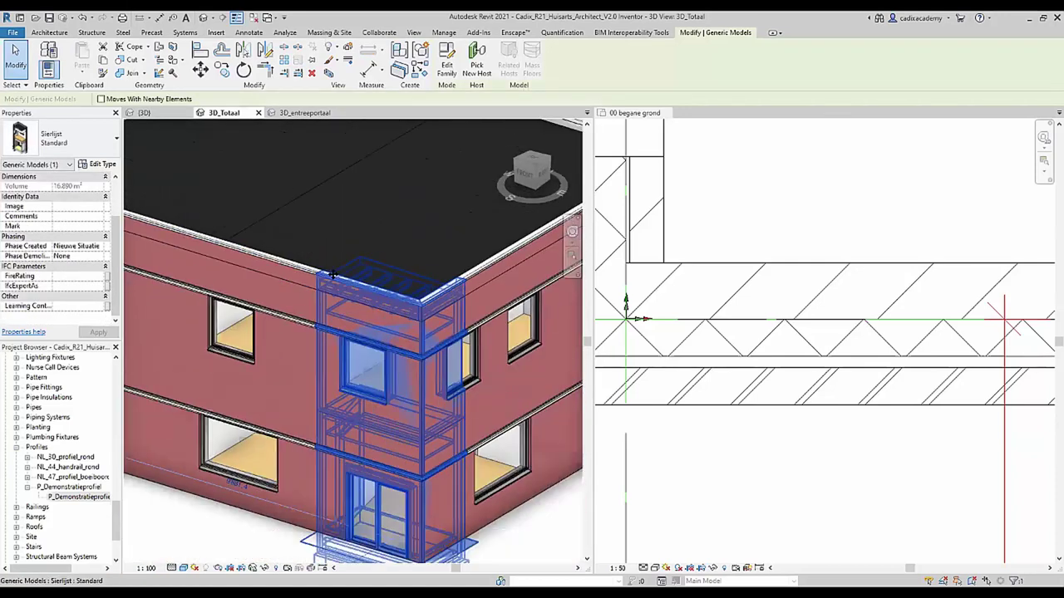
shift+middle_drag(430, 374, 397, 361)
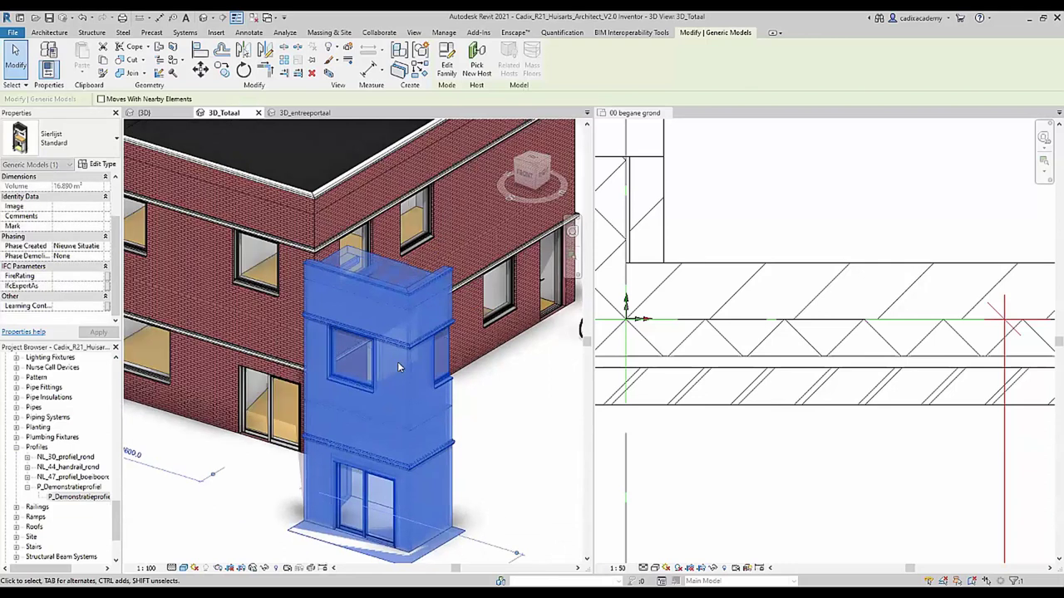
click(476, 405)
scroll(444, 465, up, 3)
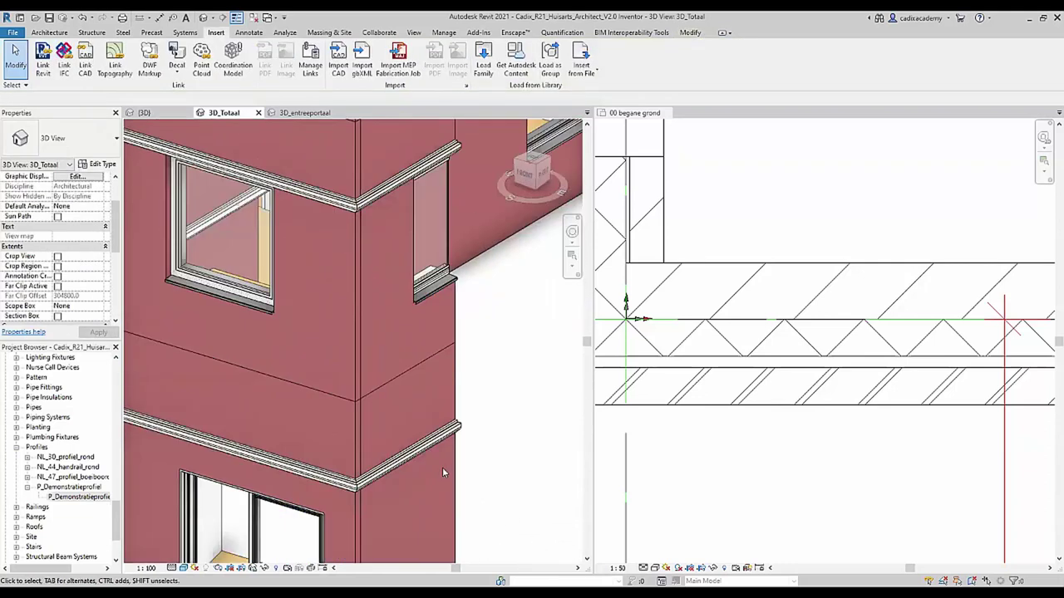
click(399, 428)
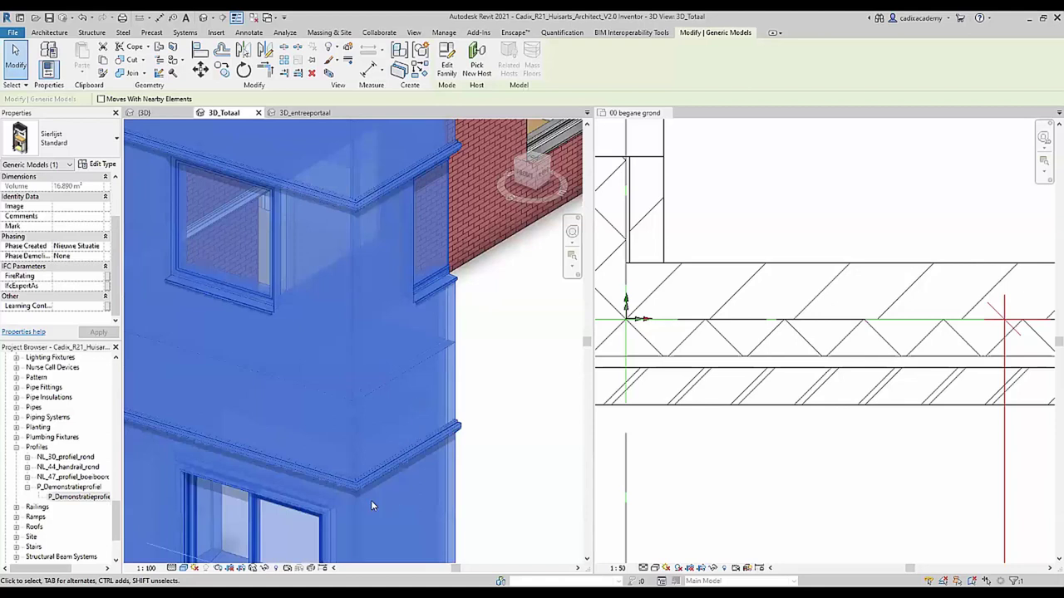
key(Escape)
mouse_move(412, 349)
middle_down()
mouse_move(449, 415)
mouse_move(406, 372)
middle_up()
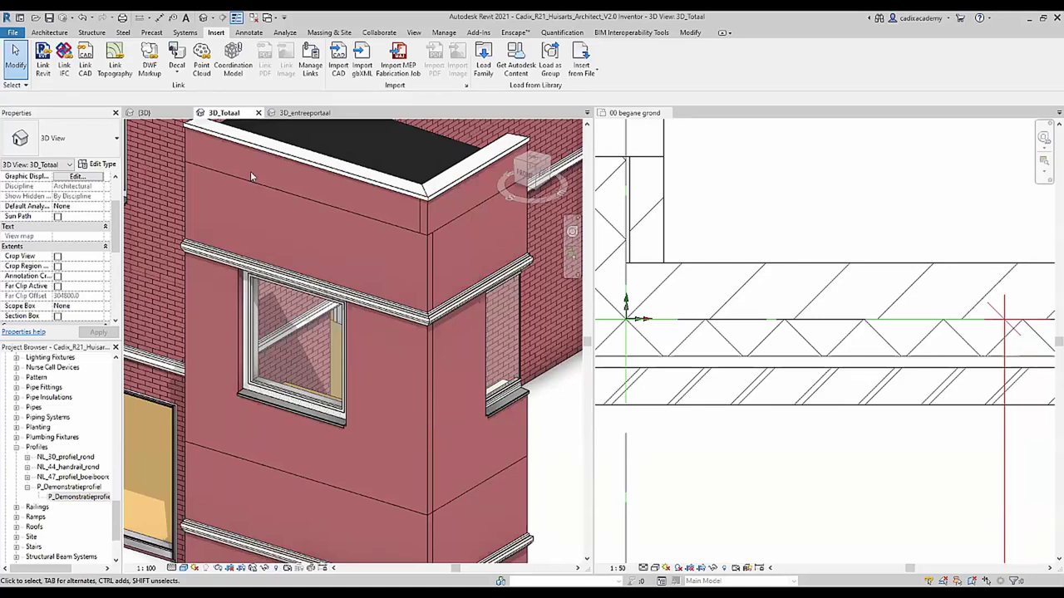
Check 3D_entreeportaal zoomed to fit, then select Sierlijst : Standard at the portal in 3D_Totaal
click(299, 114)
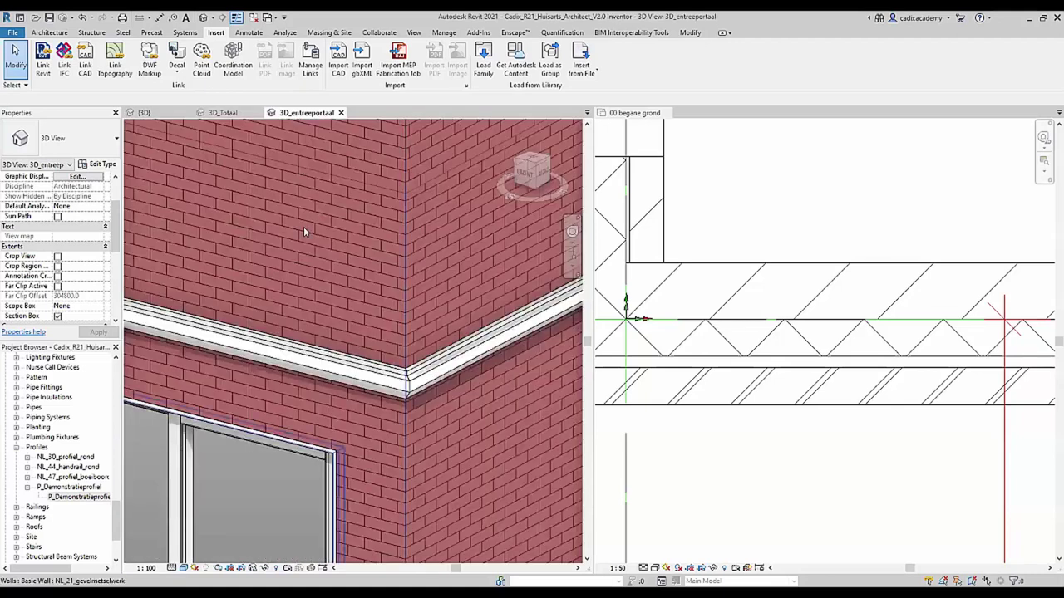
key(z)
key(f)
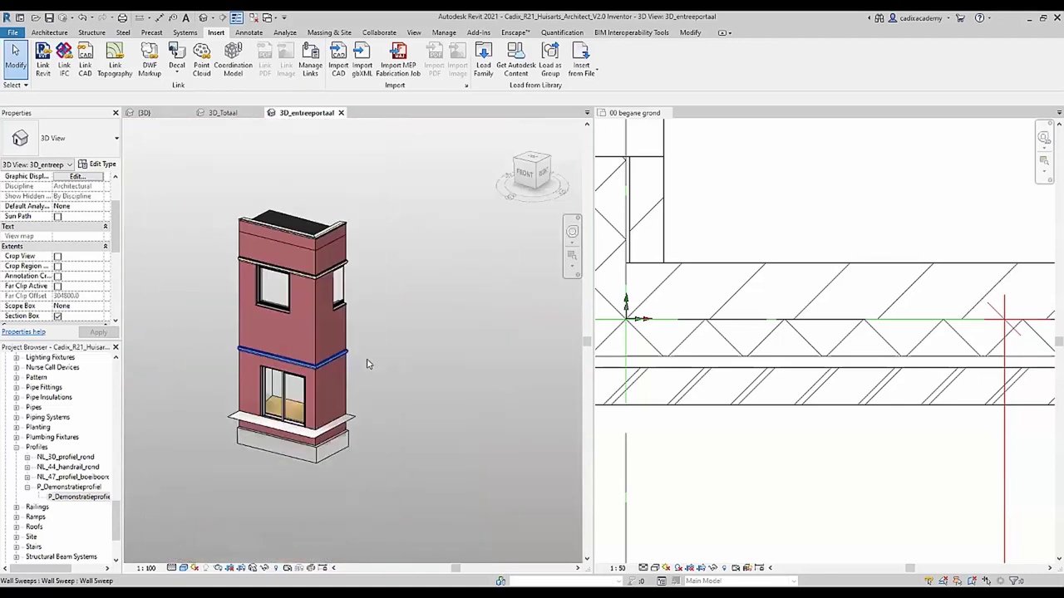
click(221, 113)
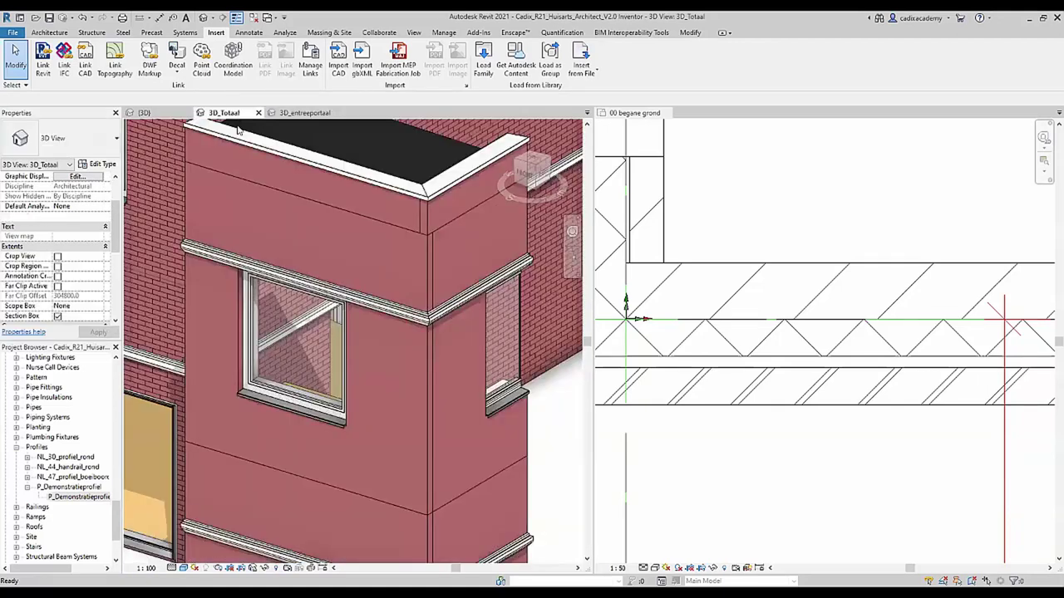
click(415, 318)
click(416, 317)
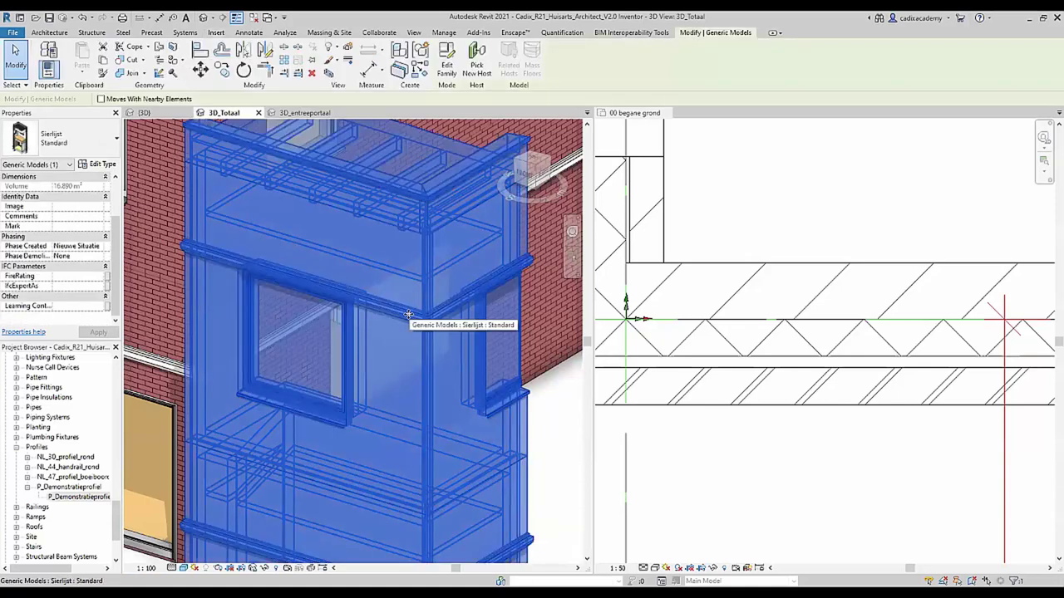
scroll(408, 315, down, 2)
scroll(420, 329, down, 3)
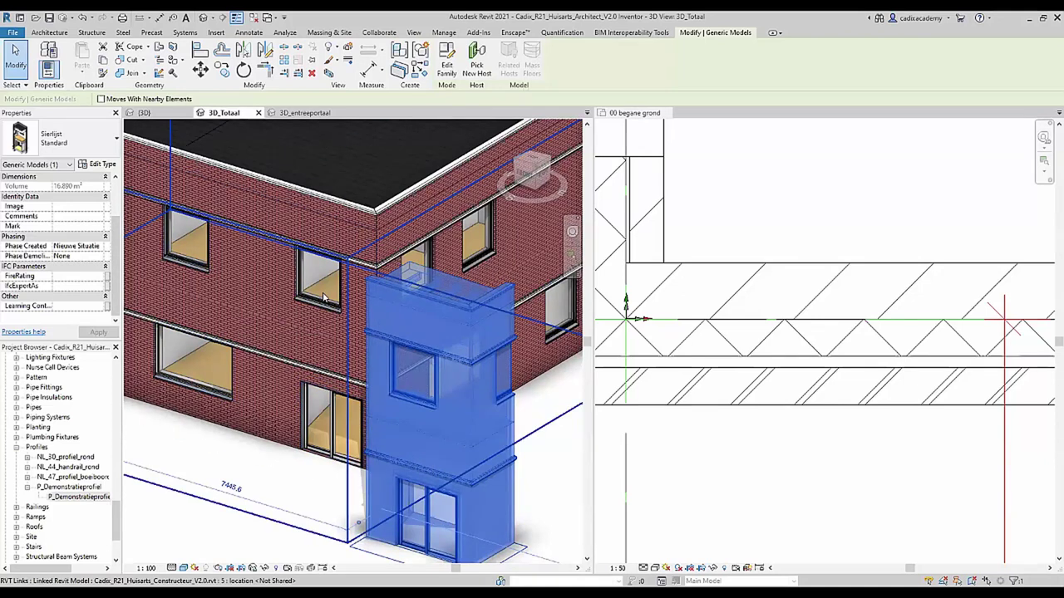
Change the selected generic model's type to Referentie gebouw : Standard and deselect it
click(67, 143)
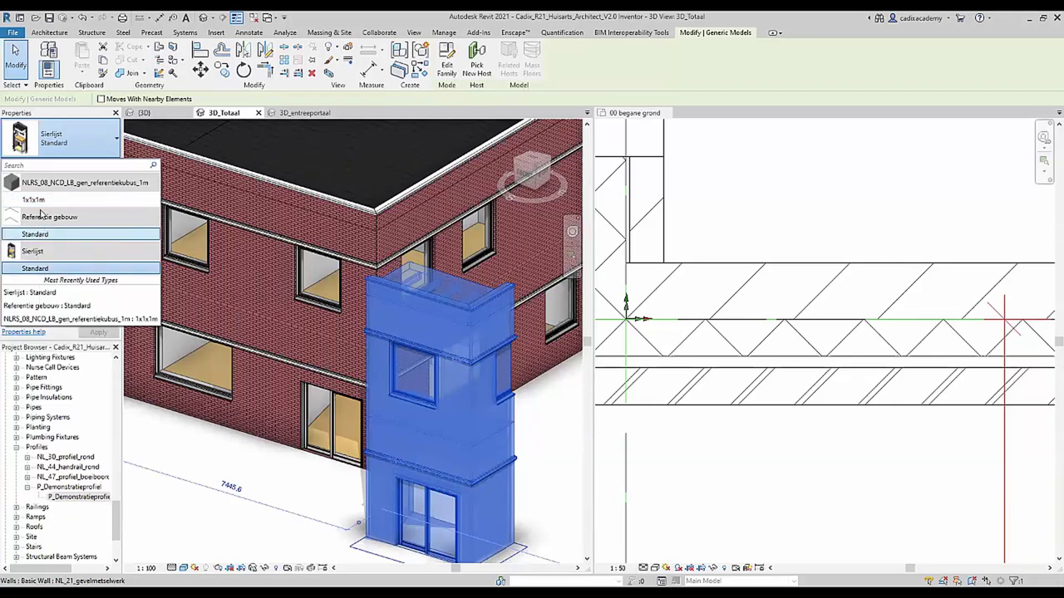
click(37, 234)
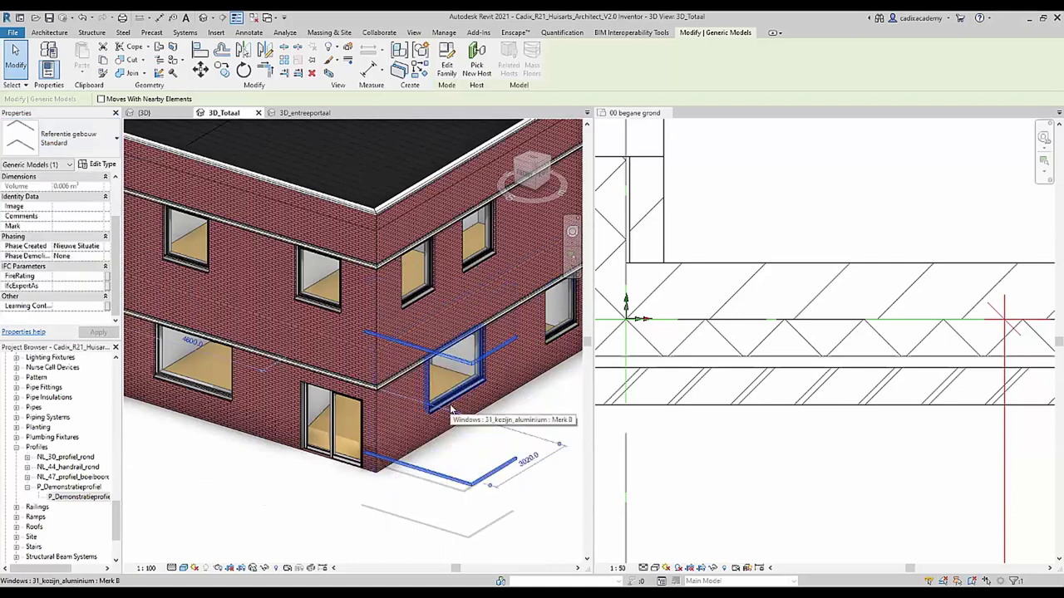
key(Escape)
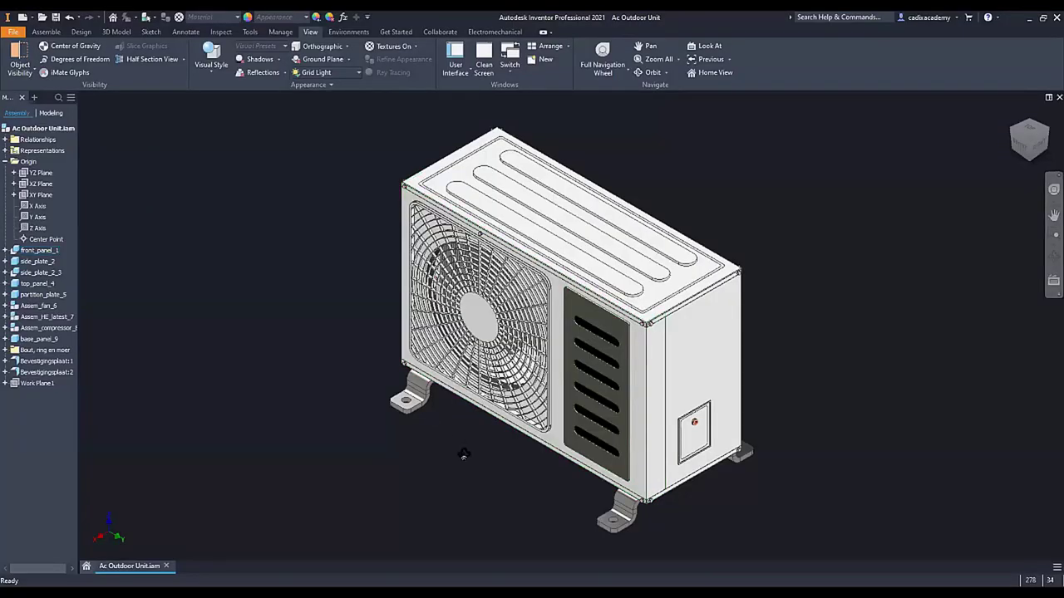
shift+middle_drag(464, 455, 560, 432)
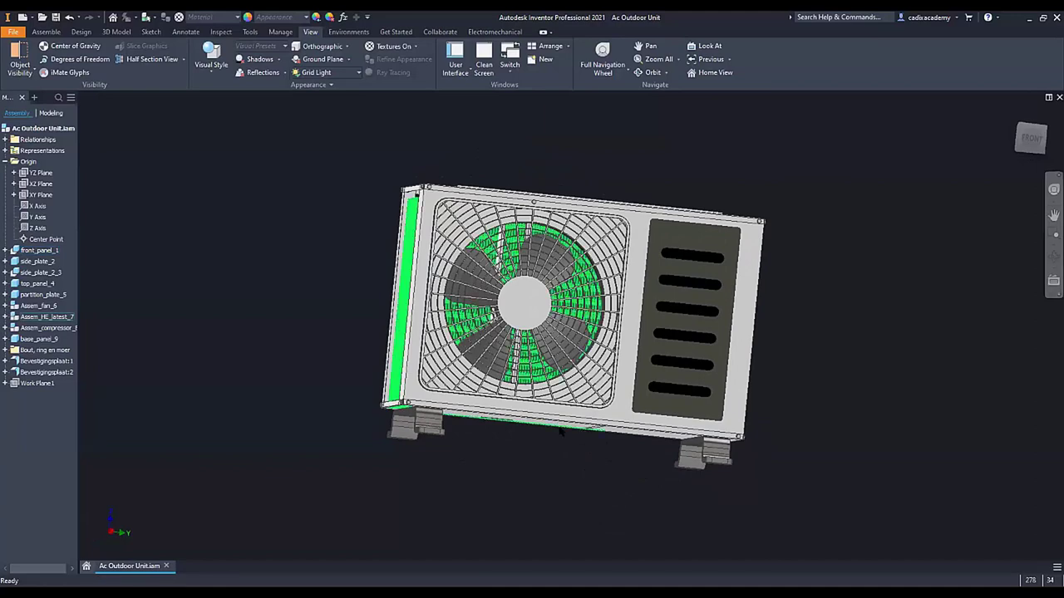
mouse_move(759, 400)
shift+middle_down()
mouse_move(540, 403)
mouse_move(625, 333)
shift+middle_up()
scroll(625, 333, up, 5)
scroll(692, 363, up, 3)
scroll(693, 364, down, 6)
shift+middle_drag(784, 364, 610, 307)
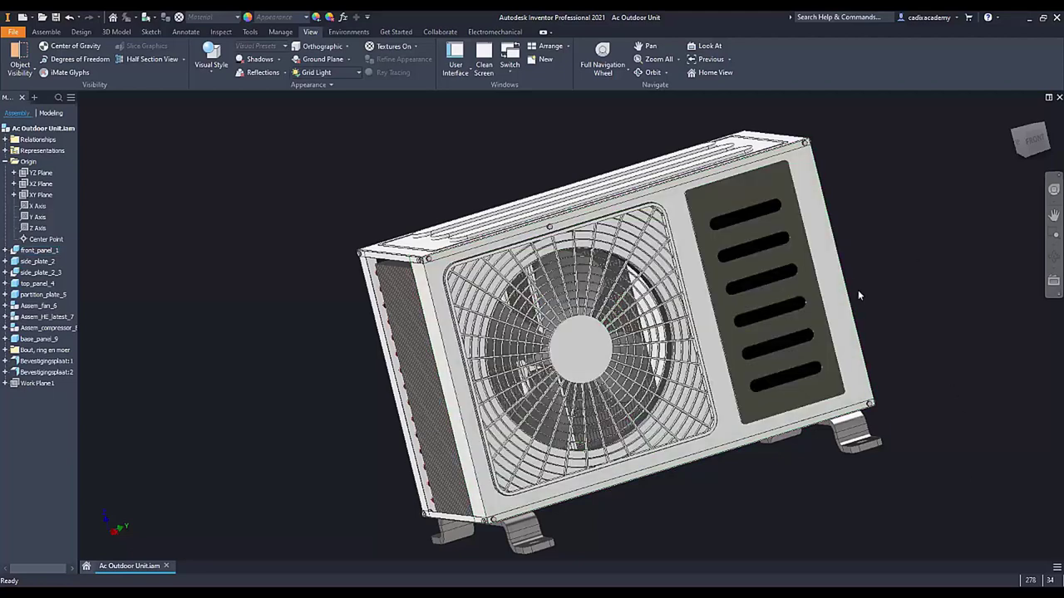
shift+middle_drag(858, 297, 768, 311)
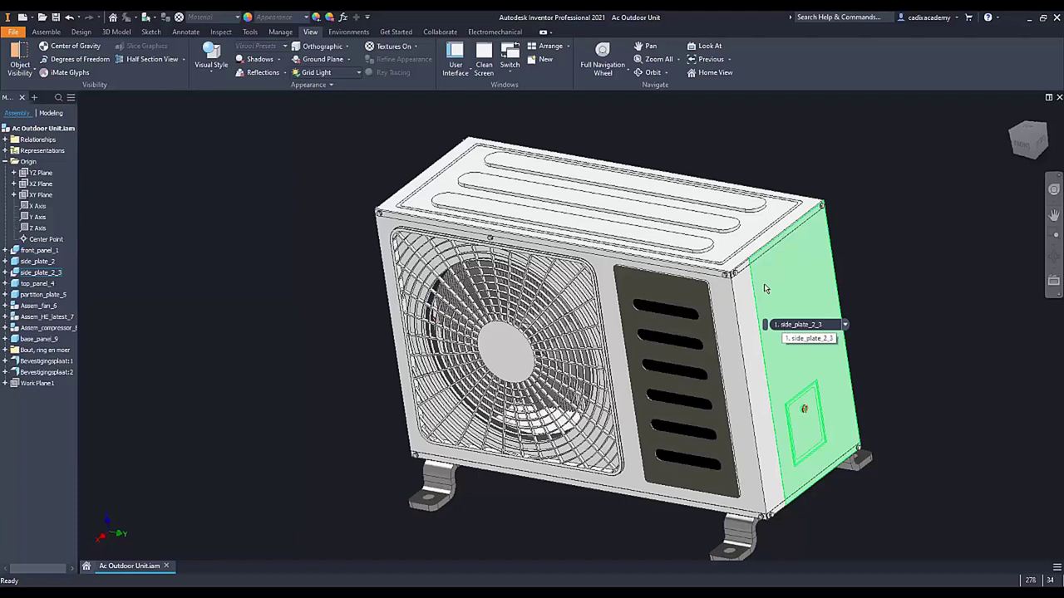
Start a Shrinkwrap from the Assemble tab and exclude all of the AC unit's parts
click(46, 32)
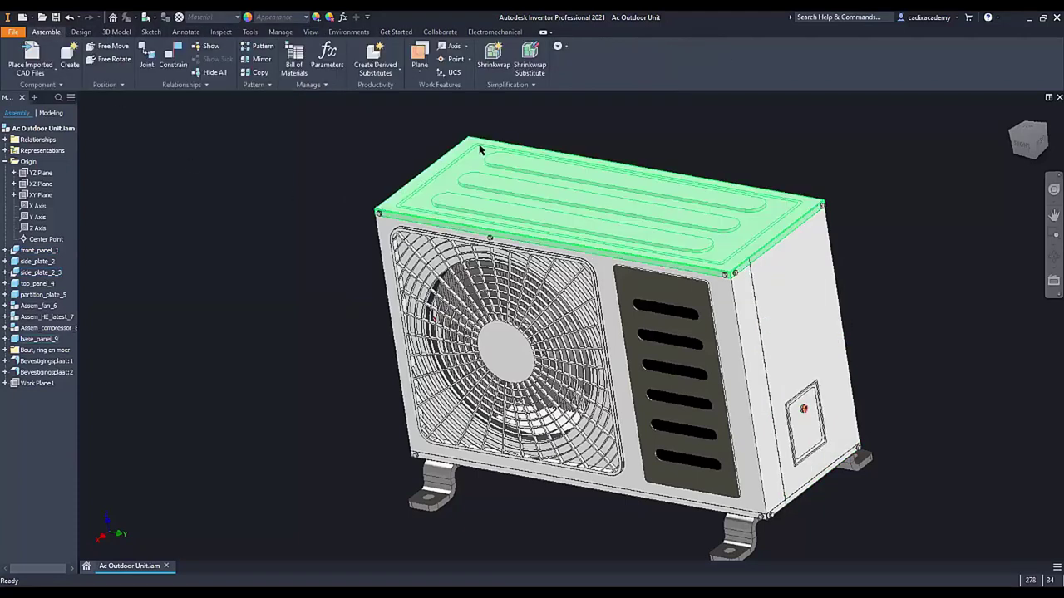
click(530, 54)
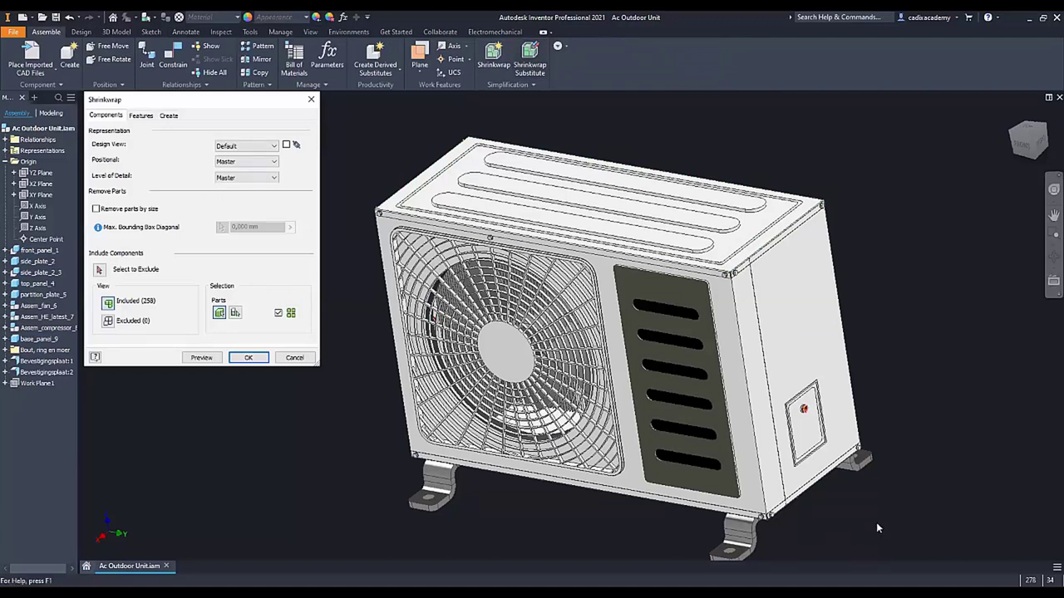
scroll(876, 521, down, 4)
click(100, 271)
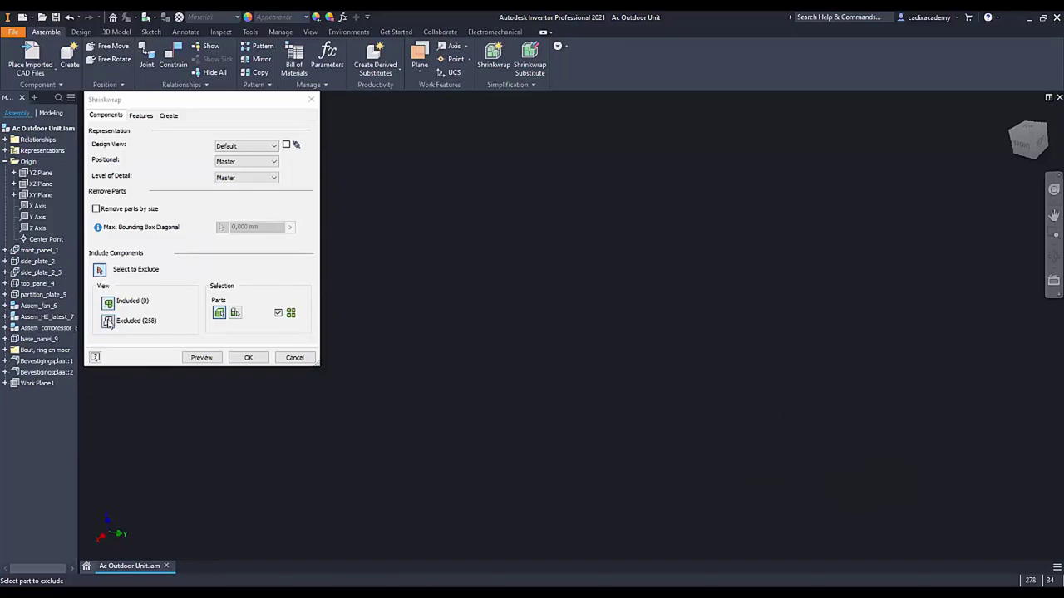
scroll(848, 457, up, 5)
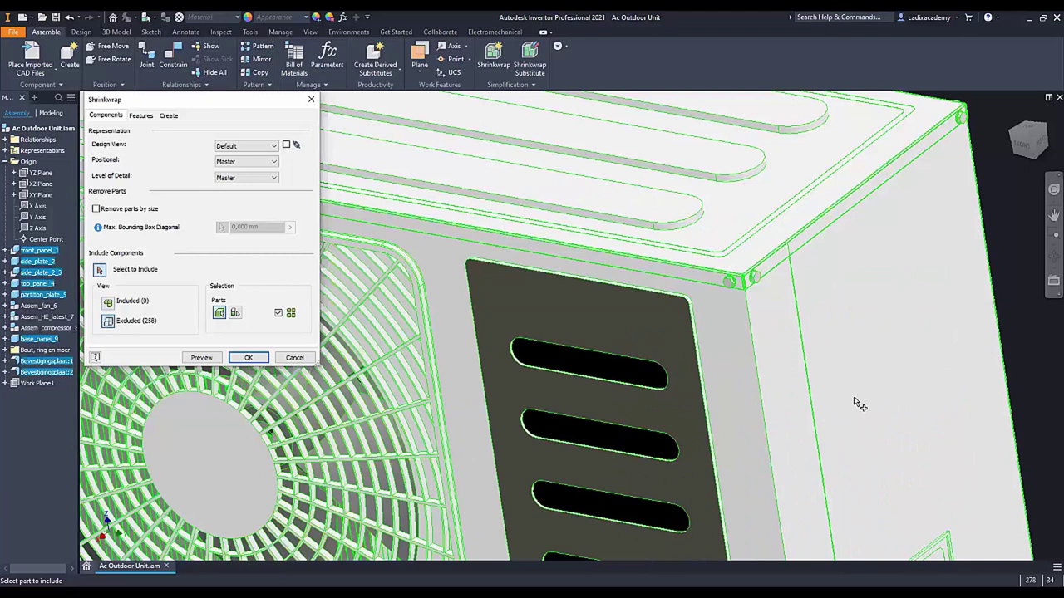
scroll(856, 399, down, 3)
scroll(868, 382, down, 2)
Include the side, casing and top panels plus the base plate in the shrinkwrap
click(872, 366)
click(872, 365)
click(860, 347)
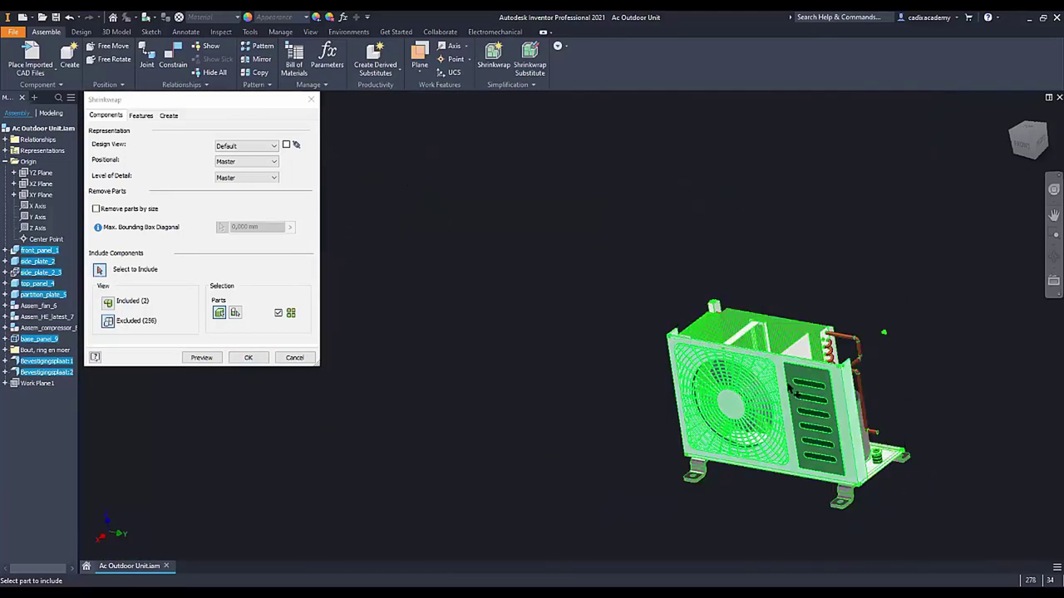
scroll(869, 433, up, 2)
scroll(871, 433, up, 3)
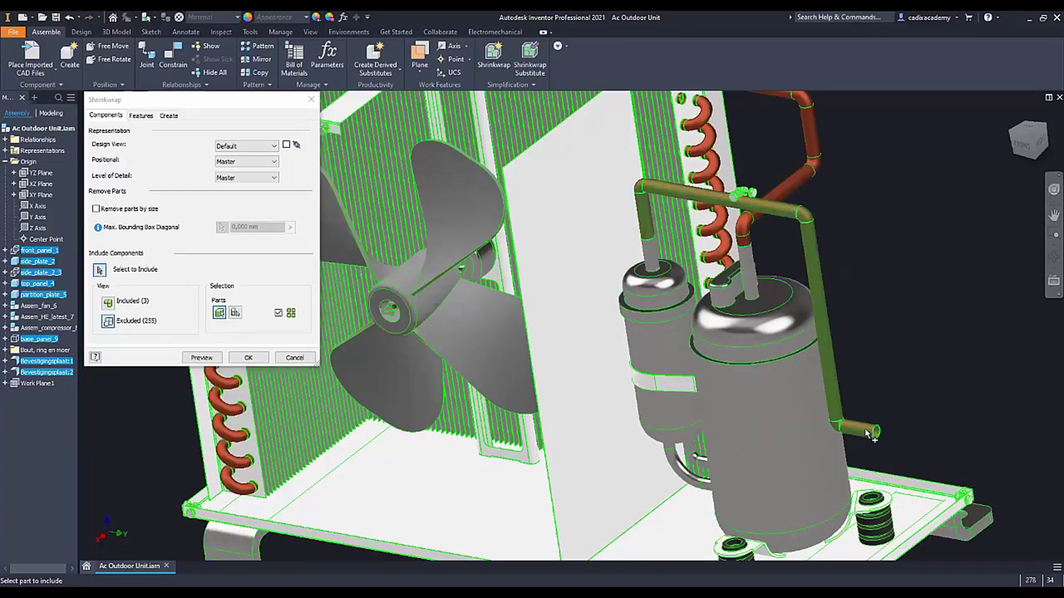
scroll(870, 433, down, 3)
scroll(870, 433, down, 3)
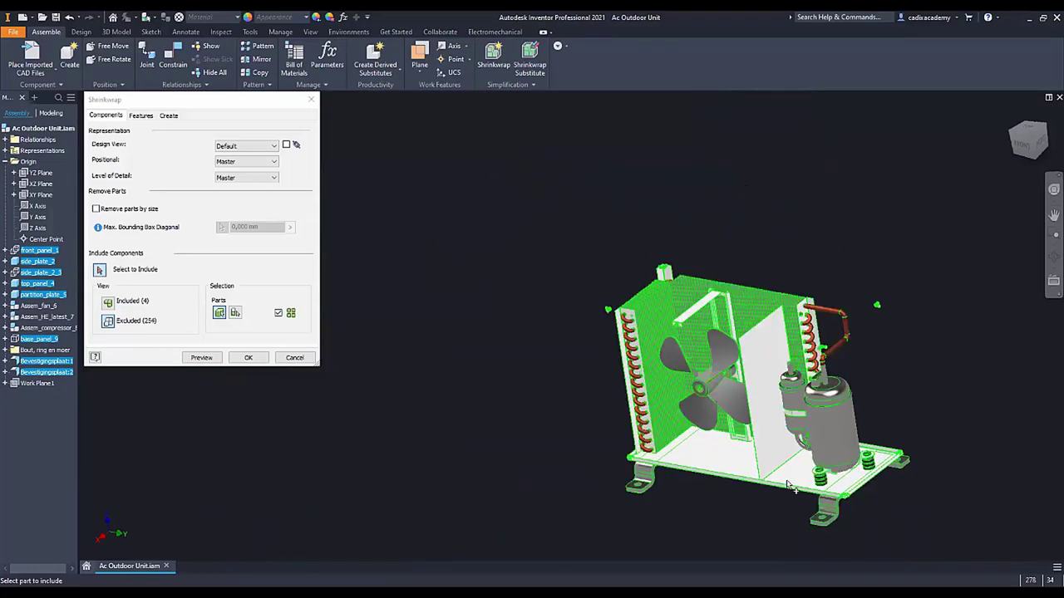
click(796, 490)
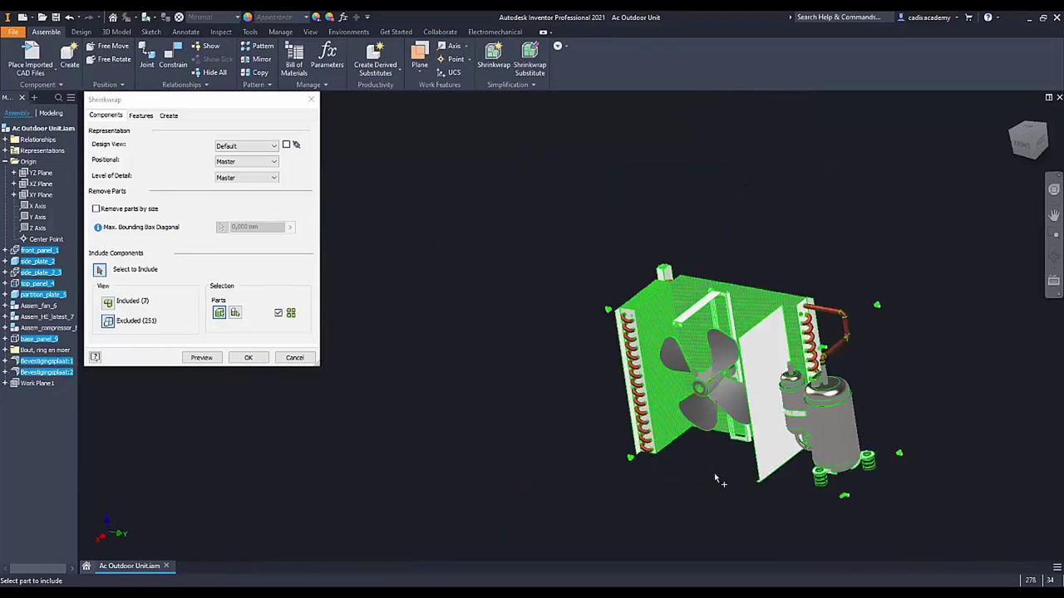
Include one last part from the near side, leaving 8 parts included and 250 excluded
shift+middle_drag(681, 472, 656, 327)
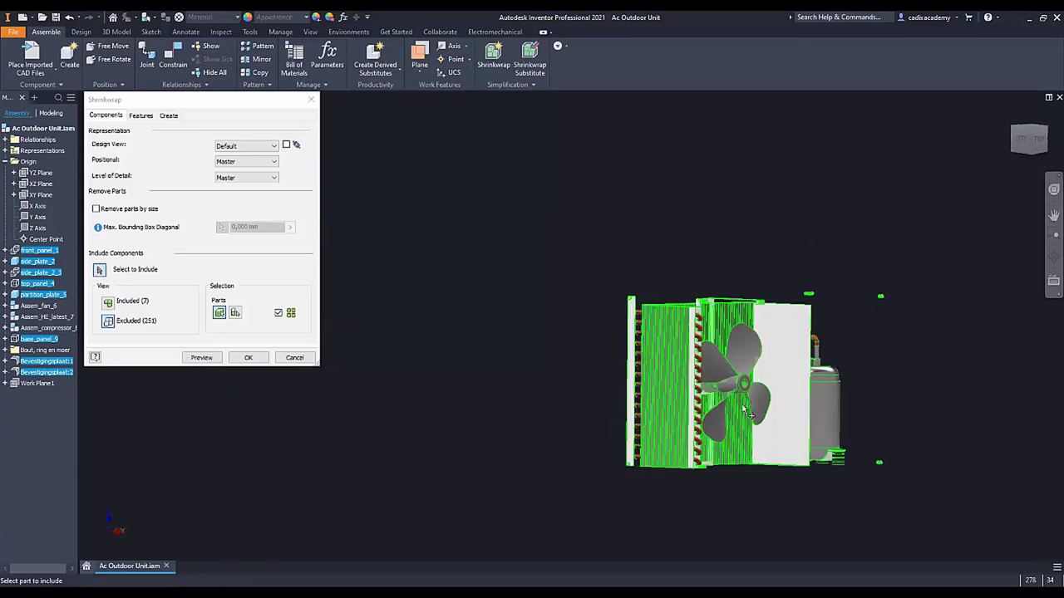
click(654, 324)
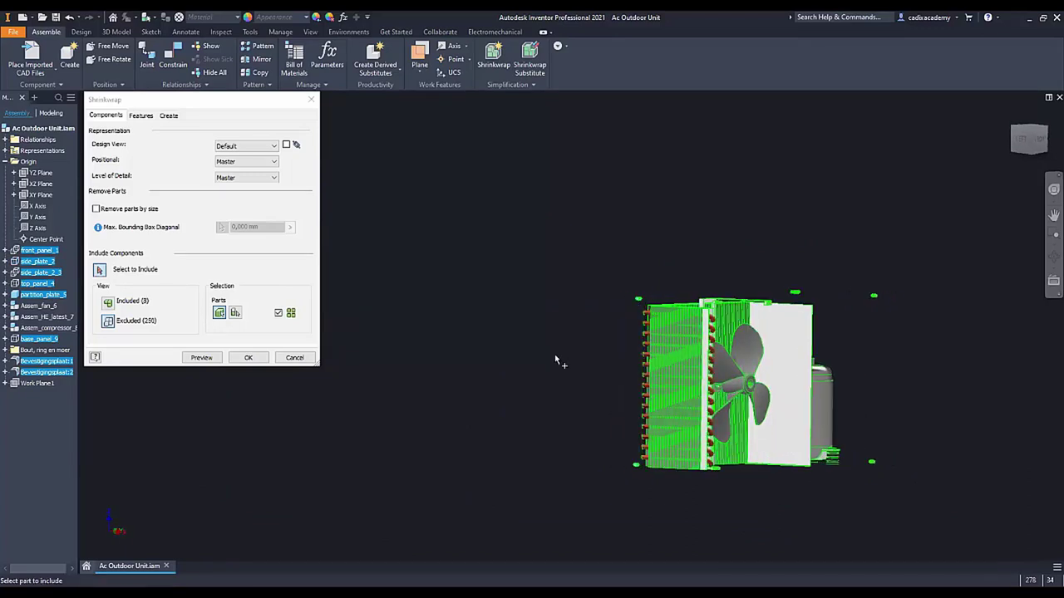
scroll(617, 342, down, 2)
scroll(765, 337, up, 2)
scroll(807, 333, up, 3)
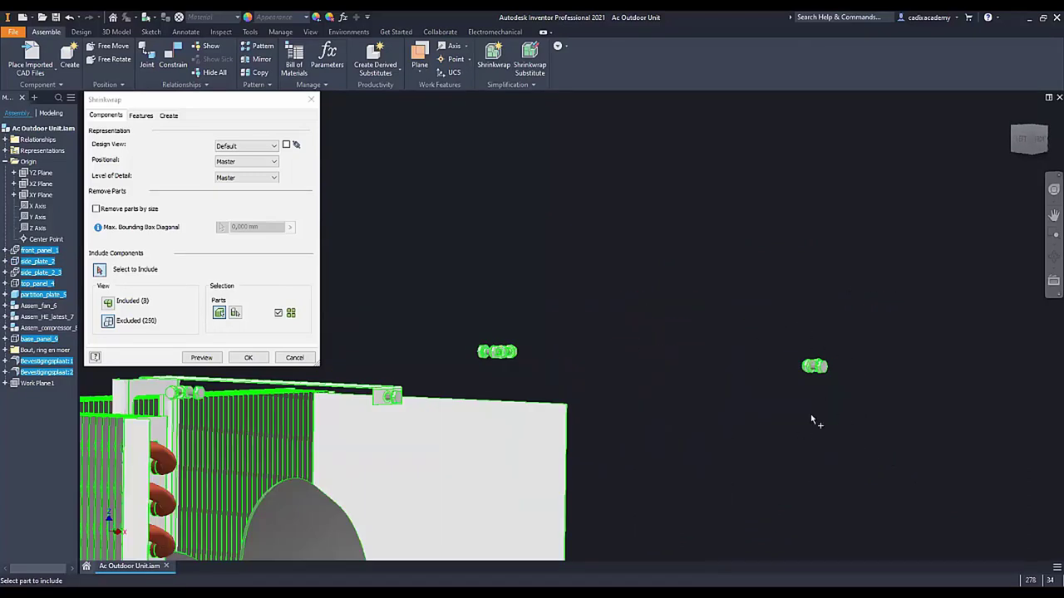
scroll(752, 451, down, 3)
scroll(689, 363, down, 2)
mouse_move(689, 363)
shift+middle_down()
mouse_move(604, 423)
mouse_move(572, 468)
shift+middle_up()
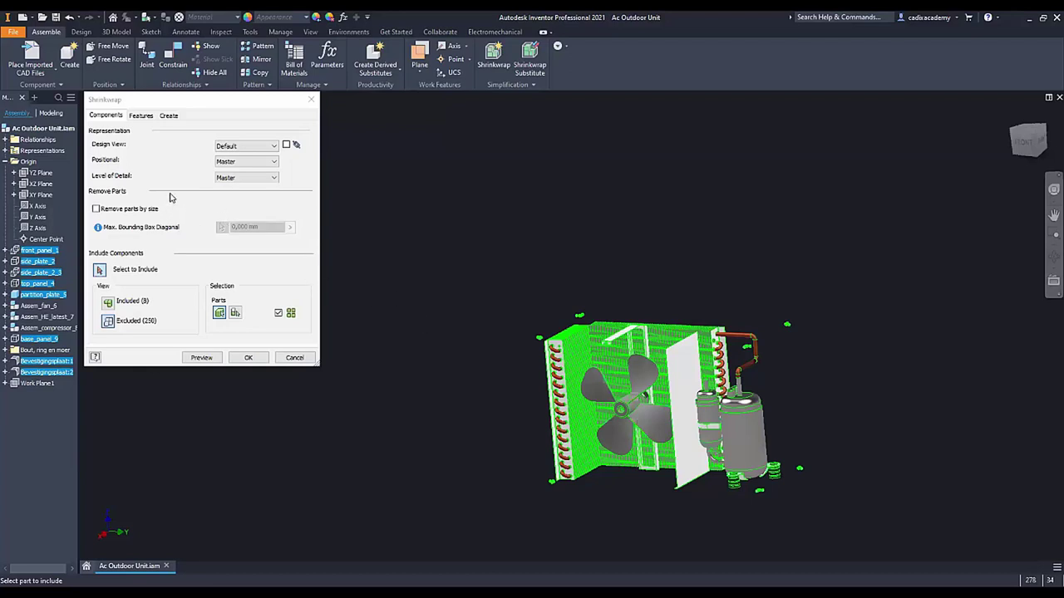
Set the shrinkwrap Features to remove All holes, All fillets and All chamfers
click(141, 116)
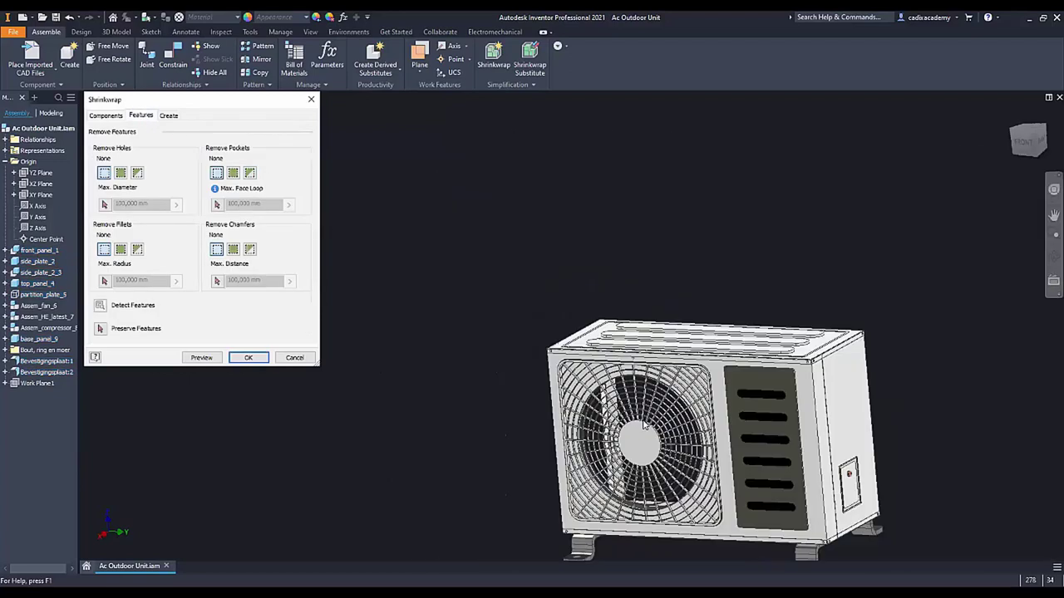
mouse_move(644, 425)
shift+middle_down()
mouse_move(356, 446)
mouse_move(773, 443)
shift+middle_up()
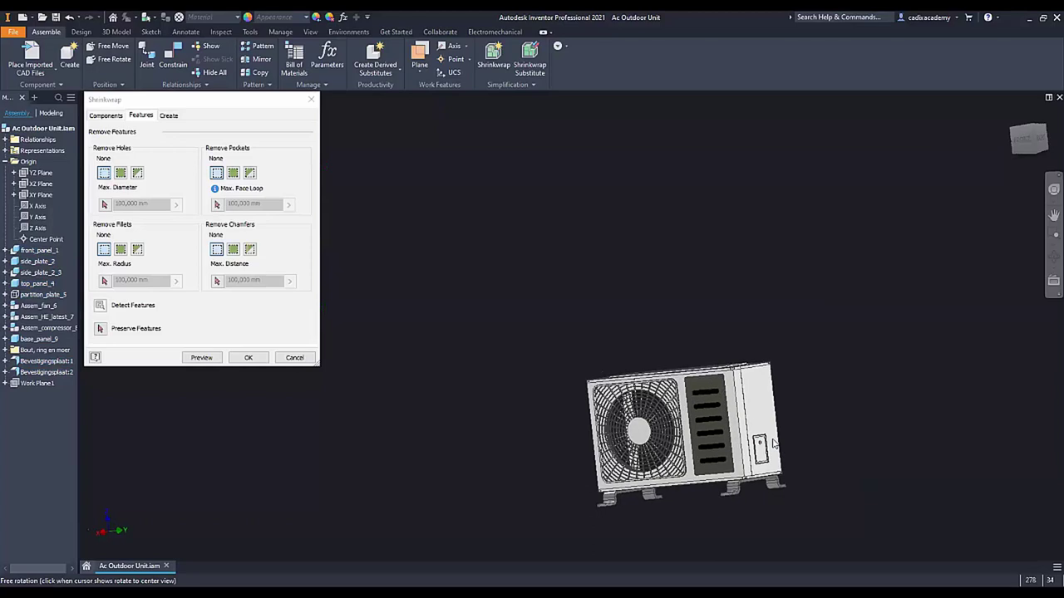
scroll(774, 443, up, 3)
scroll(739, 391, up, 5)
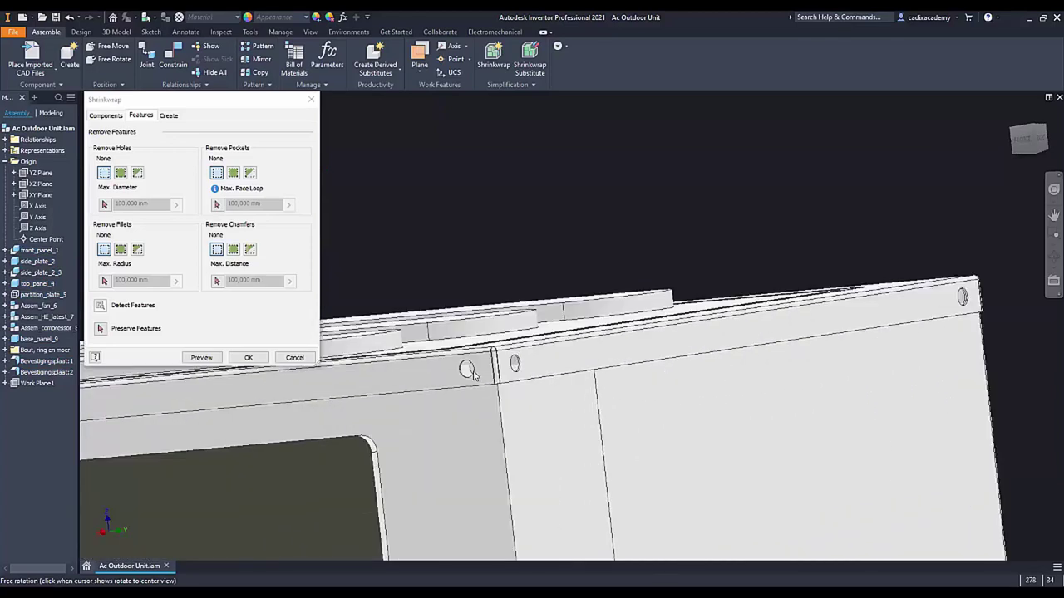
click(121, 174)
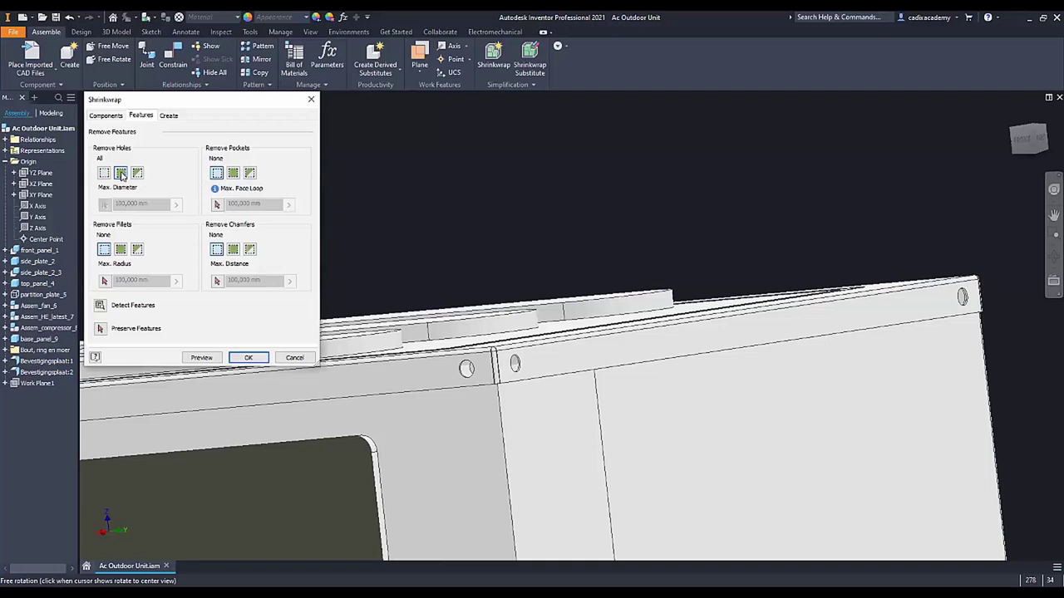
scroll(468, 249, down, 3)
scroll(470, 339, down, 3)
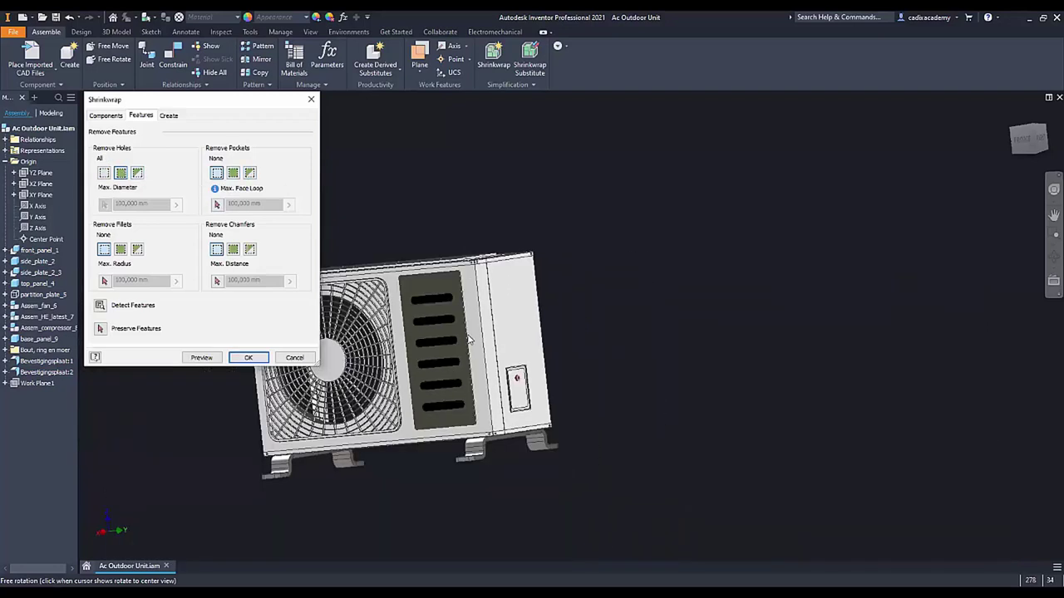
middle_drag(469, 339, 546, 376)
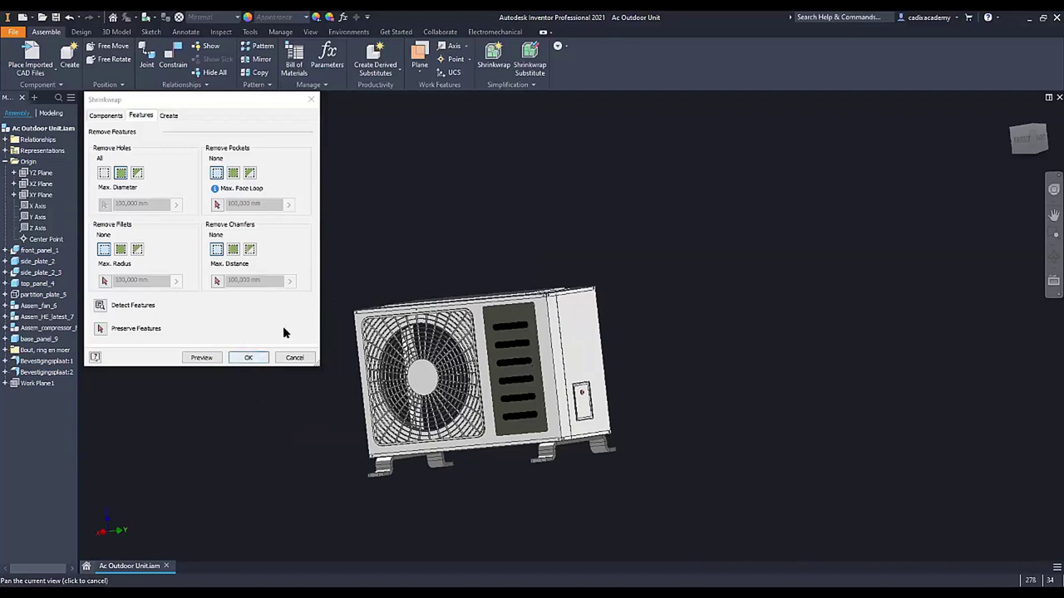
click(120, 249)
click(233, 250)
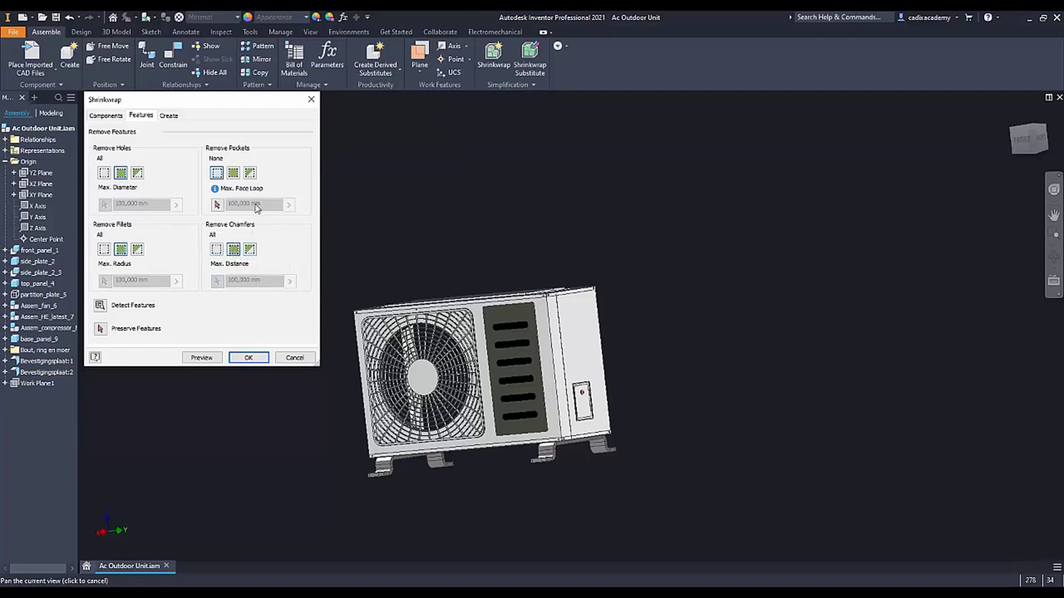
click(170, 116)
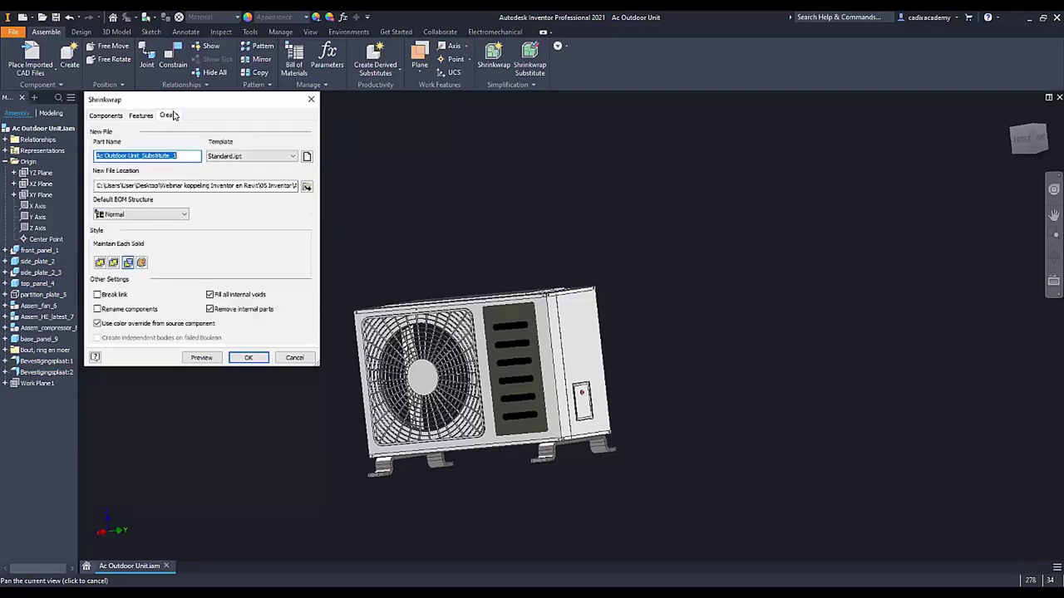
Create substitute part Ac Outdoor Unit_Substitute_1100 using the Single Solid without Seams style
click(168, 155)
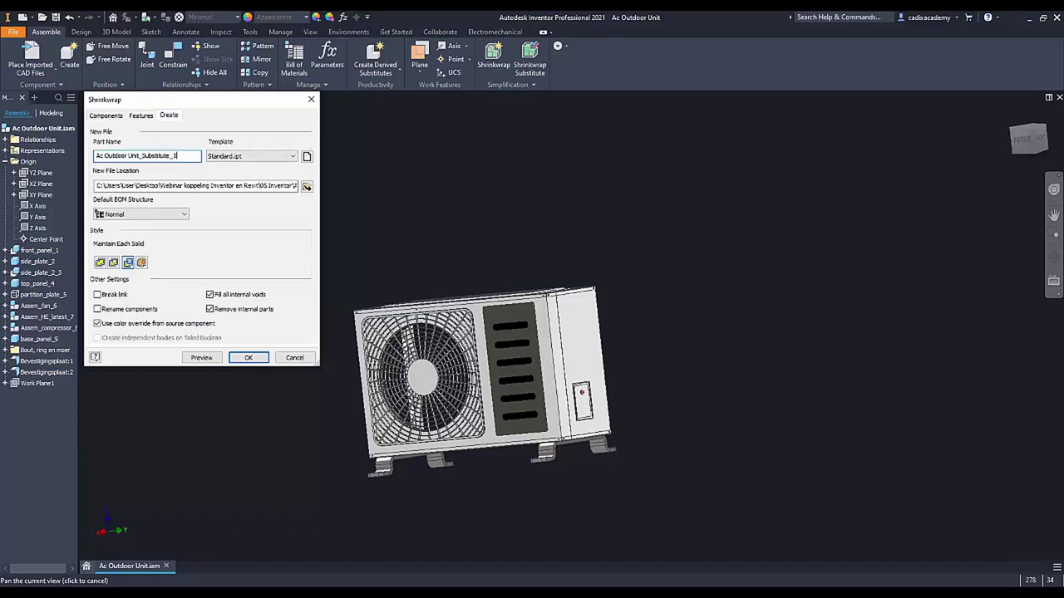
text(100)
click(99, 263)
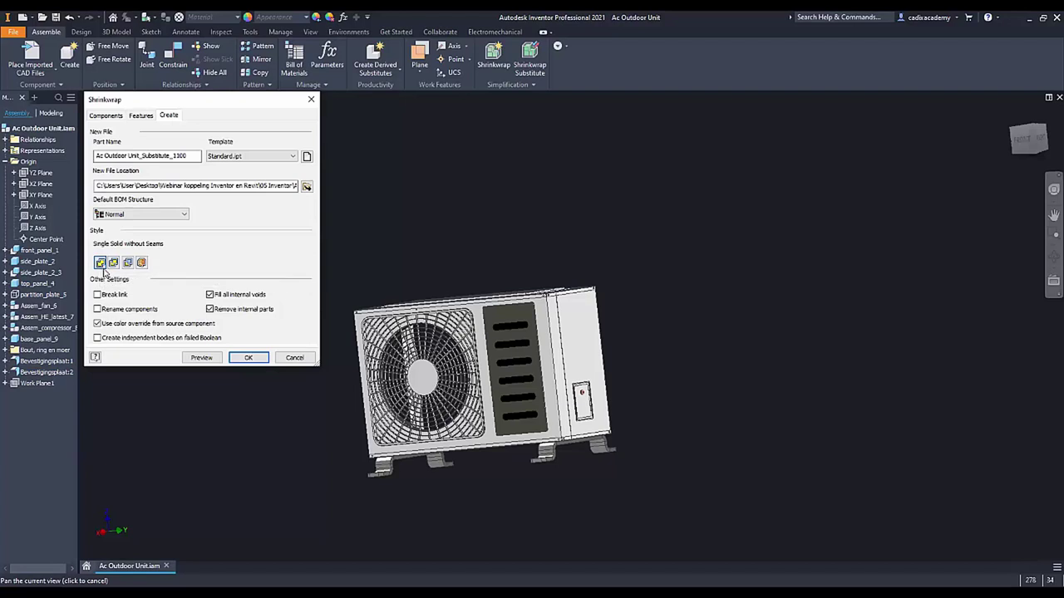
click(249, 358)
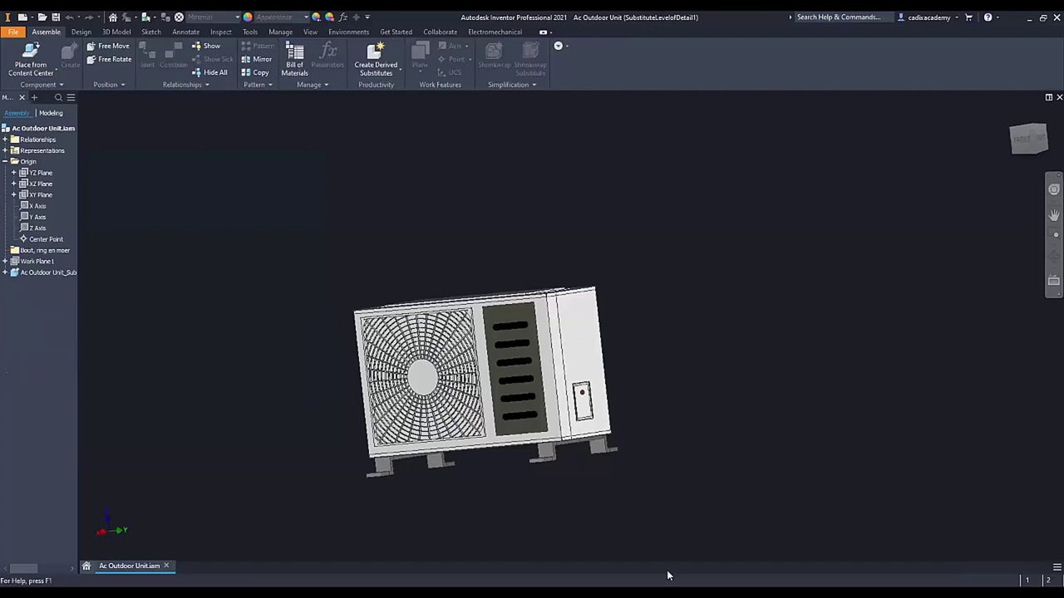
Inspect the substitute unit from several angles, then widen the model browser to show Ac Outdoor Unit_Substitute_1100:1
mouse_move(424, 458)
shift+middle_down()
mouse_move(414, 448)
mouse_move(657, 437)
mouse_move(546, 230)
shift+middle_up()
scroll(546, 230, down, 5)
scroll(545, 230, up, 3)
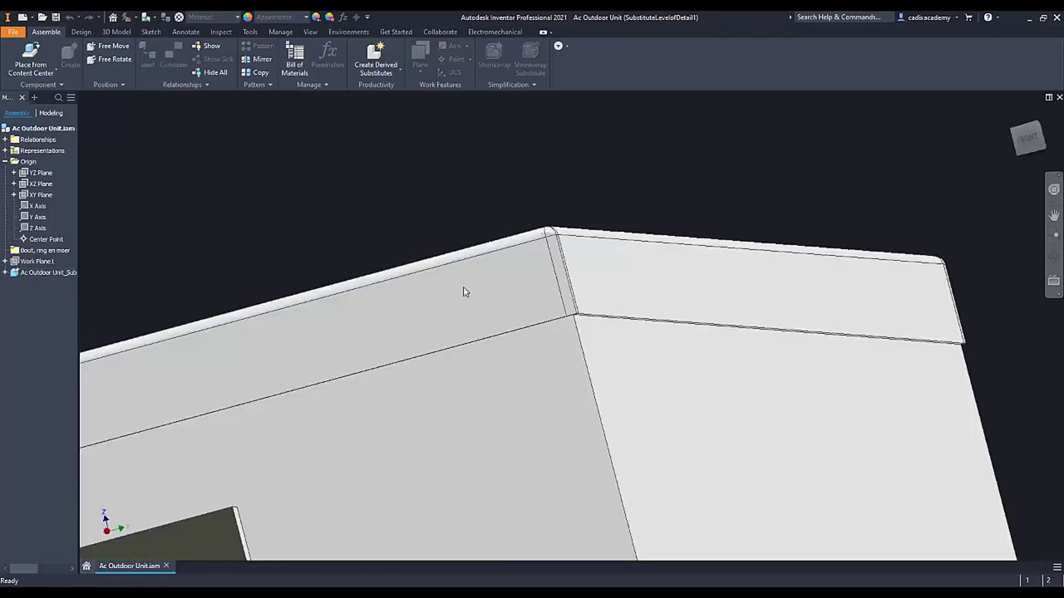
scroll(515, 237, up, 3)
shift+middle_drag(503, 237, 519, 441)
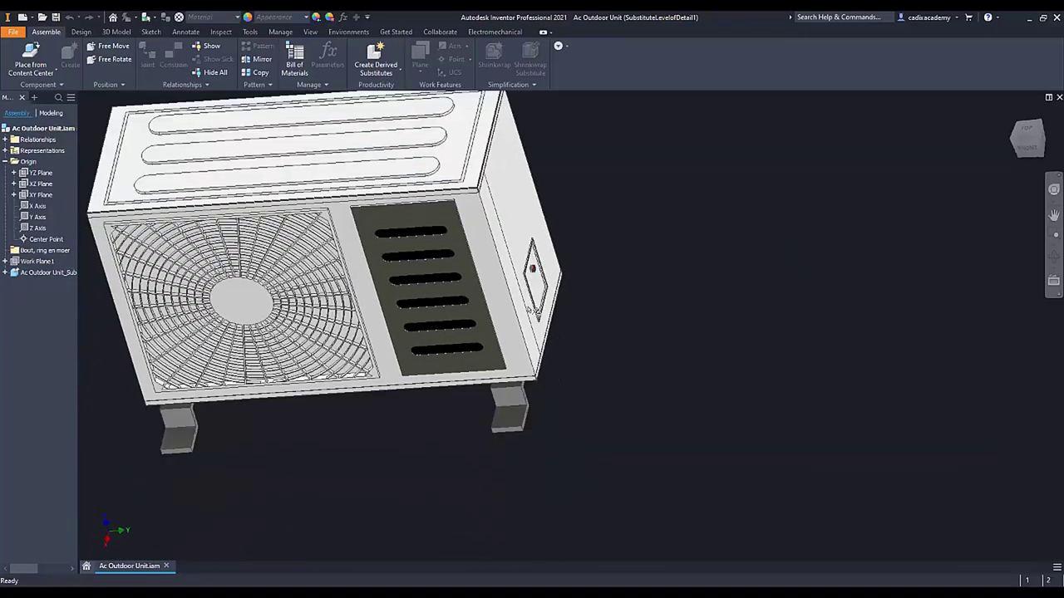
scroll(519, 441, down, 5)
scroll(493, 438, up, 3)
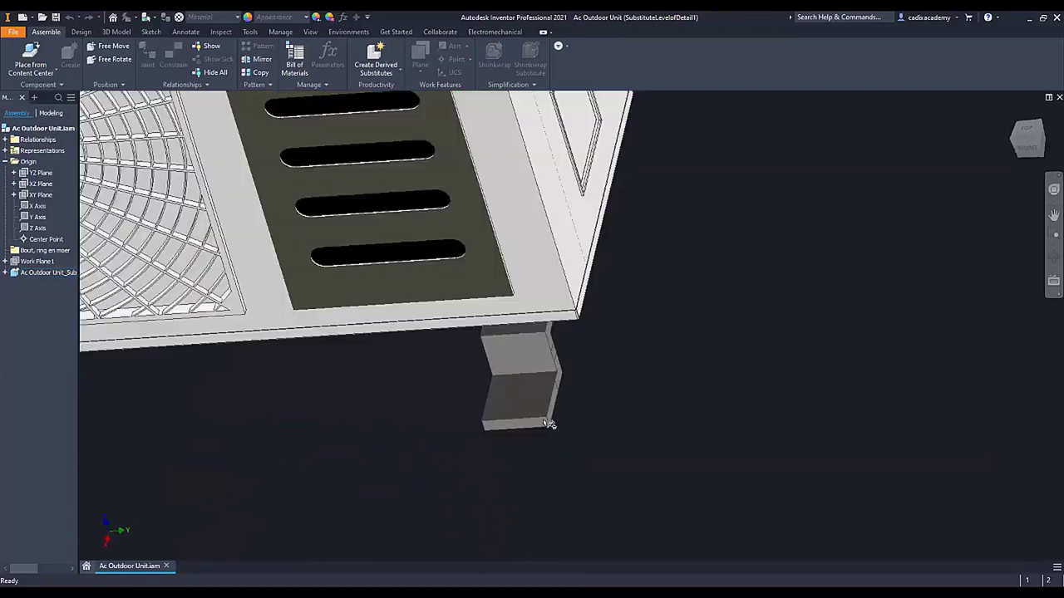
scroll(498, 433, up, 3)
shift+middle_drag(510, 426, 433, 410)
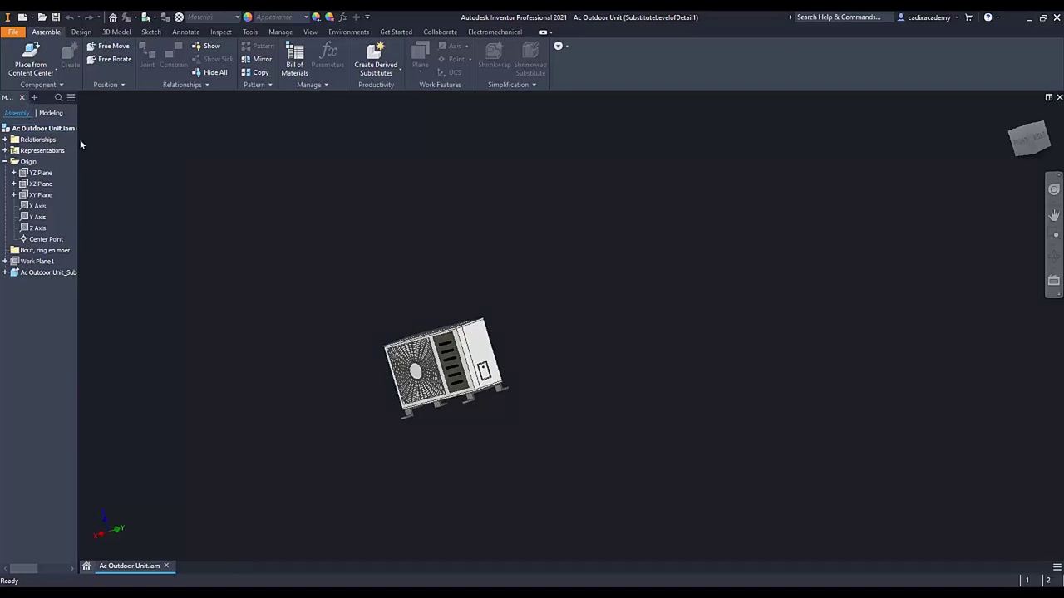
drag(80, 143, 160, 143)
Enter '(INVnto' as the assembly's iProperties Description, review Custom properties, and apply
click(30, 131)
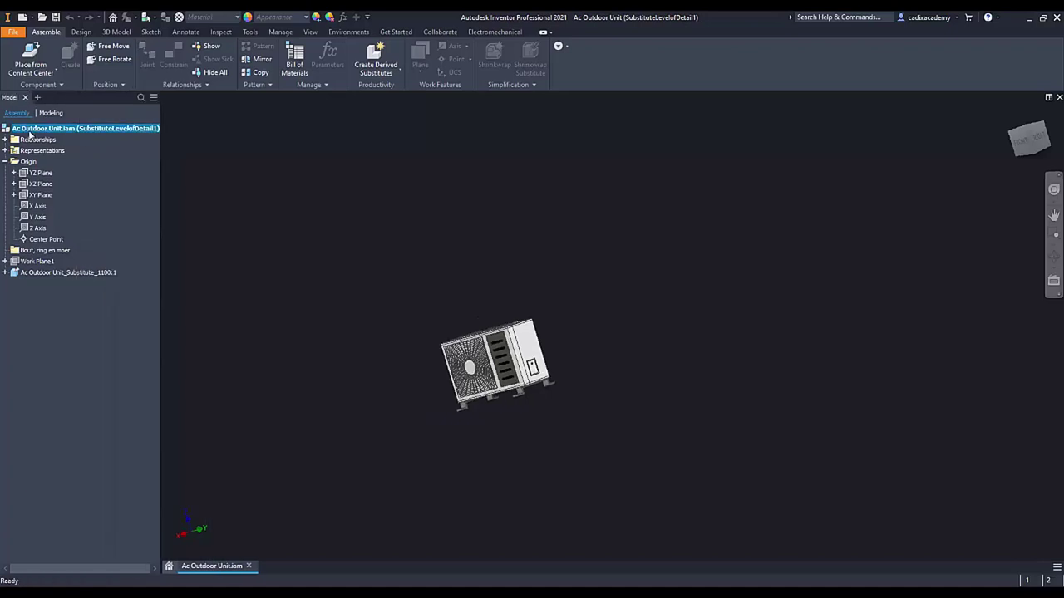
right_click(30, 135)
click(453, 150)
click(481, 150)
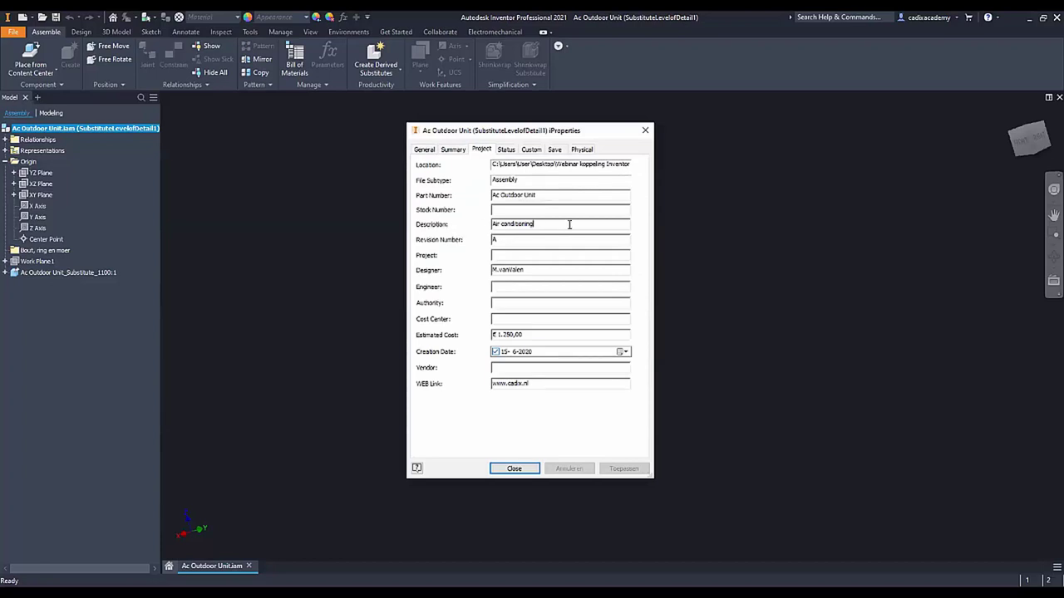
text( (I)
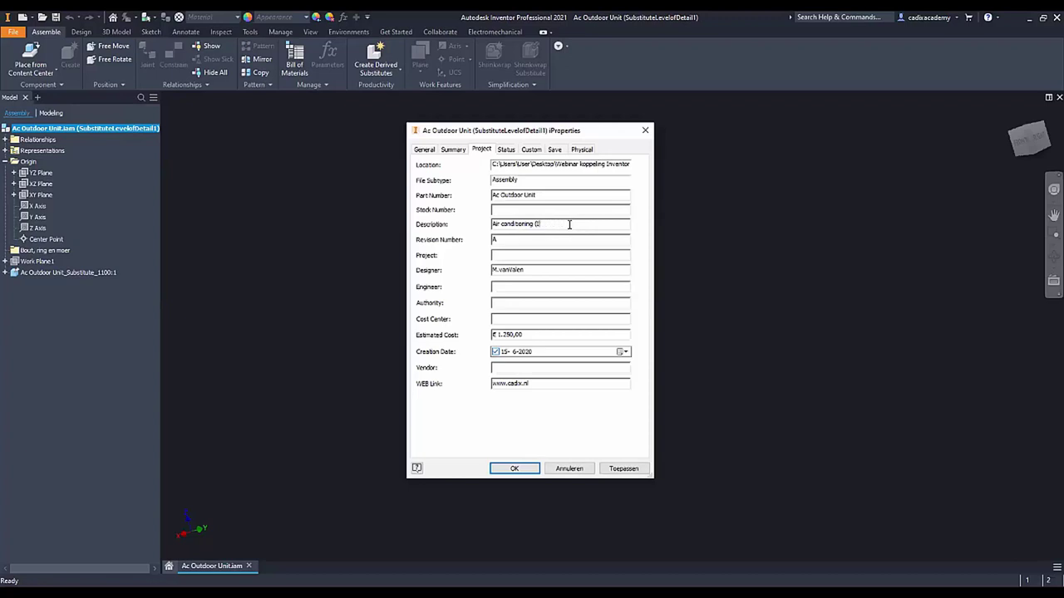
text(NVntor)
click(531, 150)
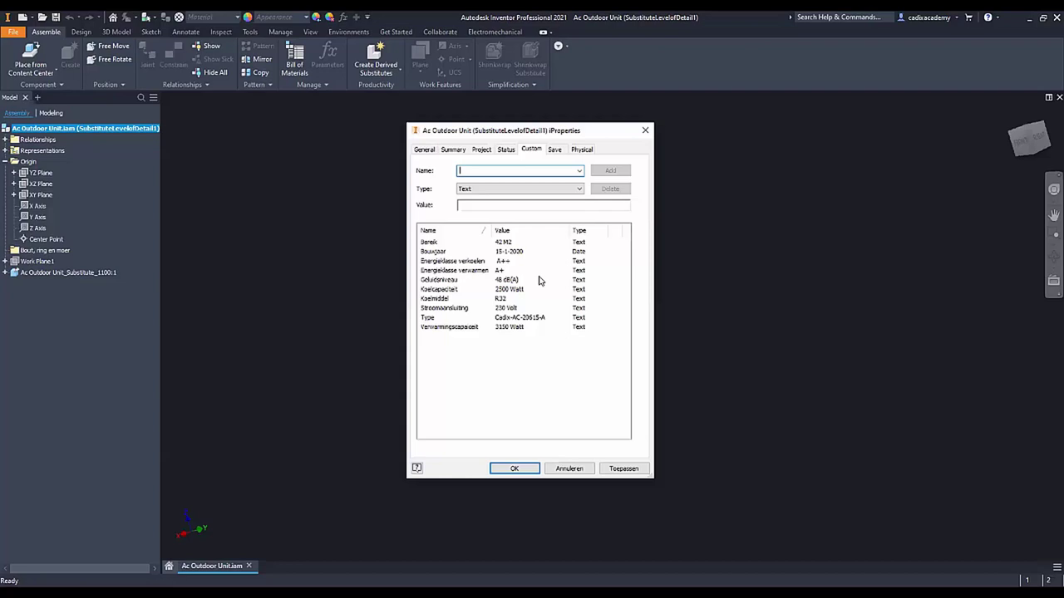
click(633, 469)
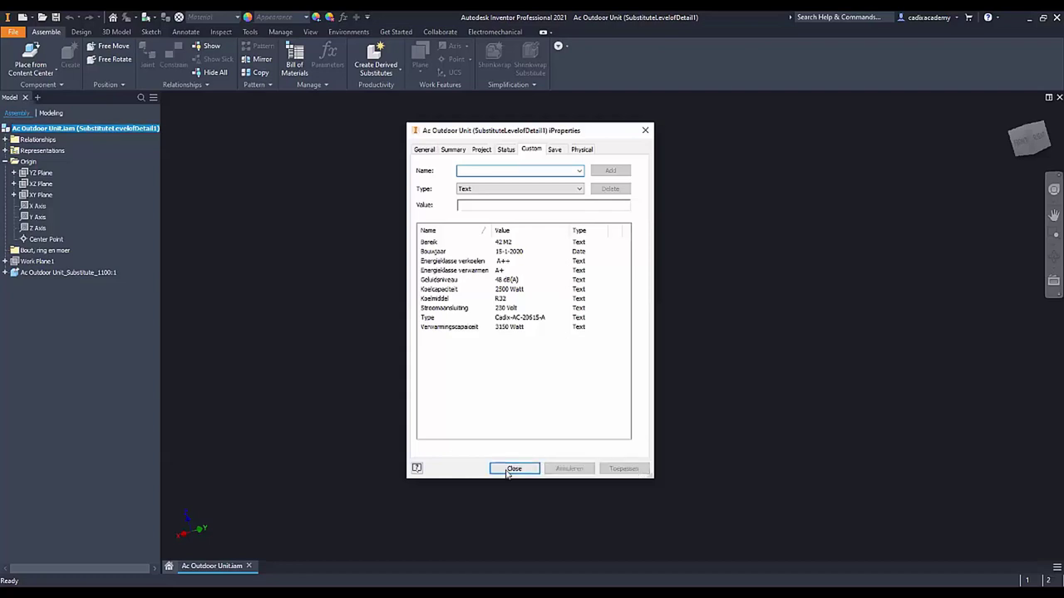
click(513, 469)
Rename the SubstituteLevelofDetail1 level of detail to BIM Export
click(5, 150)
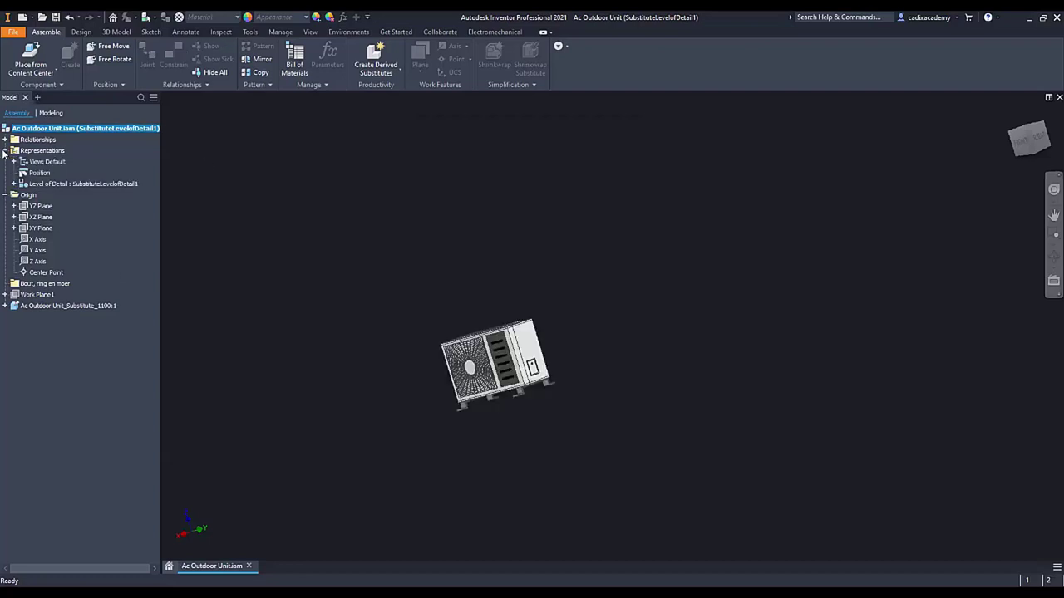
click(48, 185)
click(14, 183)
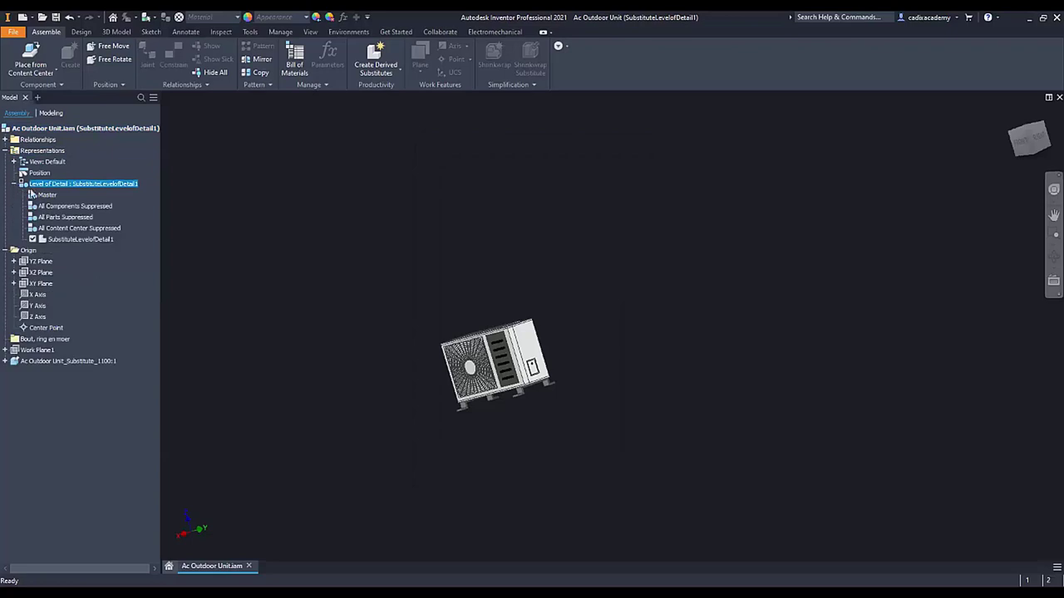
click(81, 239)
text(BIM Exlport)
key(Return)
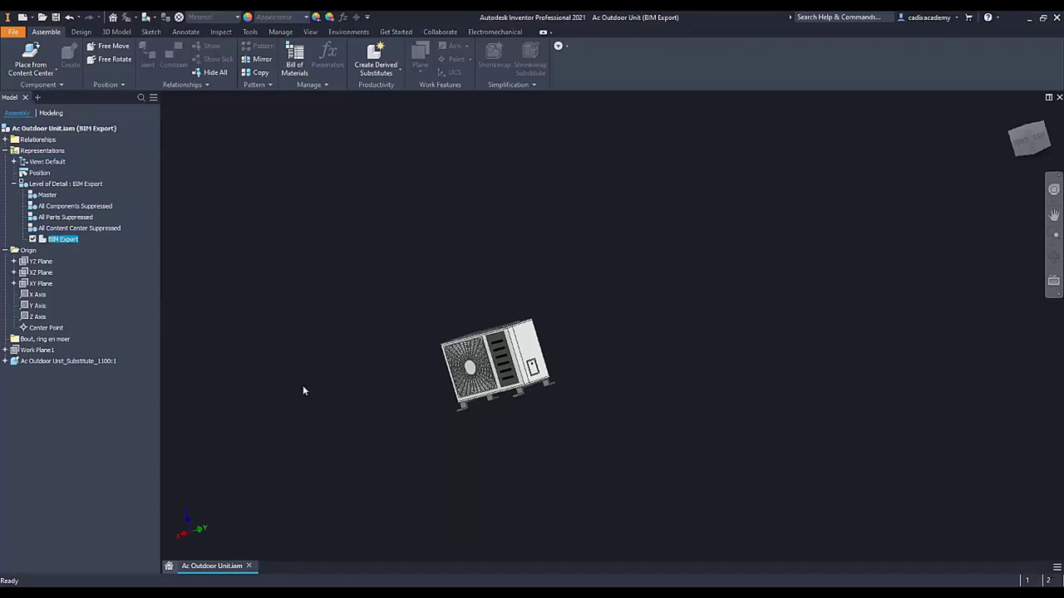
Reactivate BIM Export by switching to Master and back, then return to the home view
scroll(513, 418, up, 5)
scroll(512, 367, down, 1)
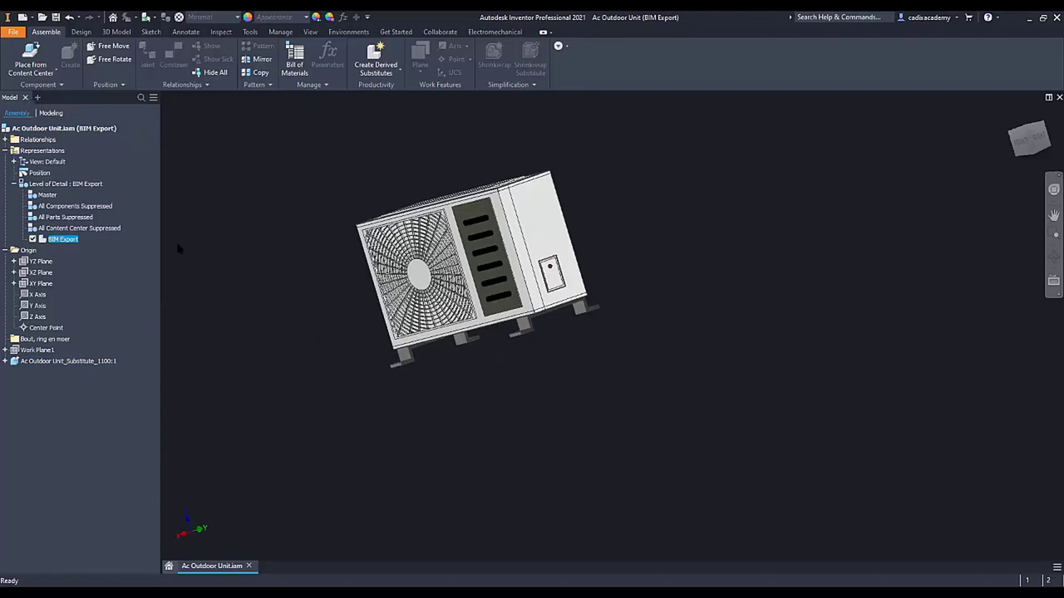
double_click(47, 194)
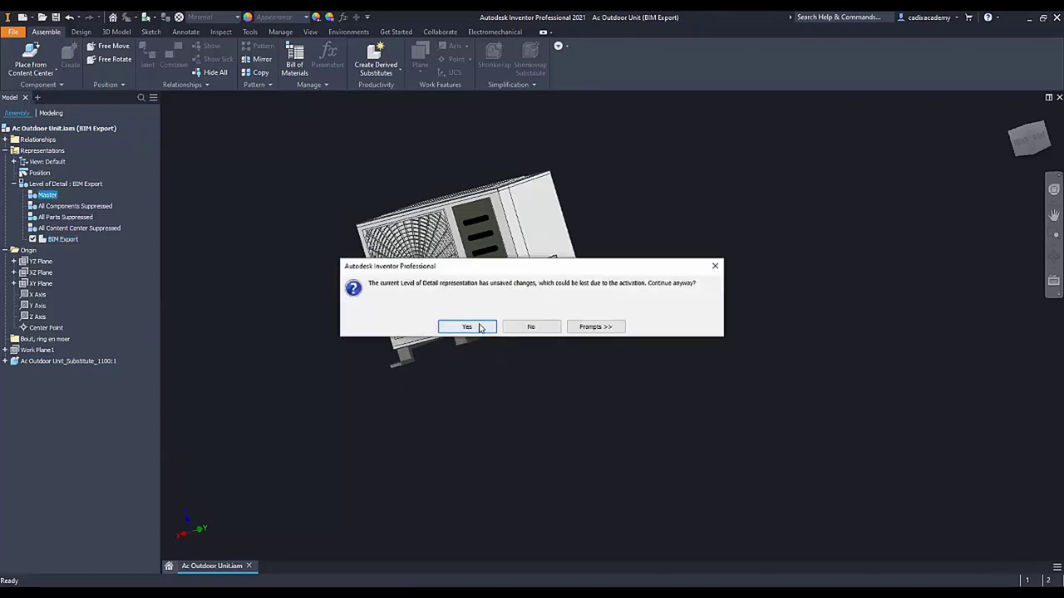
click(475, 326)
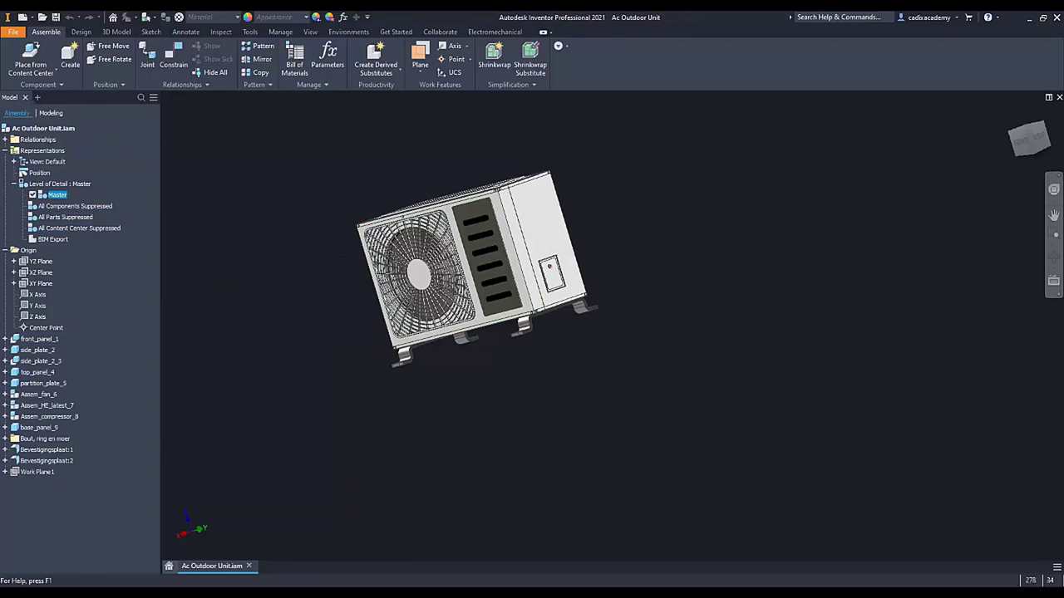
double_click(52, 240)
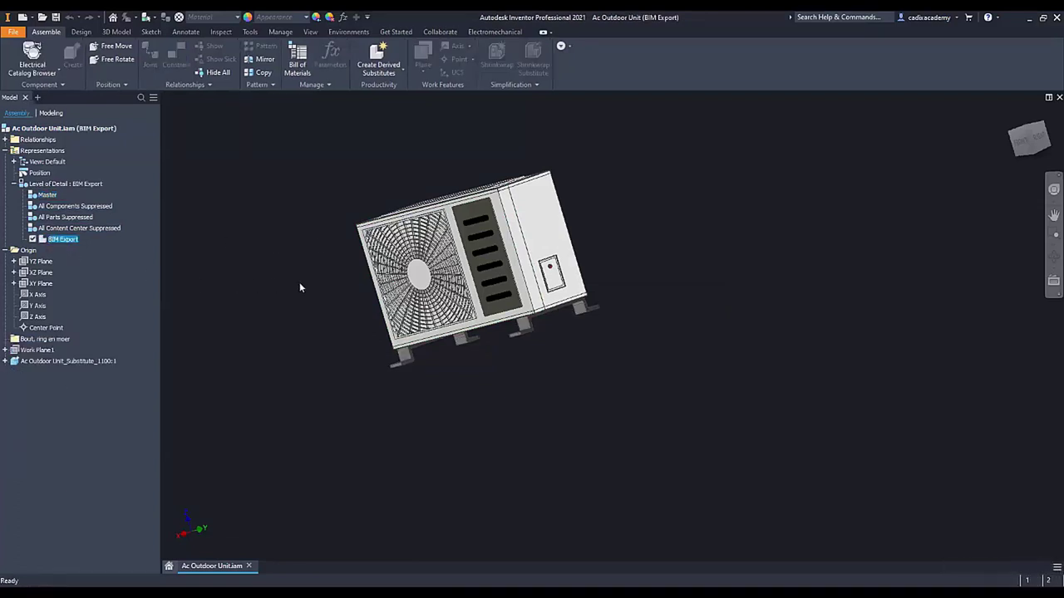
key(F6)
click(340, 288)
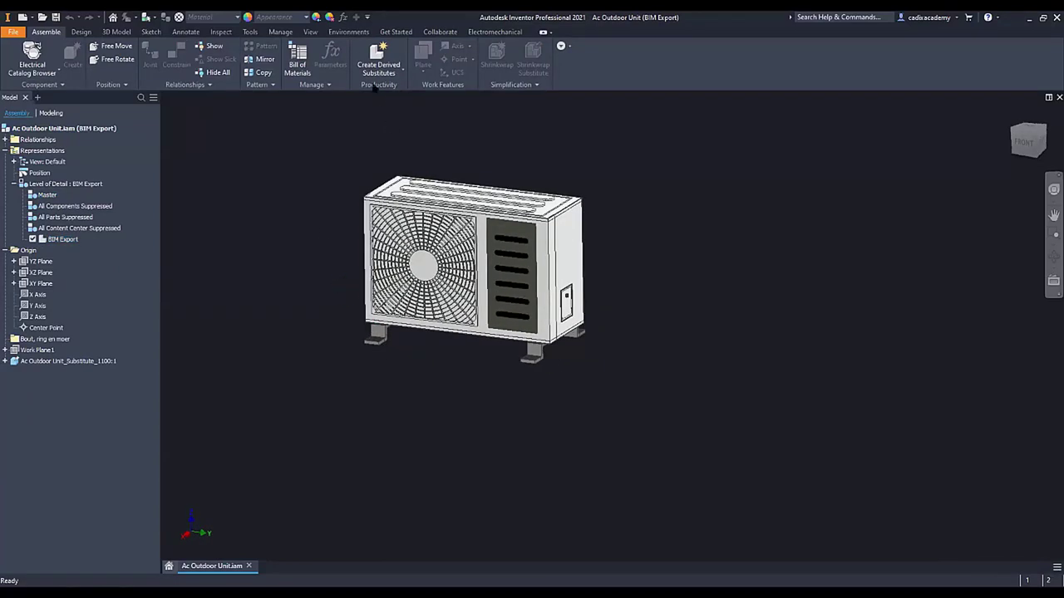
click(349, 33)
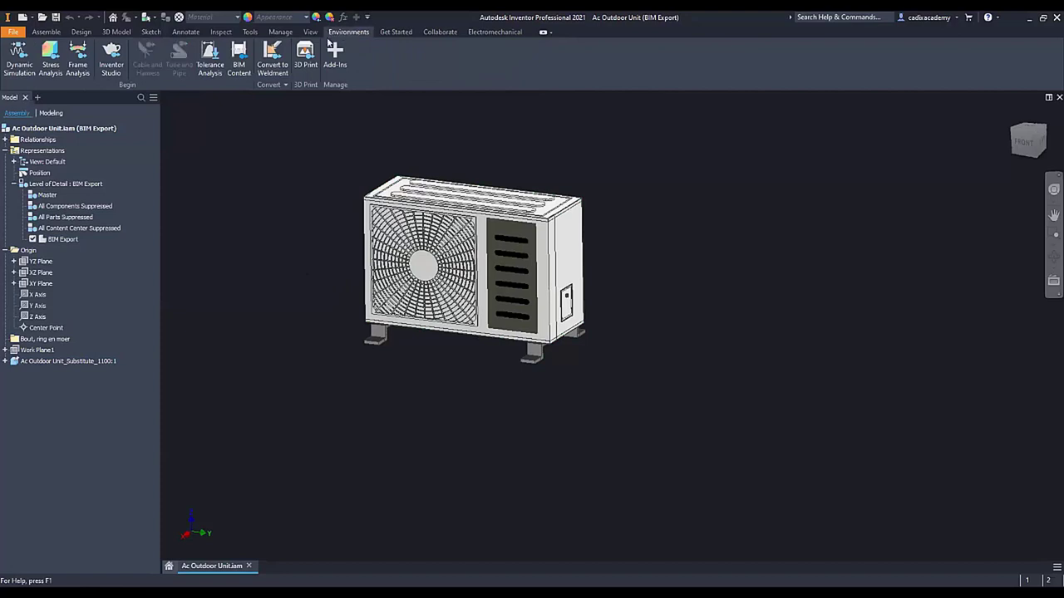
Enter the BIM Content environment and zoom in on the outdoor unit
click(241, 60)
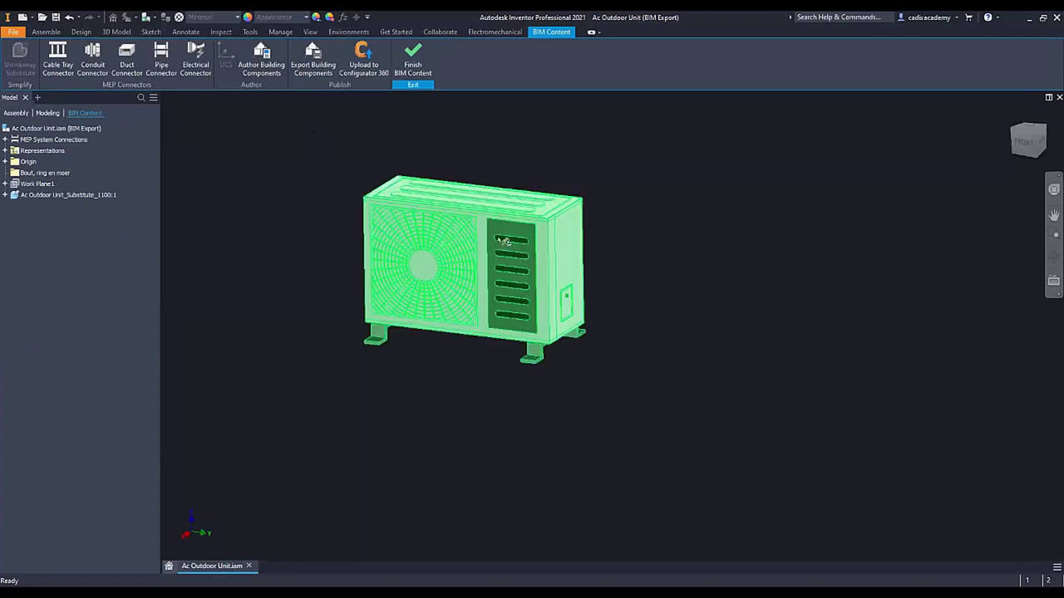
scroll(596, 277, down, 3)
scroll(596, 279, down, 3)
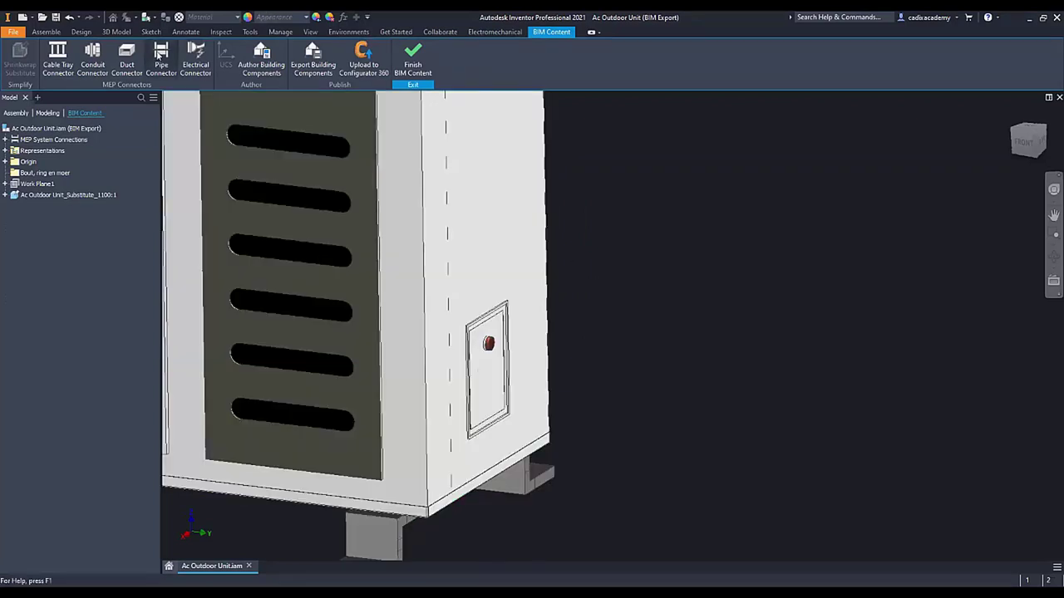
Place a pipe connector on the knob's circular edge, flipped outward, with System Type Undefined
click(161, 56)
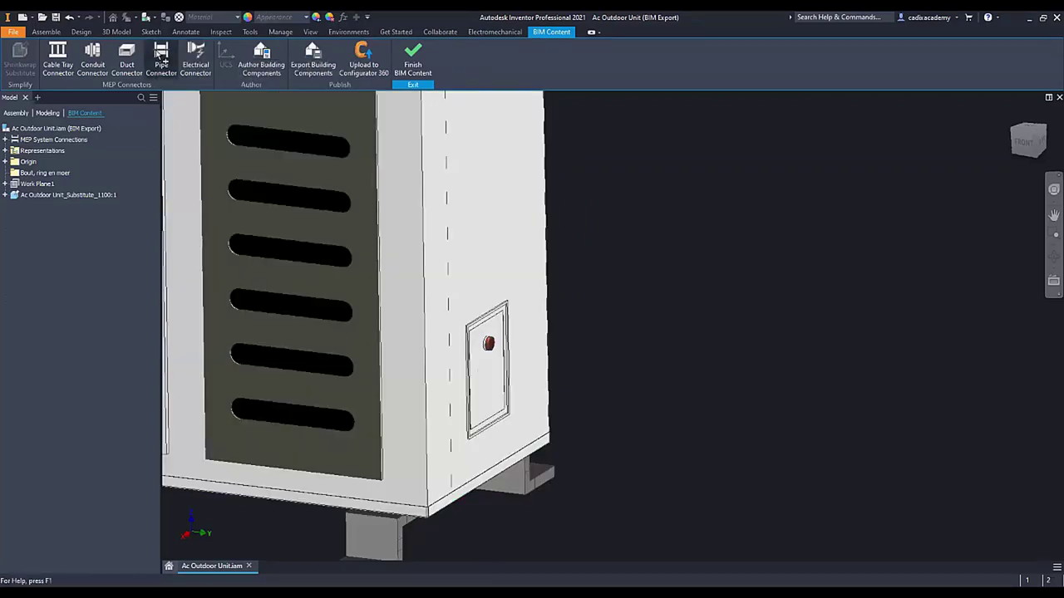
scroll(499, 348, down, 4)
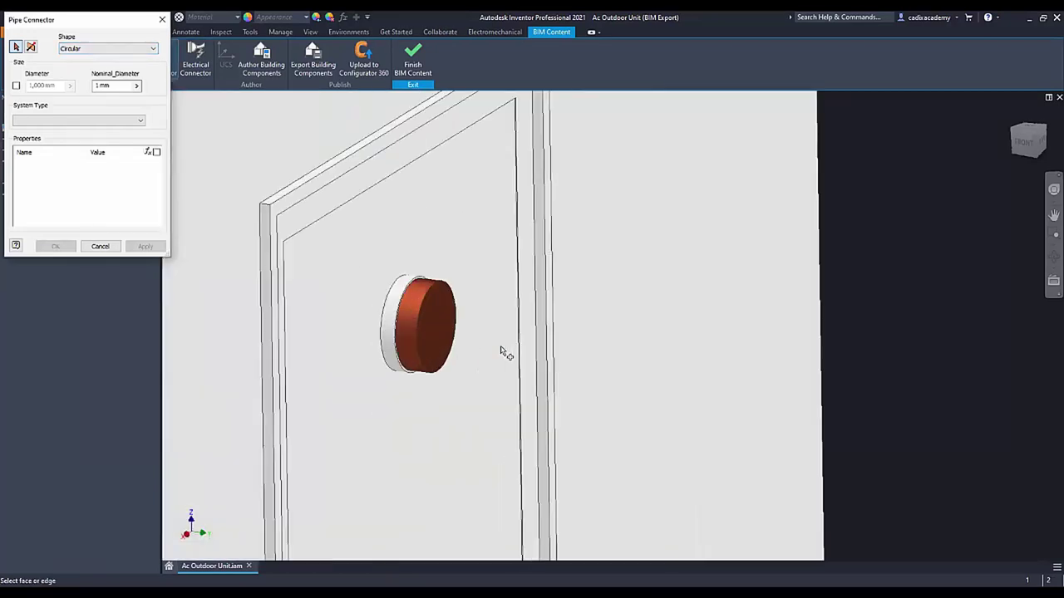
click(443, 289)
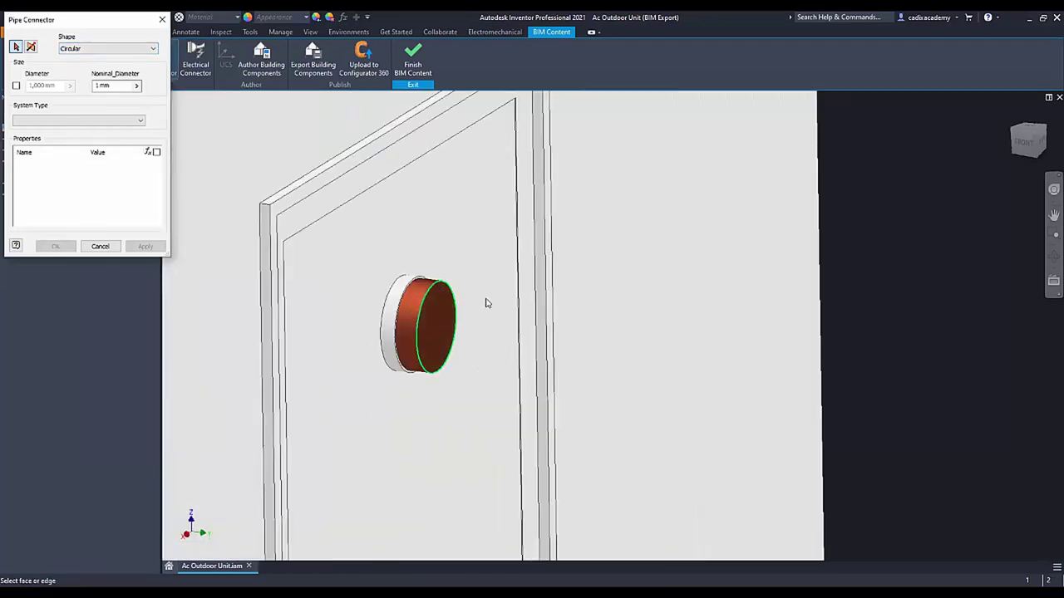
scroll(487, 301, up, 2)
scroll(486, 302, up, 2)
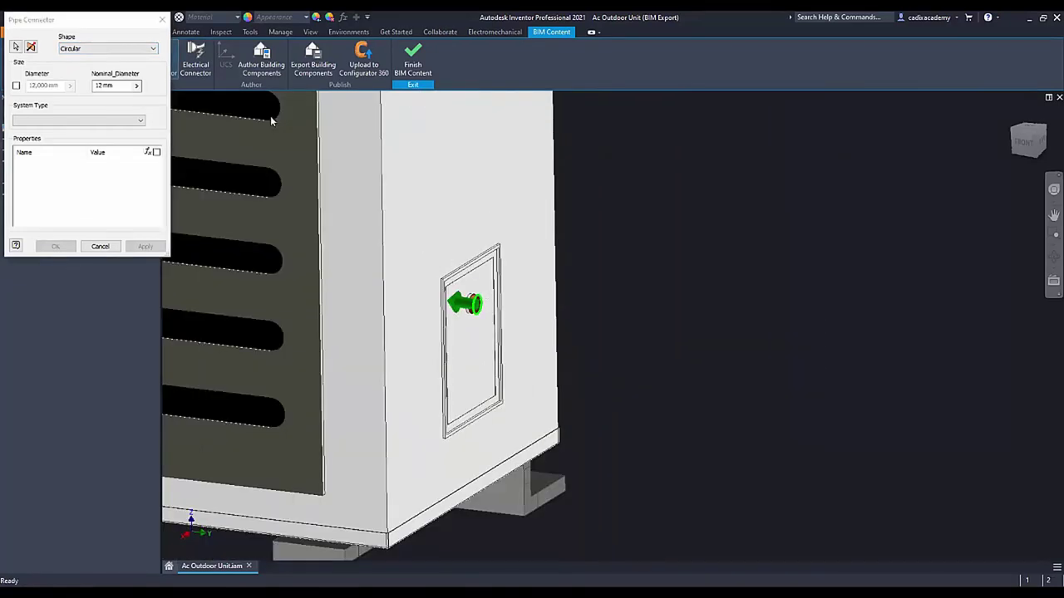
click(32, 46)
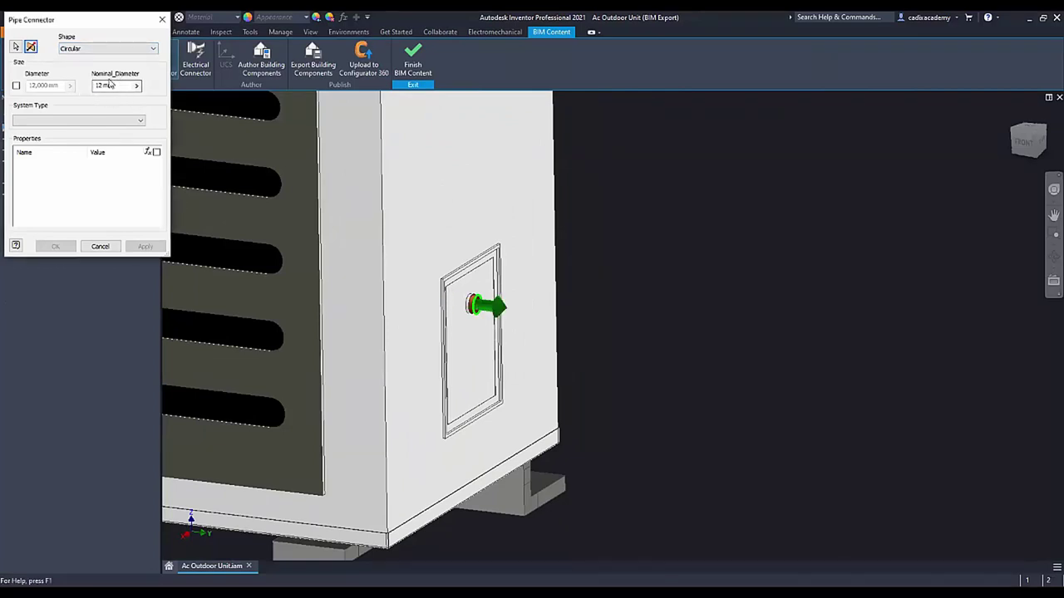
click(118, 122)
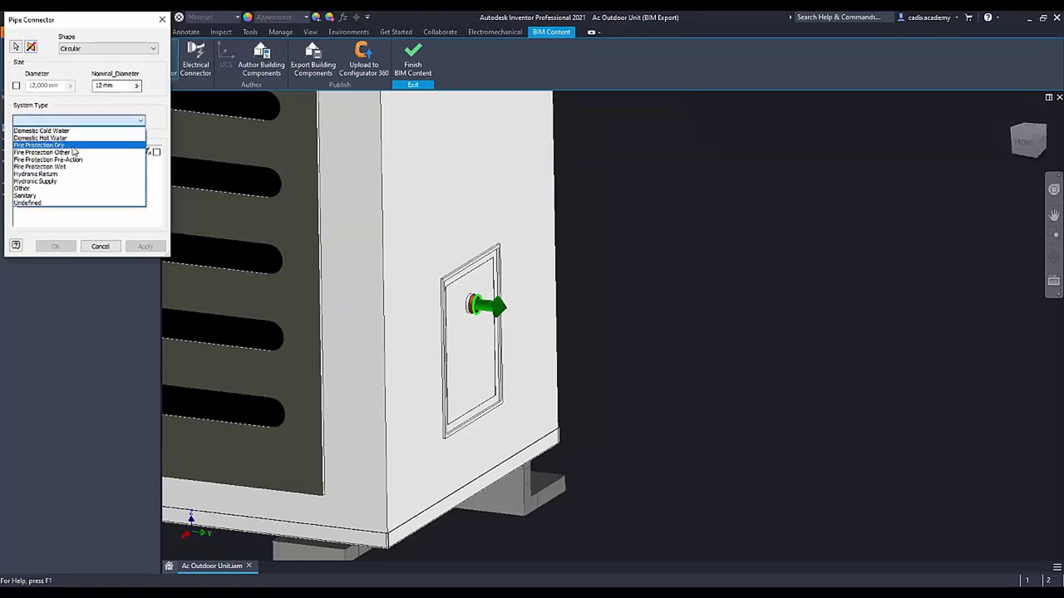
click(45, 204)
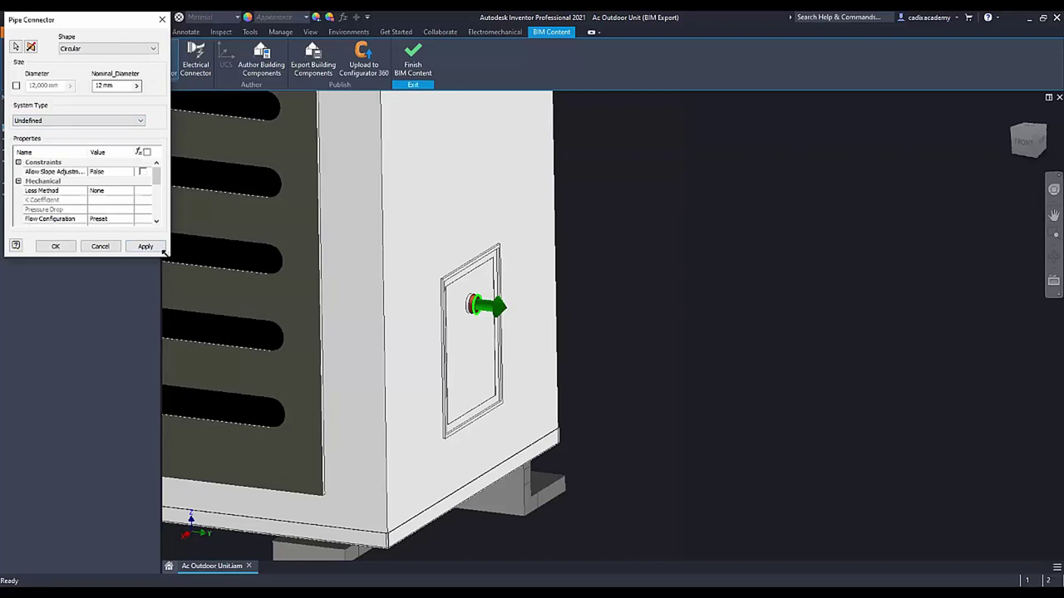
Set Connection Type to Undefined, finish the 12 mm connector, and return to the home view
drag(164, 252, 251, 410)
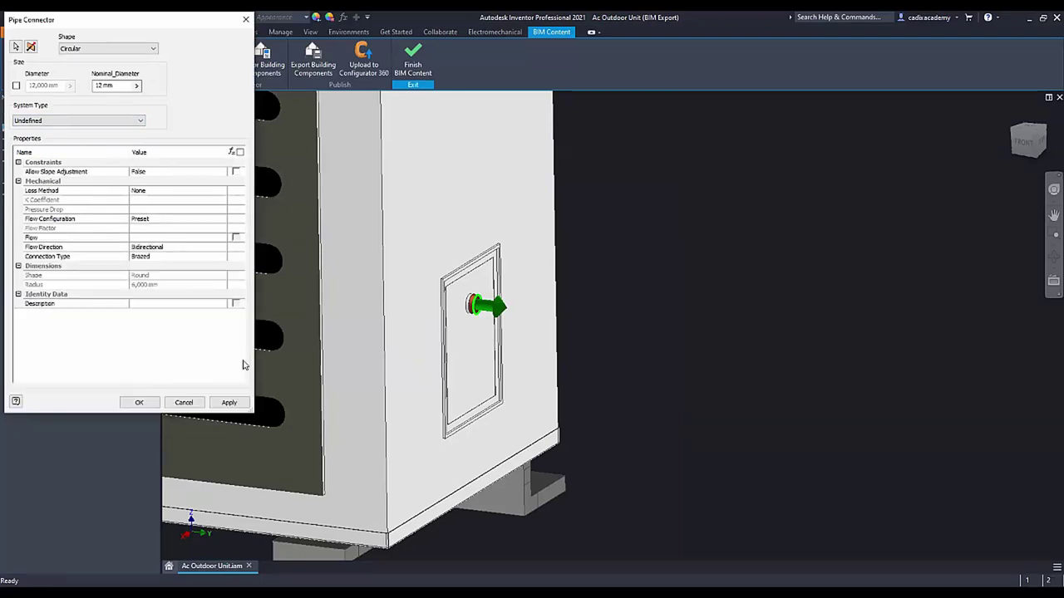
click(156, 258)
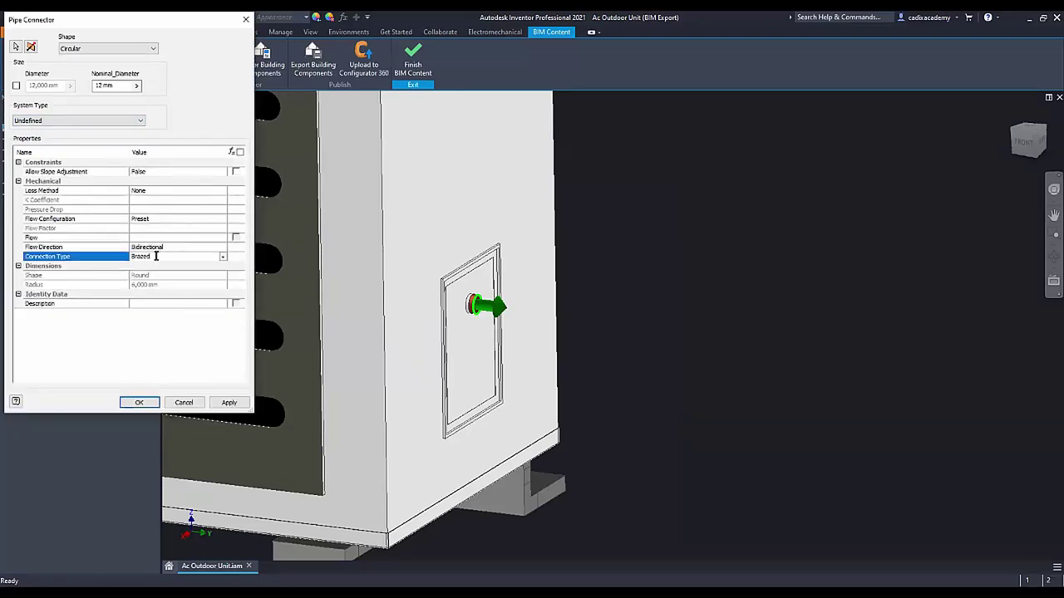
click(222, 258)
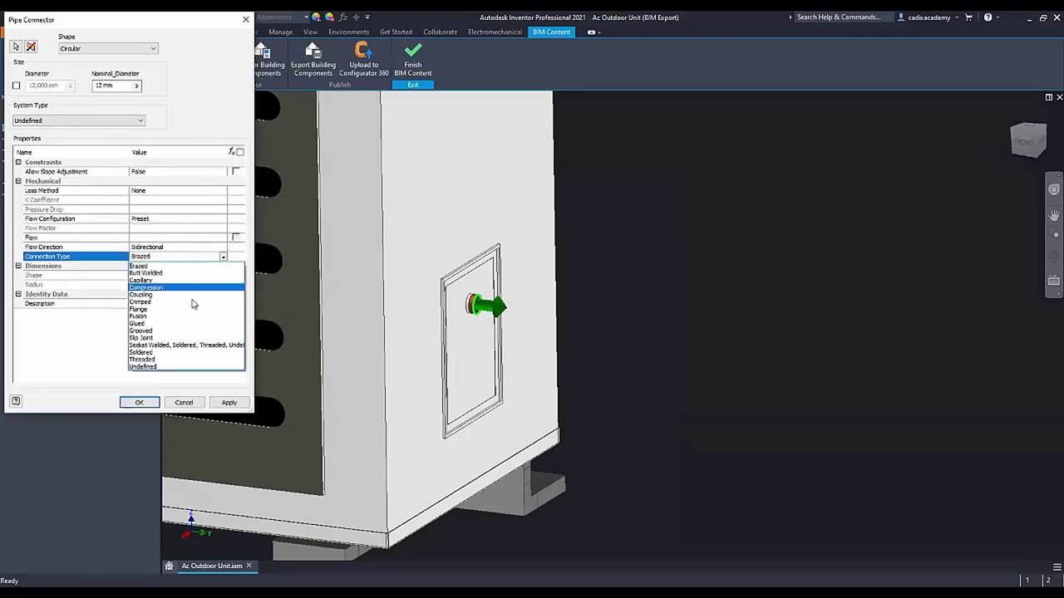
click(153, 366)
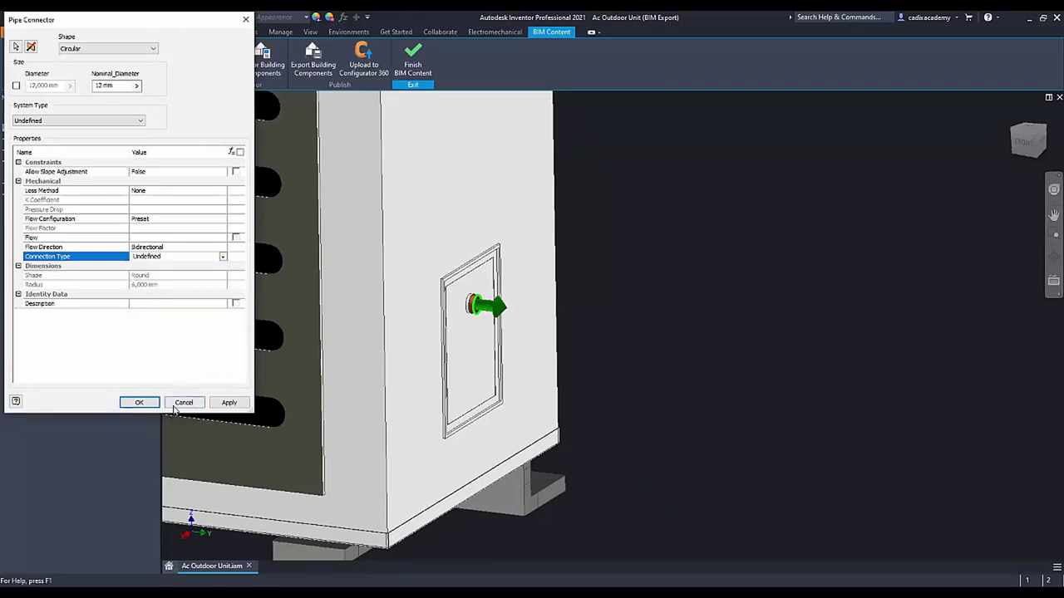
click(138, 403)
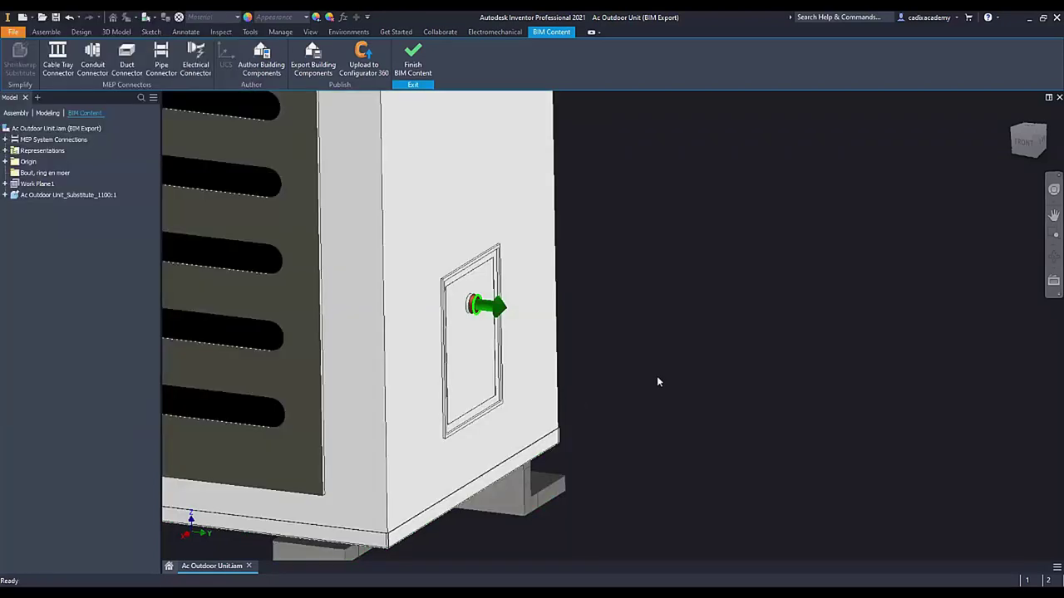
scroll(503, 309, up, 5)
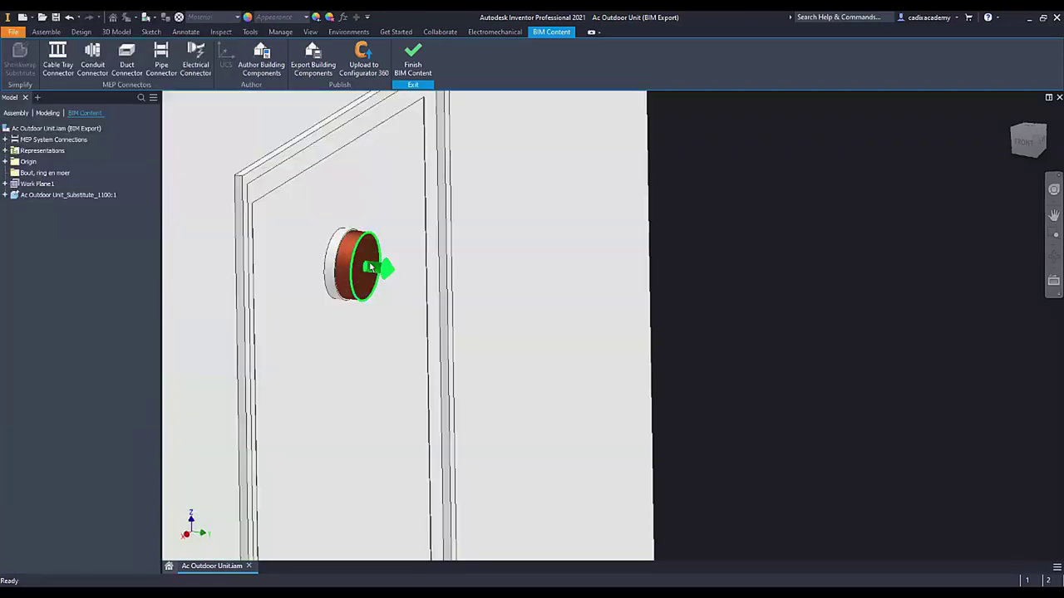
scroll(379, 273, down, 4)
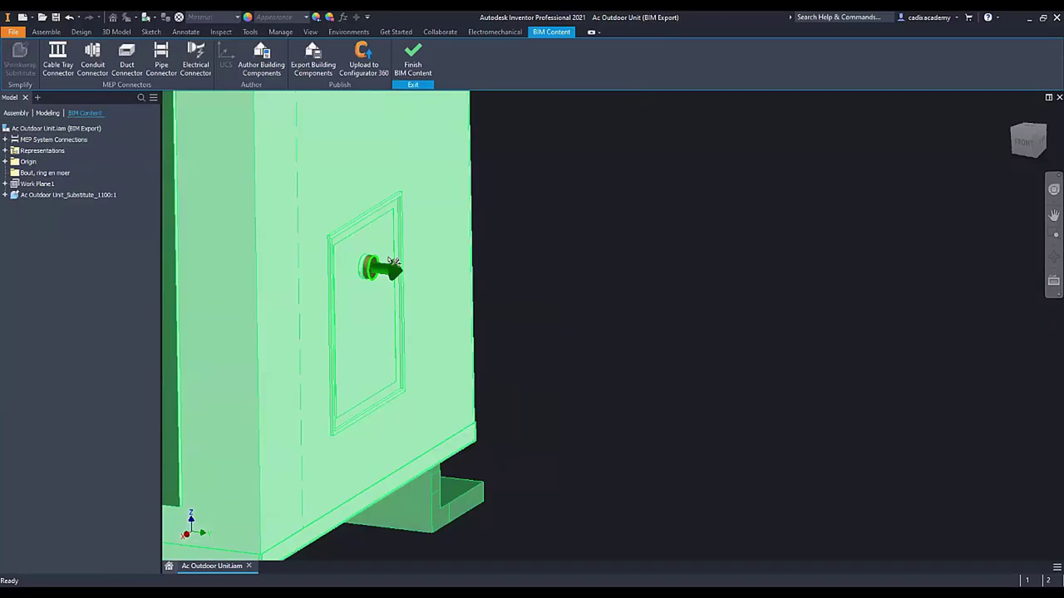
scroll(332, 199, down, 3)
middle_drag(378, 260, 524, 399)
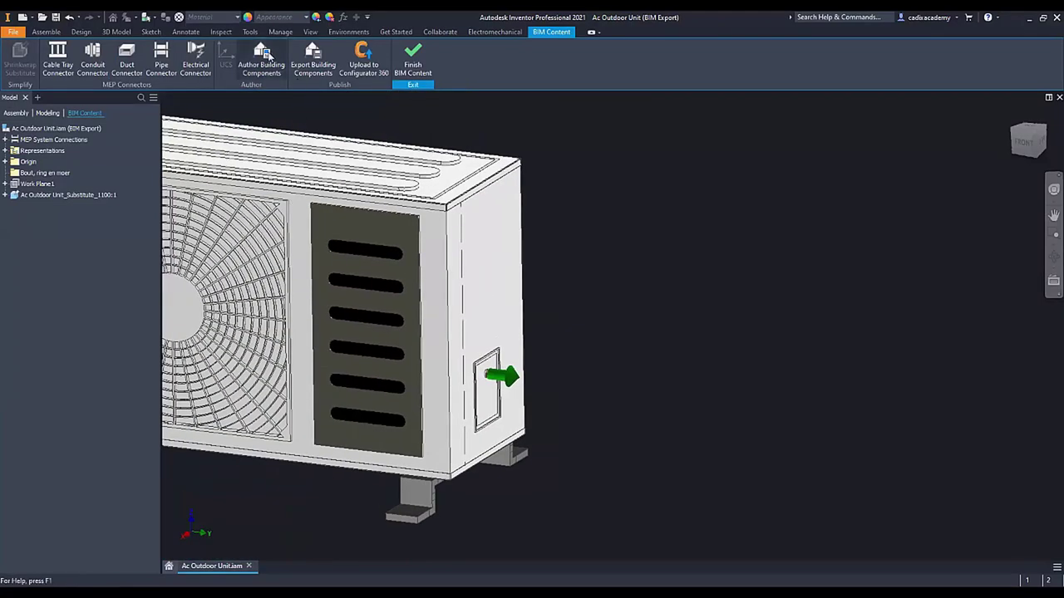
key(F6)
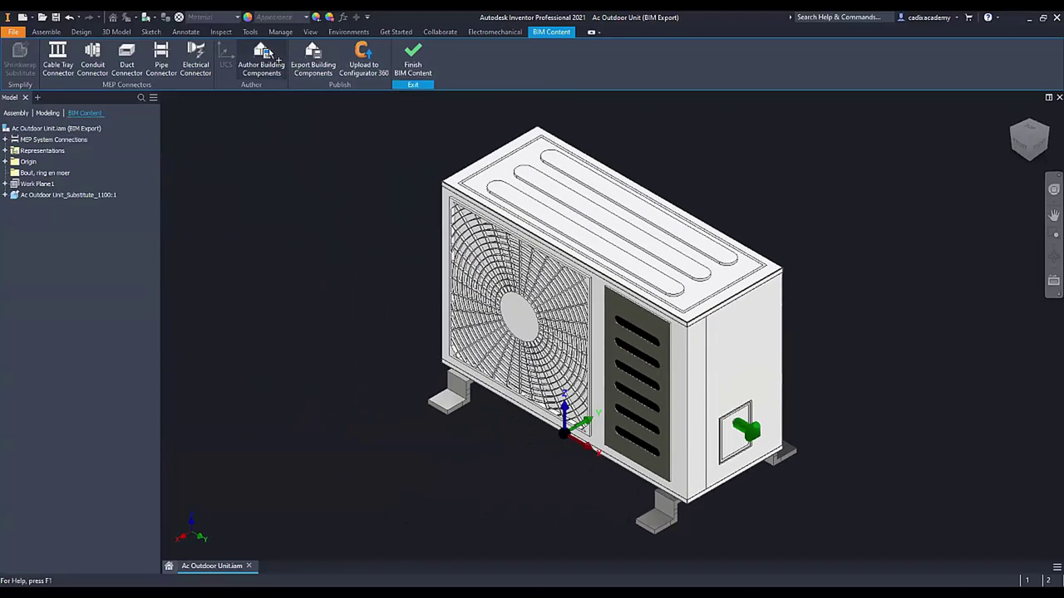
Author the unit as a Standard building component with Model Property included
click(263, 56)
click(191, 290)
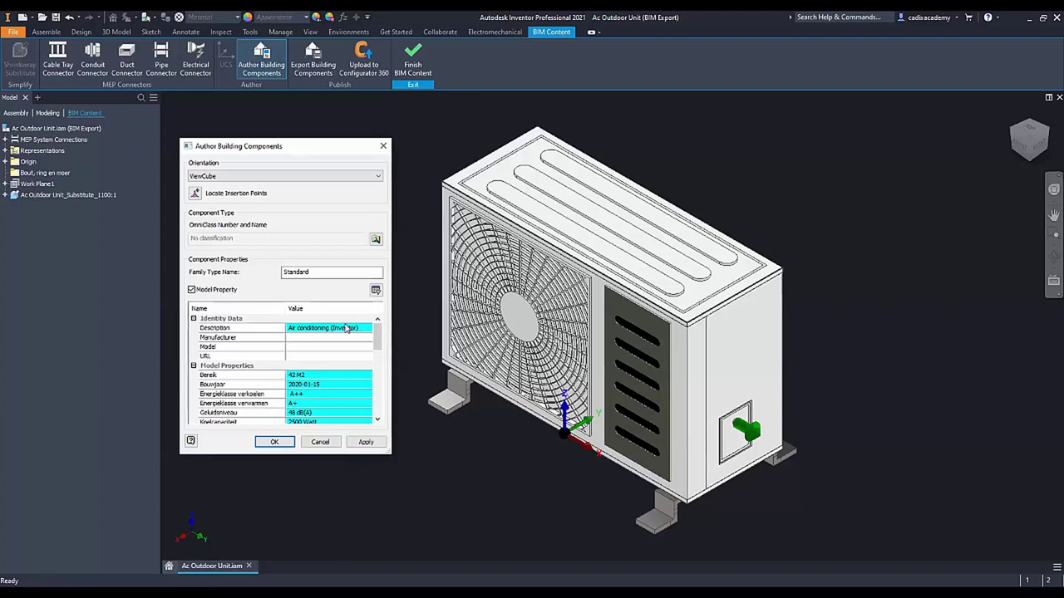
scroll(332, 336, down, 1)
scroll(316, 376, down, 1)
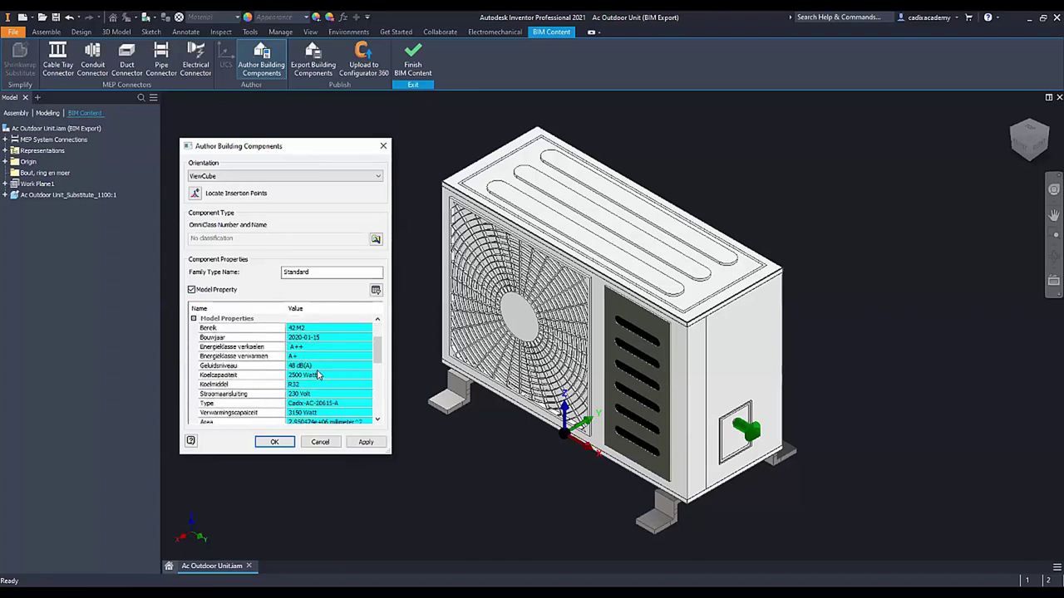
scroll(317, 376, down, 1)
scroll(316, 376, down, 3)
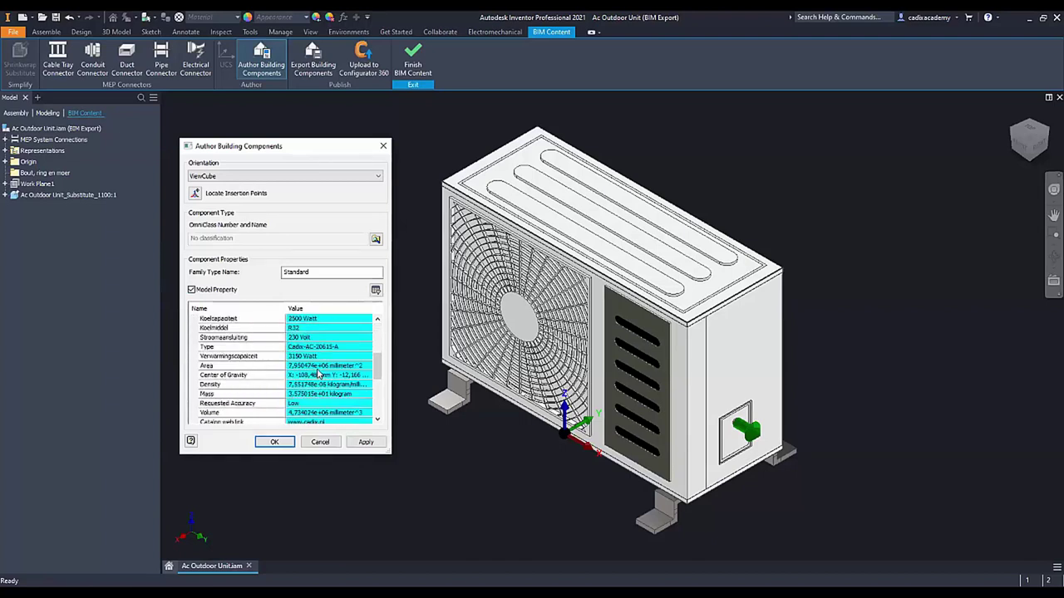
scroll(321, 375, down, 1)
scroll(321, 375, down, 2)
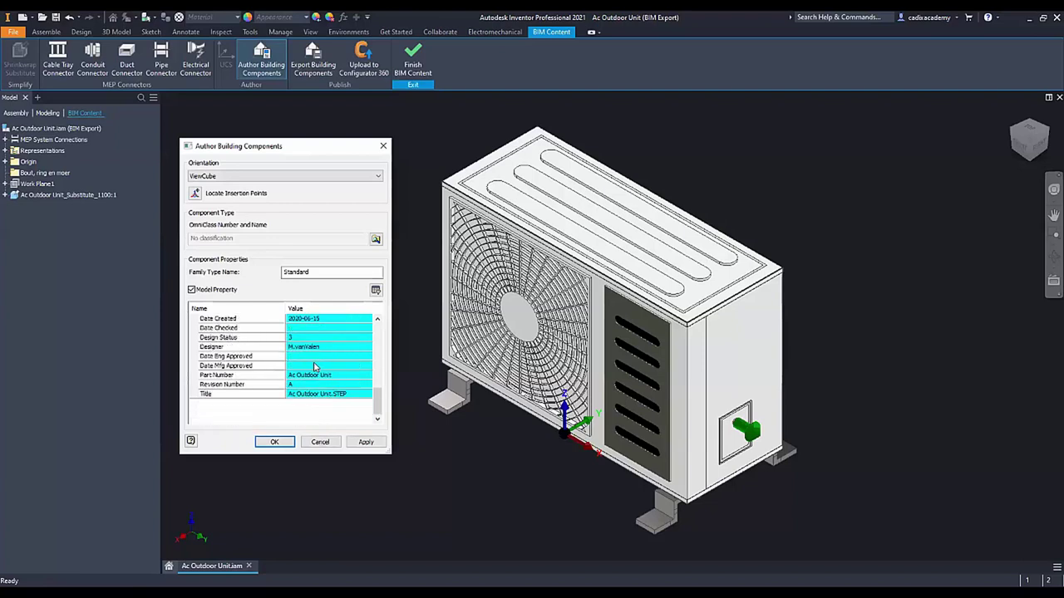
click(276, 443)
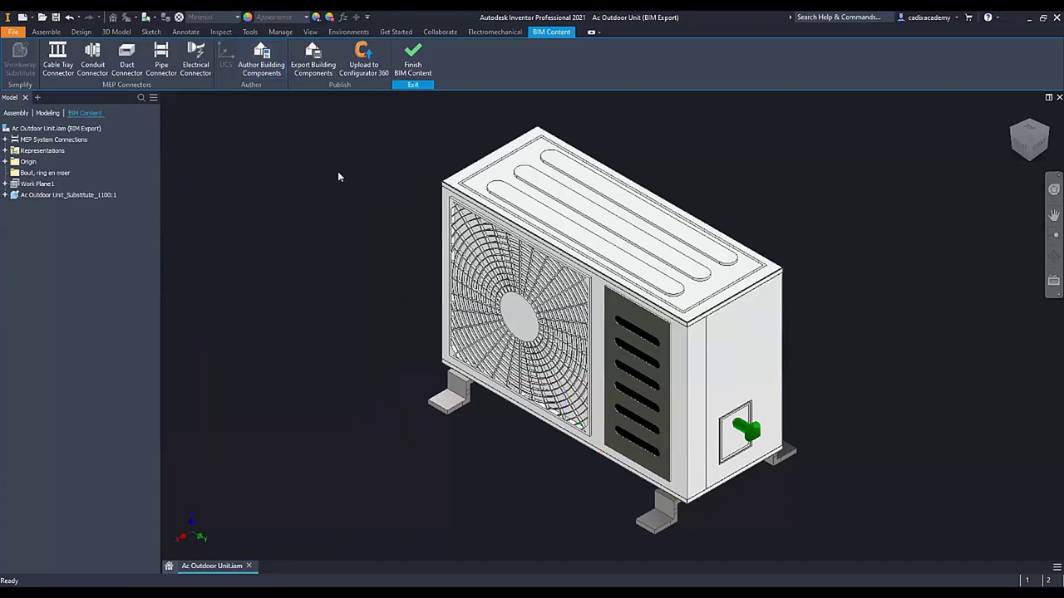
Export the unit as Revit Family Files (*.rfa) to the Huisarts 2021 folder
click(313, 61)
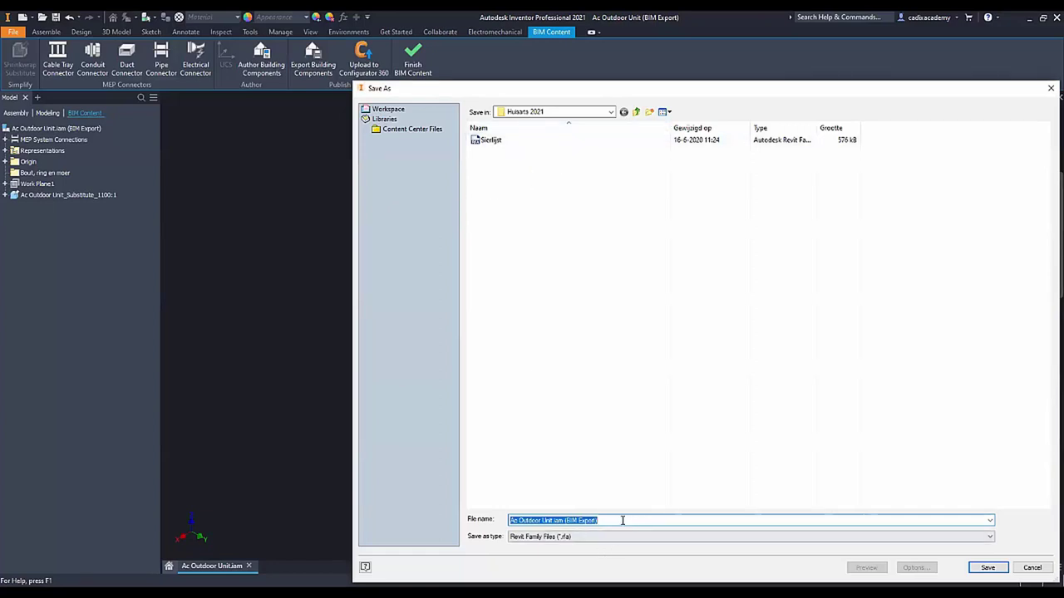
click(551, 537)
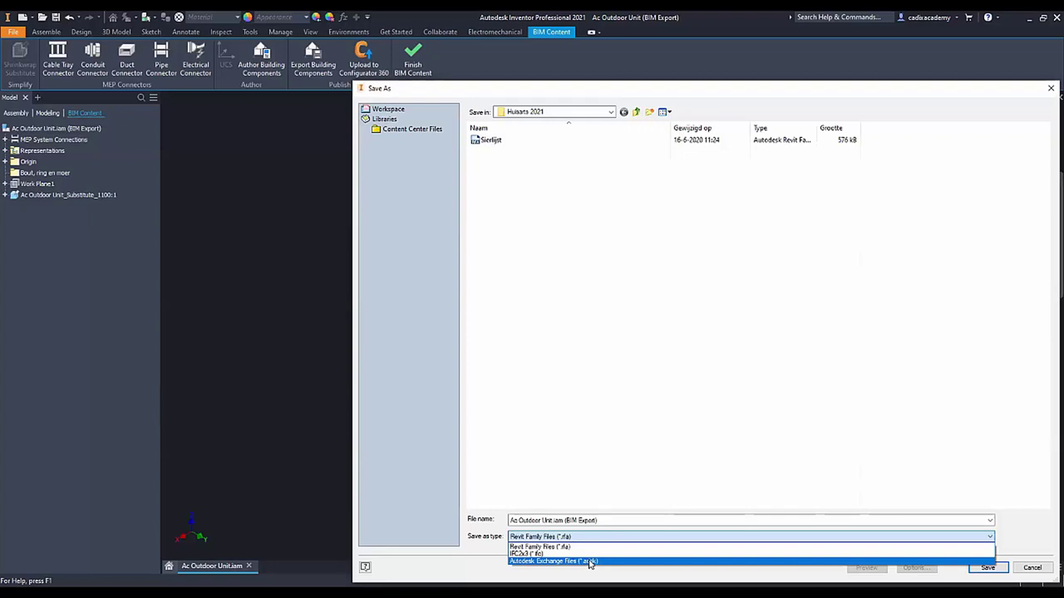
click(518, 549)
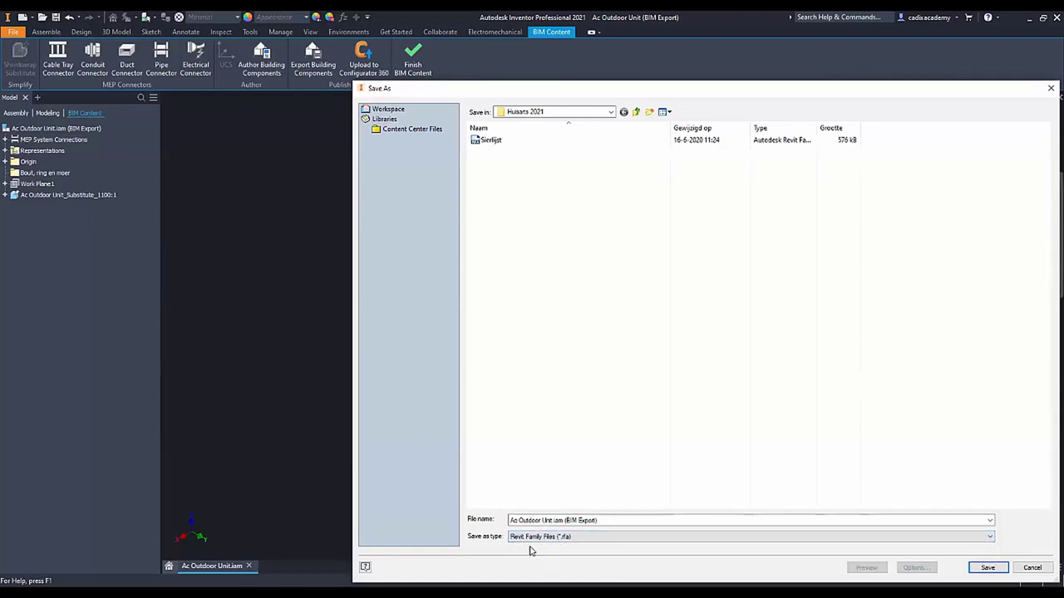
click(988, 569)
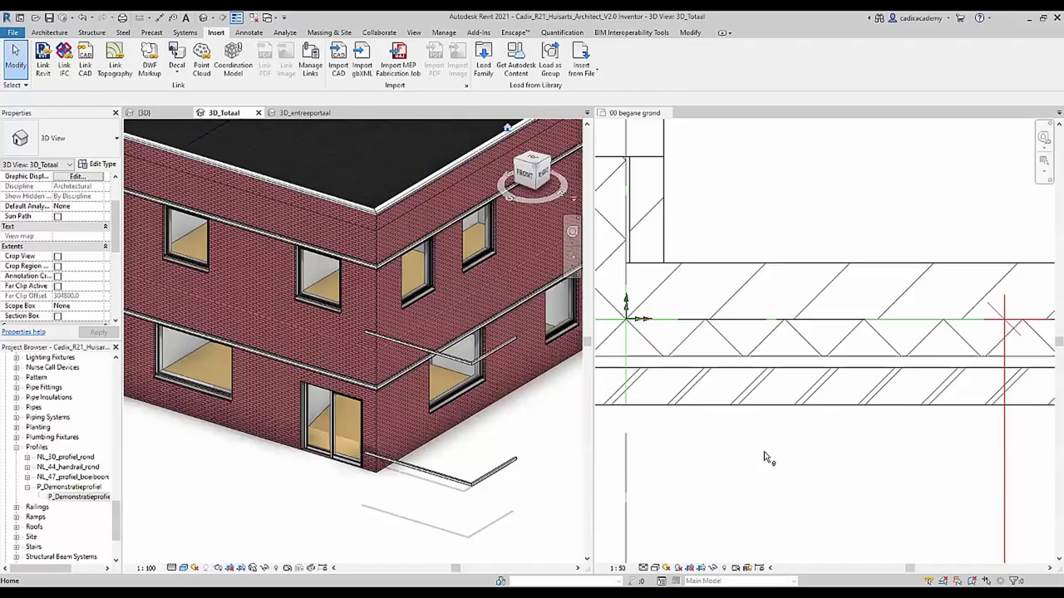
Zoom out to the whole brick building in 3D_Totaal and switch to the Systems tools
scroll(354, 246, down, 3)
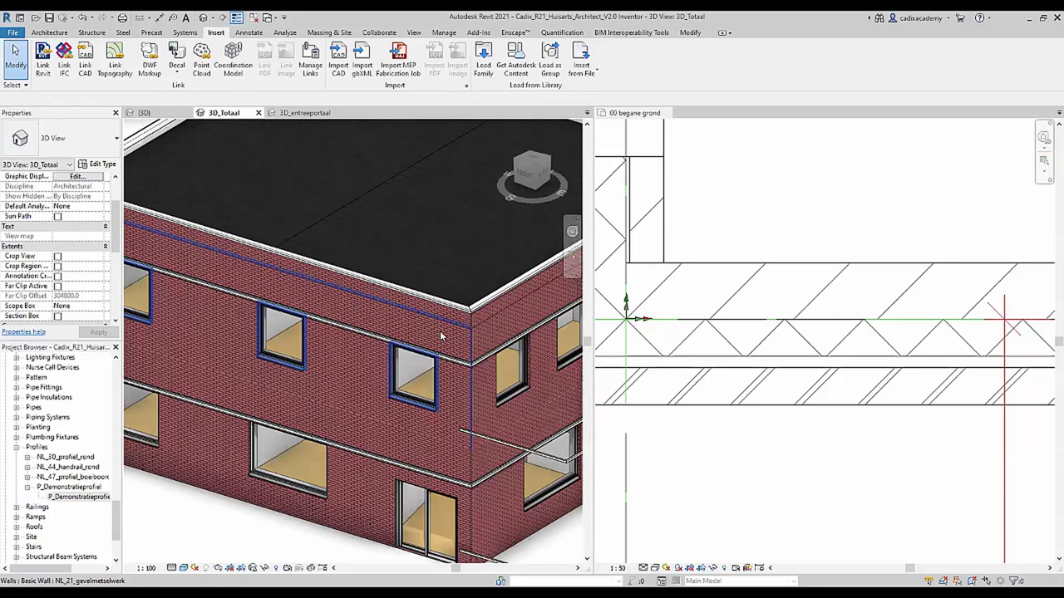
scroll(374, 300, down, 2)
scroll(389, 337, up, 1)
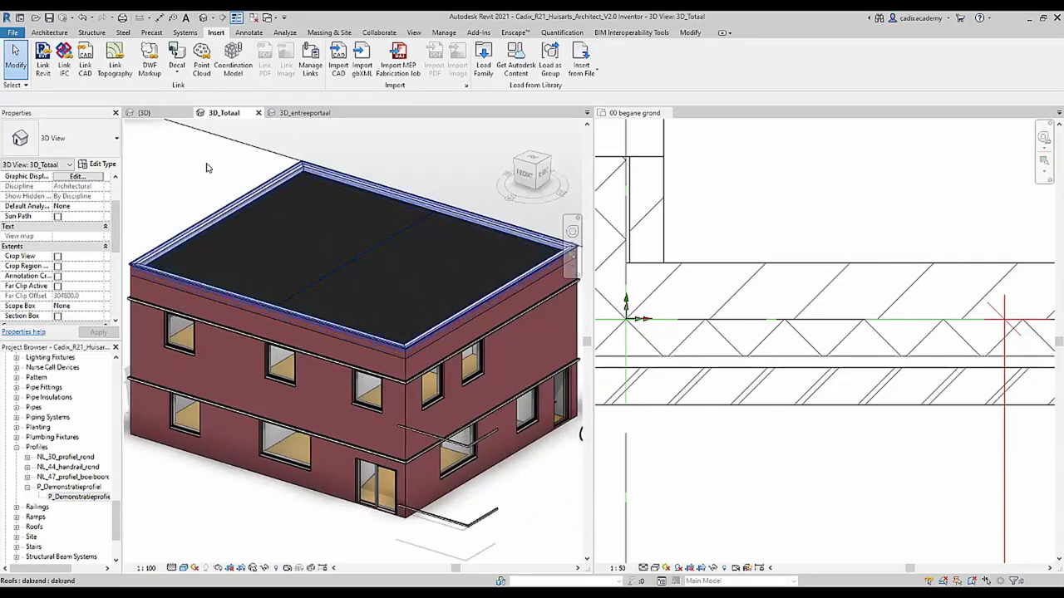
click(91, 32)
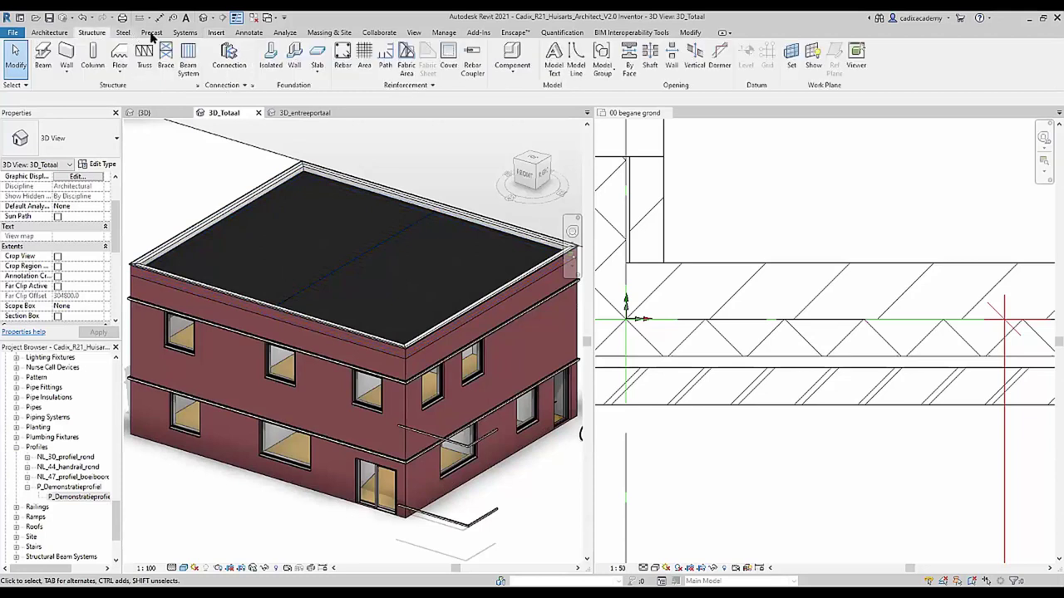
click(184, 33)
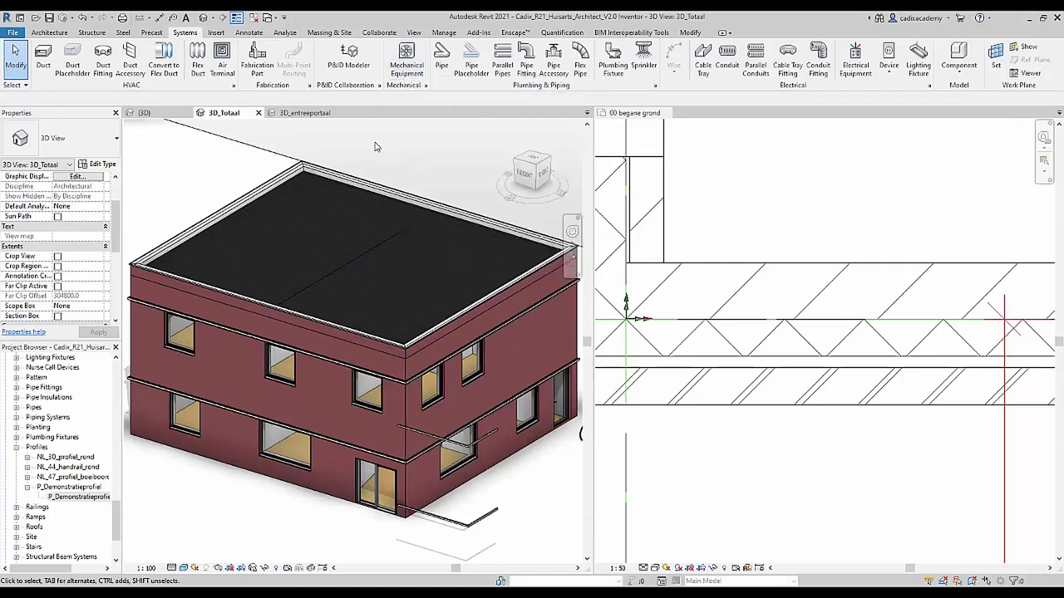
click(413, 423)
Load the Ac Outdoor Unit family from 05 Inventor > Air conditioner Simple Model as mechanical equipment
click(406, 55)
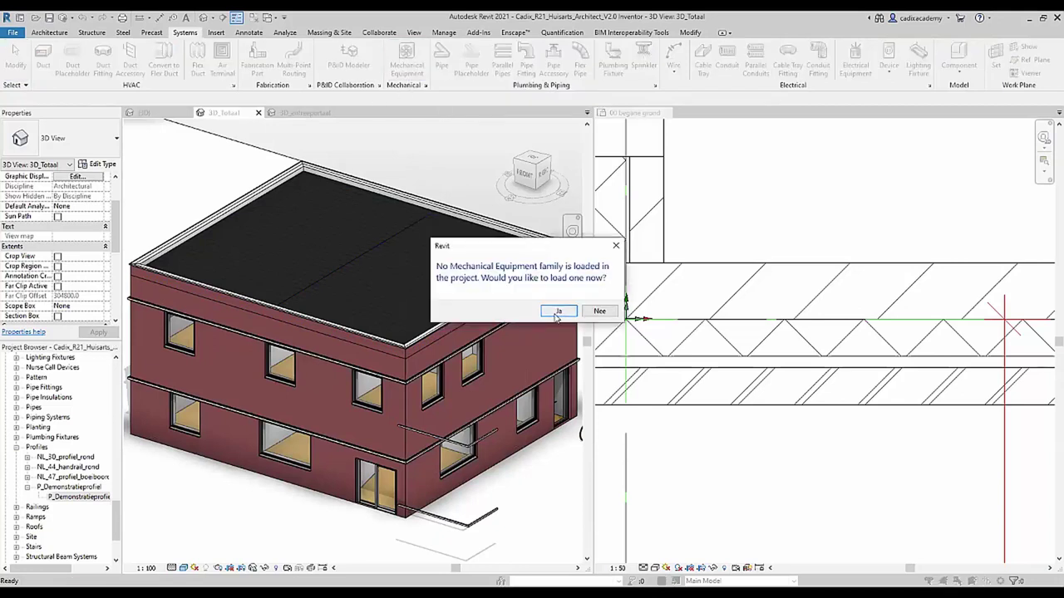
click(544, 309)
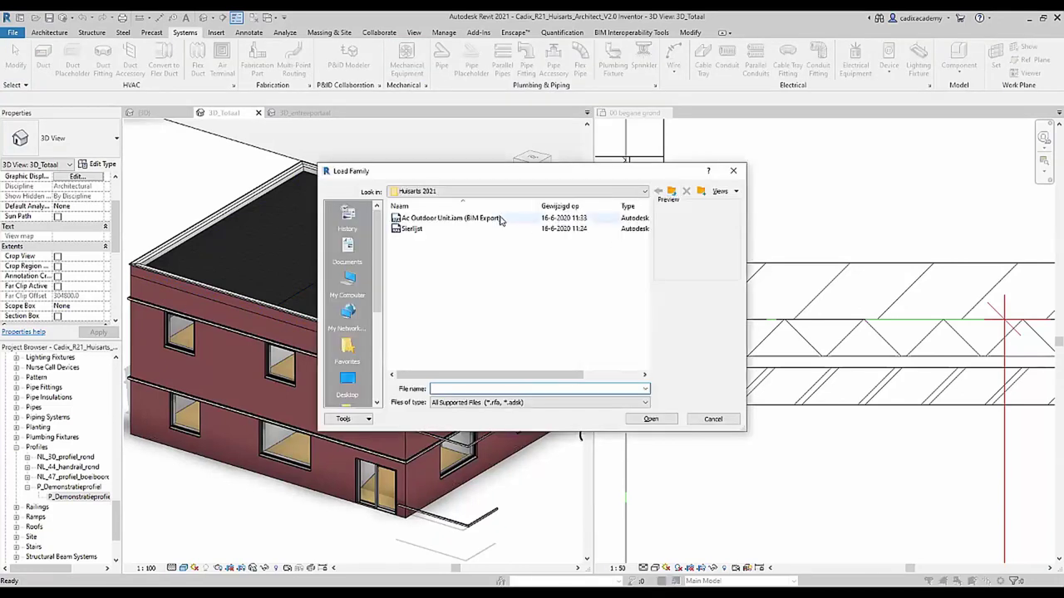
click(673, 192)
click(672, 192)
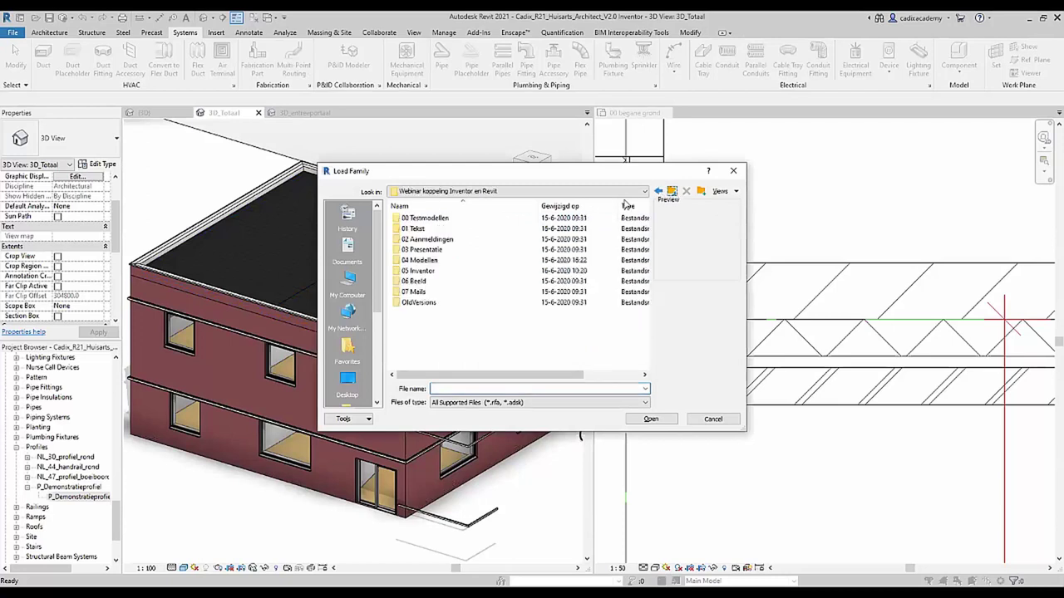
double_click(426, 272)
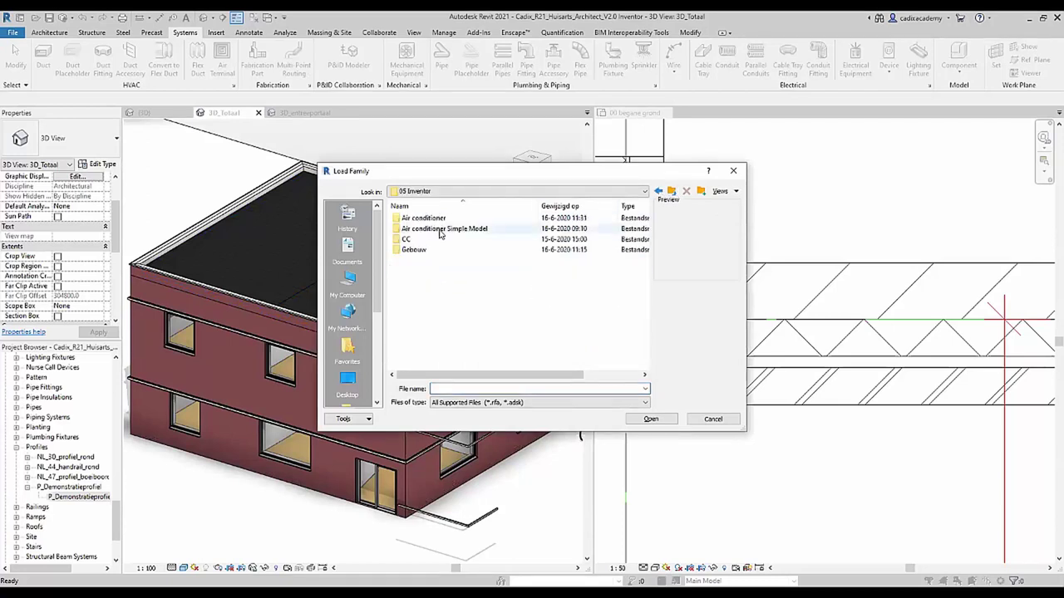
double_click(441, 230)
click(461, 231)
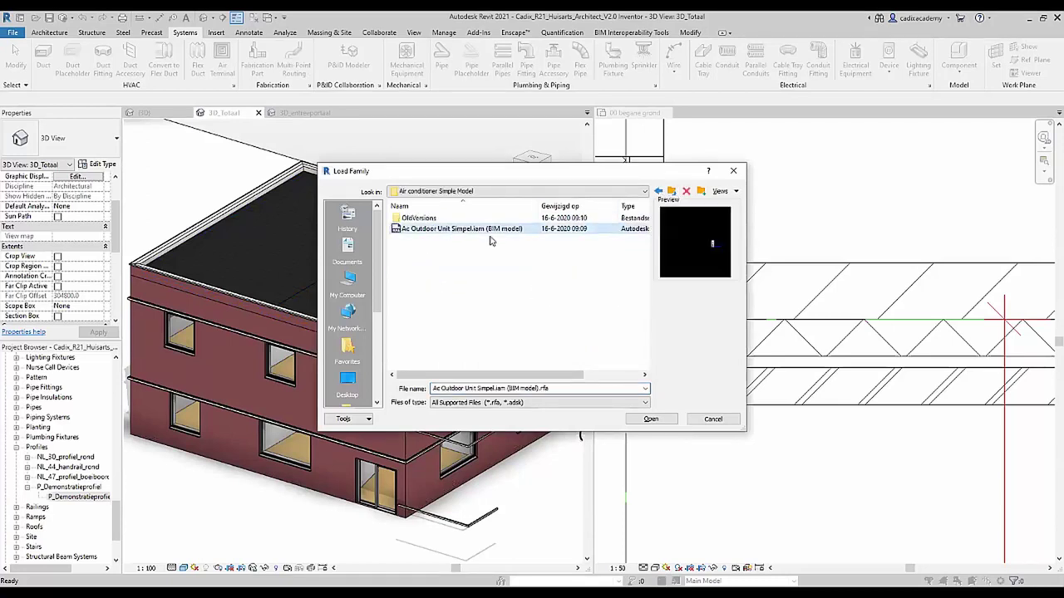
click(643, 421)
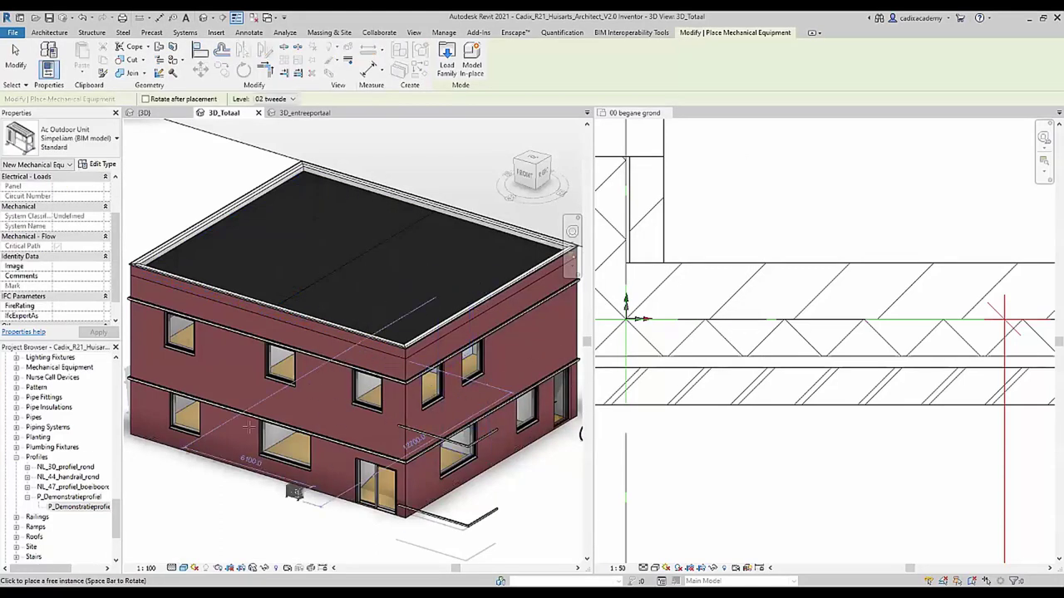
Place one AC outdoor unit on the roof, keeping the current placement level
scroll(309, 258, up, 3)
scroll(310, 260, up, 2)
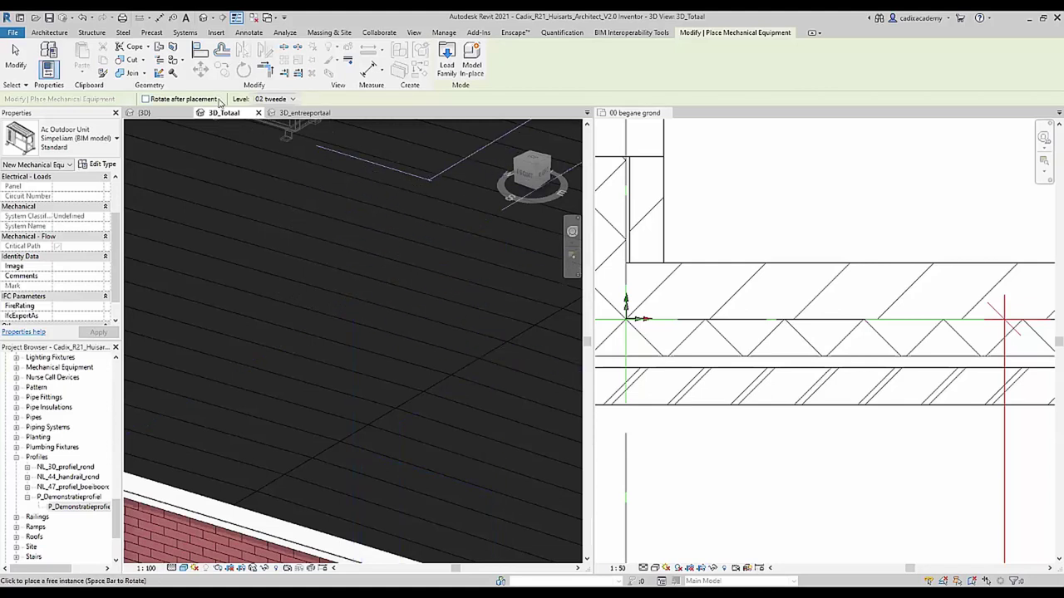
click(281, 103)
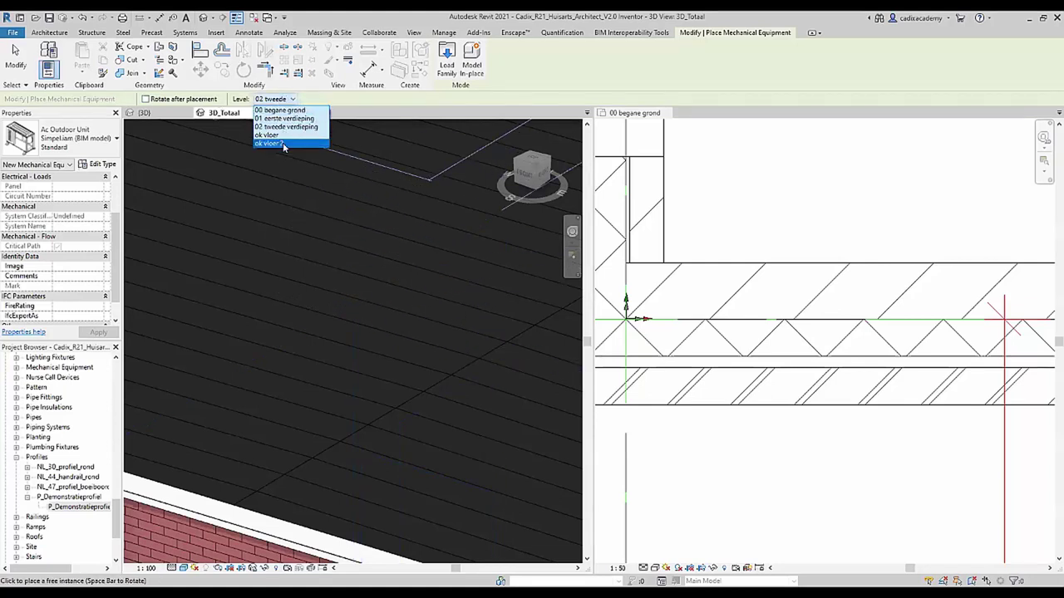
click(281, 127)
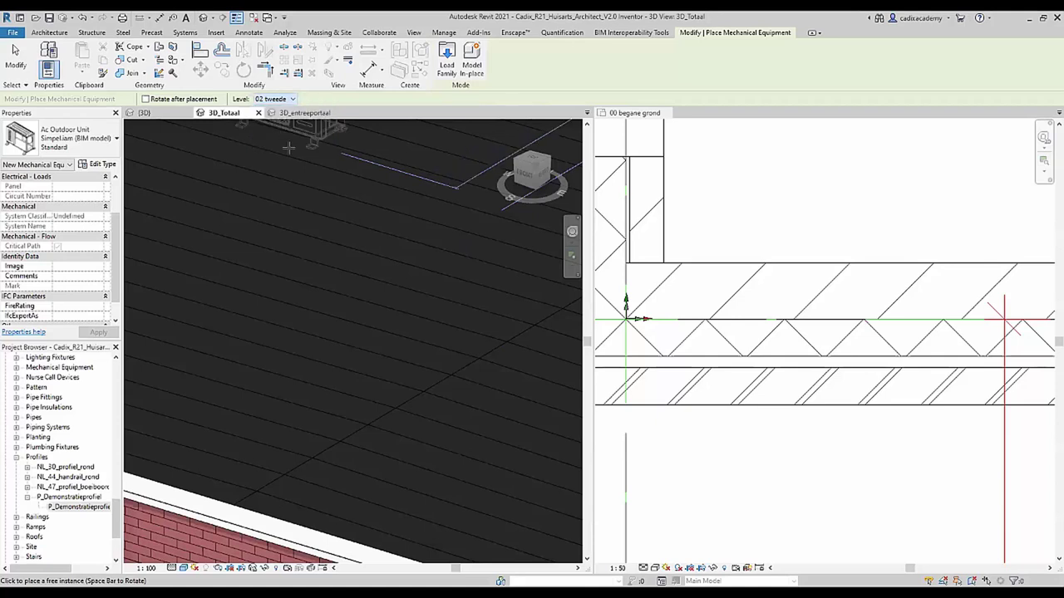
scroll(332, 249, down, 5)
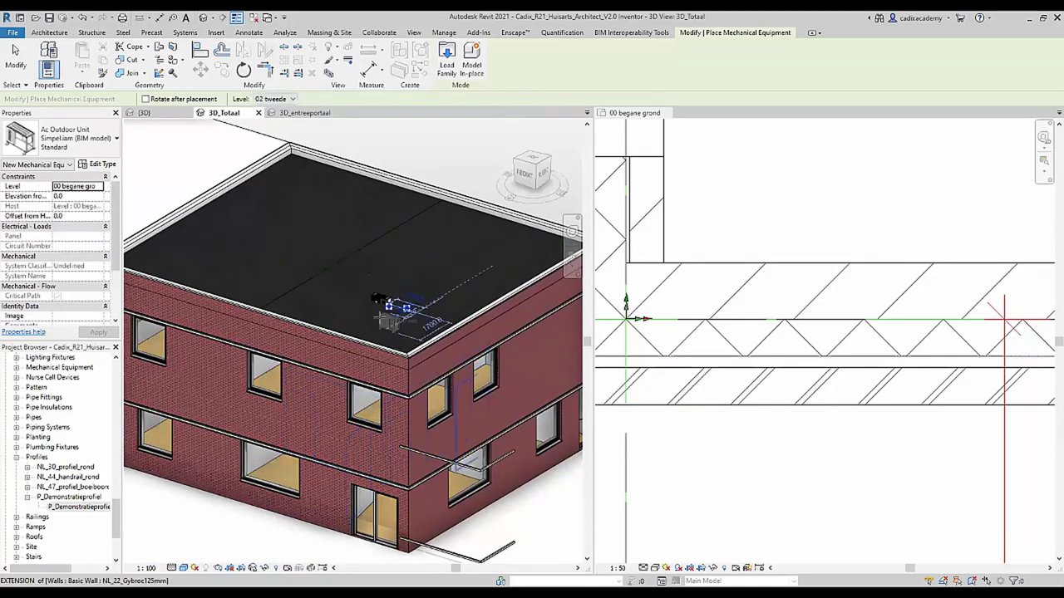
scroll(382, 320, up, 3)
scroll(382, 274, up, 2)
click(396, 222)
key(Escape)
Set the unit's Elevation from Level to 500 and drag it toward the roof's front edge
click(397, 223)
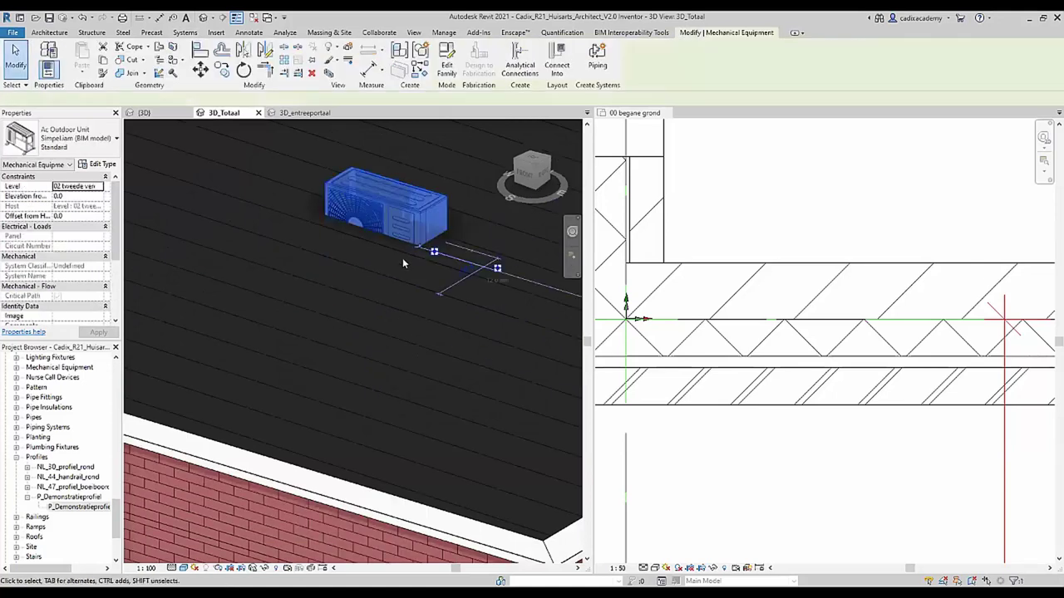
click(80, 196)
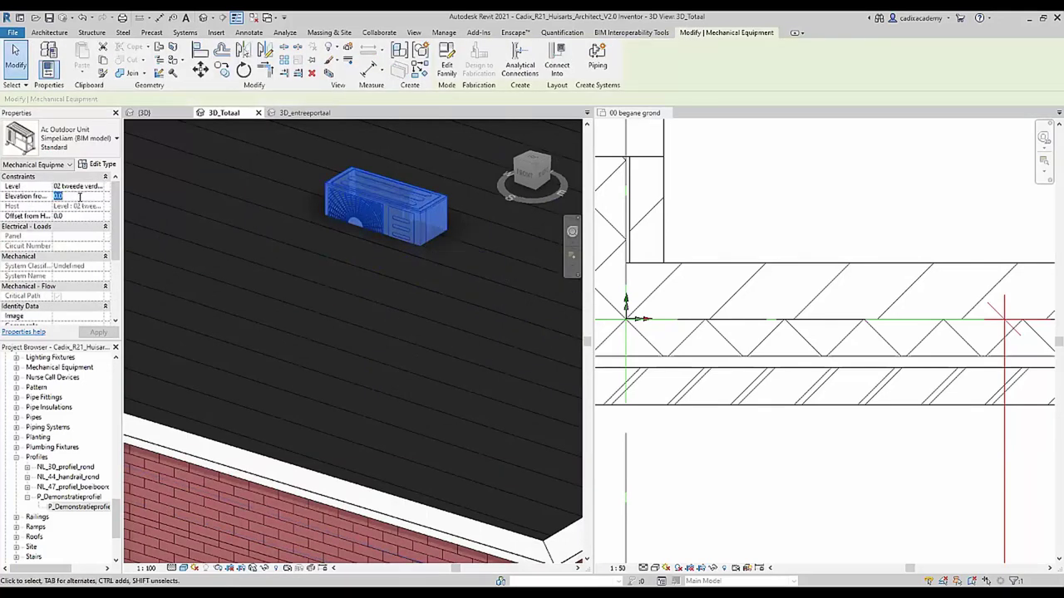
text(500)
key(Return)
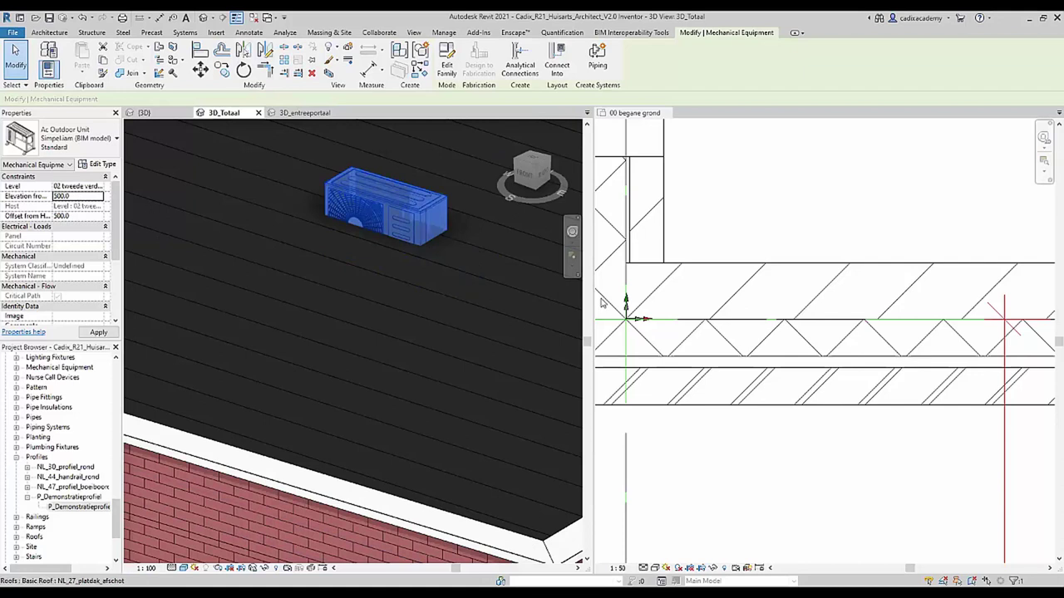
click(322, 269)
scroll(384, 275, down, 3)
click(398, 198)
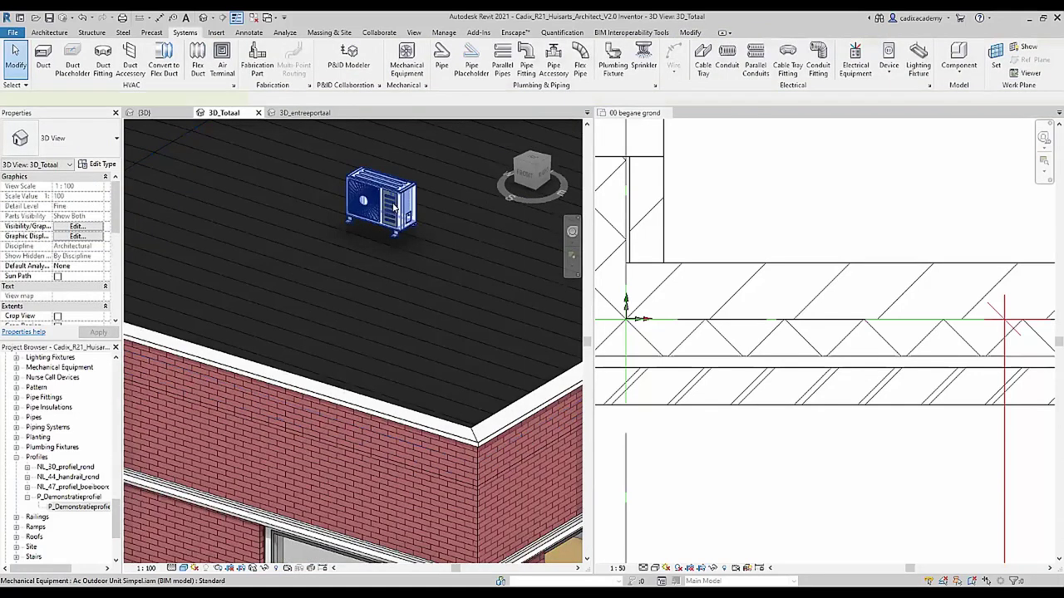
drag(398, 194, 425, 342)
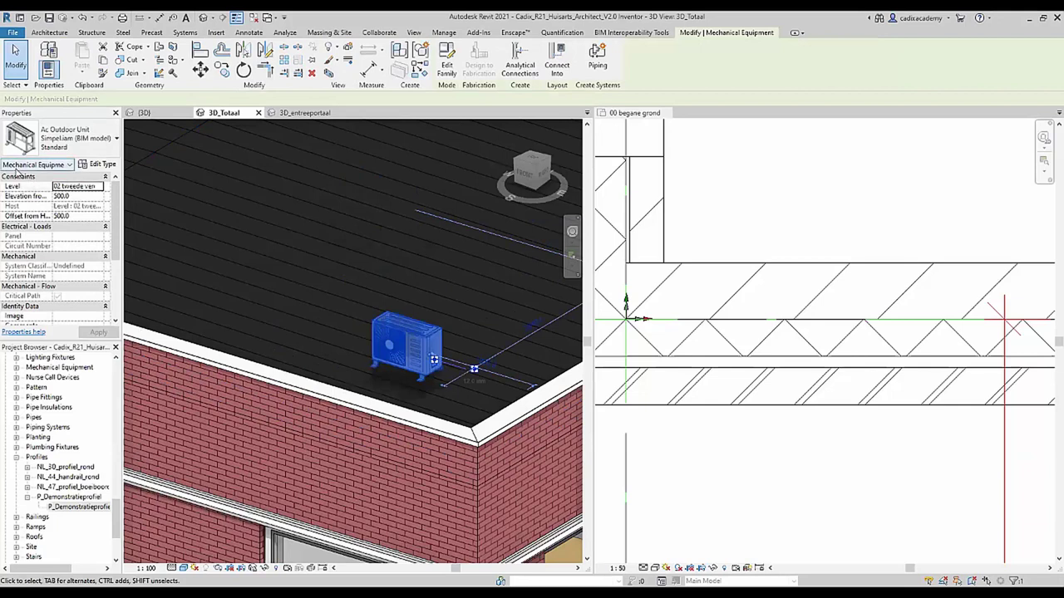
Open the outdoor unit's Type Properties and locate the Description parameter
click(33, 164)
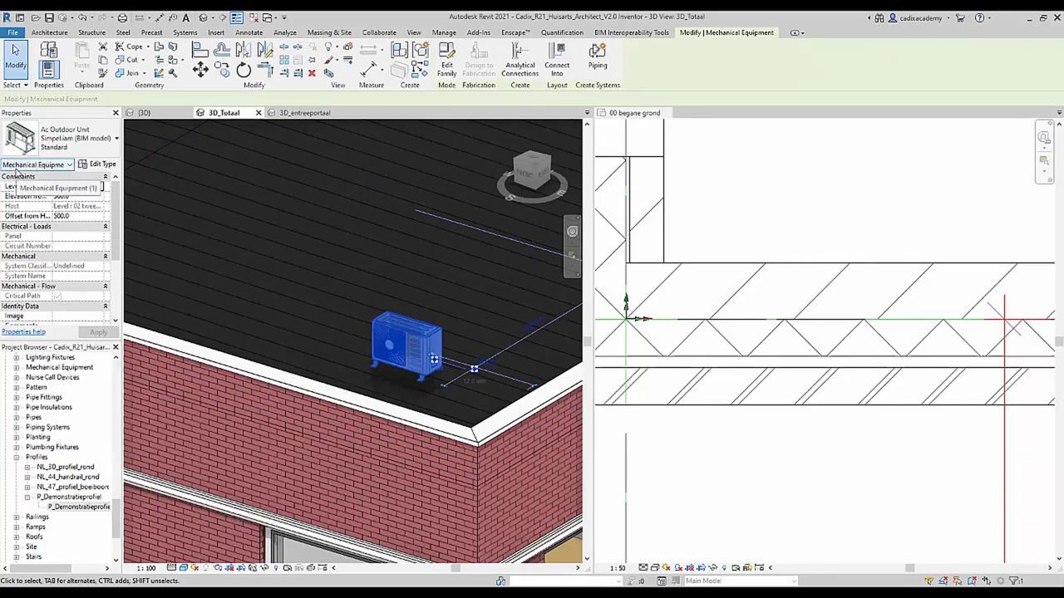
click(98, 164)
scroll(698, 319, down, 2)
scroll(698, 319, down, 4)
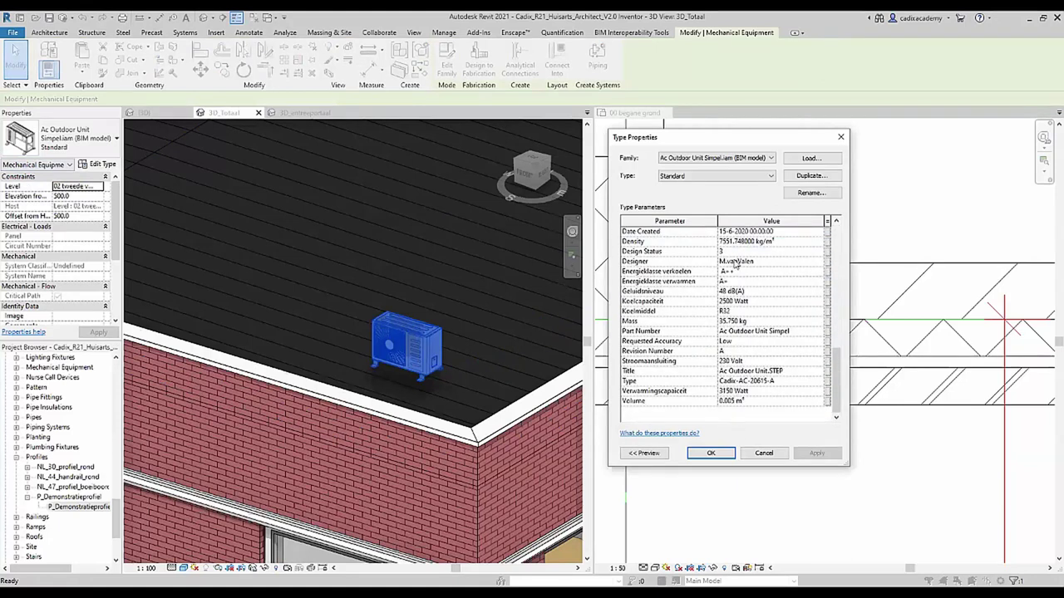
scroll(735, 354, up, 3)
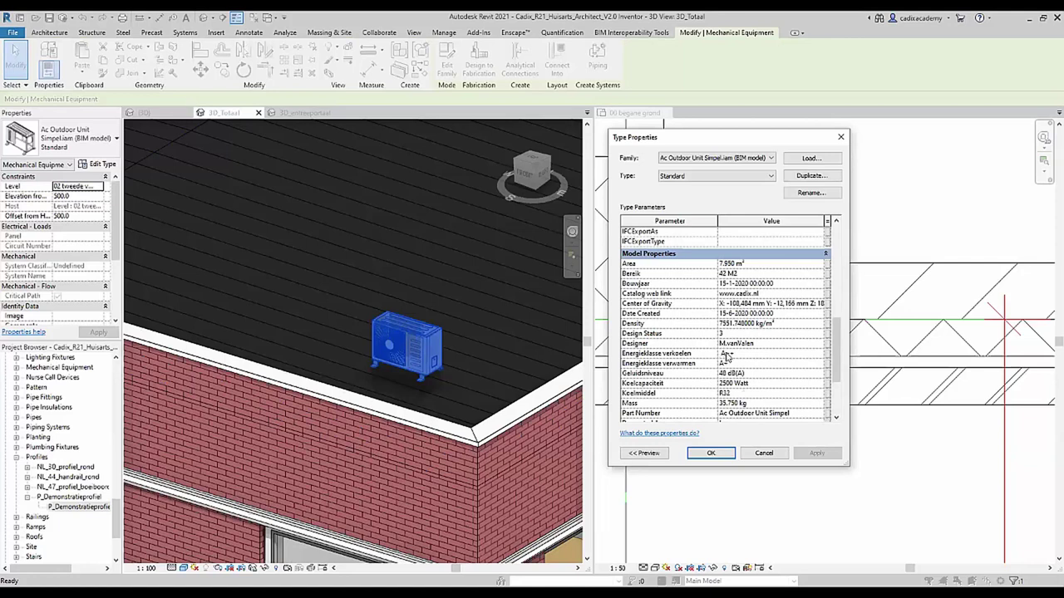
scroll(725, 356, down, 2)
scroll(725, 369, up, 2)
scroll(725, 370, up, 2)
scroll(726, 372, up, 2)
scroll(726, 373, up, 2)
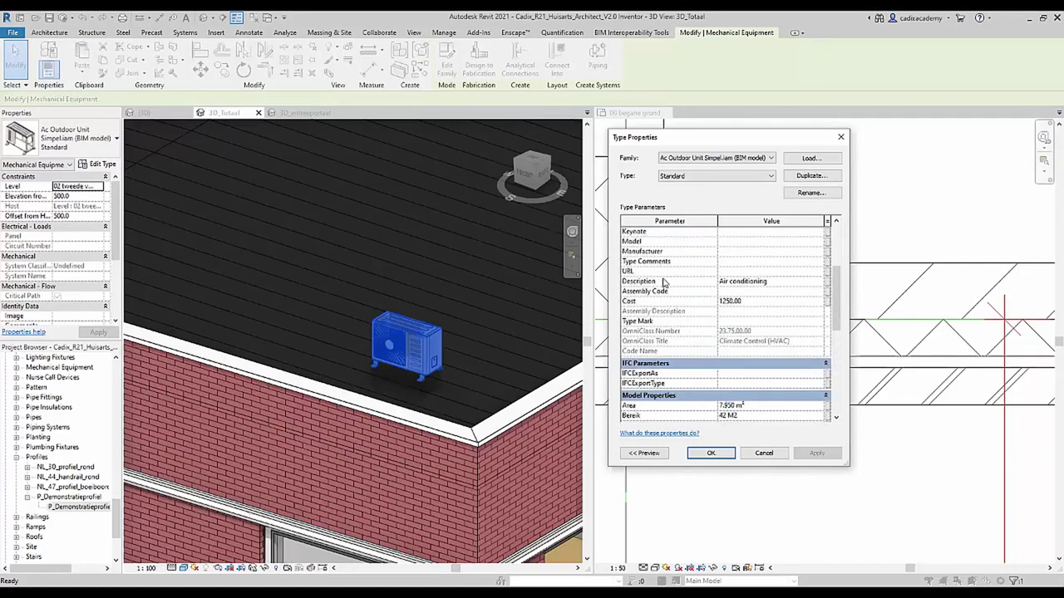
Append '(Inventor)' to the type Description, making it 'Air conditioning (Inventor)', and confirm
click(788, 285)
text((Inventor)
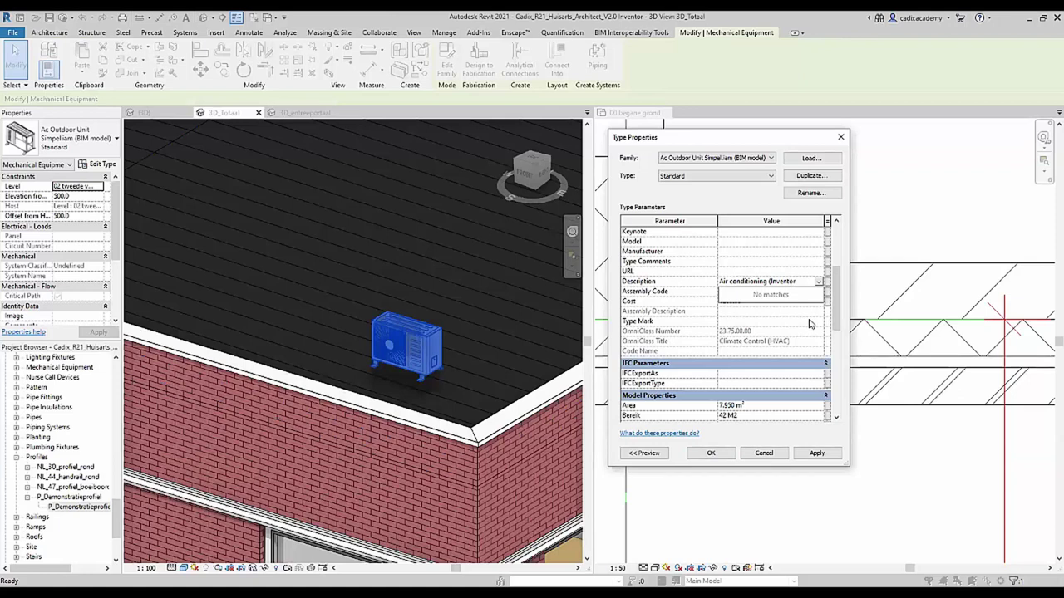
key(Return)
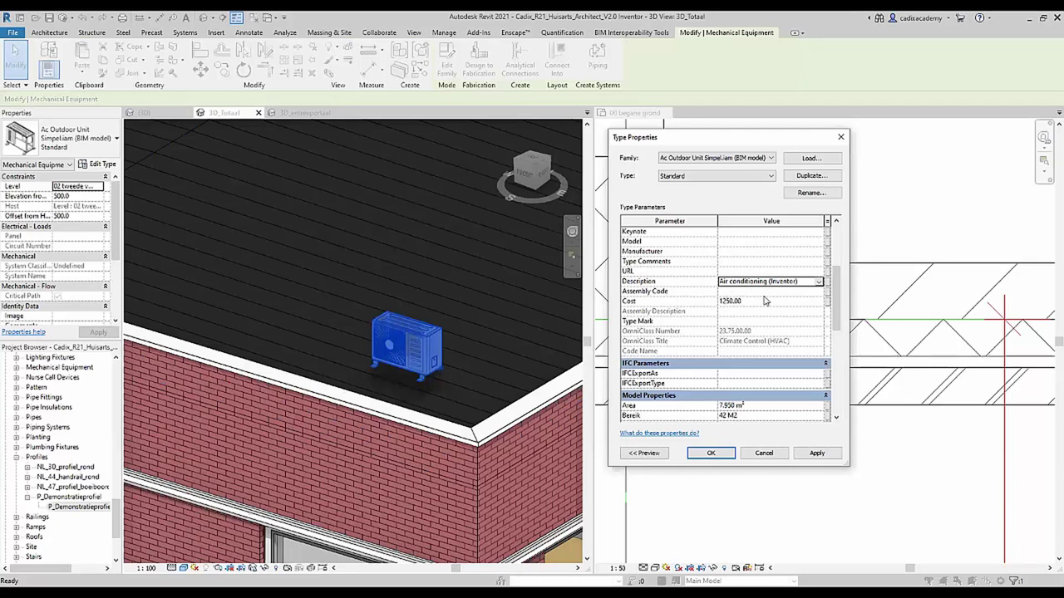
click(710, 453)
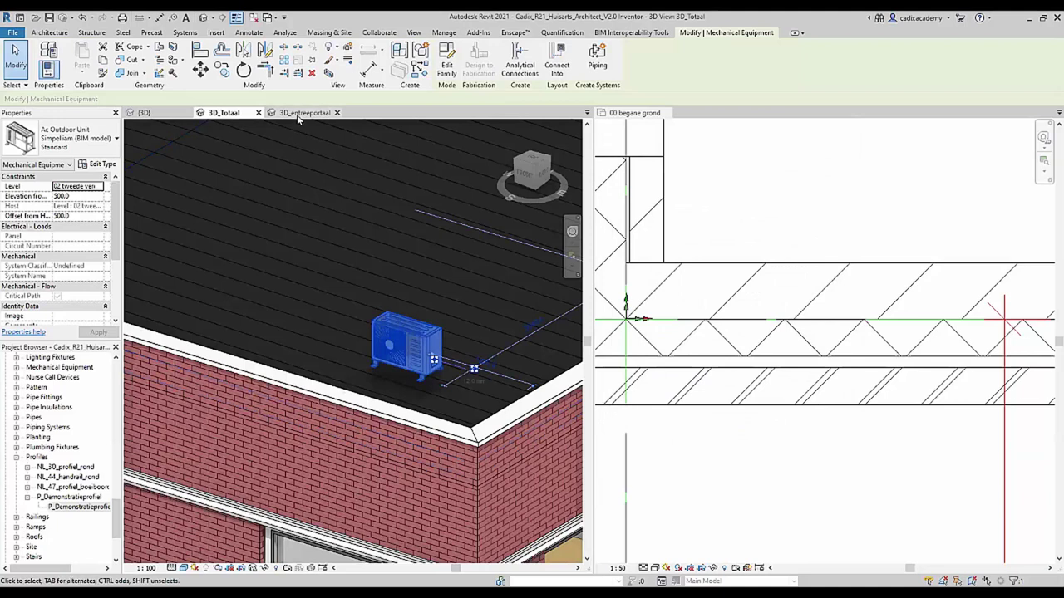
In 3D_entreeportaal, open the Inventor export template's V/G filter overrides and select Gemaakt in Inventor
click(303, 113)
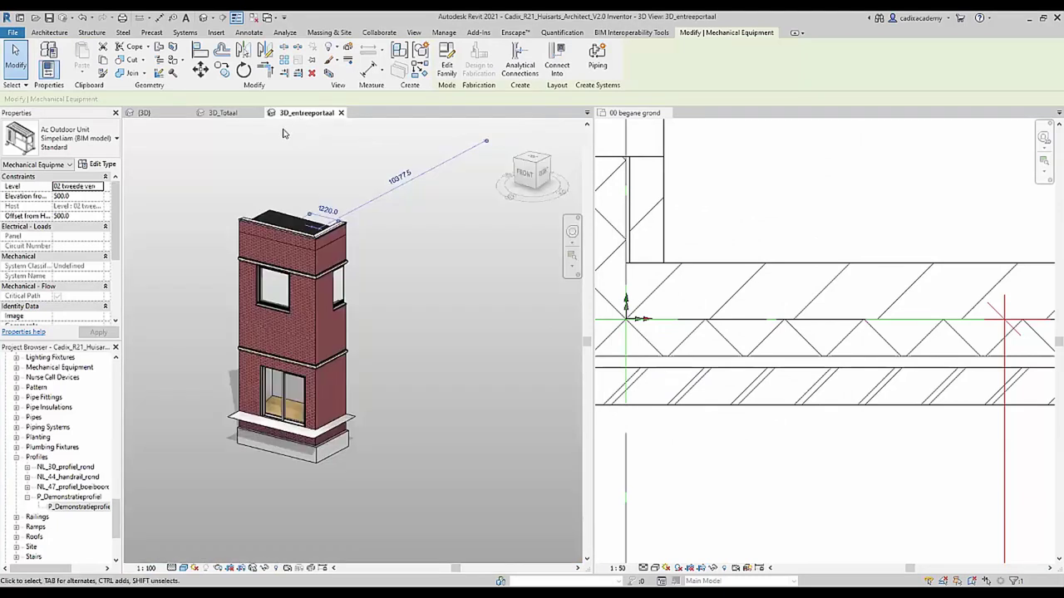
click(256, 179)
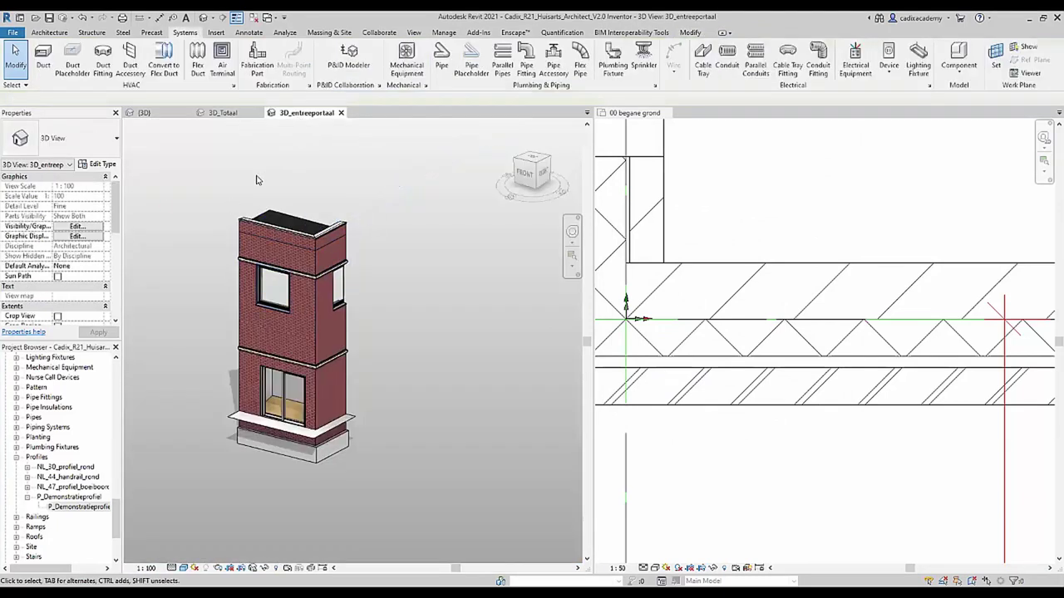
scroll(65, 283, down, 3)
click(77, 286)
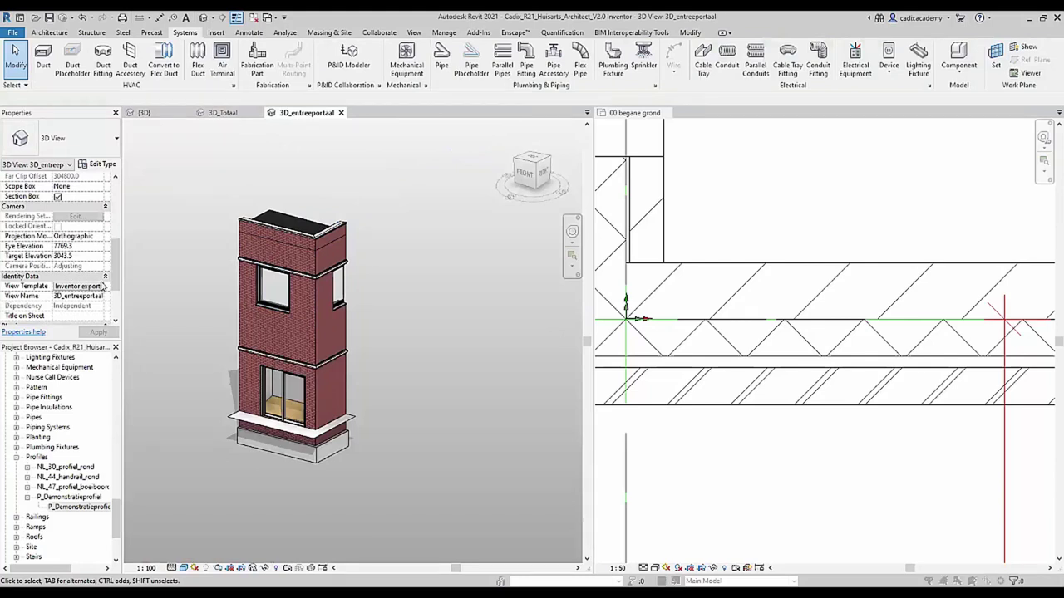
click(598, 321)
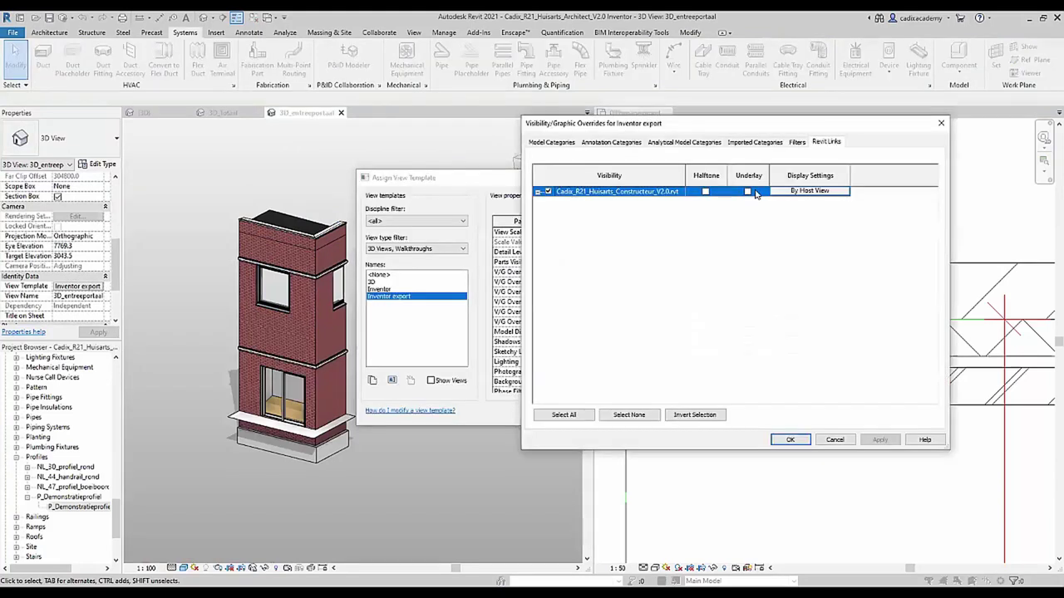
click(794, 142)
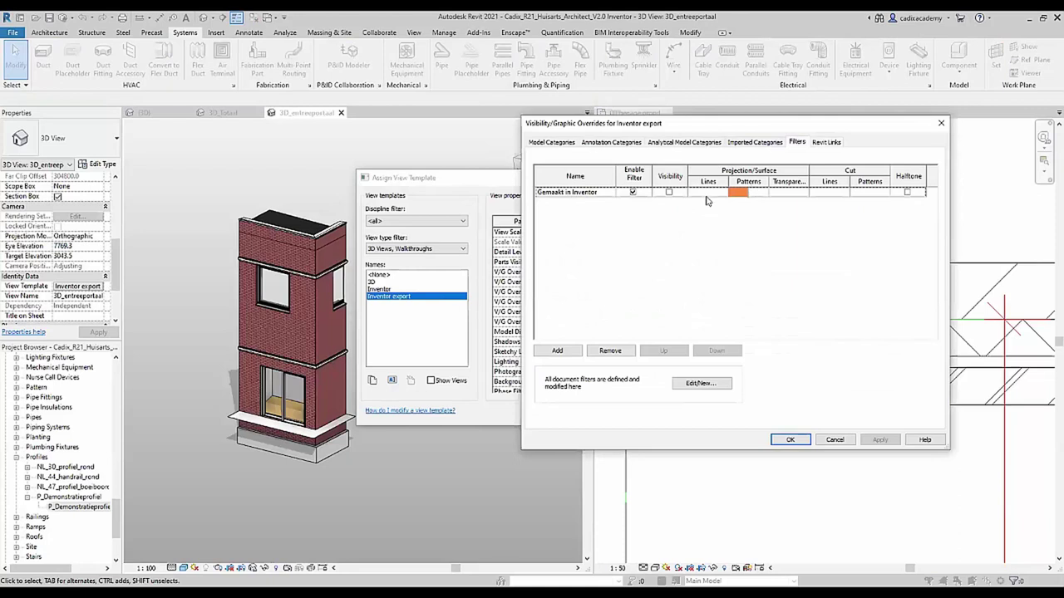
click(670, 193)
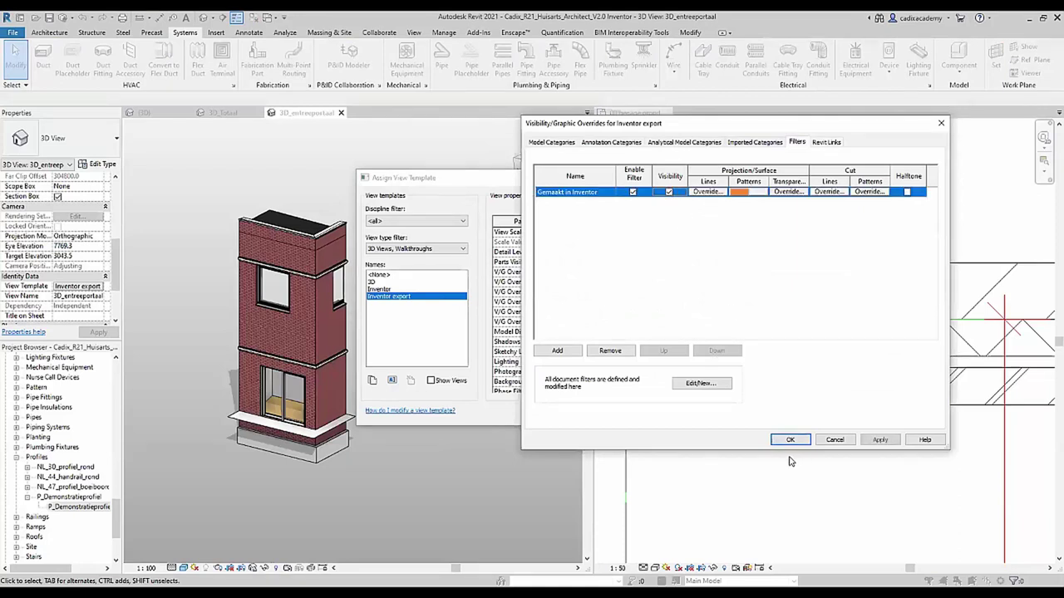
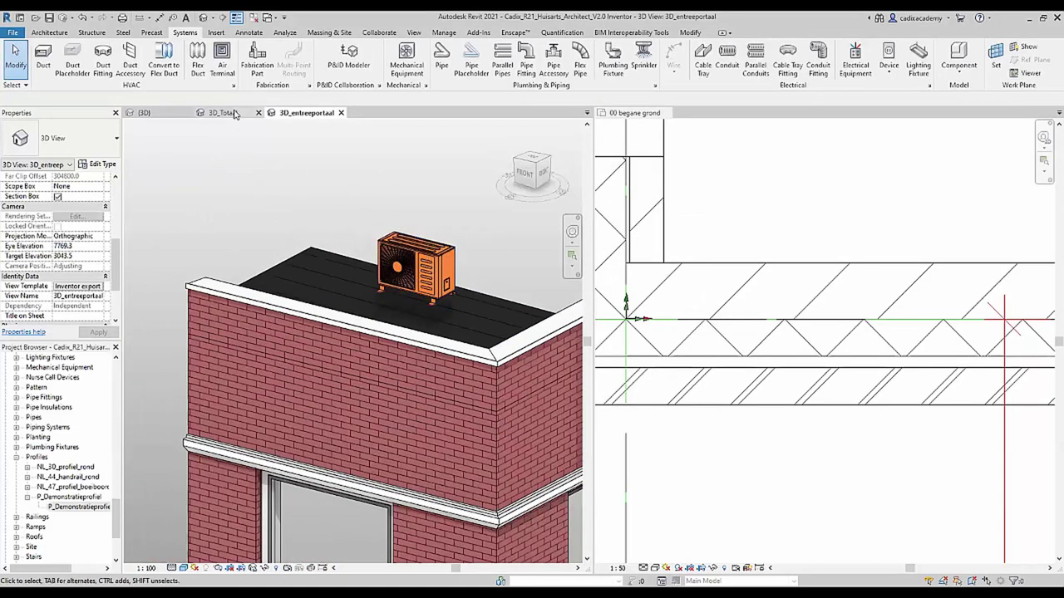
Show the roof in the 3D_Totaal view and select the AC outdoor unit
click(223, 112)
click(407, 337)
scroll(426, 382, up, 3)
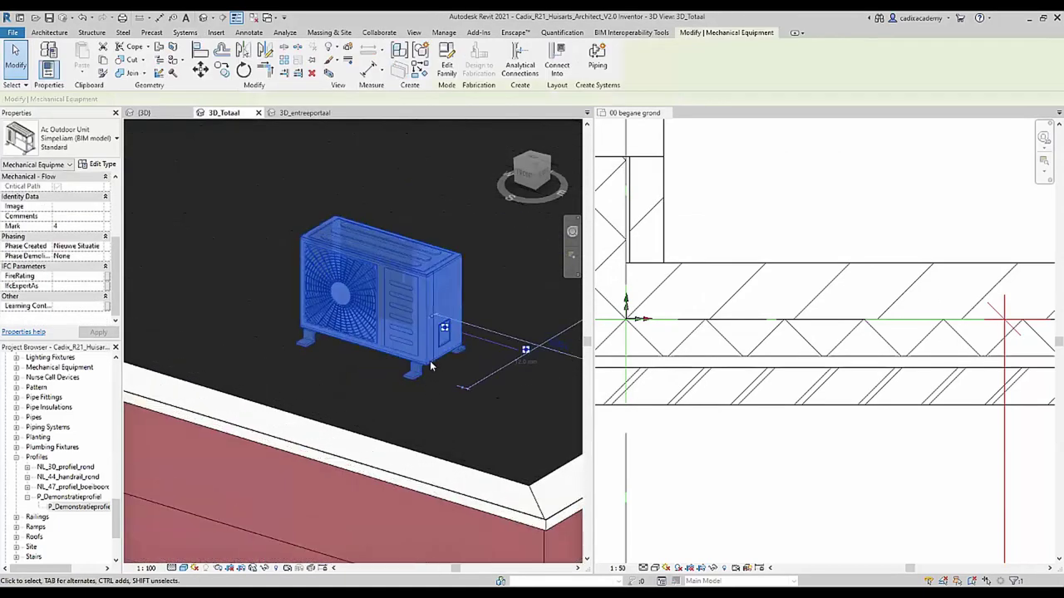
scroll(456, 334, up, 2)
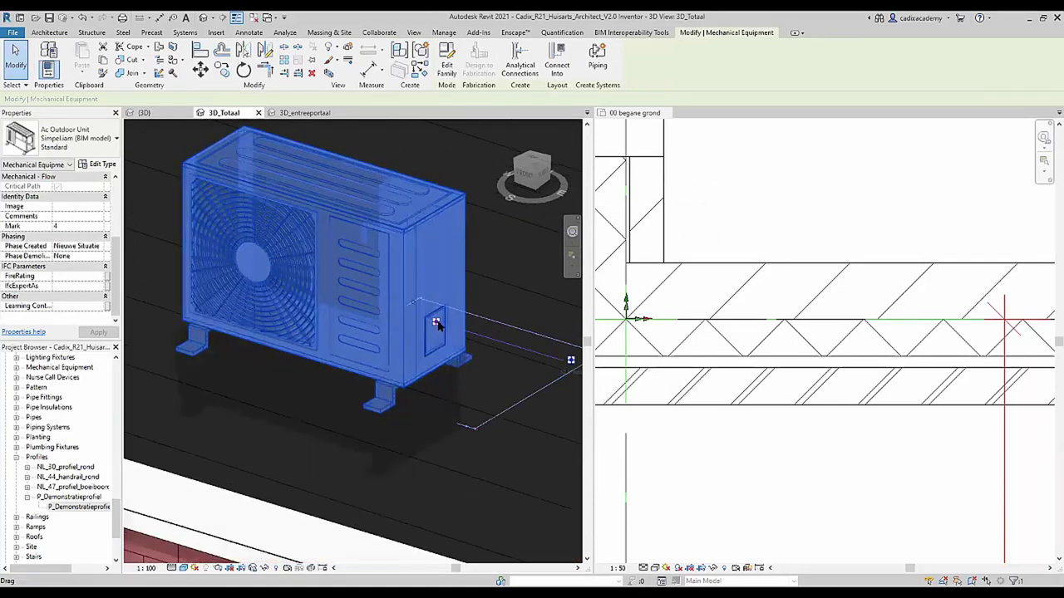
scroll(737, 225, down, 3)
scroll(743, 303, down, 2)
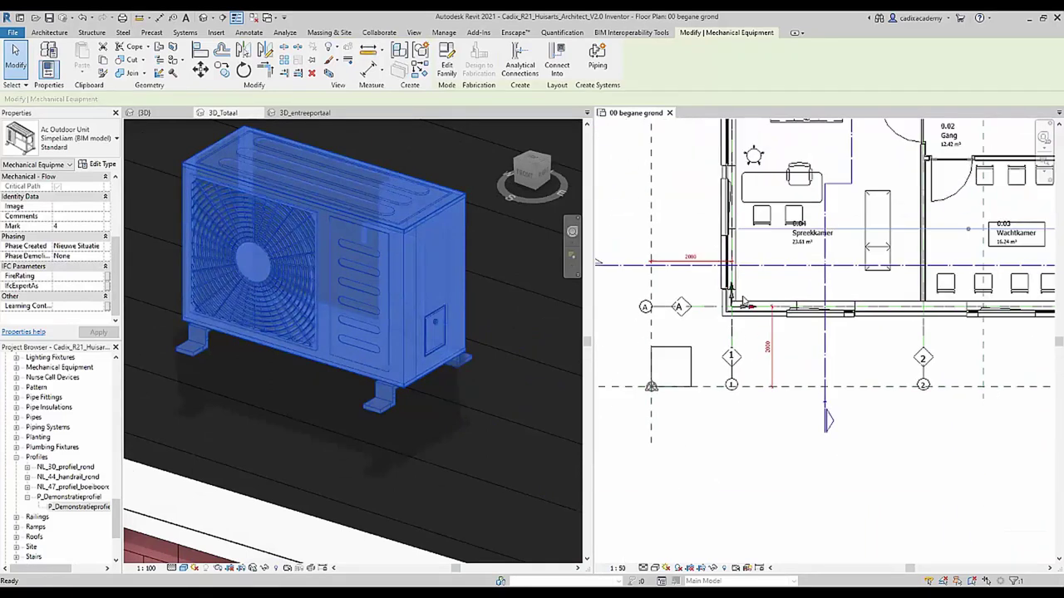
Open the Detail 3 section from its marker in the ground floor plan
click(744, 303)
middle_drag(595, 270, 703, 304)
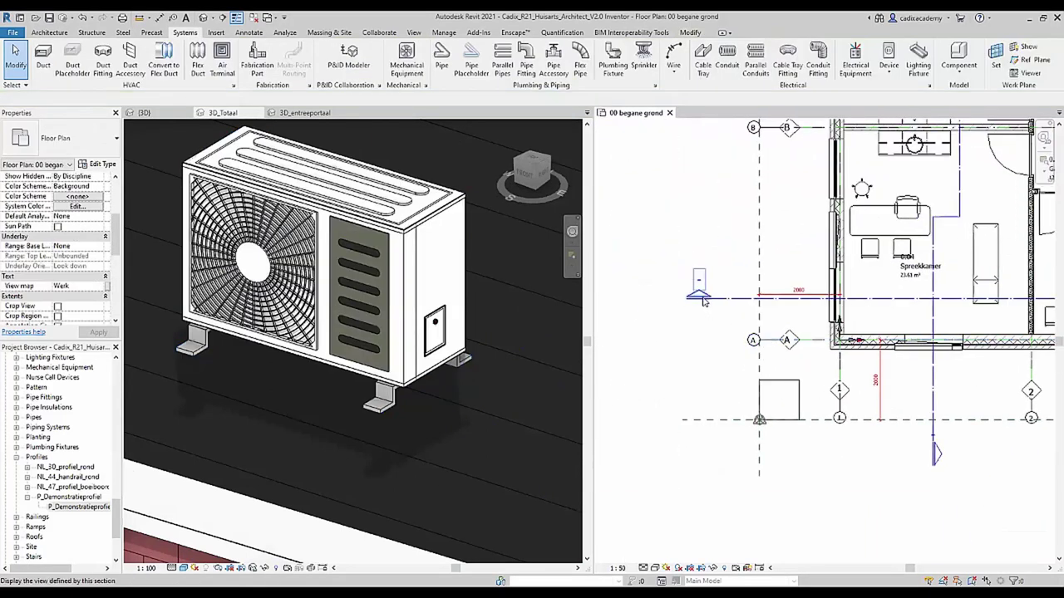
double_click(703, 300)
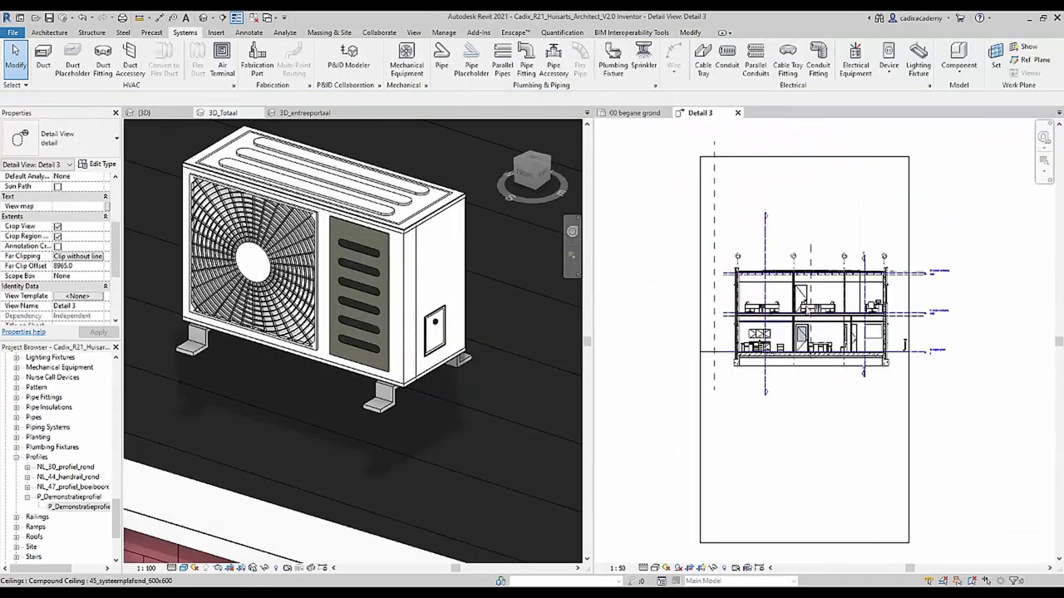
Return to 3D_Totaal and reselect the AC outdoor unit
click(406, 287)
scroll(409, 289, down, 4)
scroll(409, 288, up, 1)
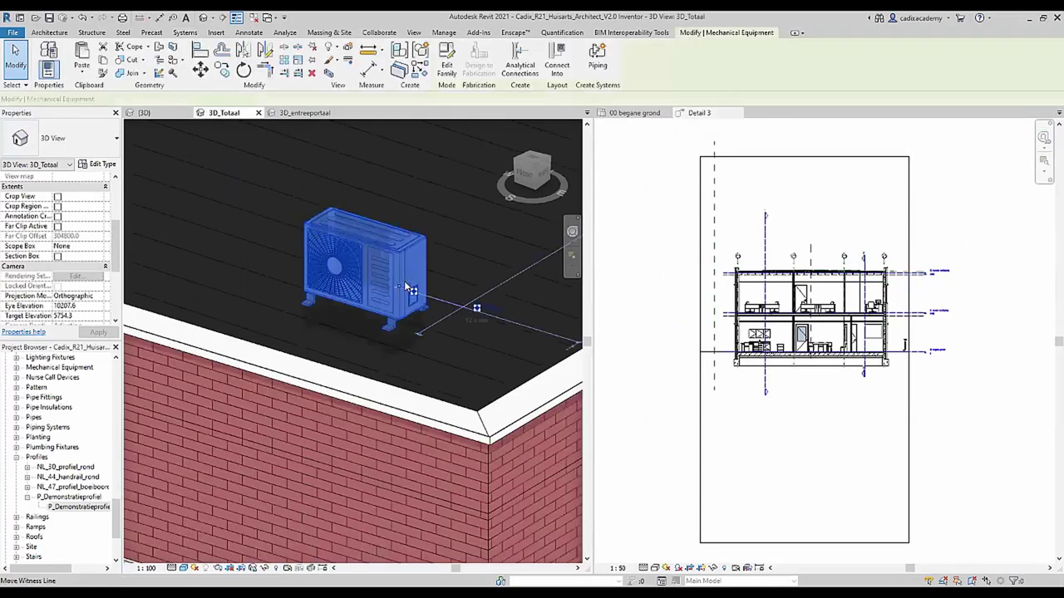
click(409, 288)
Drag the AC outdoor unit further back on the roof in 3D
drag(411, 229, 501, 175)
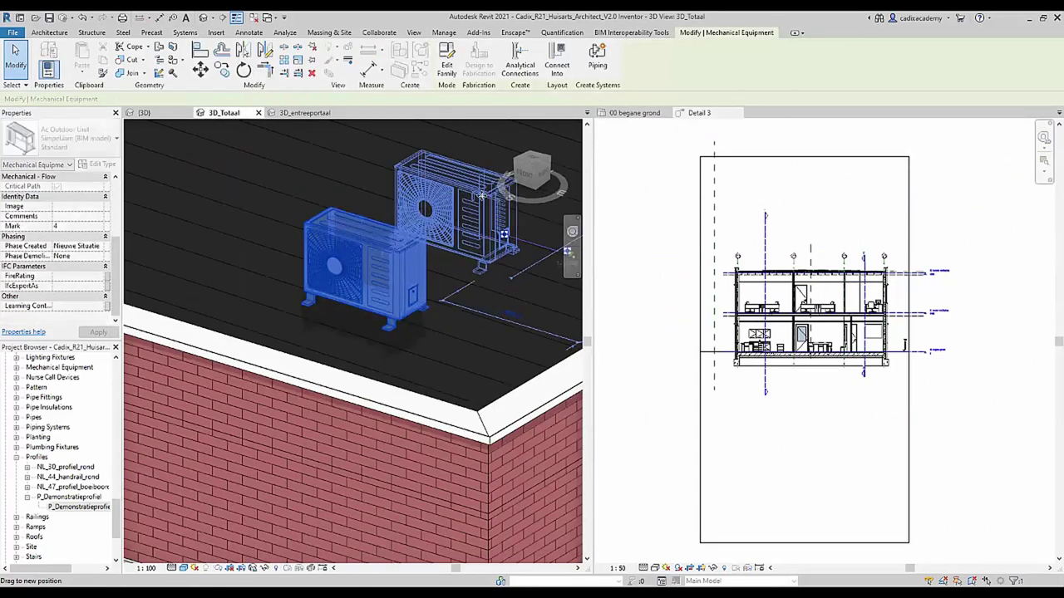
scroll(833, 288, up, 3)
scroll(834, 288, up, 3)
In Detail 3, move the unit down so its feet rest on the roof line
click(833, 287)
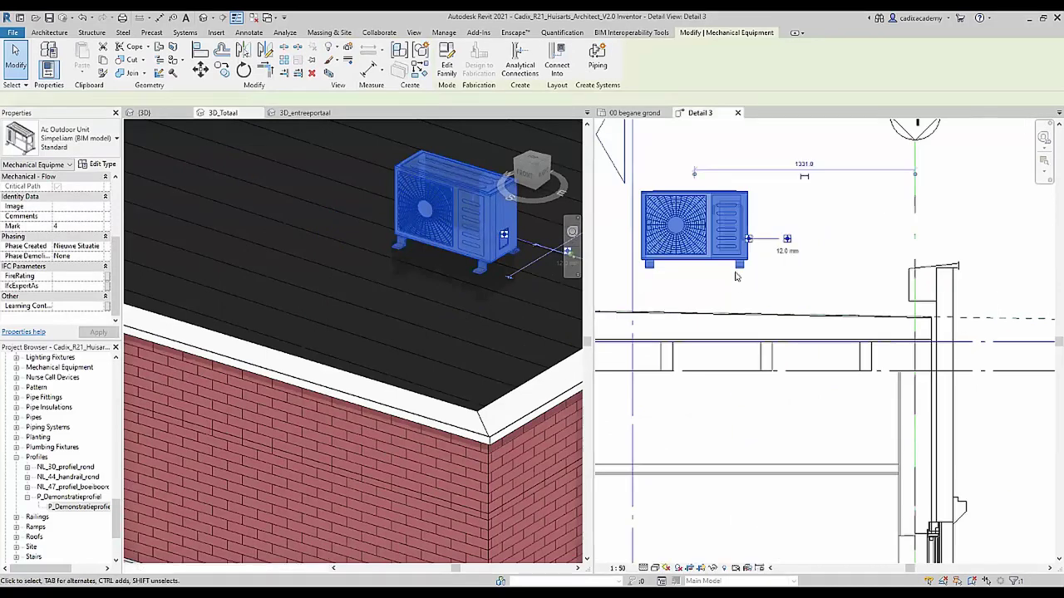
scroll(630, 246, up, 2)
scroll(630, 246, up, 2)
click(201, 69)
scroll(647, 285, up, 2)
click(621, 286)
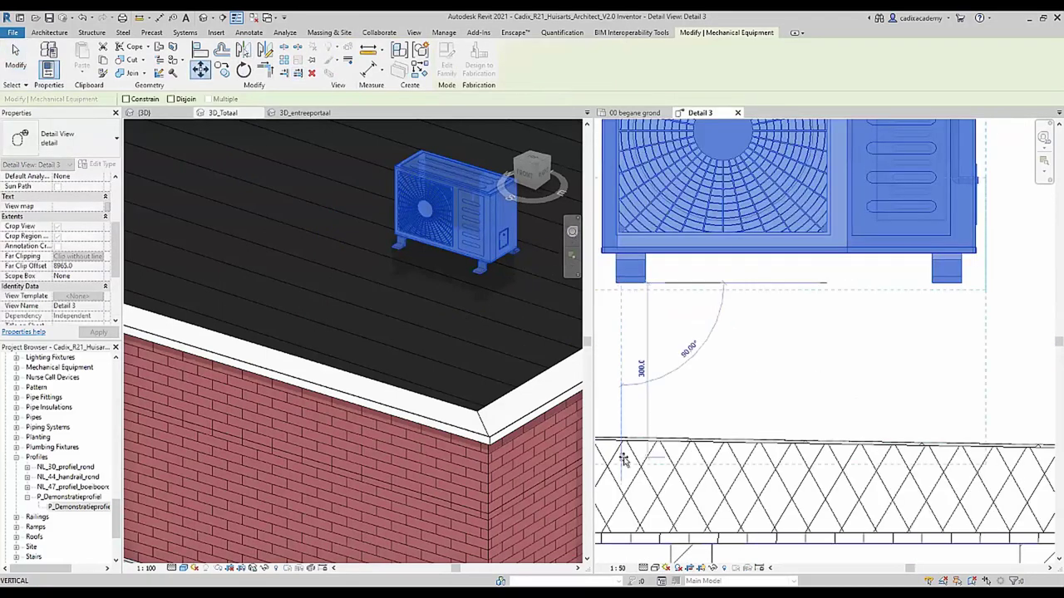
click(622, 435)
Rotate the unit in Detail 3 so both feet sit level on the flat roof
click(242, 69)
scroll(636, 449, up, 3)
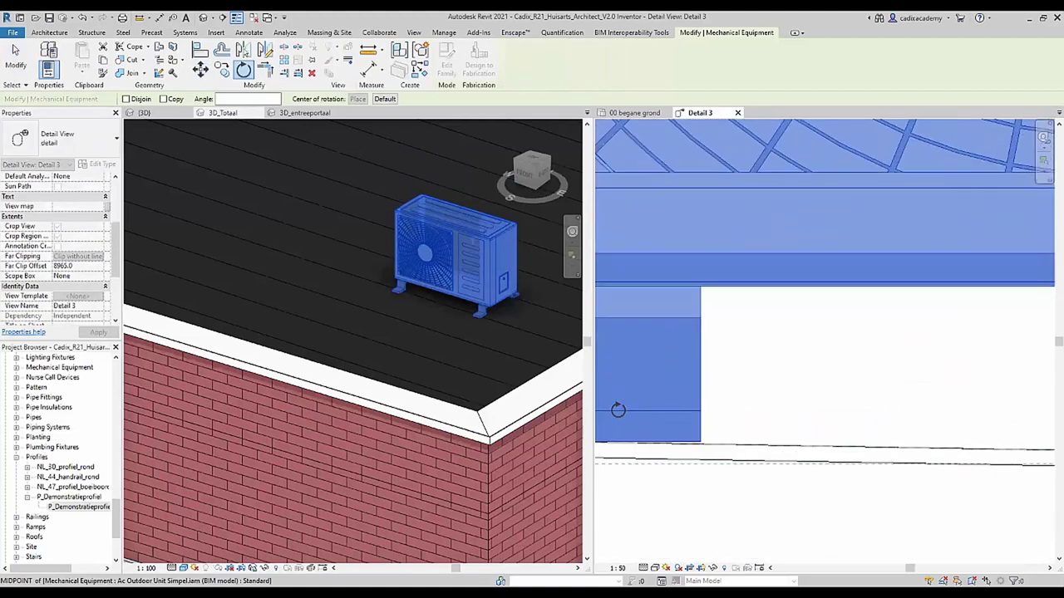
scroll(618, 408, up, 2)
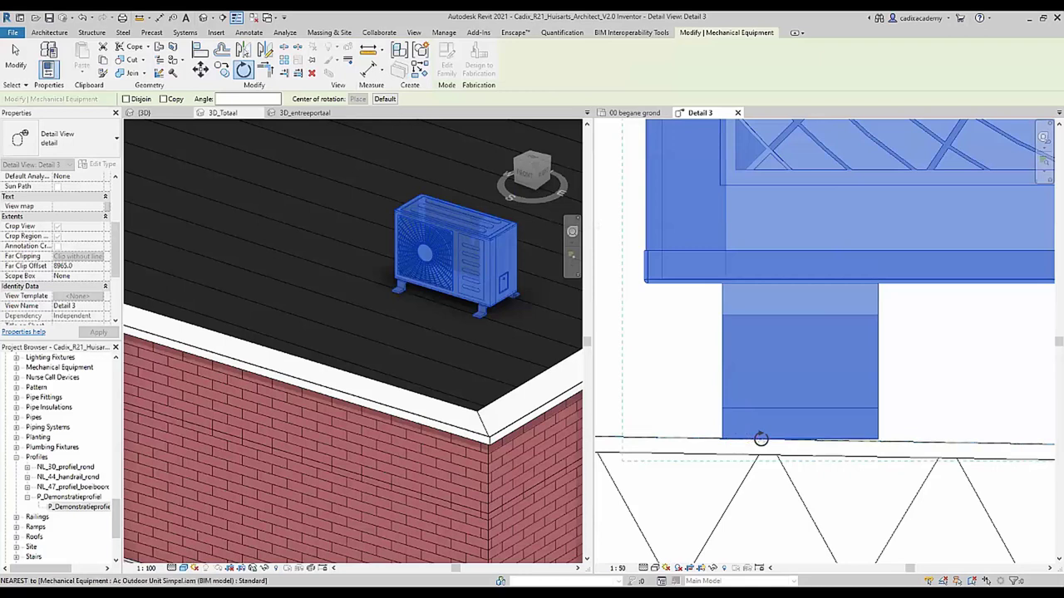
scroll(954, 436, down, 2)
middle_drag(954, 437, 836, 403)
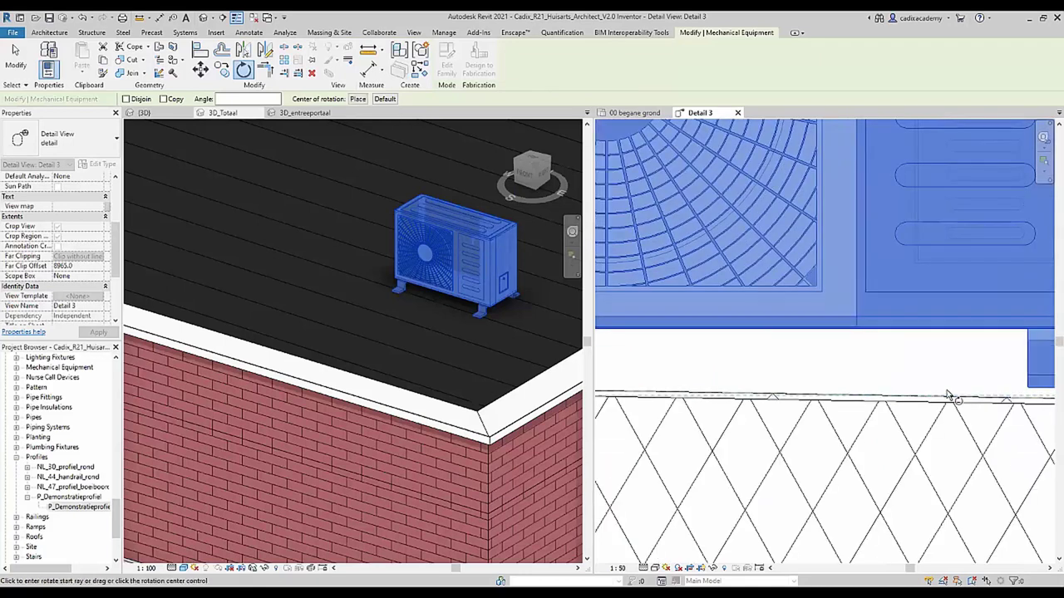
click(837, 403)
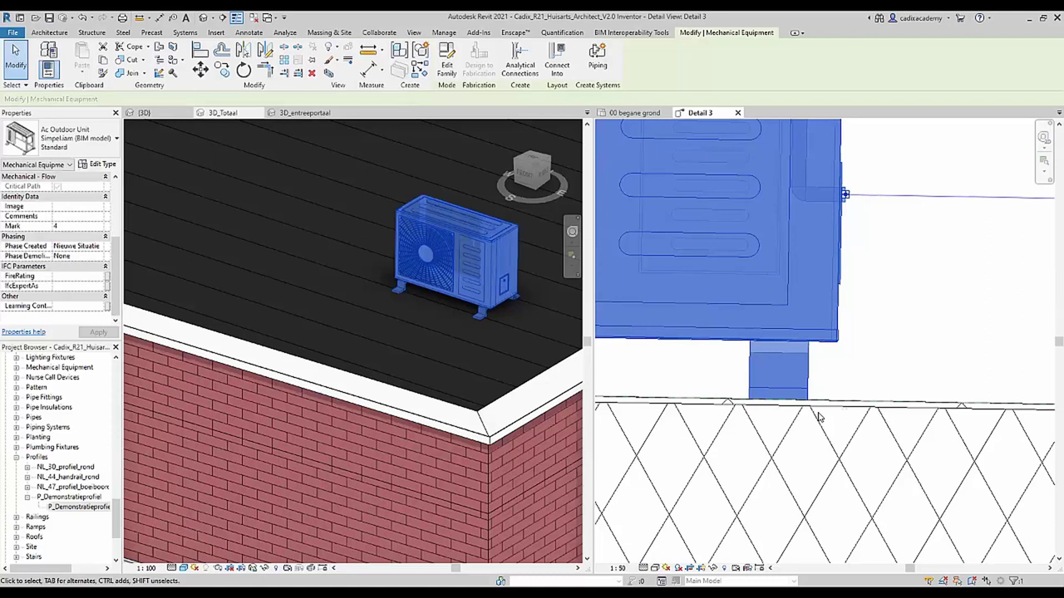
scroll(818, 417, down, 3)
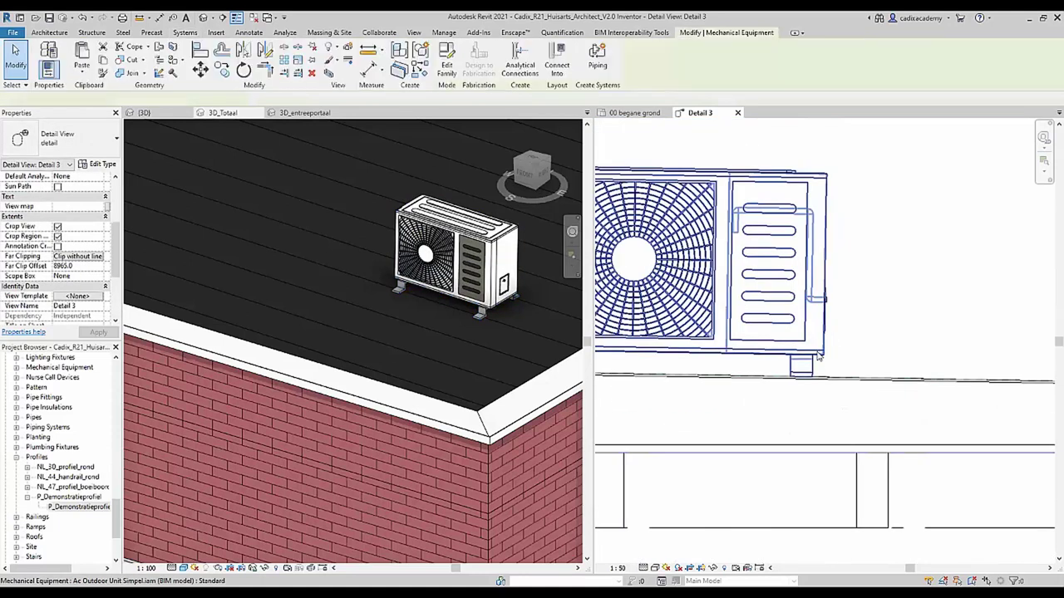
middle_drag(830, 331, 765, 342)
Attempt a pipe from the unit's connector, then cancel it after the error
scroll(799, 318, up, 3)
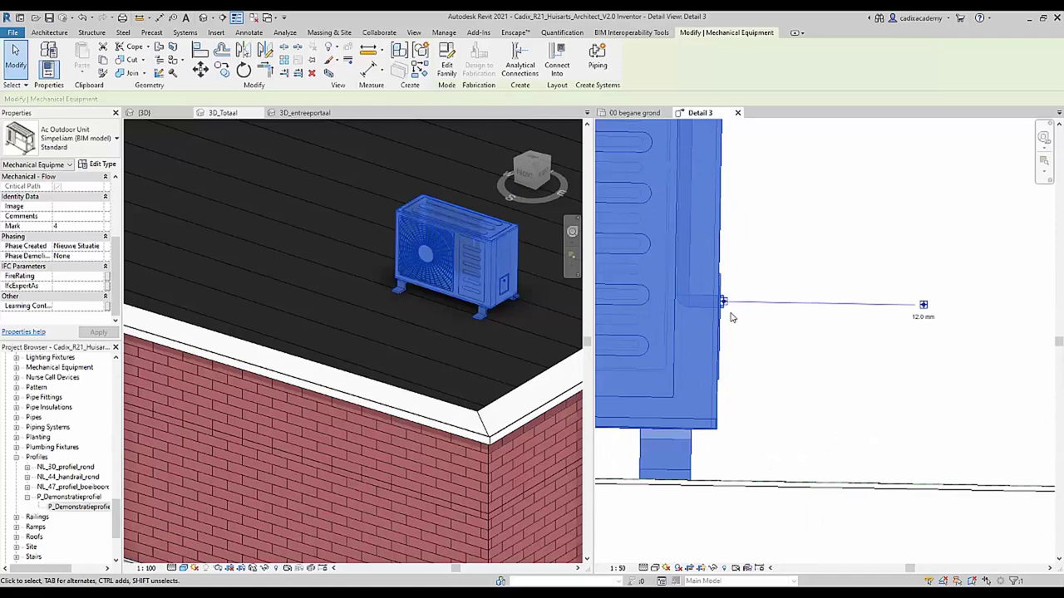
right_click(723, 304)
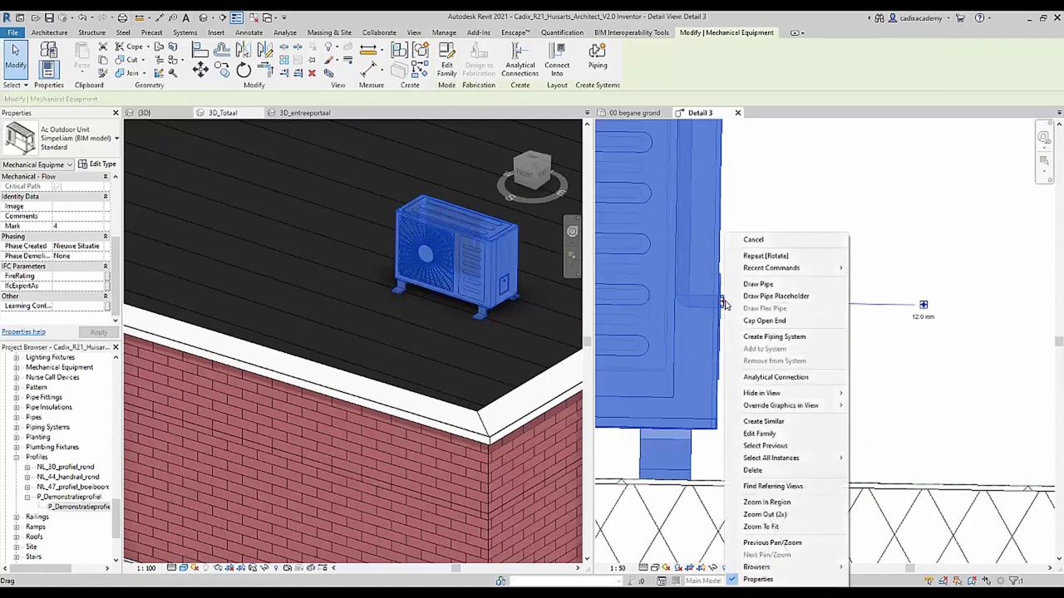
click(747, 282)
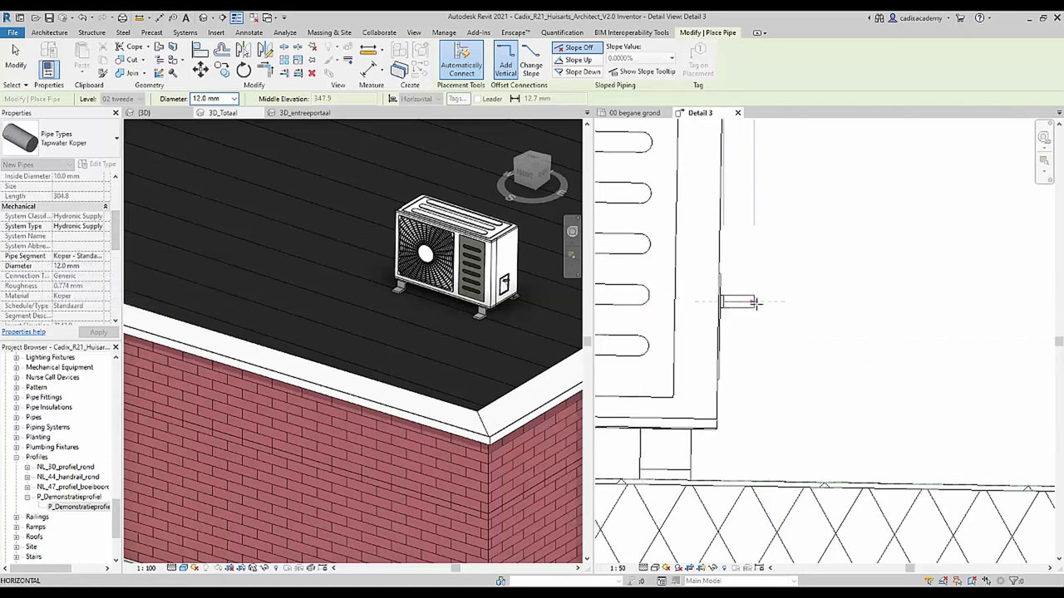
scroll(756, 302, down, 2)
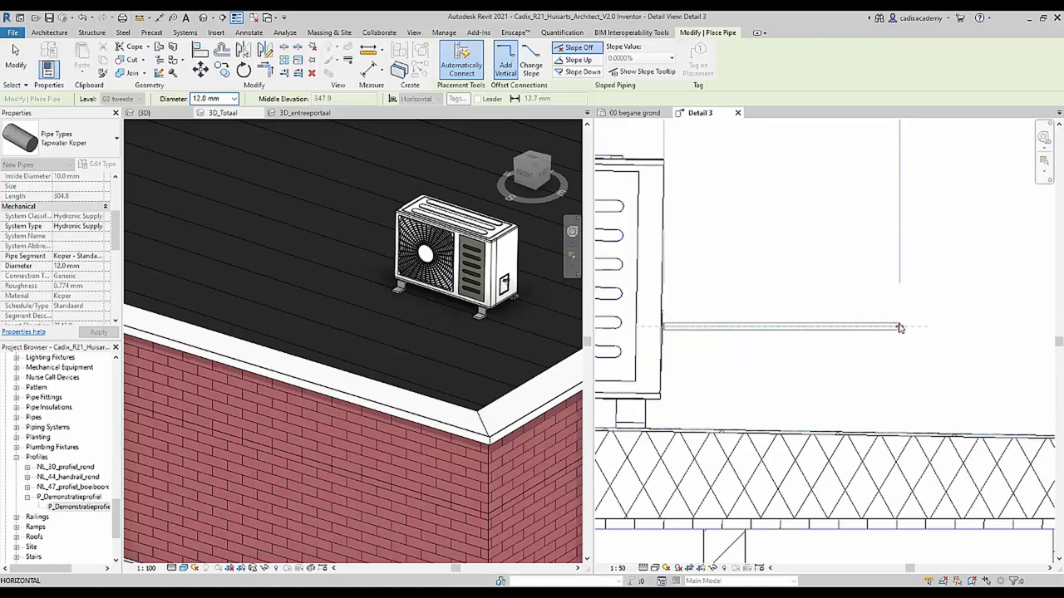
click(898, 328)
key(Escape)
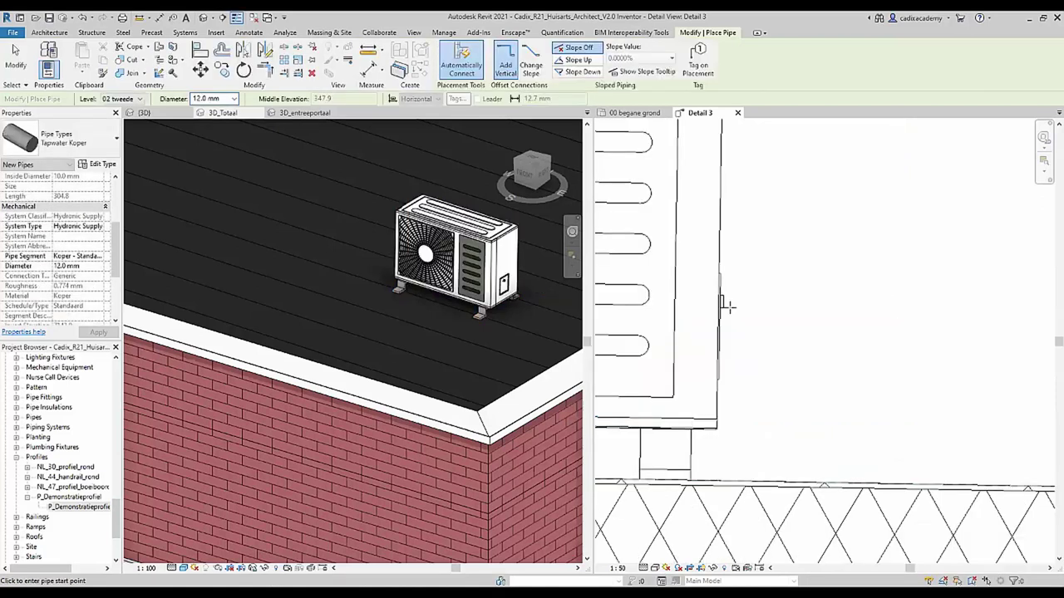
key(Escape)
Draw a 12 mm copper pipe horizontally to the right from the unit's connector
click(723, 303)
right_click(723, 303)
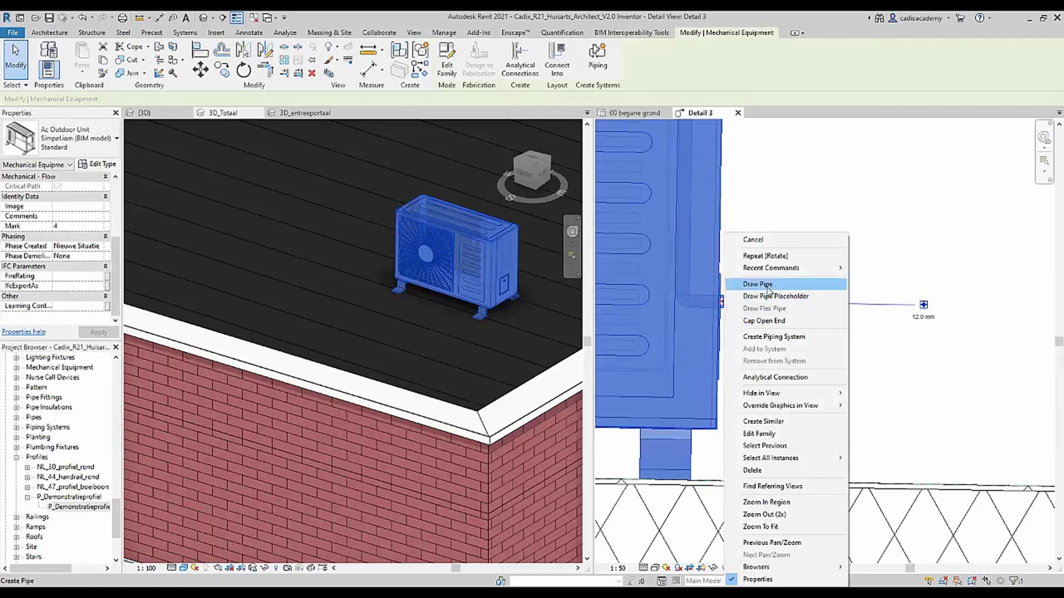
click(757, 284)
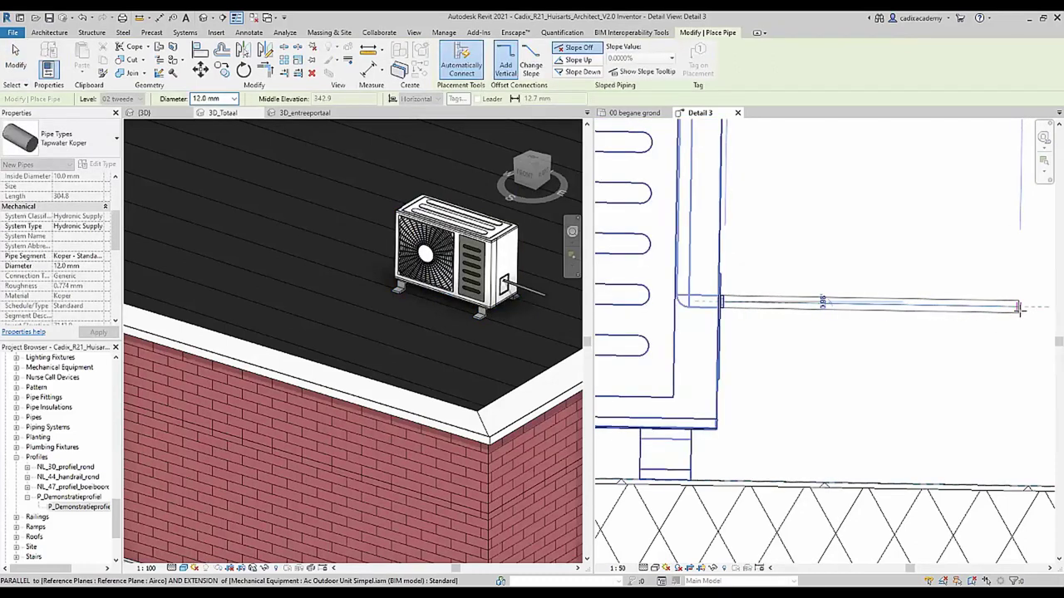
click(1019, 309)
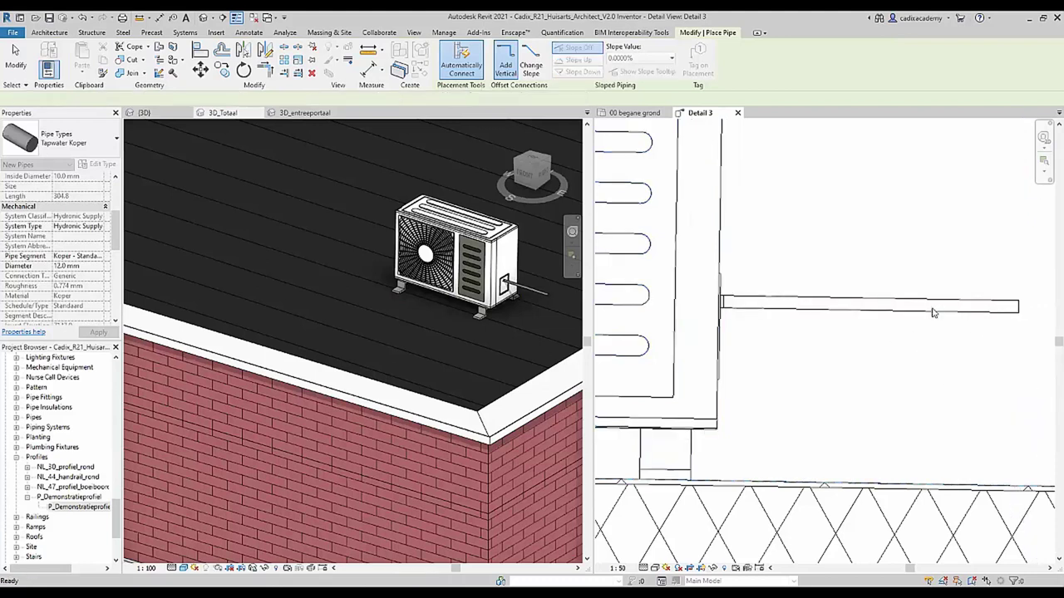
key(Escape)
key(Escape)
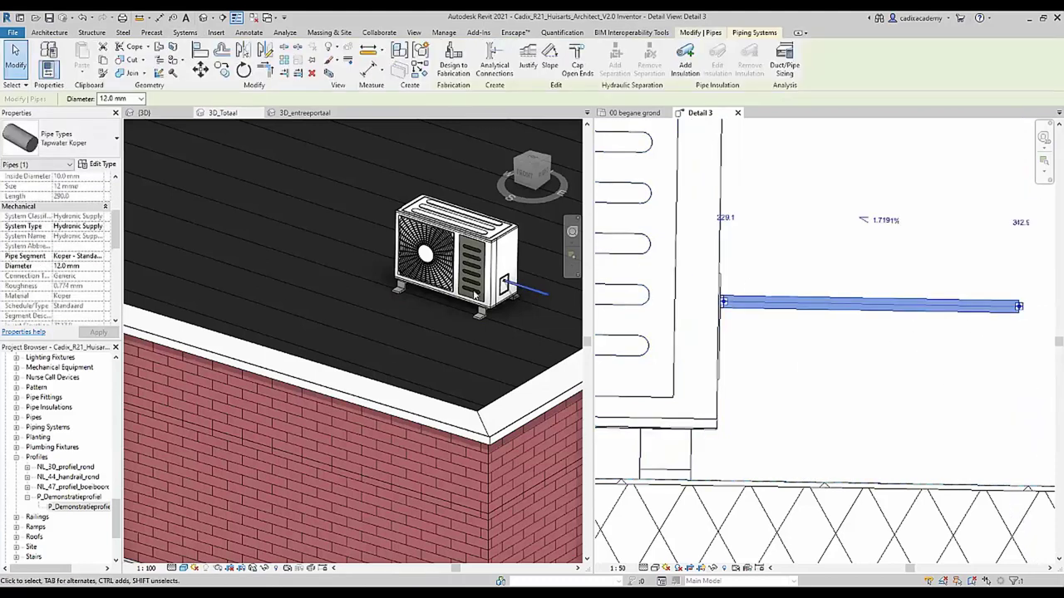
Change the pipe's System Type from Hydronic Supply to Glycol aanvoer
click(101, 228)
click(100, 227)
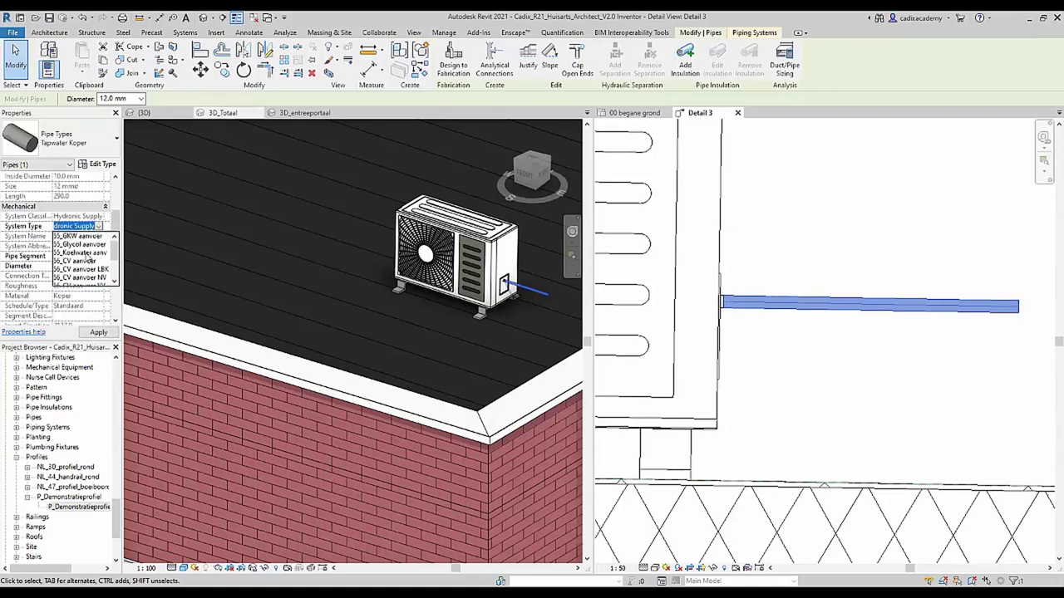
click(83, 244)
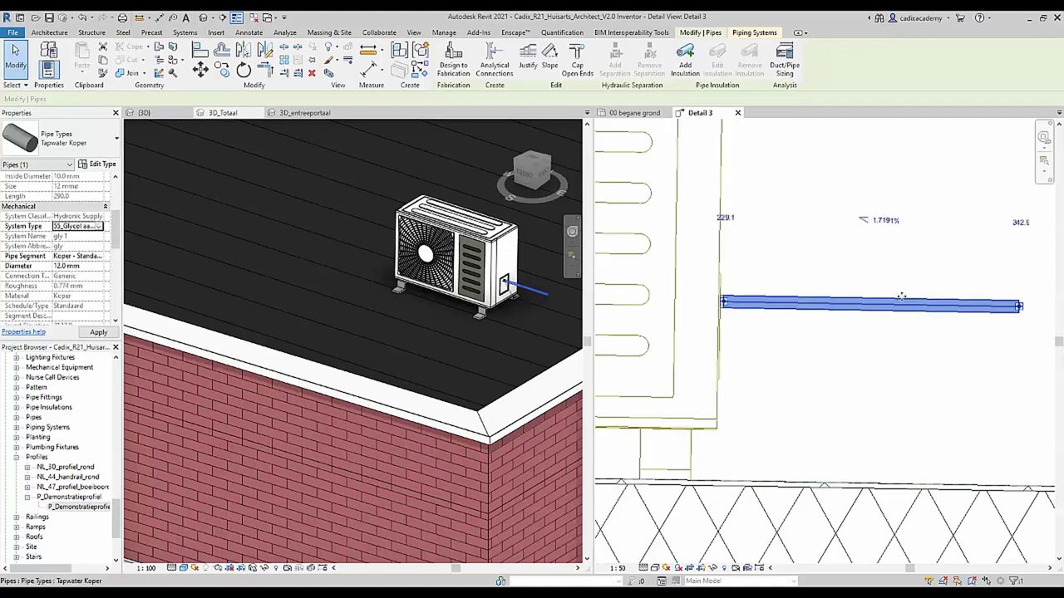
click(842, 268)
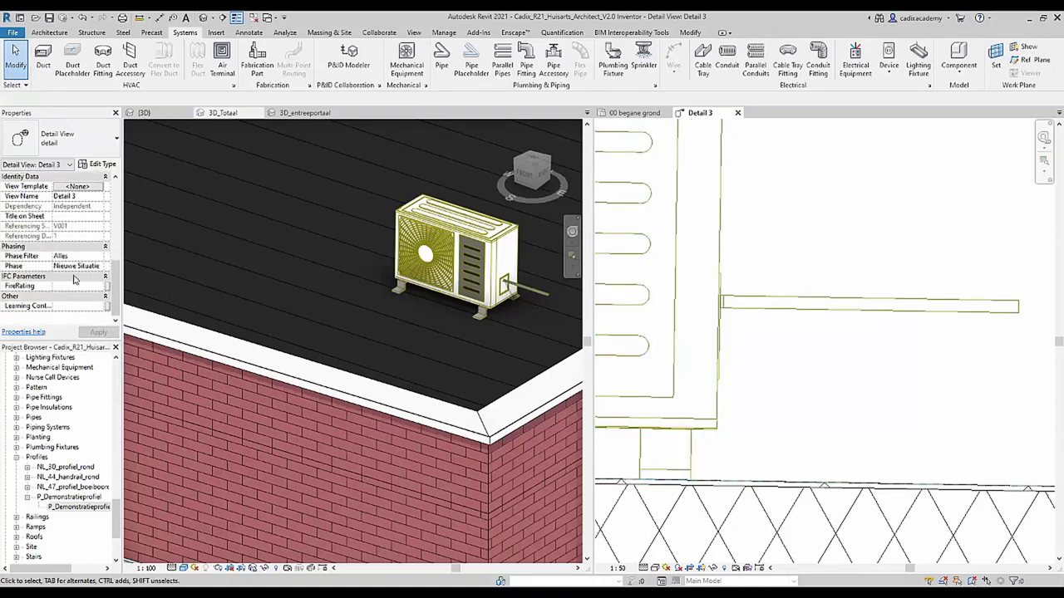
Reselect the pipe to check its properties, then deselect it
click(524, 288)
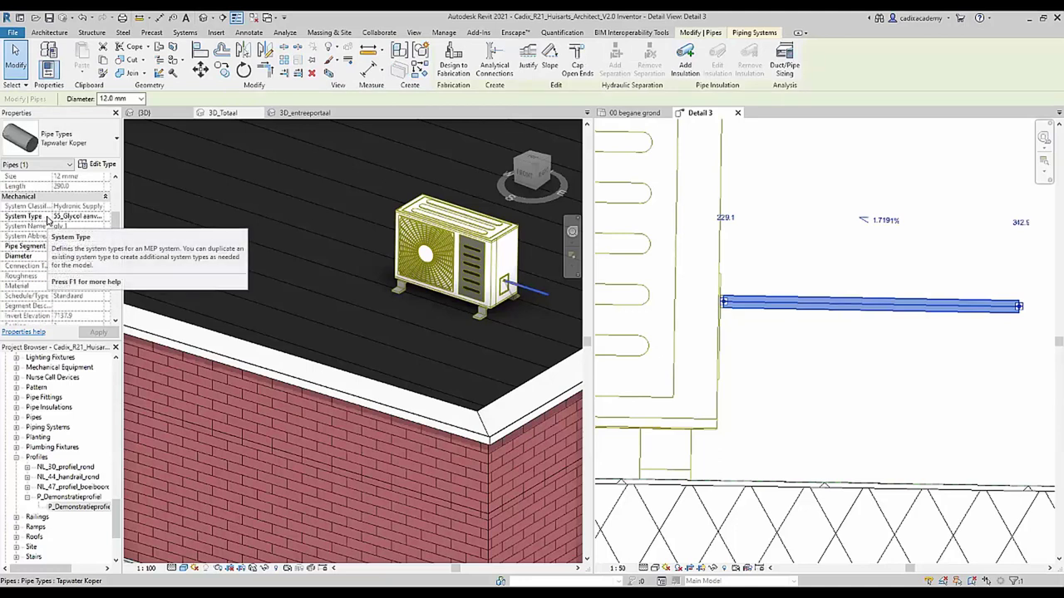
click(673, 349)
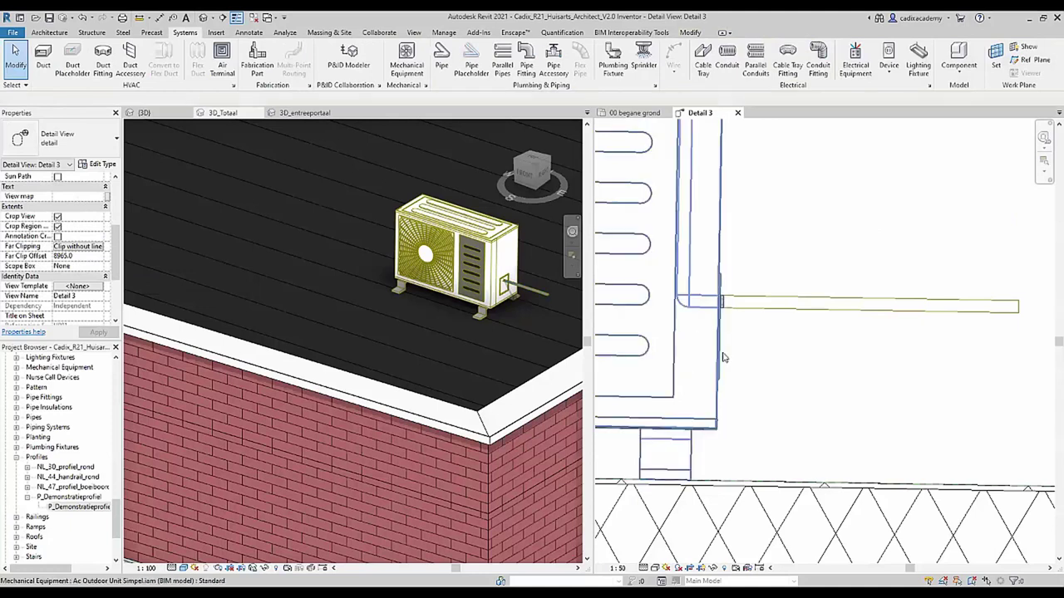
scroll(715, 358, down, 5)
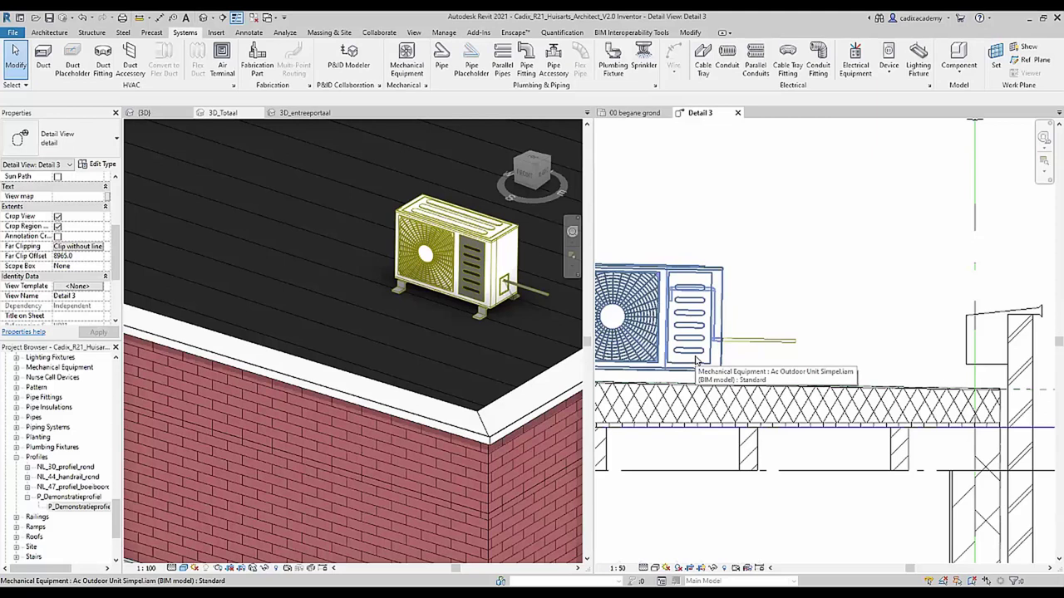
scroll(492, 320, up, 5)
scroll(492, 316, up, 3)
scroll(499, 349, up, 2)
scroll(503, 370, down, 4)
click(457, 230)
mouse_move(458, 230)
shift+middle_down()
mouse_move(277, 261)
mouse_move(316, 275)
mouse_move(325, 225)
mouse_move(292, 230)
mouse_move(221, 294)
mouse_move(418, 280)
mouse_move(496, 321)
shift+middle_up()
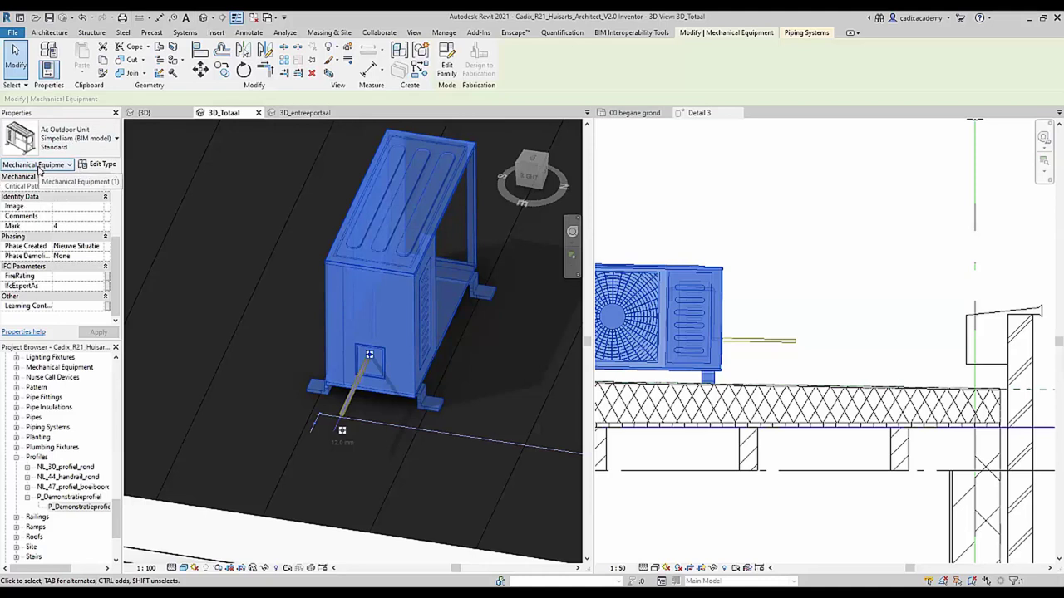
click(218, 33)
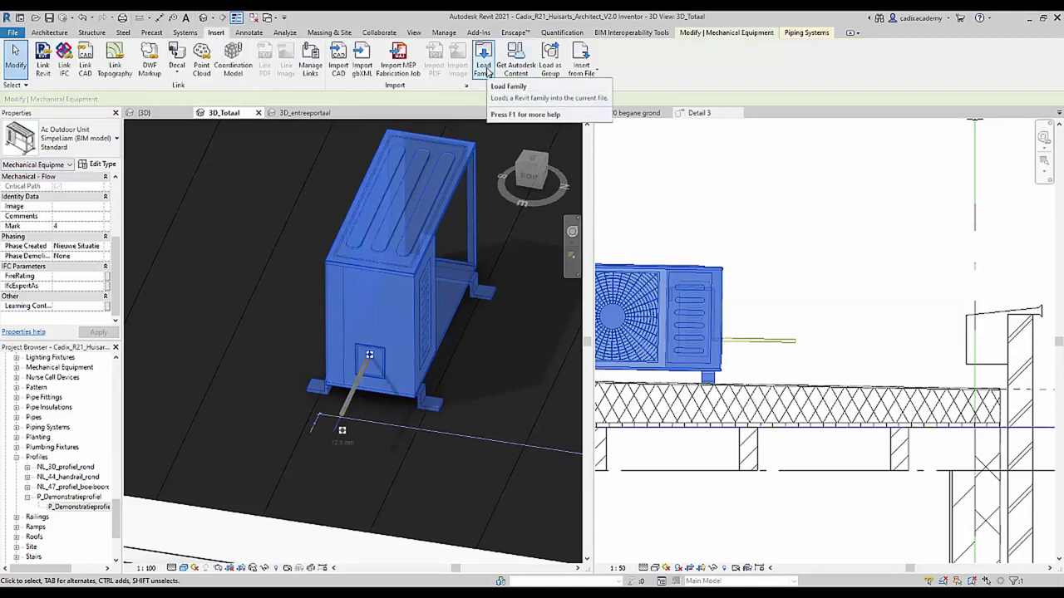
click(96, 137)
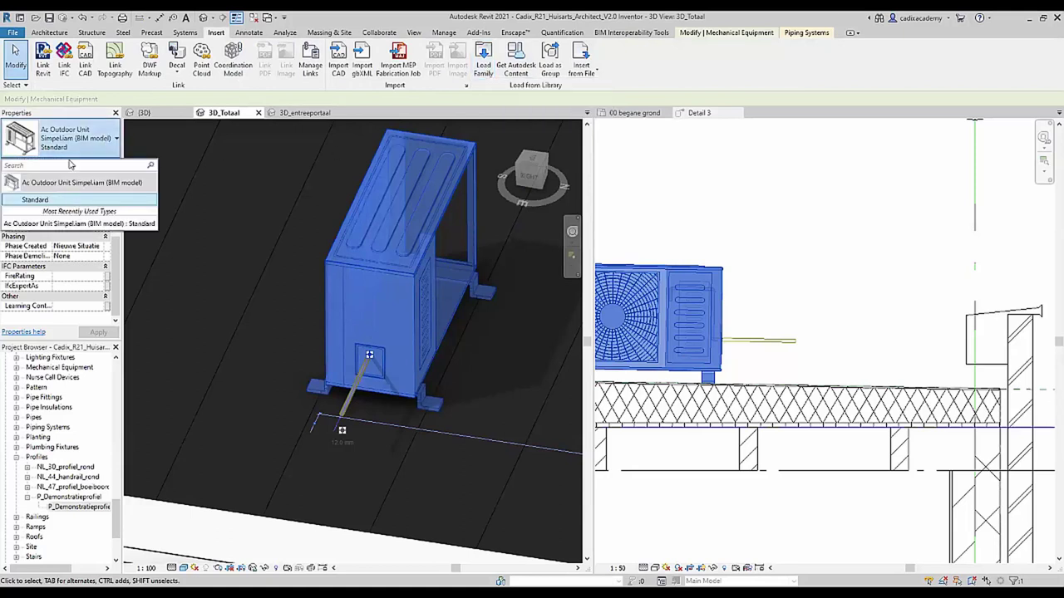
key(Escape)
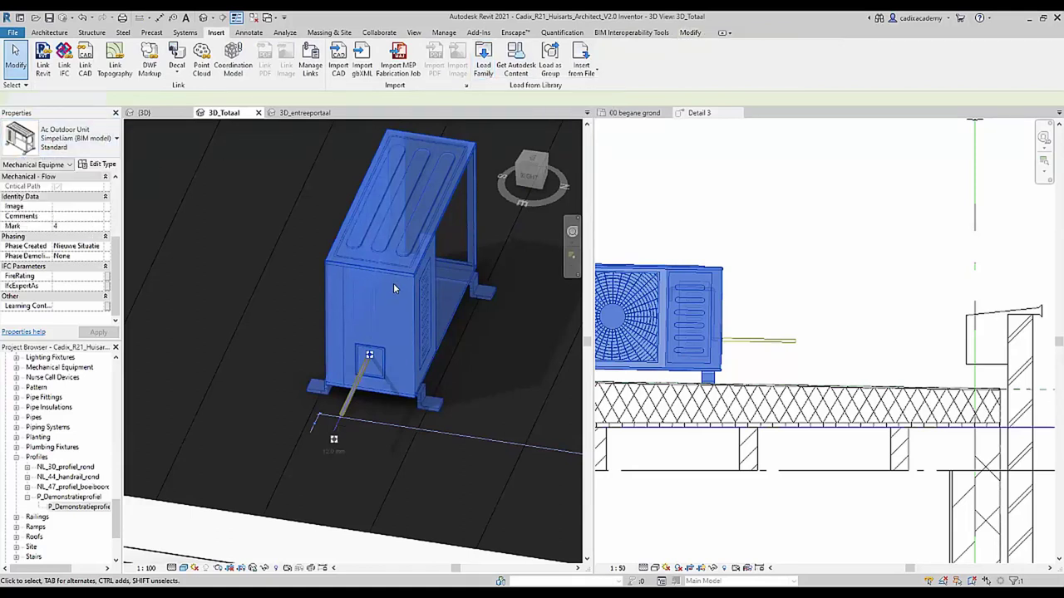
key(Escape)
scroll(394, 280, down, 5)
shift+middle_drag(528, 293, 313, 167)
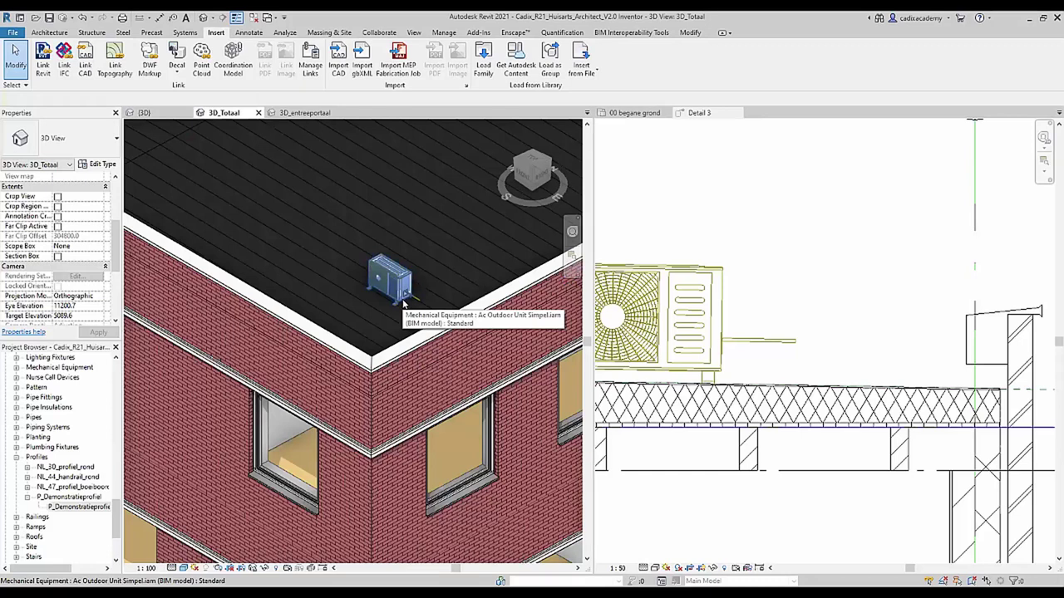
scroll(404, 305, down, 3)
scroll(405, 305, down, 3)
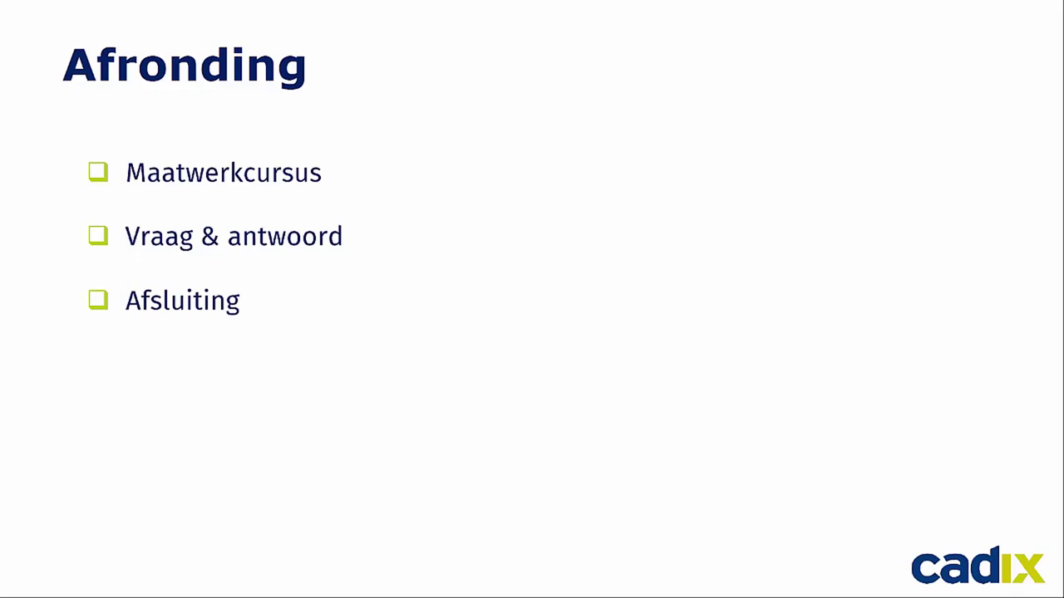
Advance through the Vraag en antwoord slide to the 'Bedankt voor uw belangstelling' closing slide
key(Right)
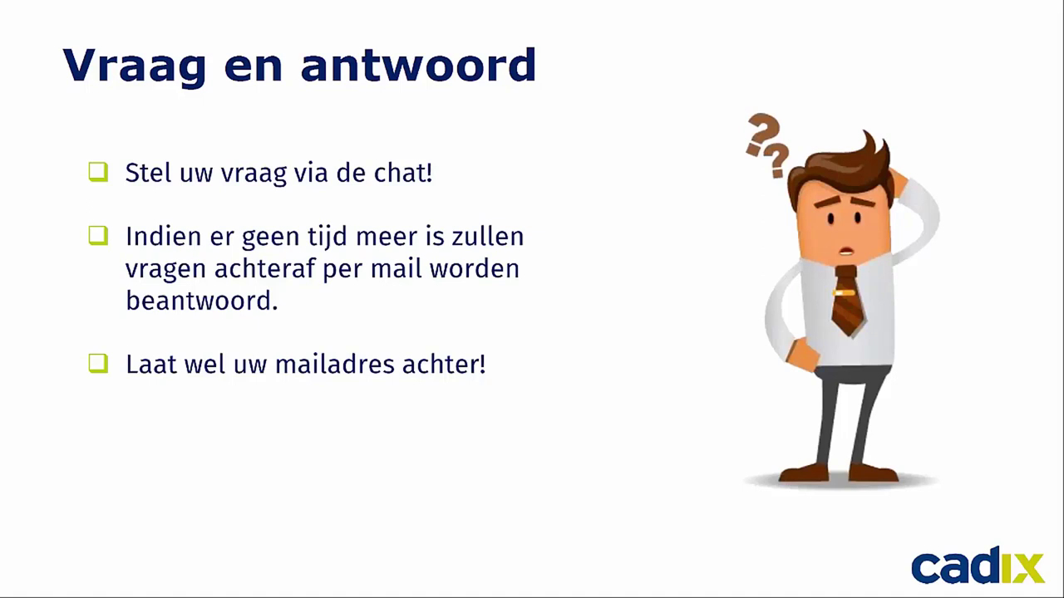
click(497, 345)
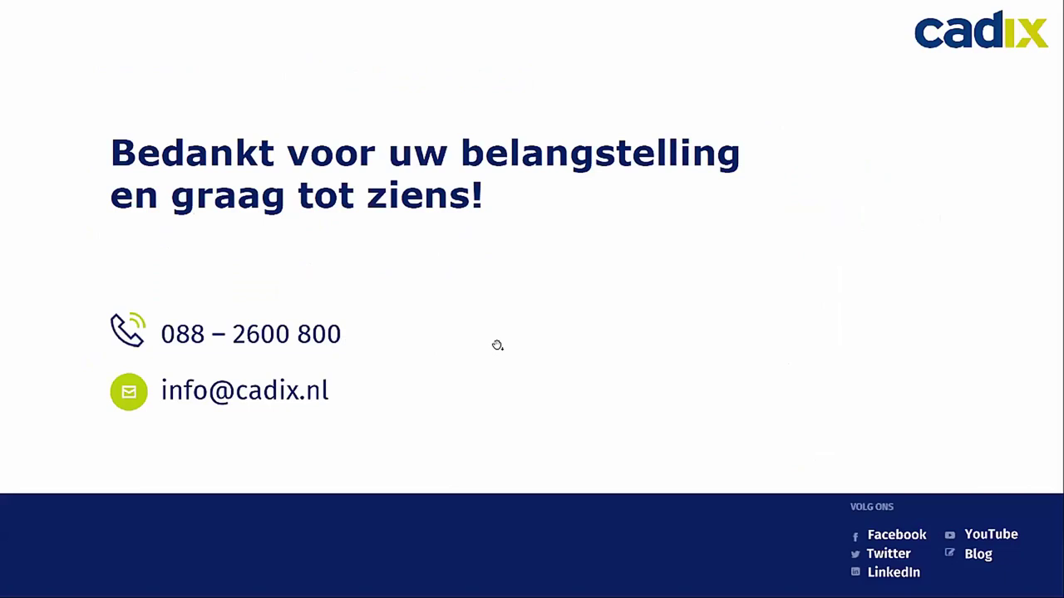